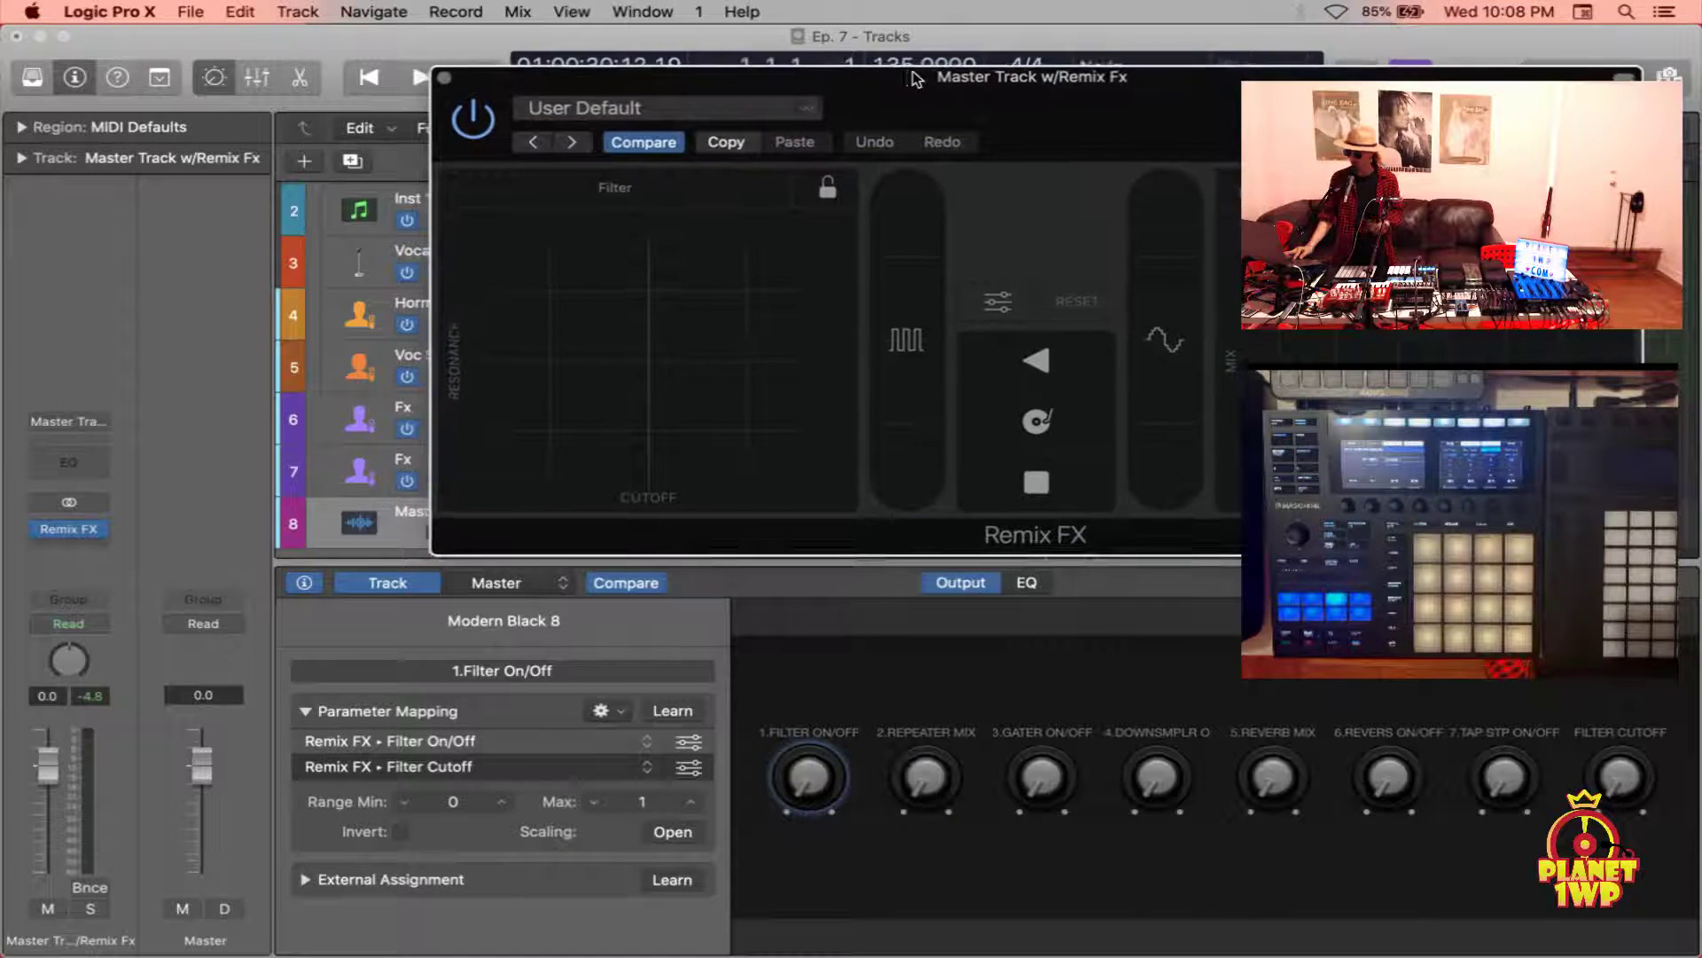
# Examine the effects available for the Remix FX XY pad, keeping Filter as the pad's effect
pyautogui.moveTo(931, 89); pyautogui.dragTo(932, 88)
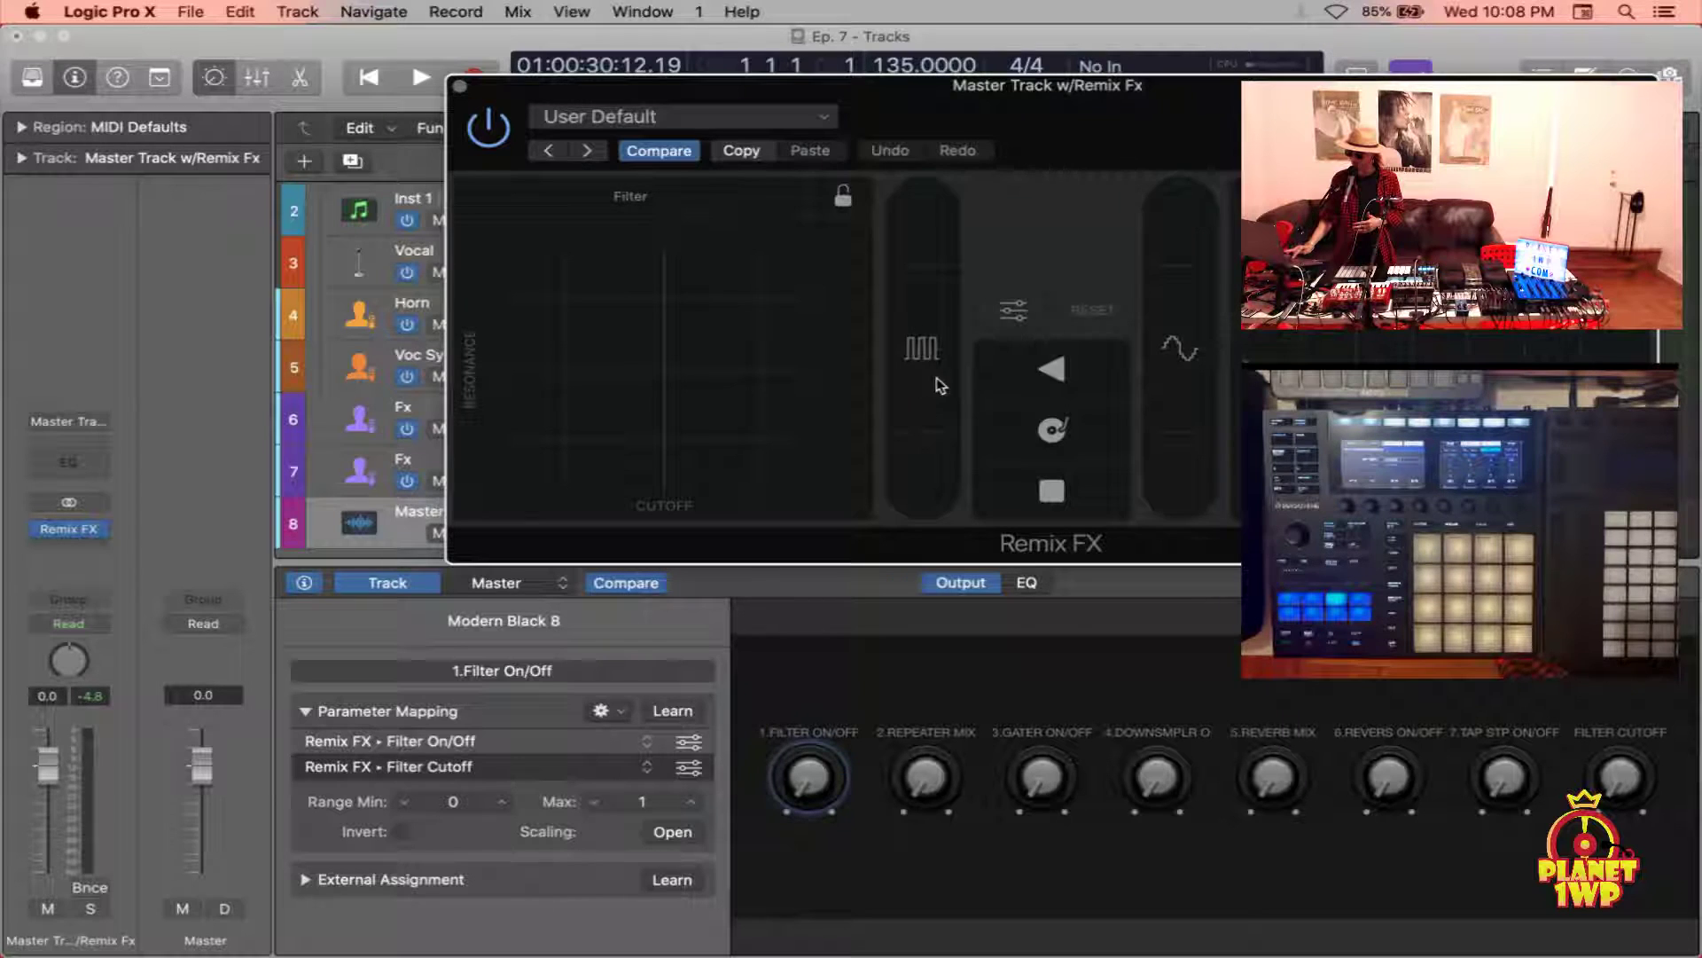
pyautogui.click(643, 197)
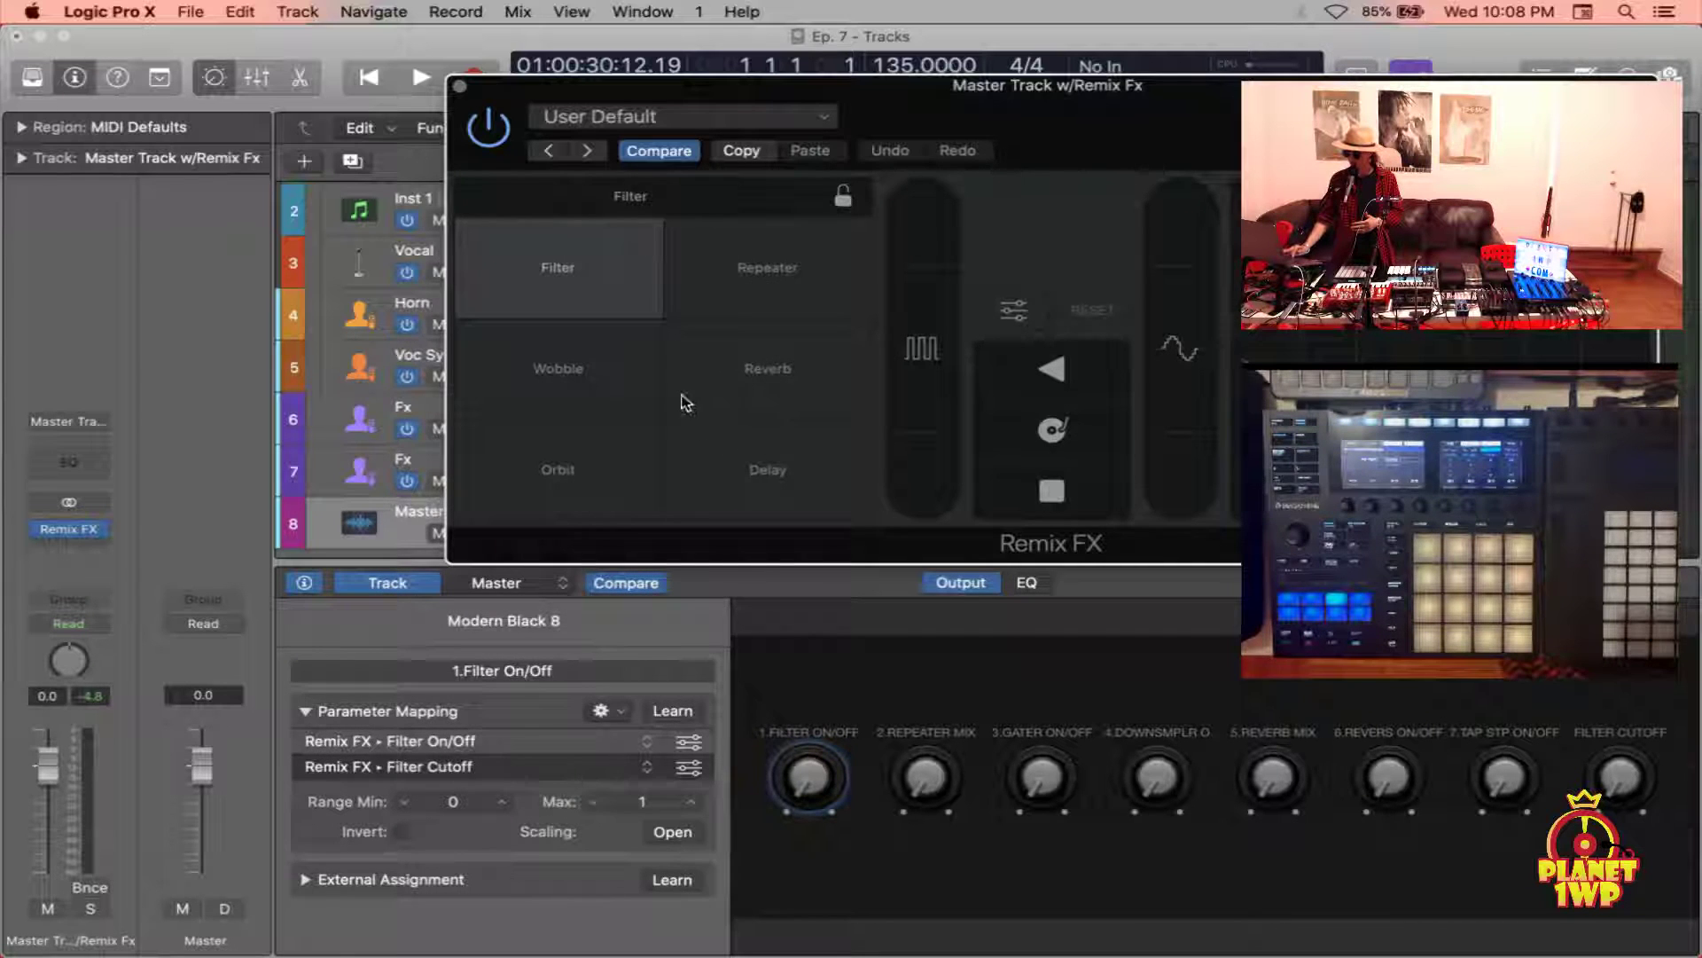
pyautogui.click(644, 198)
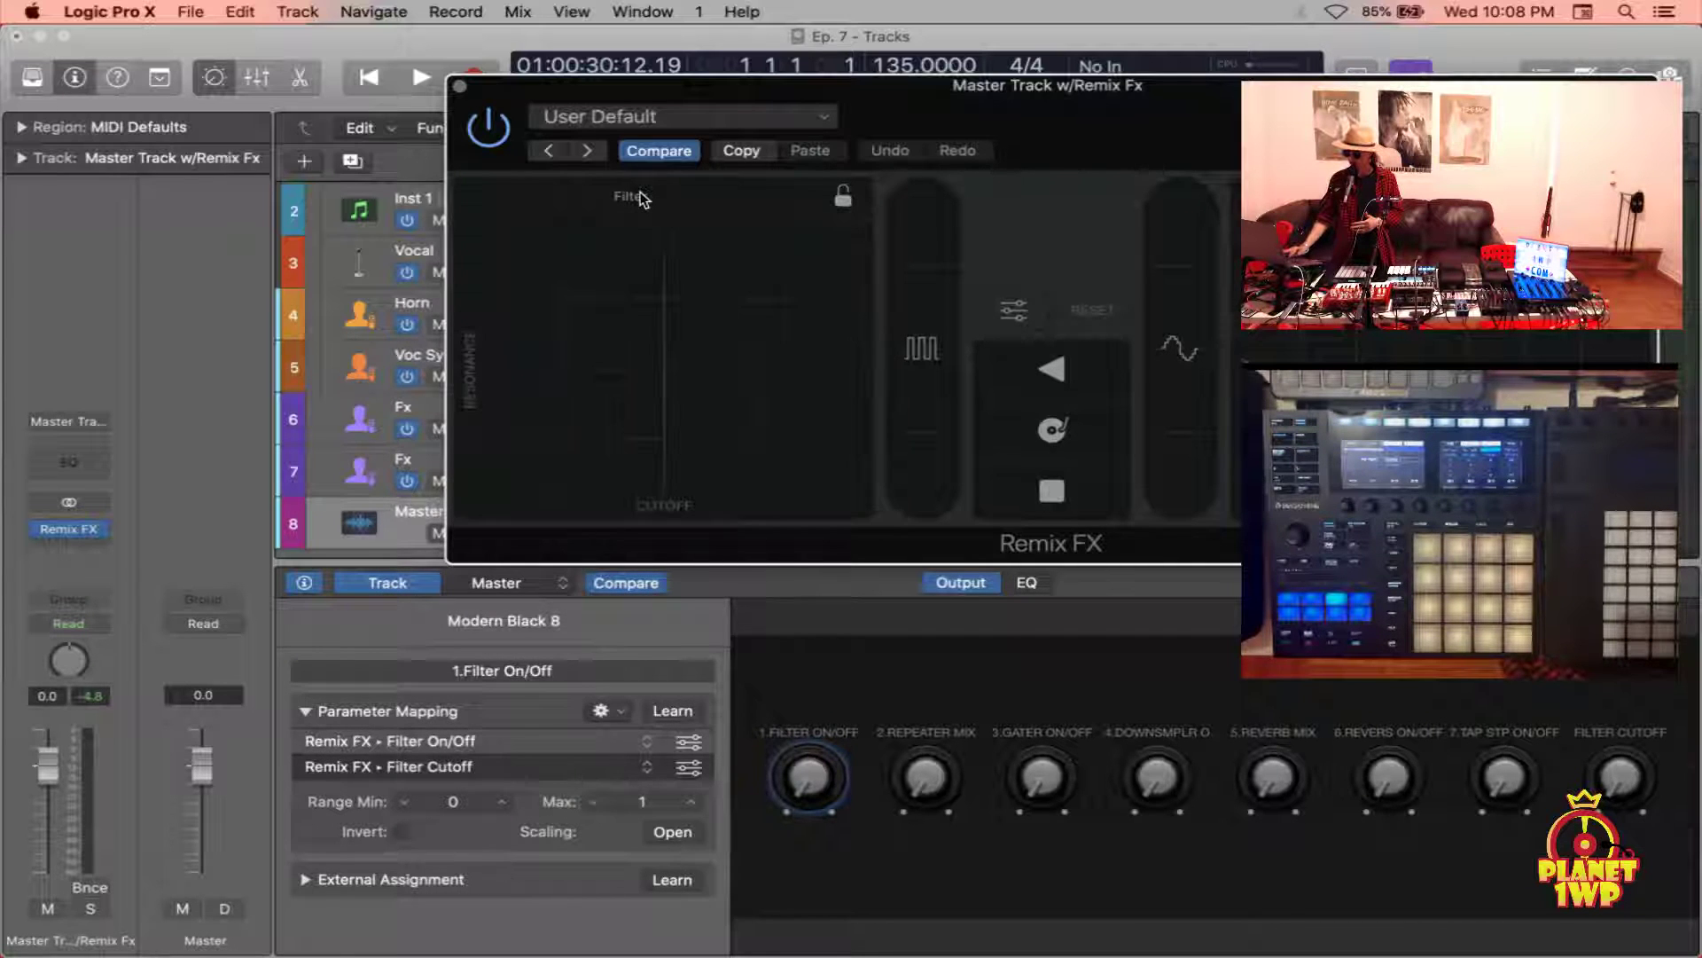
# Play the project and sweep the Filter cutoff and resonance on the Remix FX XY pad, stopping playback at the end
pyautogui.press('space')
pyautogui.click(659, 361)
pyautogui.moveTo(659, 364)
pyautogui.mouseDown()
pyautogui.moveTo(562, 334)
pyautogui.moveTo(742, 296)
pyautogui.moveTo(589, 305)
pyautogui.moveTo(724, 387)
pyautogui.moveTo(833, 283)
pyautogui.moveTo(643, 360)
pyautogui.mouseUp()
pyautogui.press('space')
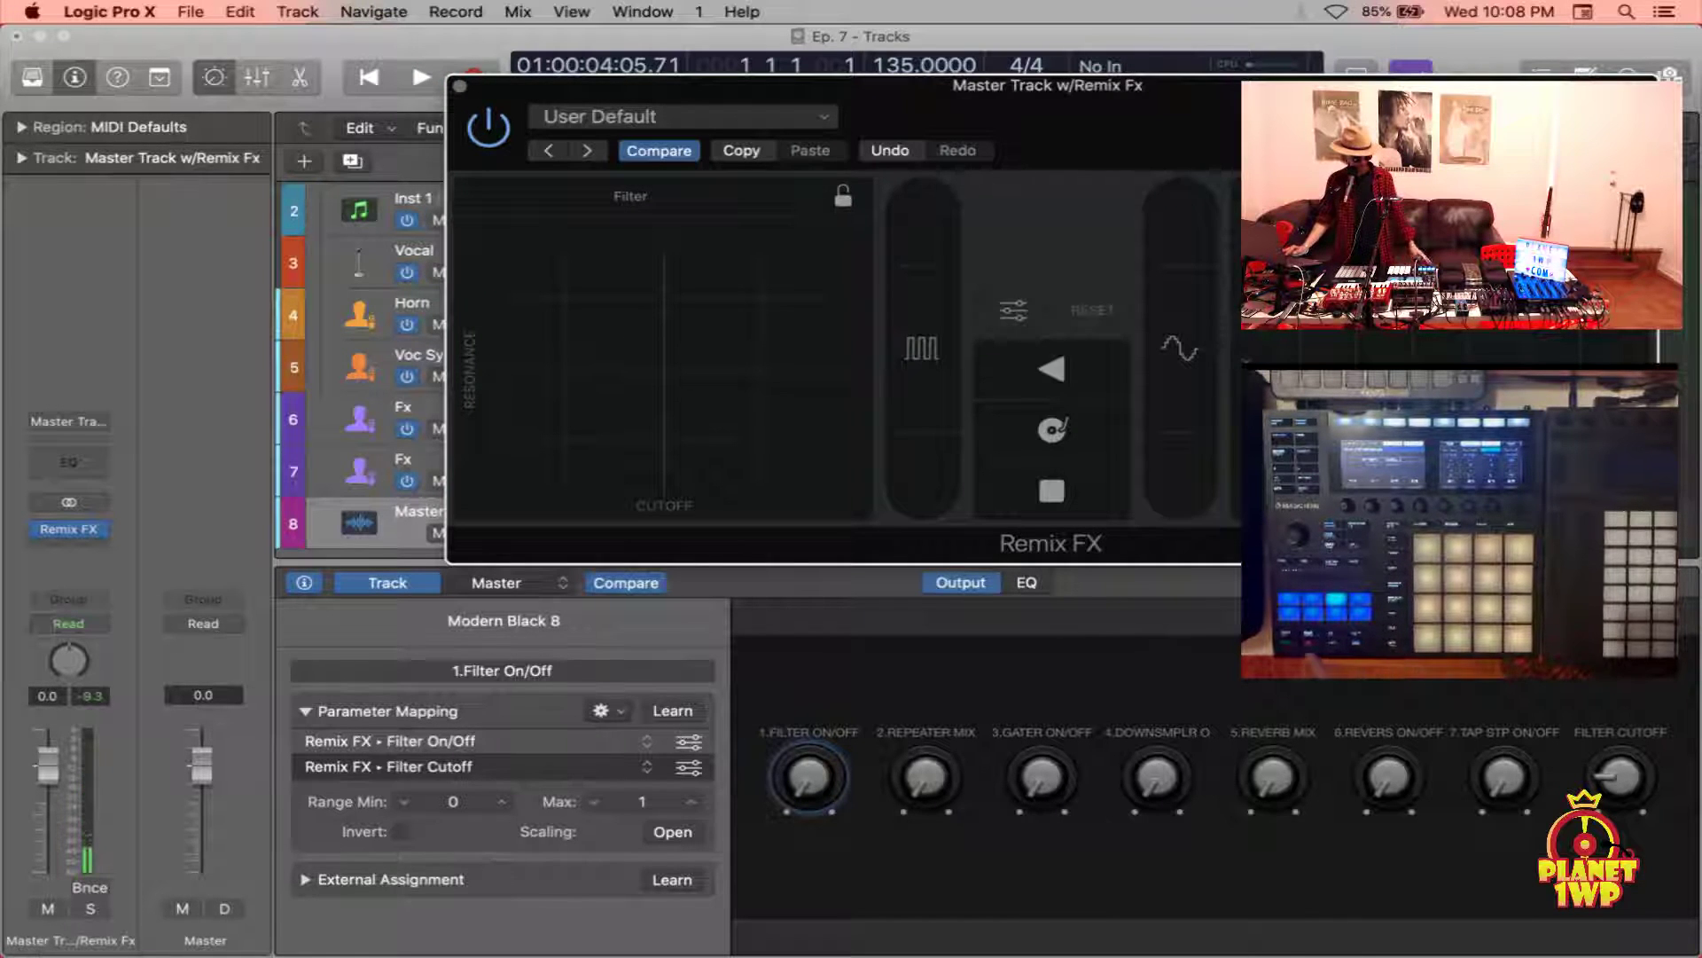
pyautogui.press('space')
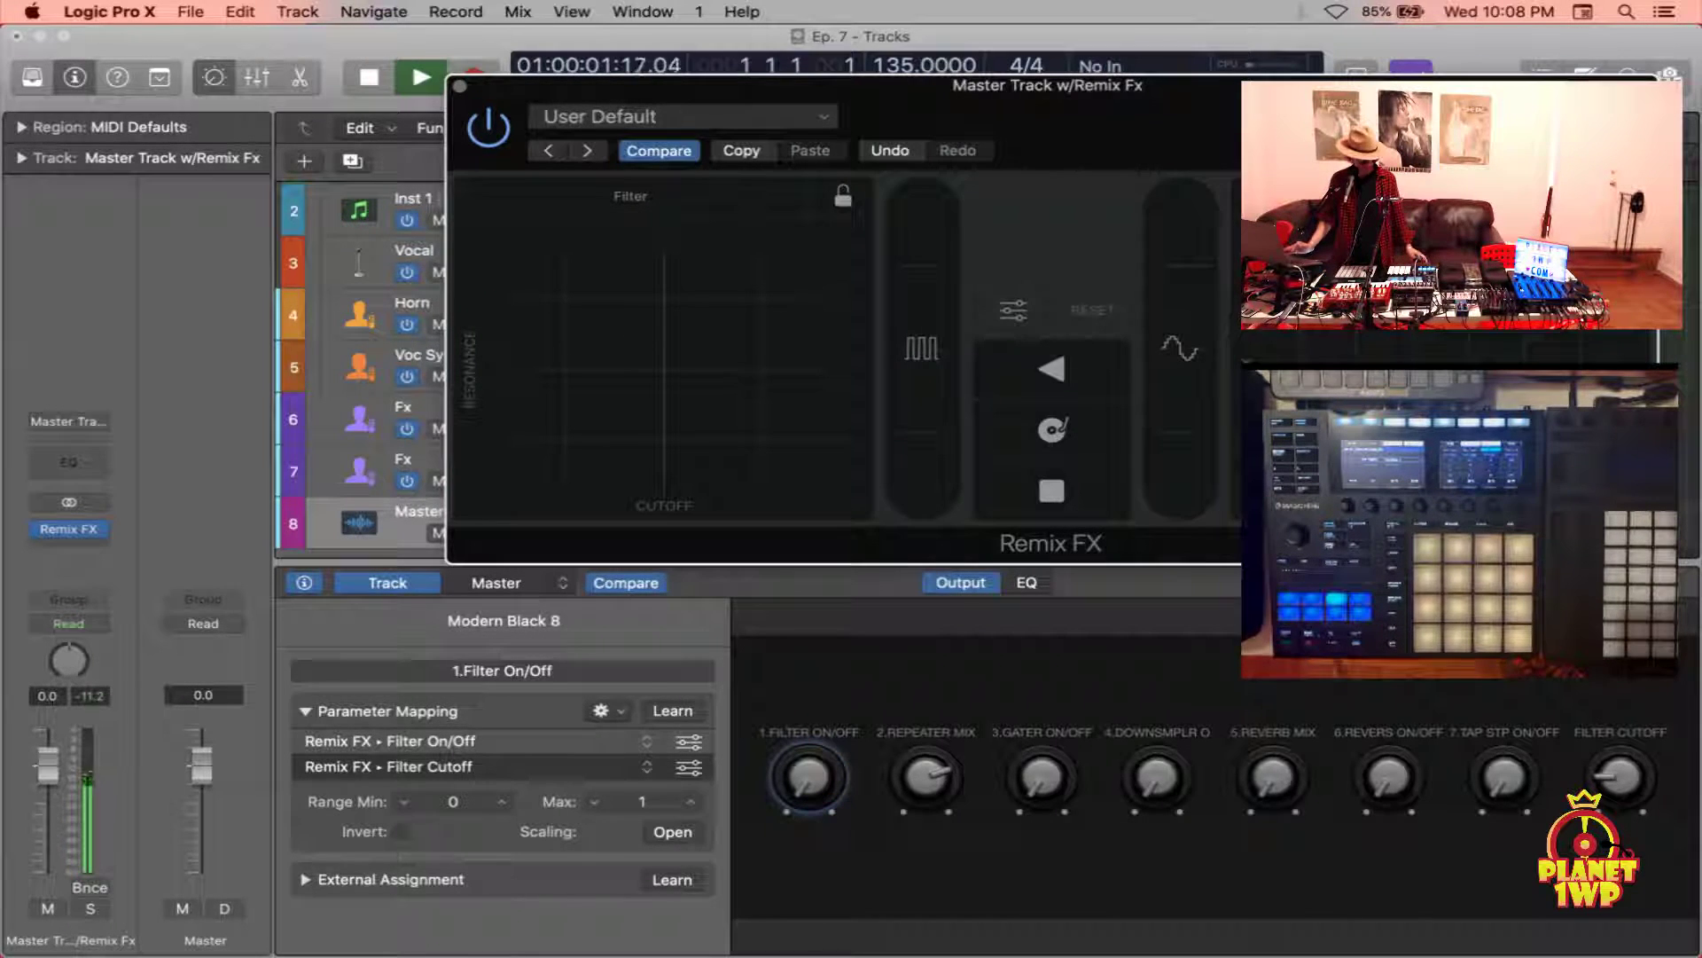
pyautogui.press('space')
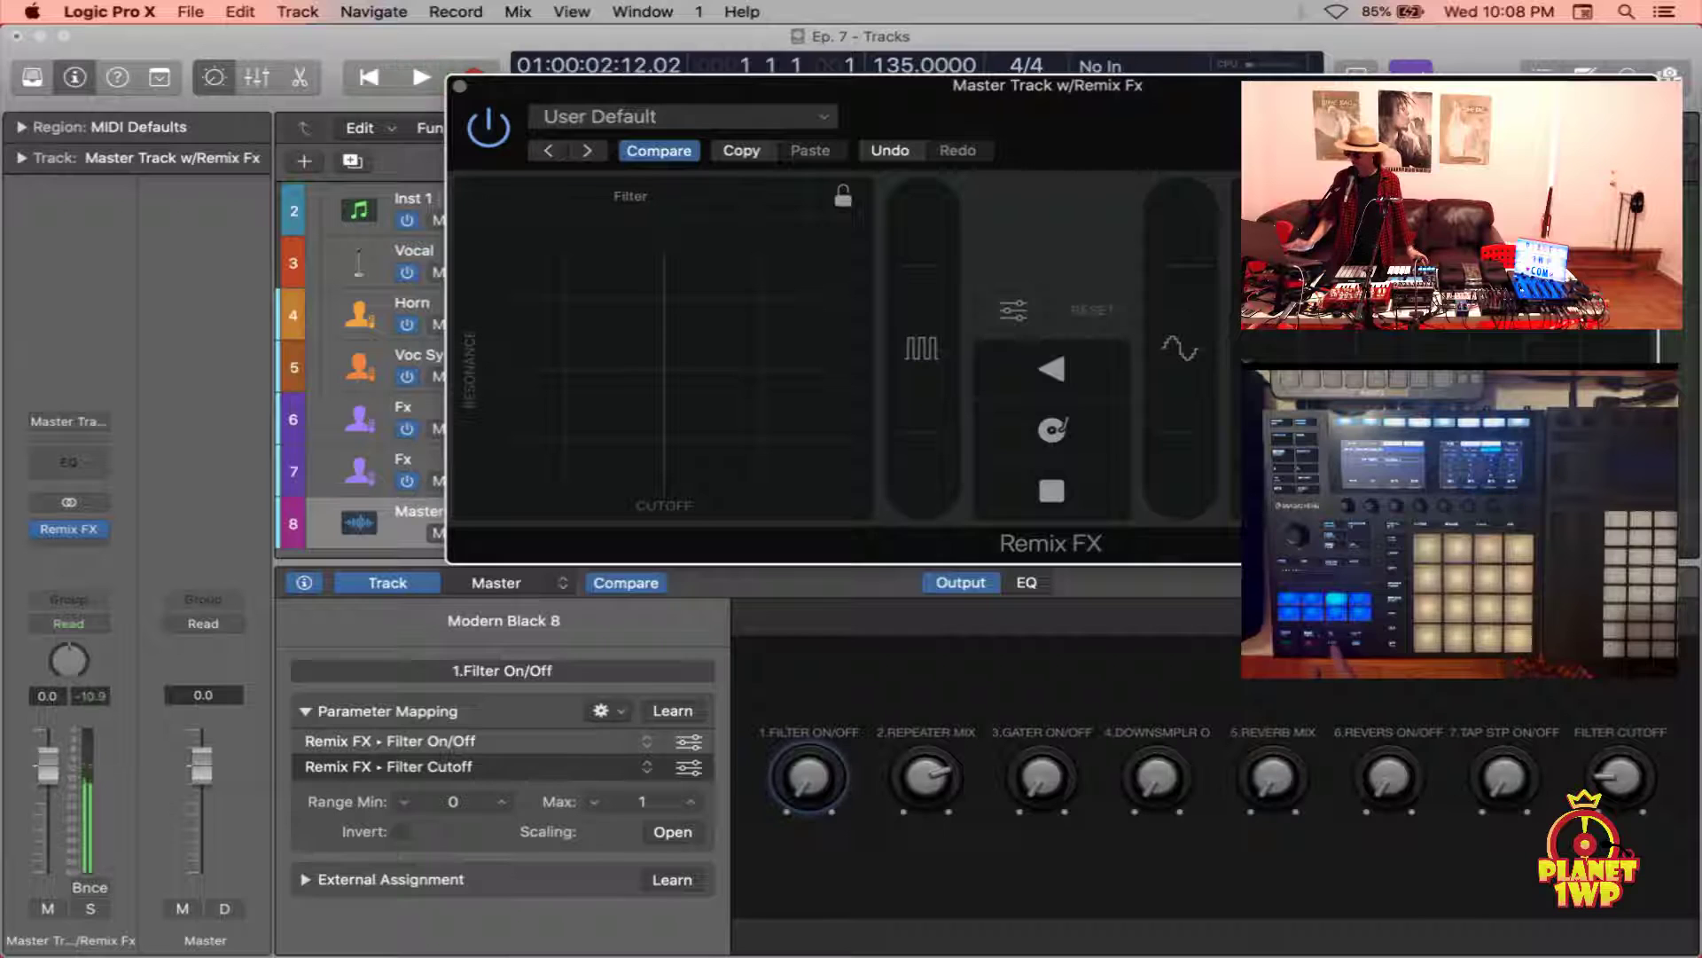
# Audition Reverb on the Remix FX XY pad during playback and return the pad to Filter
pyautogui.click(652, 196)
pyautogui.click(764, 359)
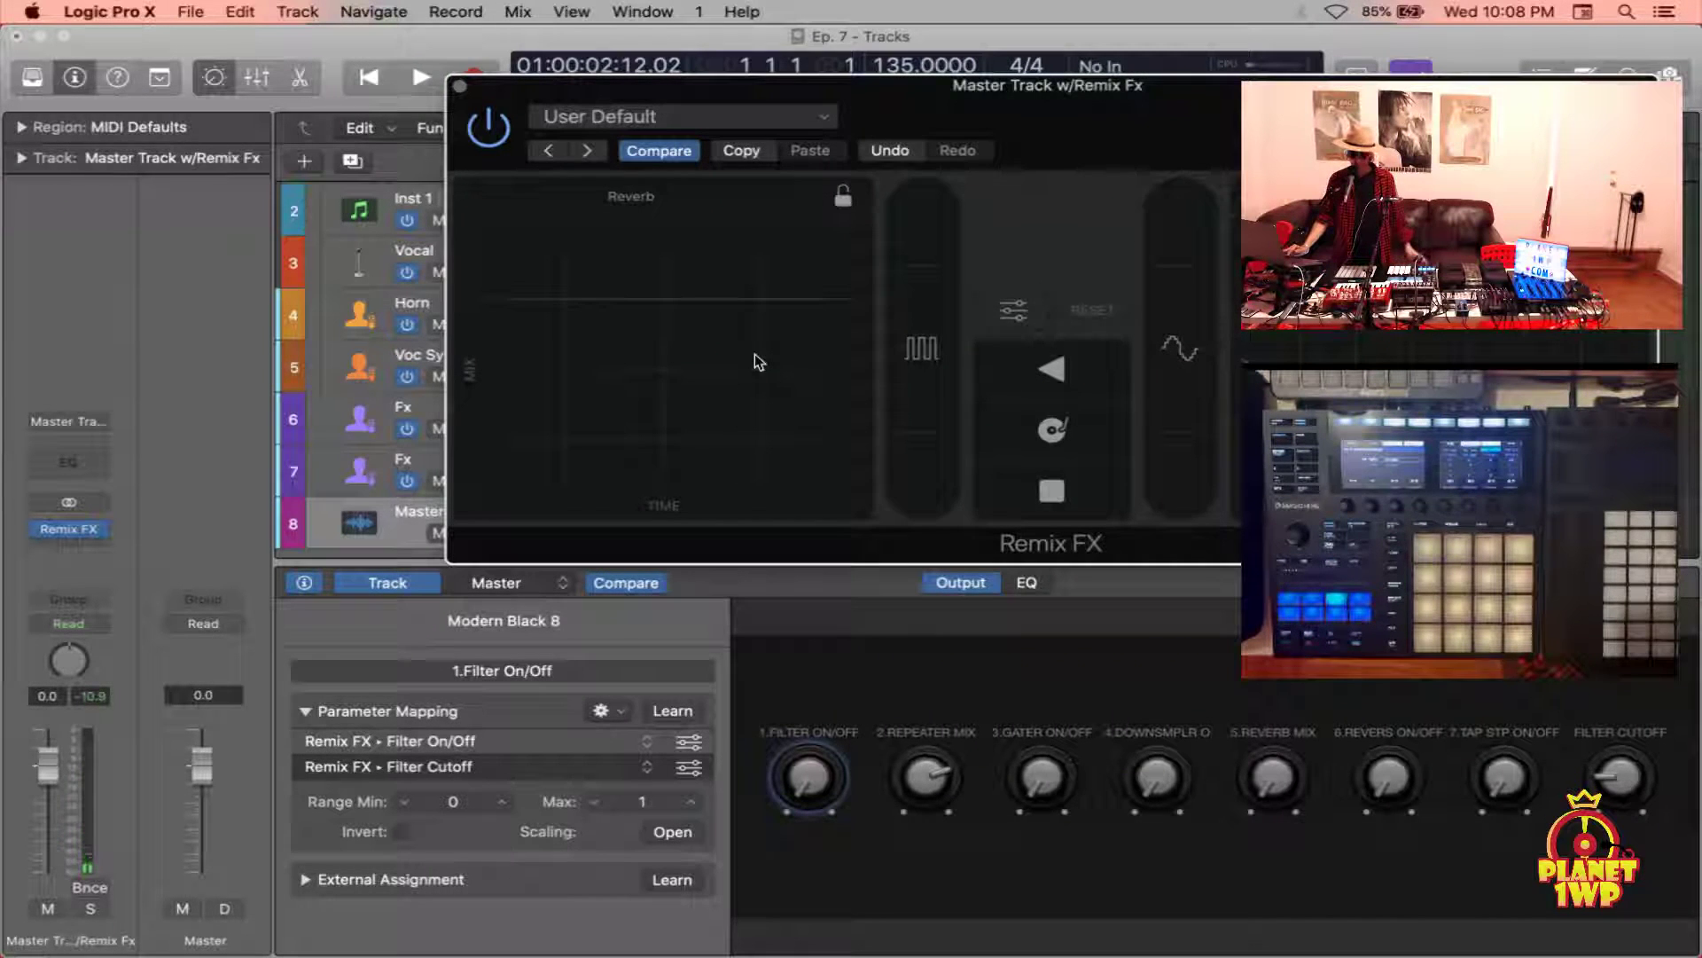
pyautogui.press('space')
pyautogui.moveTo(729, 358)
pyautogui.mouseDown()
pyautogui.moveTo(780, 302)
pyautogui.moveTo(627, 391)
pyautogui.moveTo(768, 345)
pyautogui.mouseUp()
pyautogui.press('space')
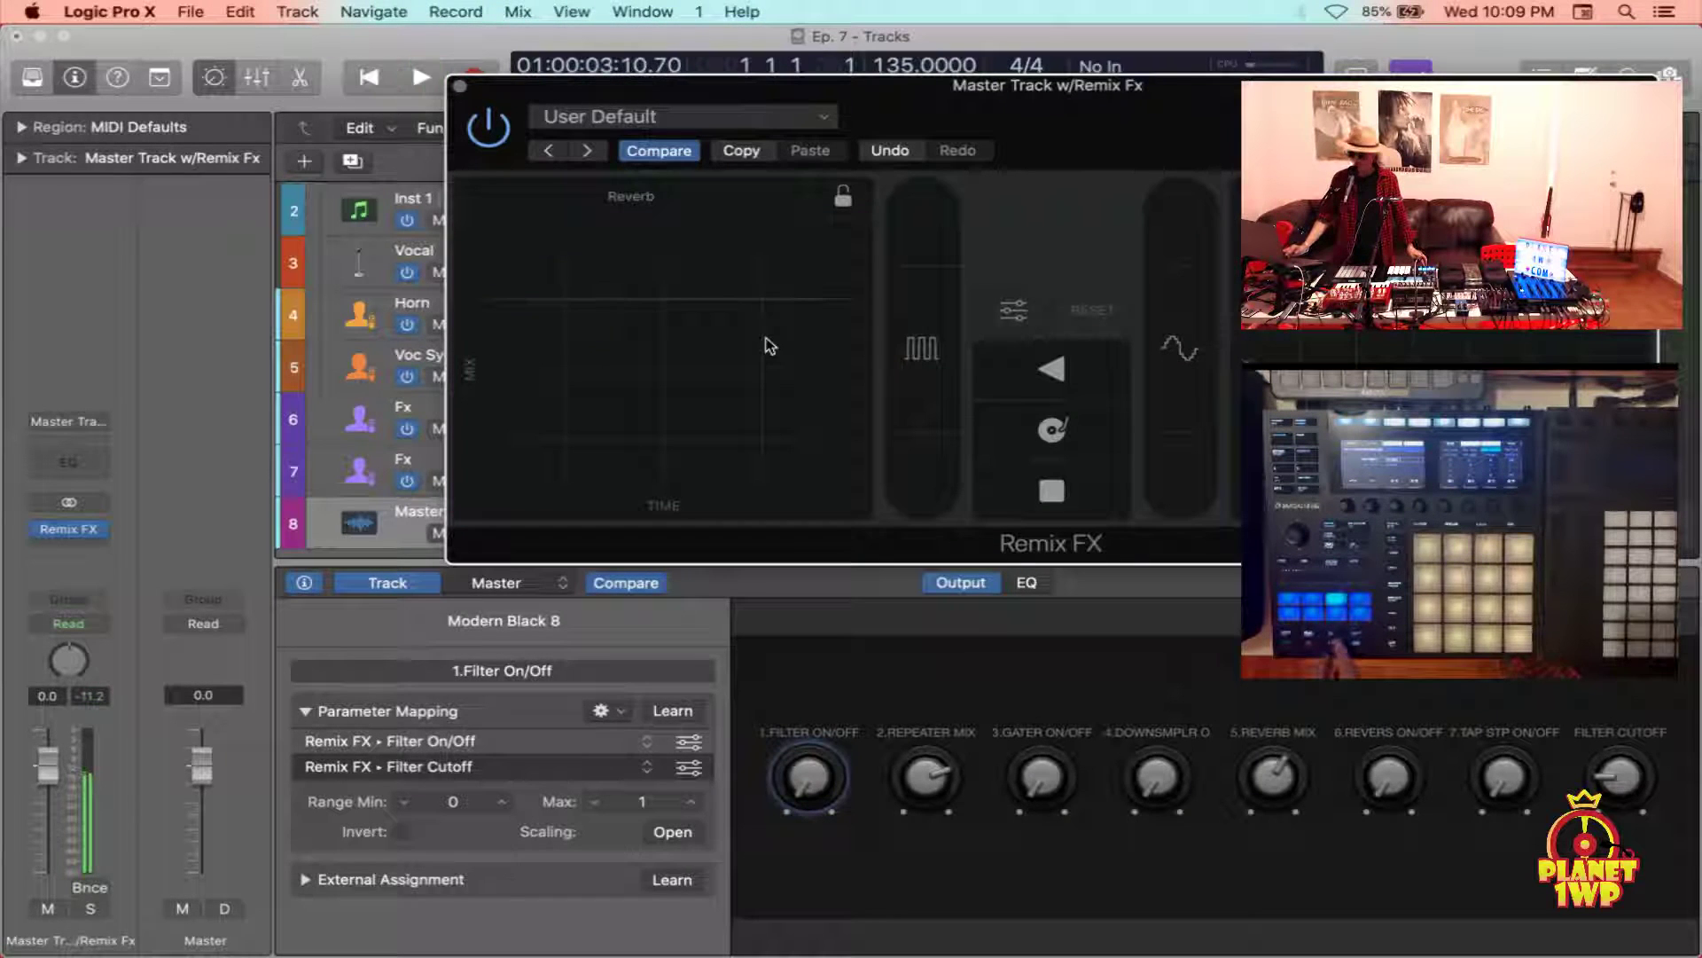
pyautogui.click(679, 194)
pyautogui.click(585, 253)
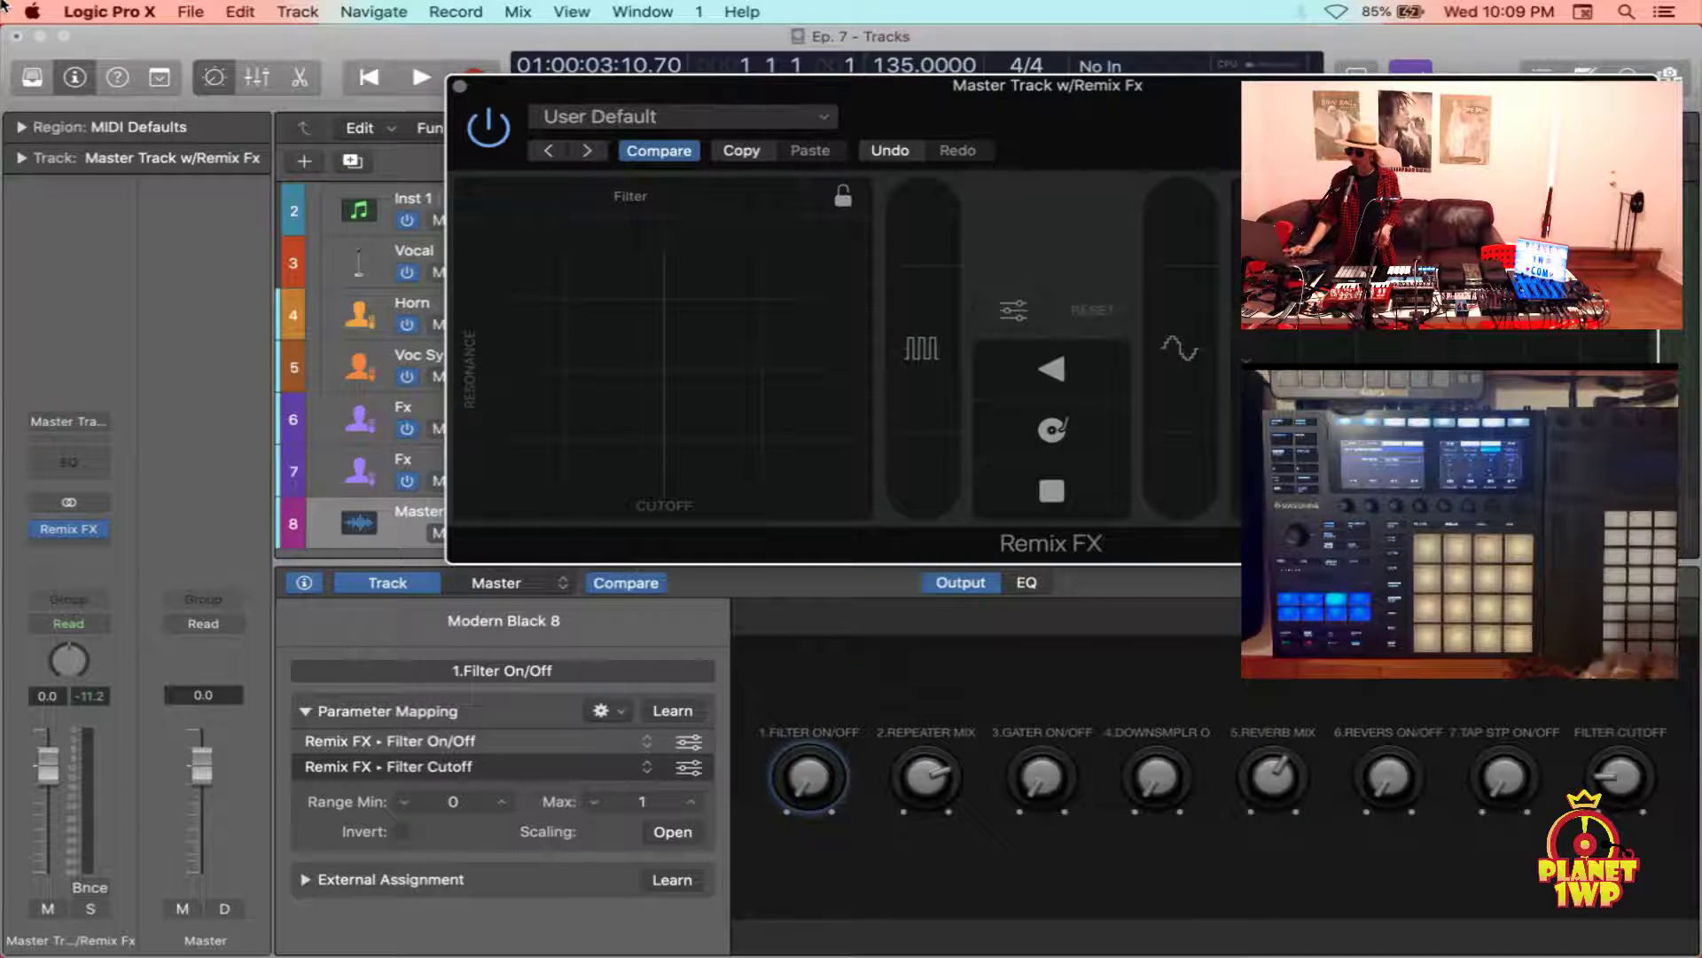
# Check the Show Advanced Tools setting and its additional options in the Advanced preferences, and close the preferences
pyautogui.click(105, 13)
pyautogui.moveTo(114, 71)
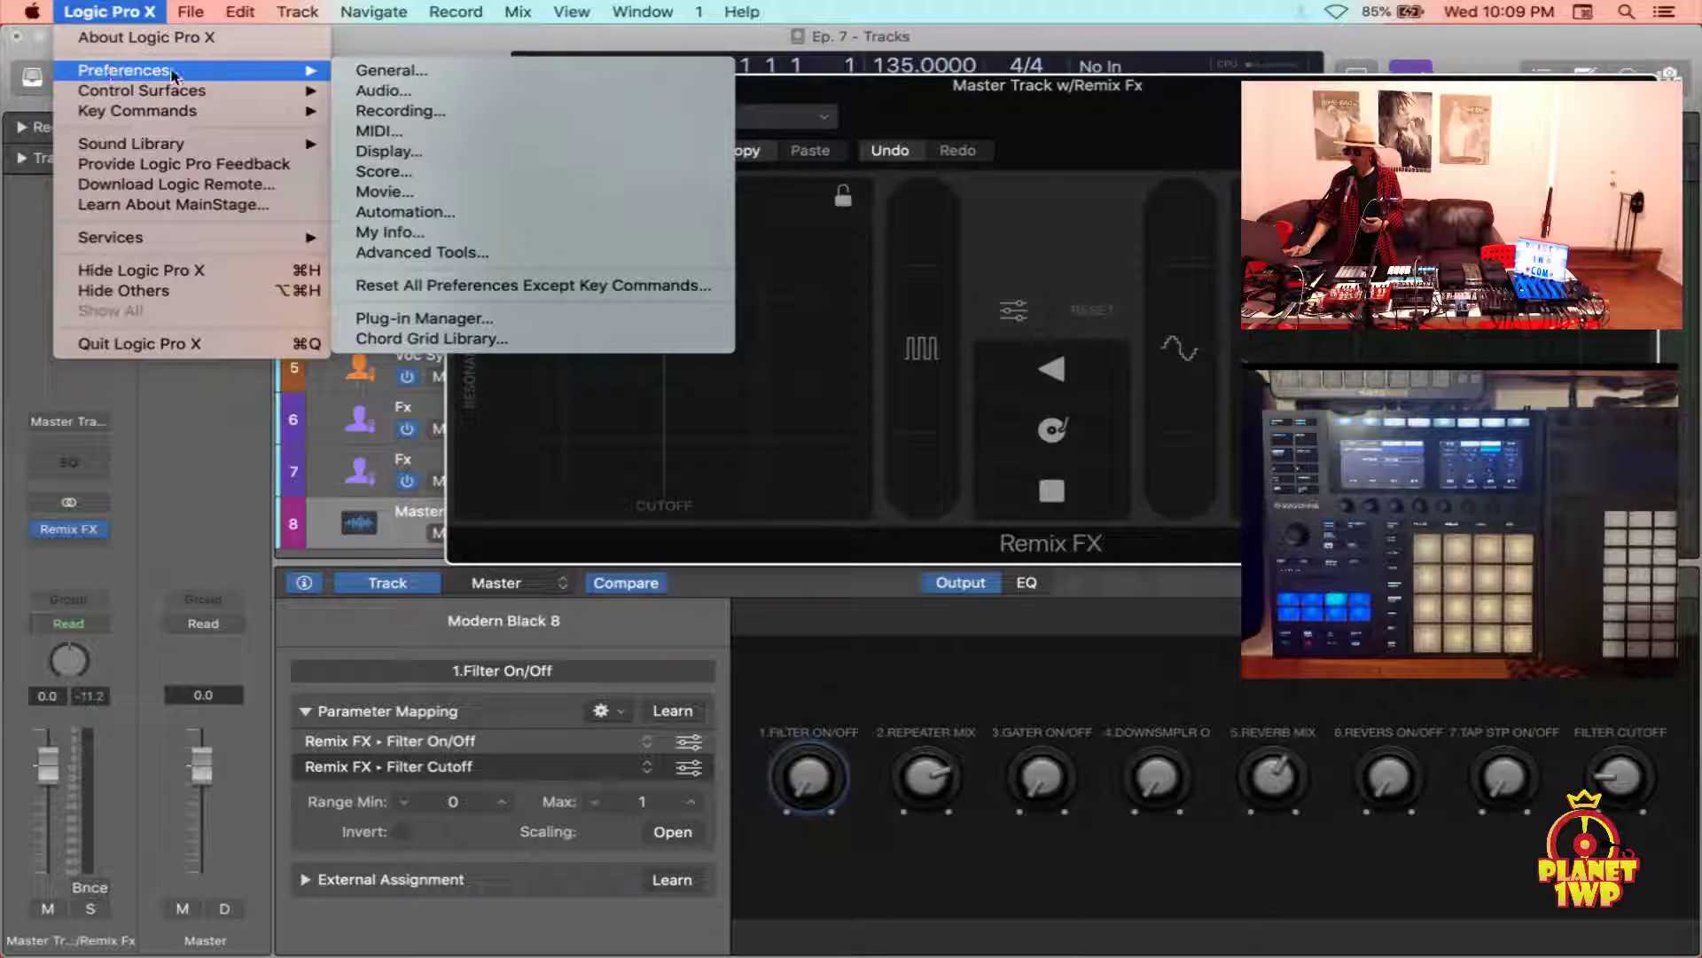
pyautogui.click(386, 254)
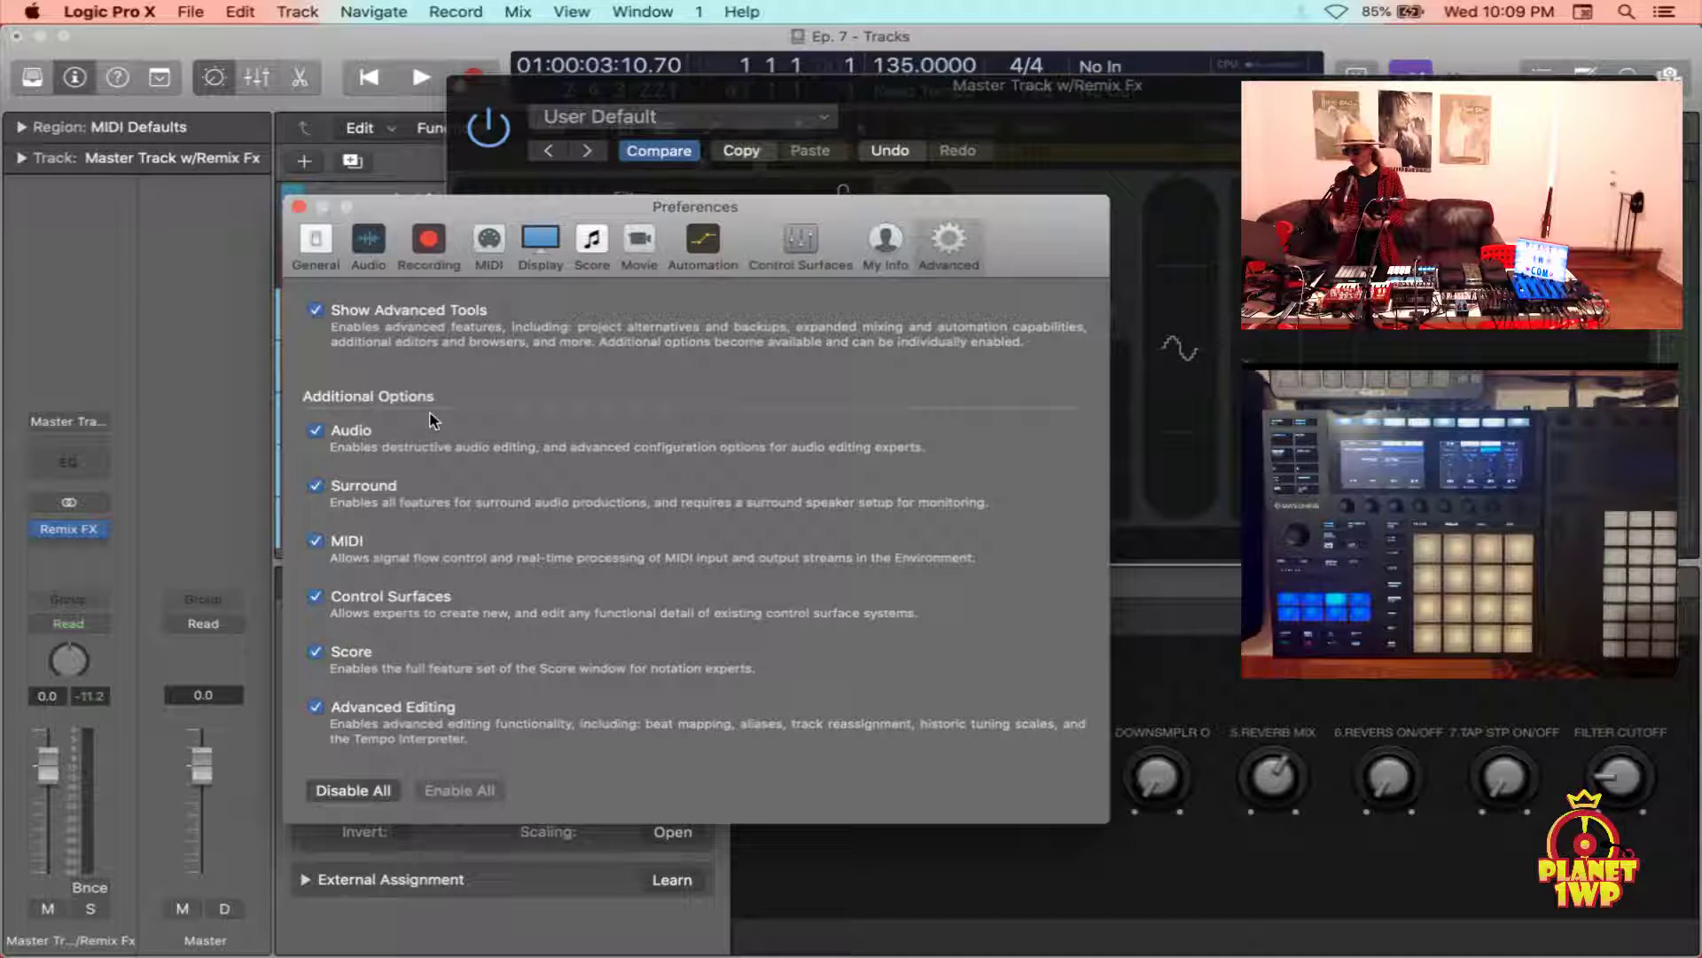
pyautogui.click(299, 210)
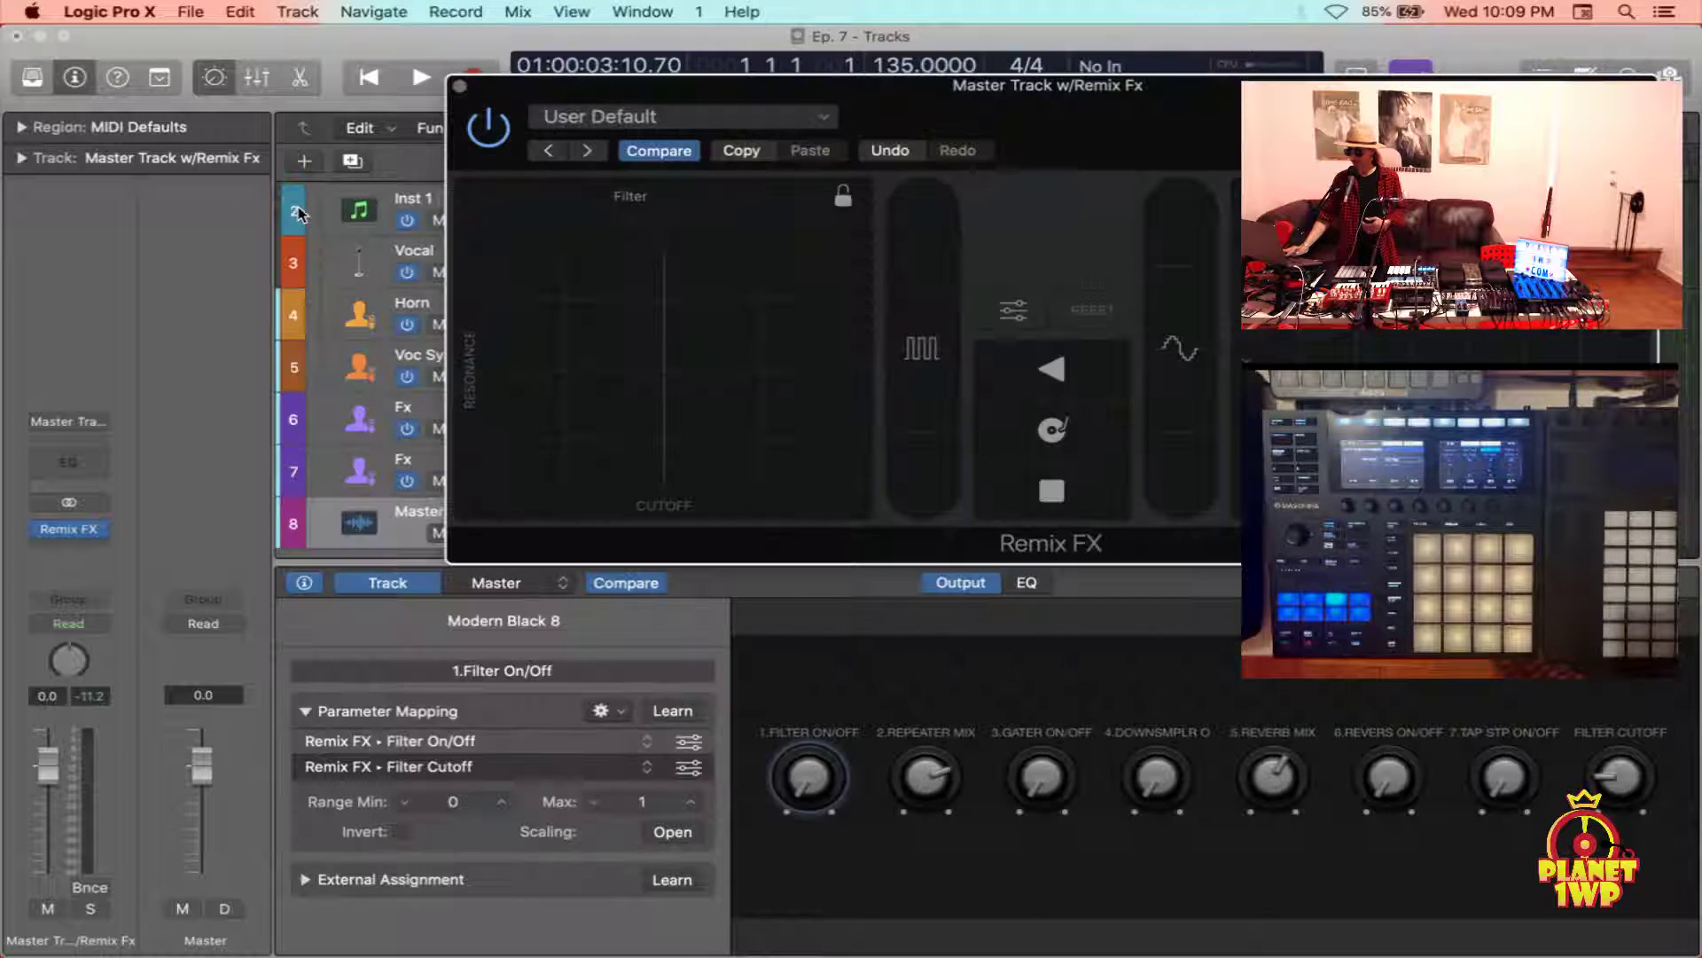
# Close the Remix FX plug-in window and hide the Smart Controls
pyautogui.moveTo(508, 83); pyautogui.dragTo(503, 67)
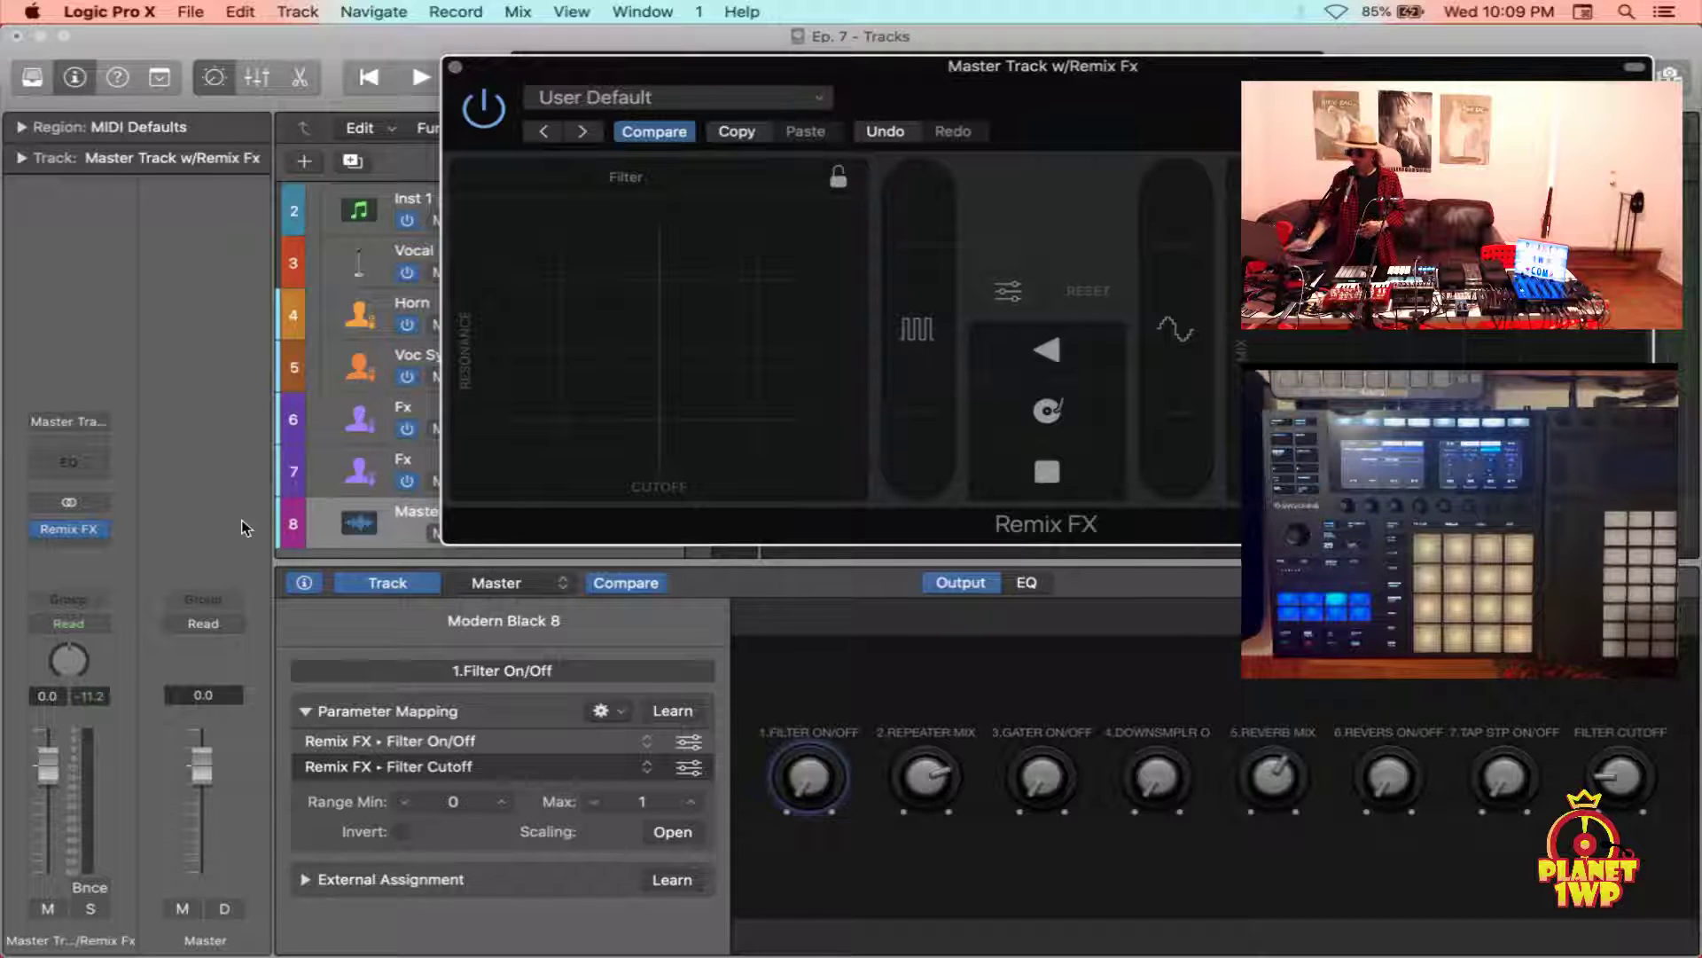
pyautogui.click(456, 68)
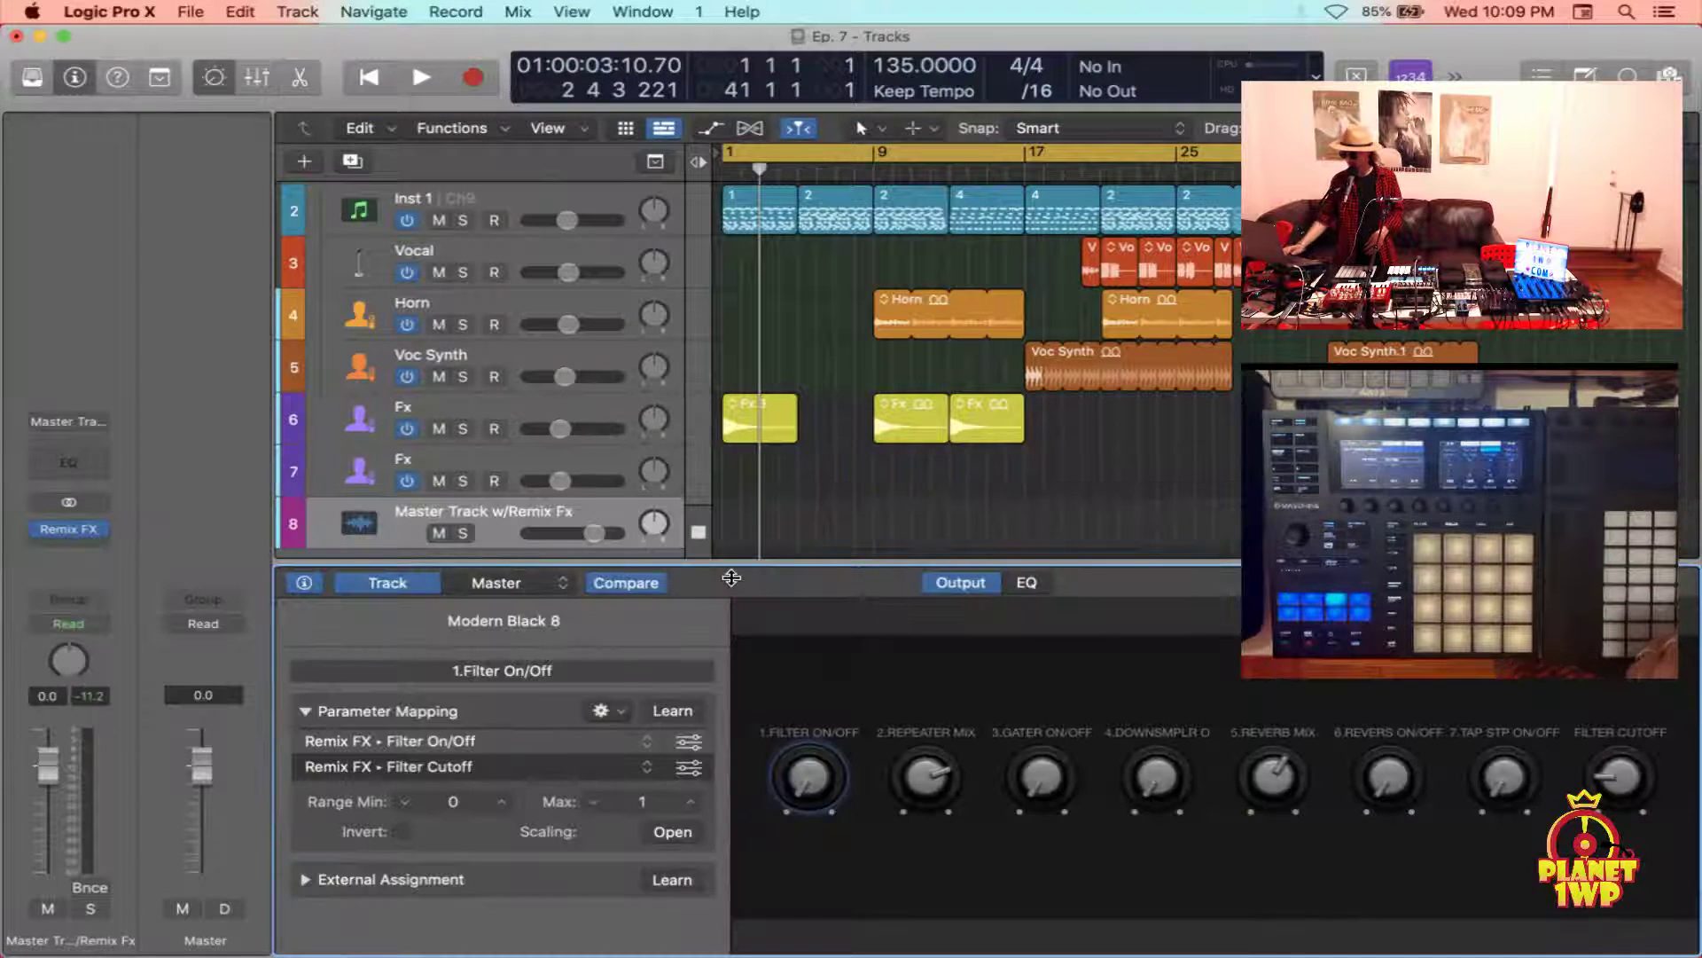
pyautogui.press('b')
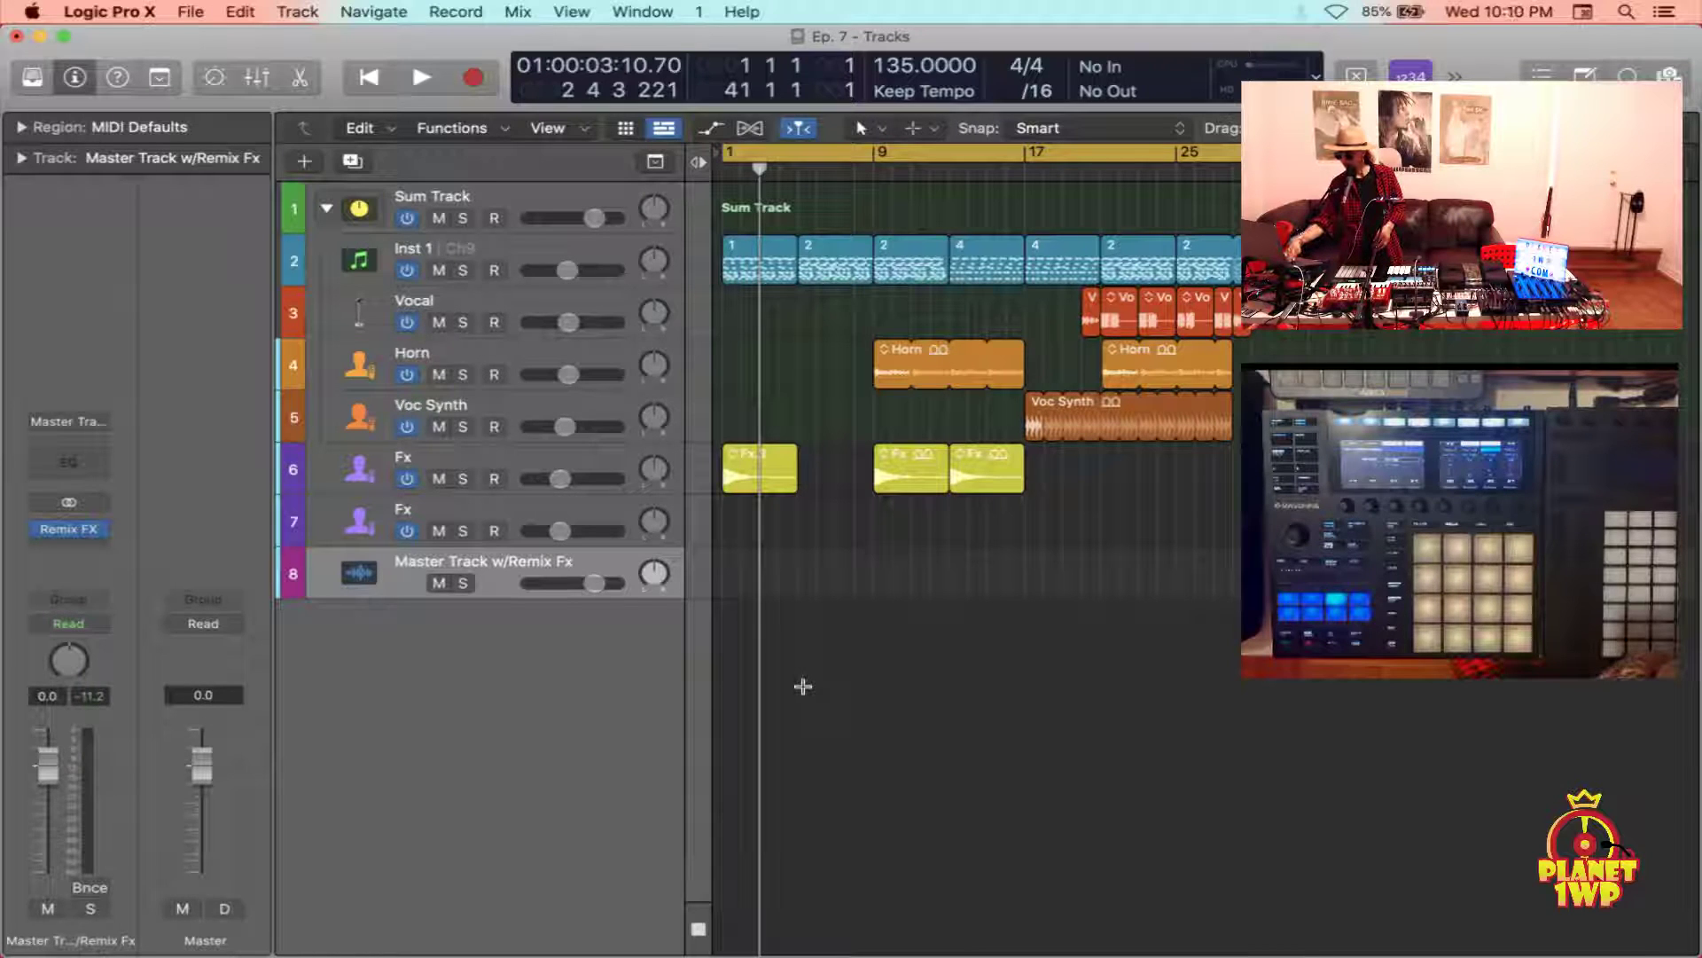
# Open the Mixer in its own window and hide the output track of the Master Track w/Remix Fx channel strip
pyautogui.press('super+2')
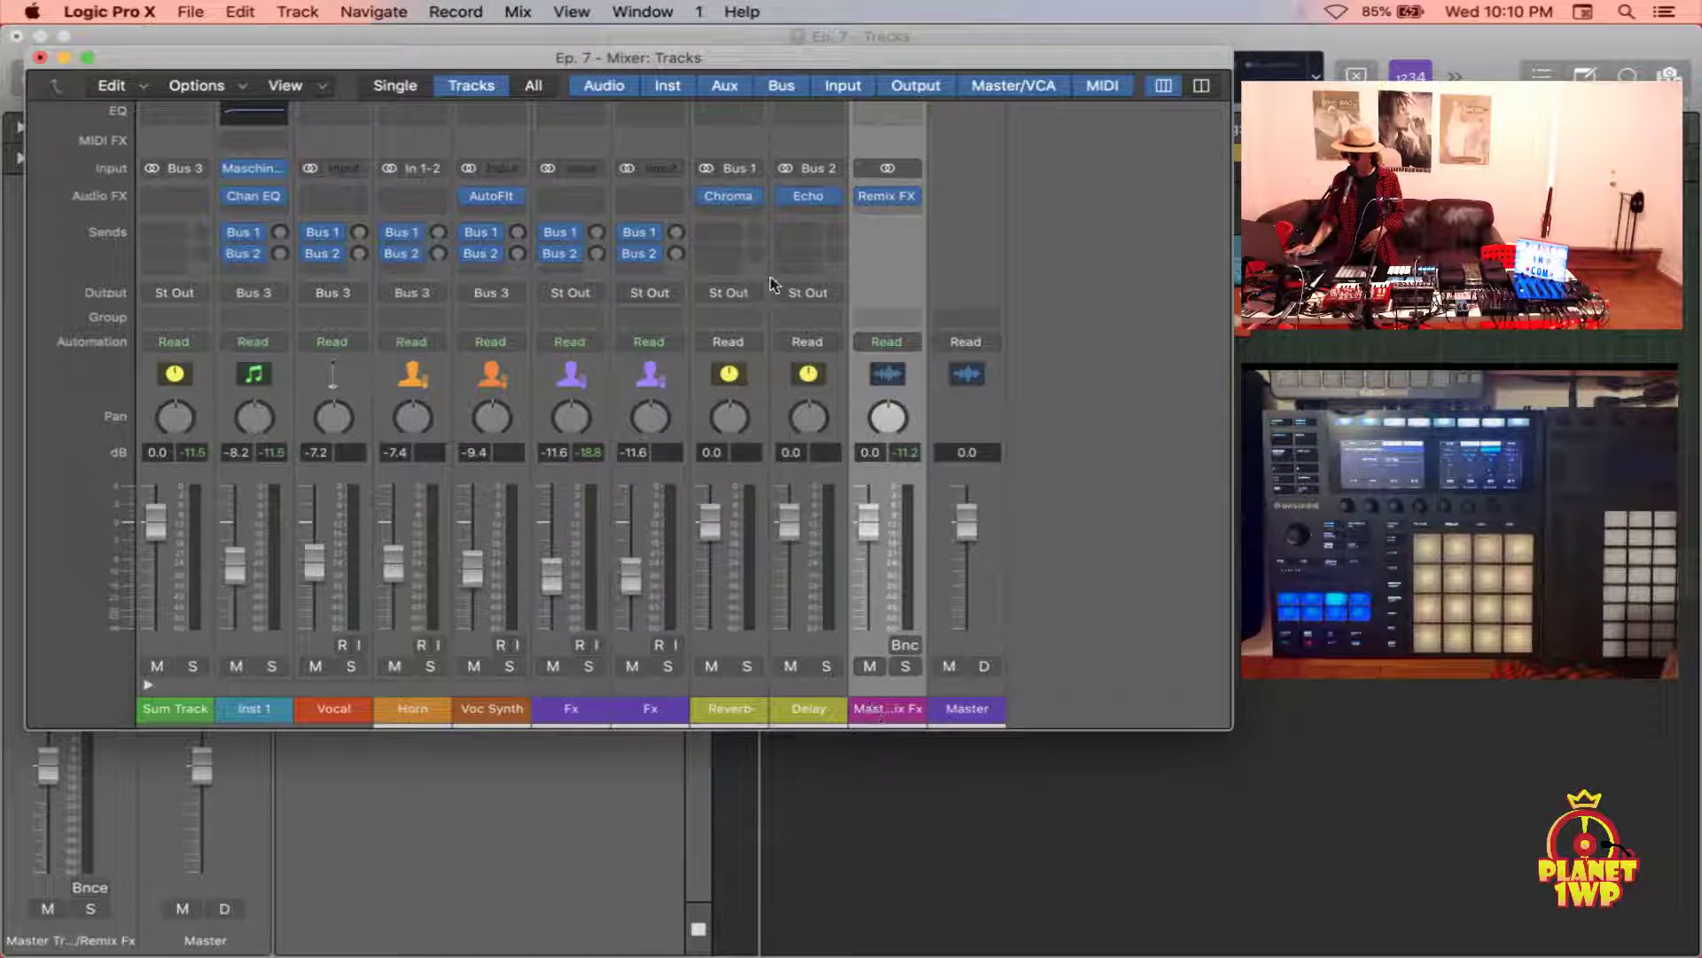
pyautogui.moveTo(745, 53); pyautogui.dragTo(972, 39)
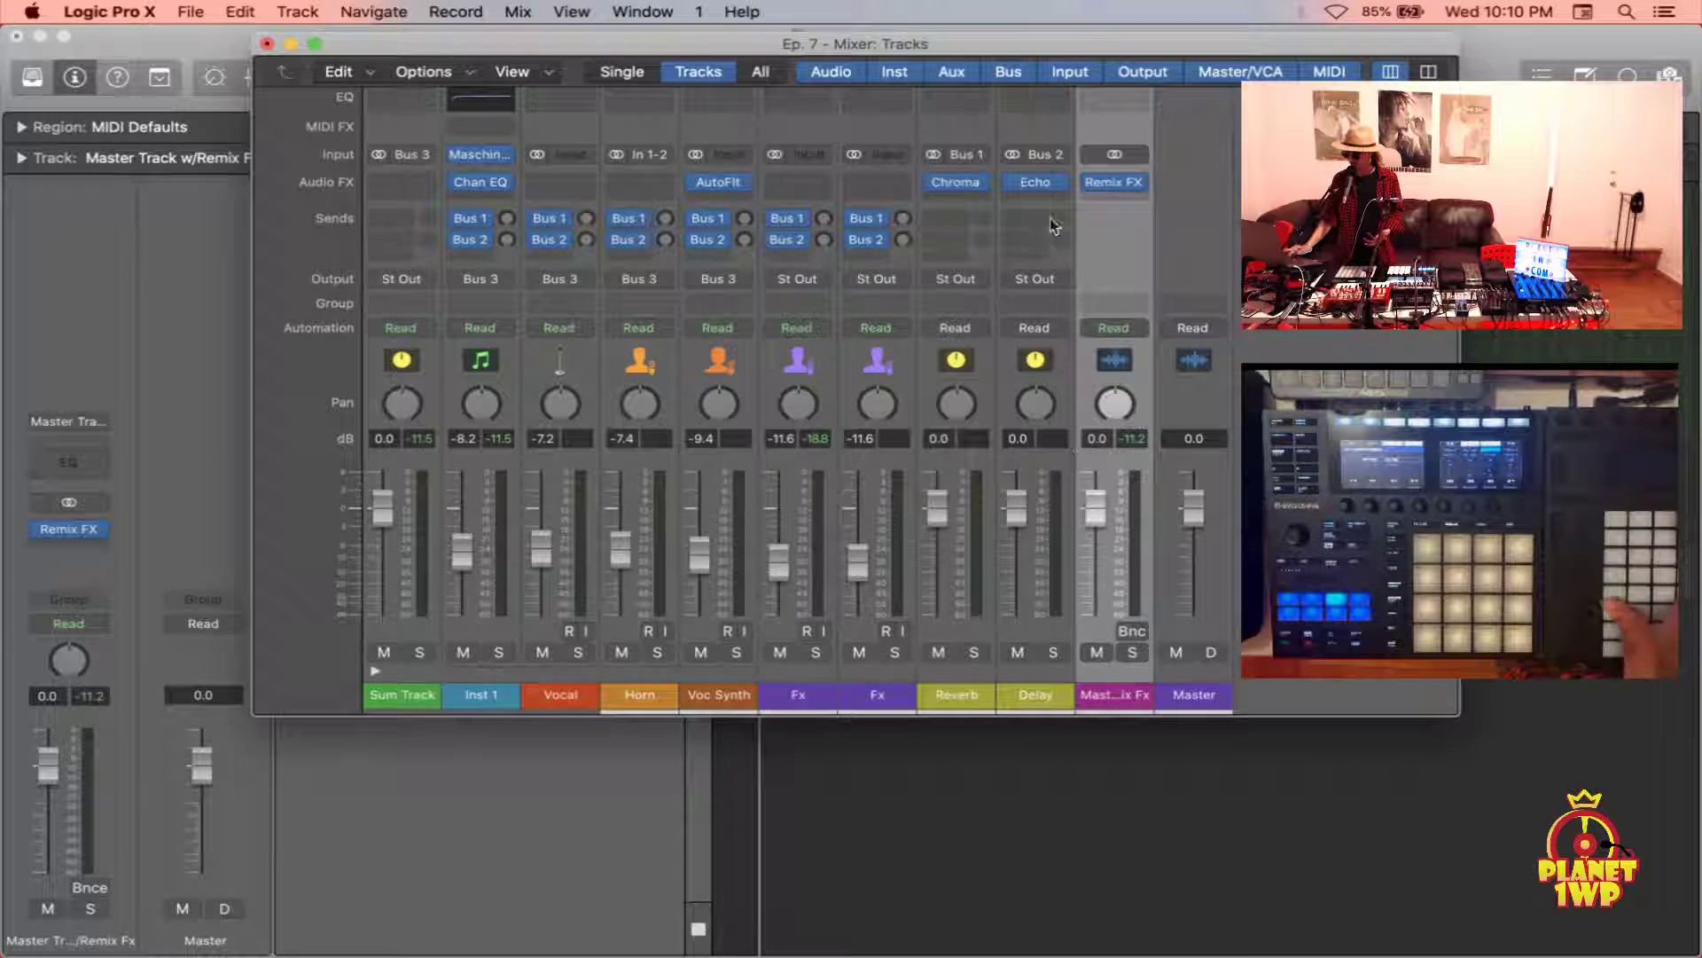
pyautogui.moveTo(880, 42); pyautogui.dragTo(969, 224)
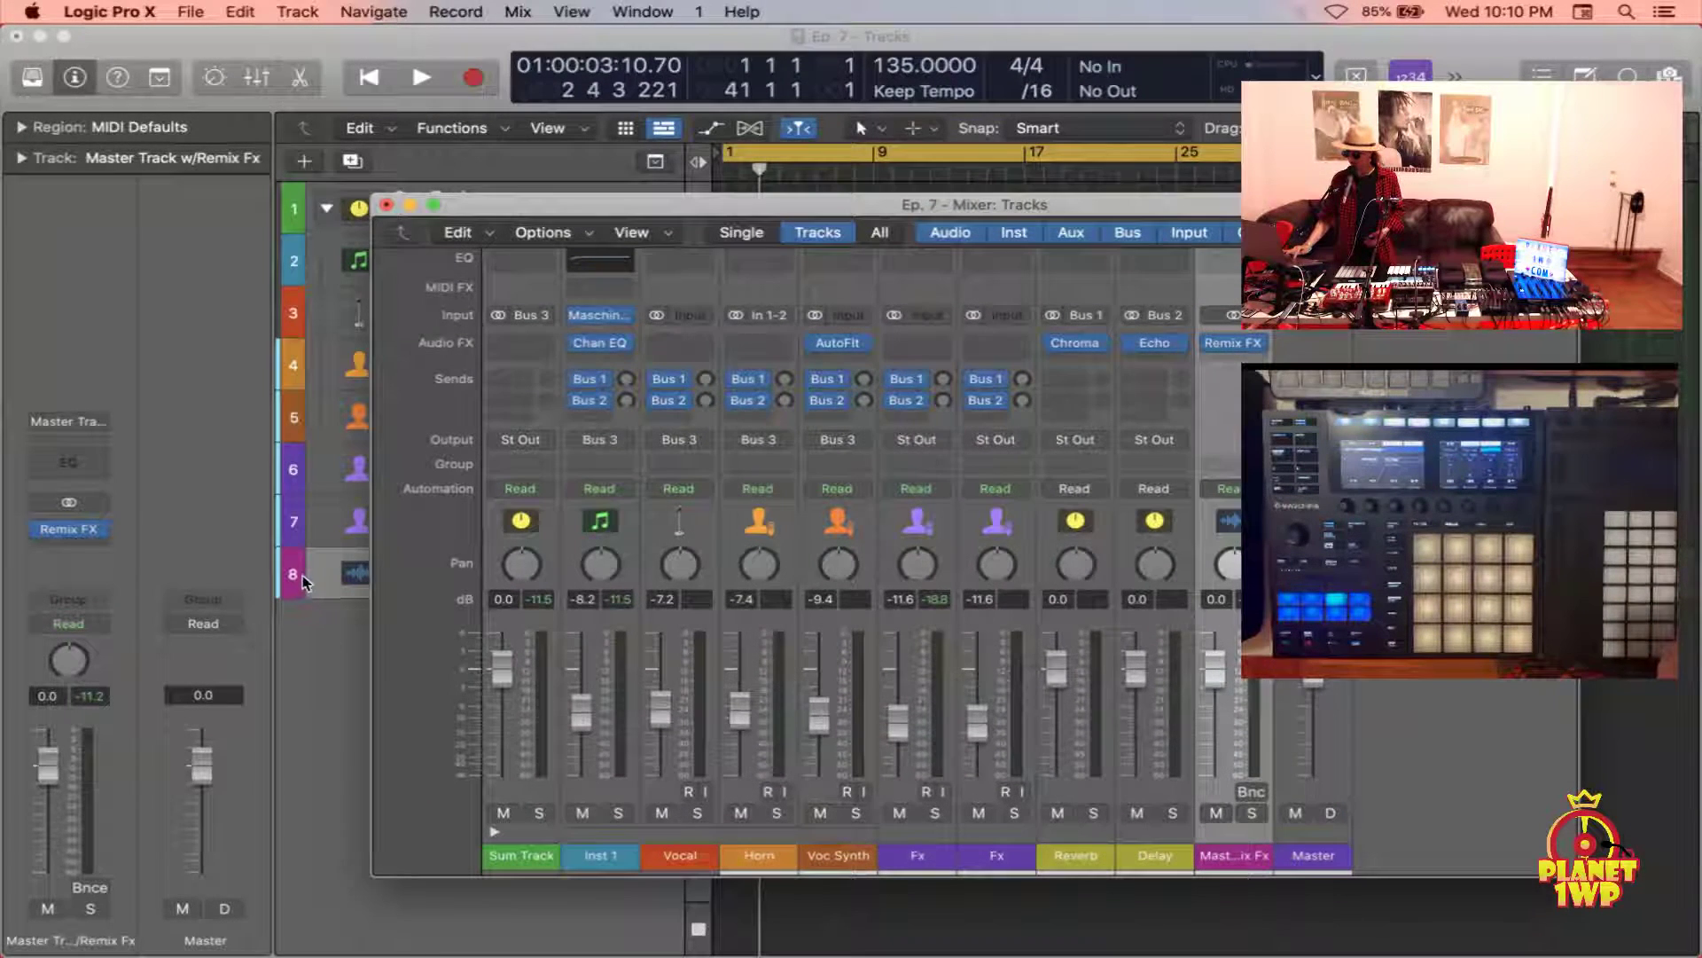
pyautogui.rightClick(1227, 853)
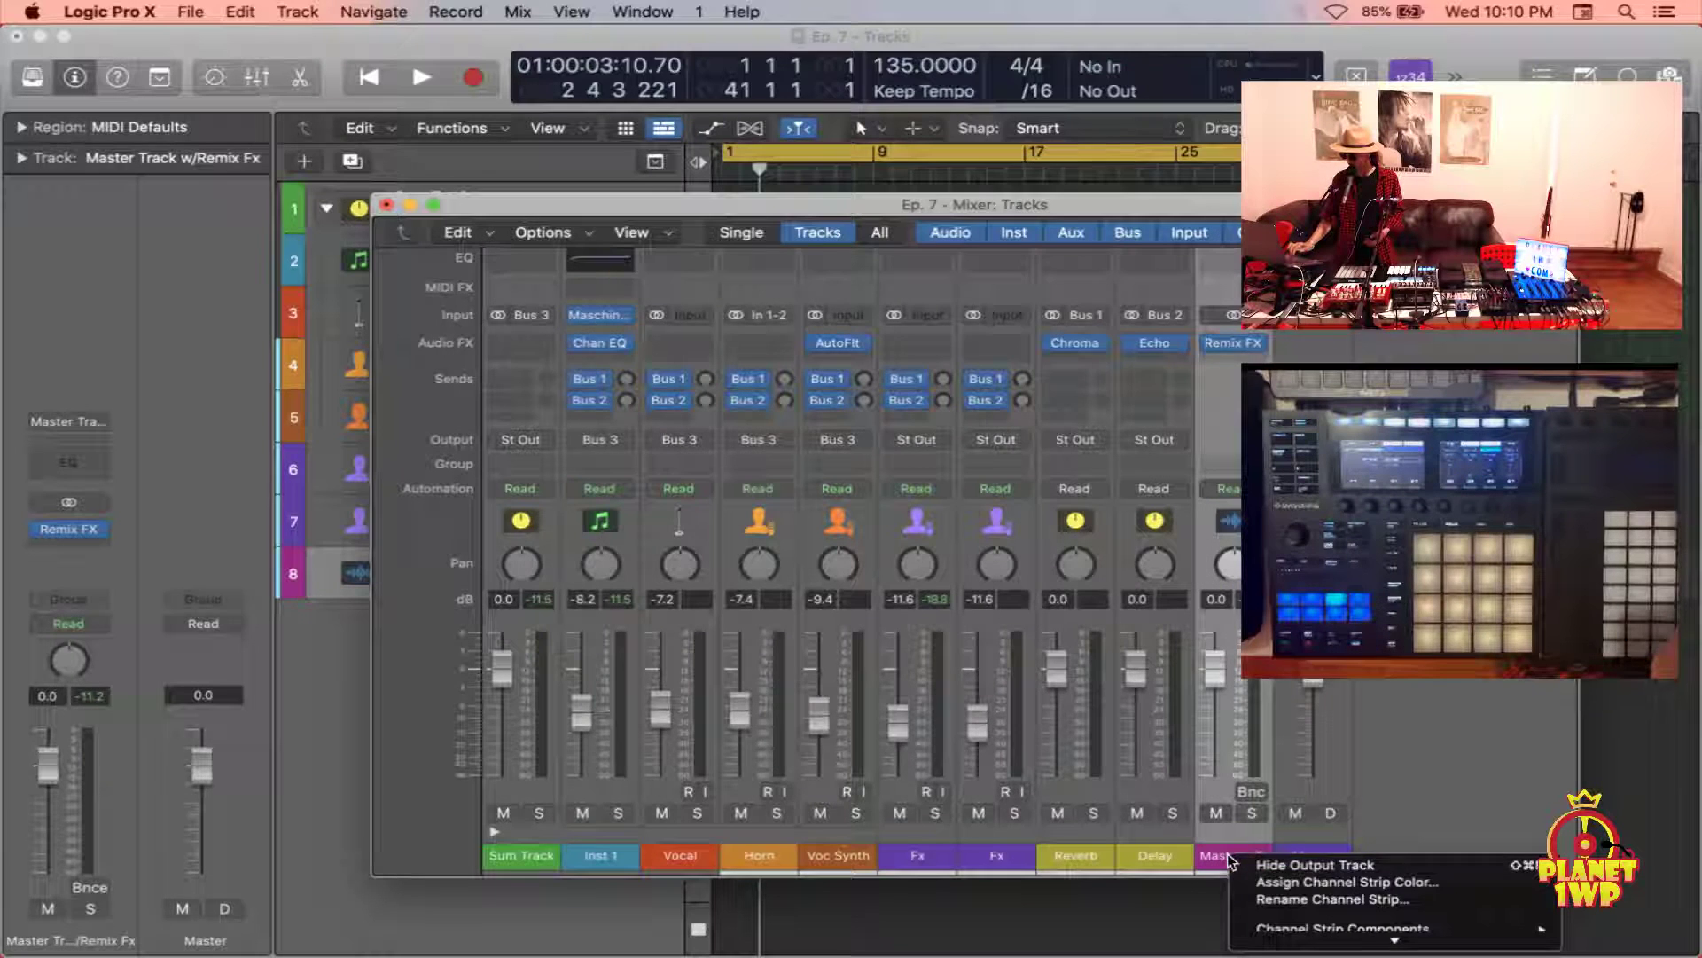
pyautogui.click(1289, 861)
pyautogui.moveTo(674, 202); pyautogui.dragTo(830, 123)
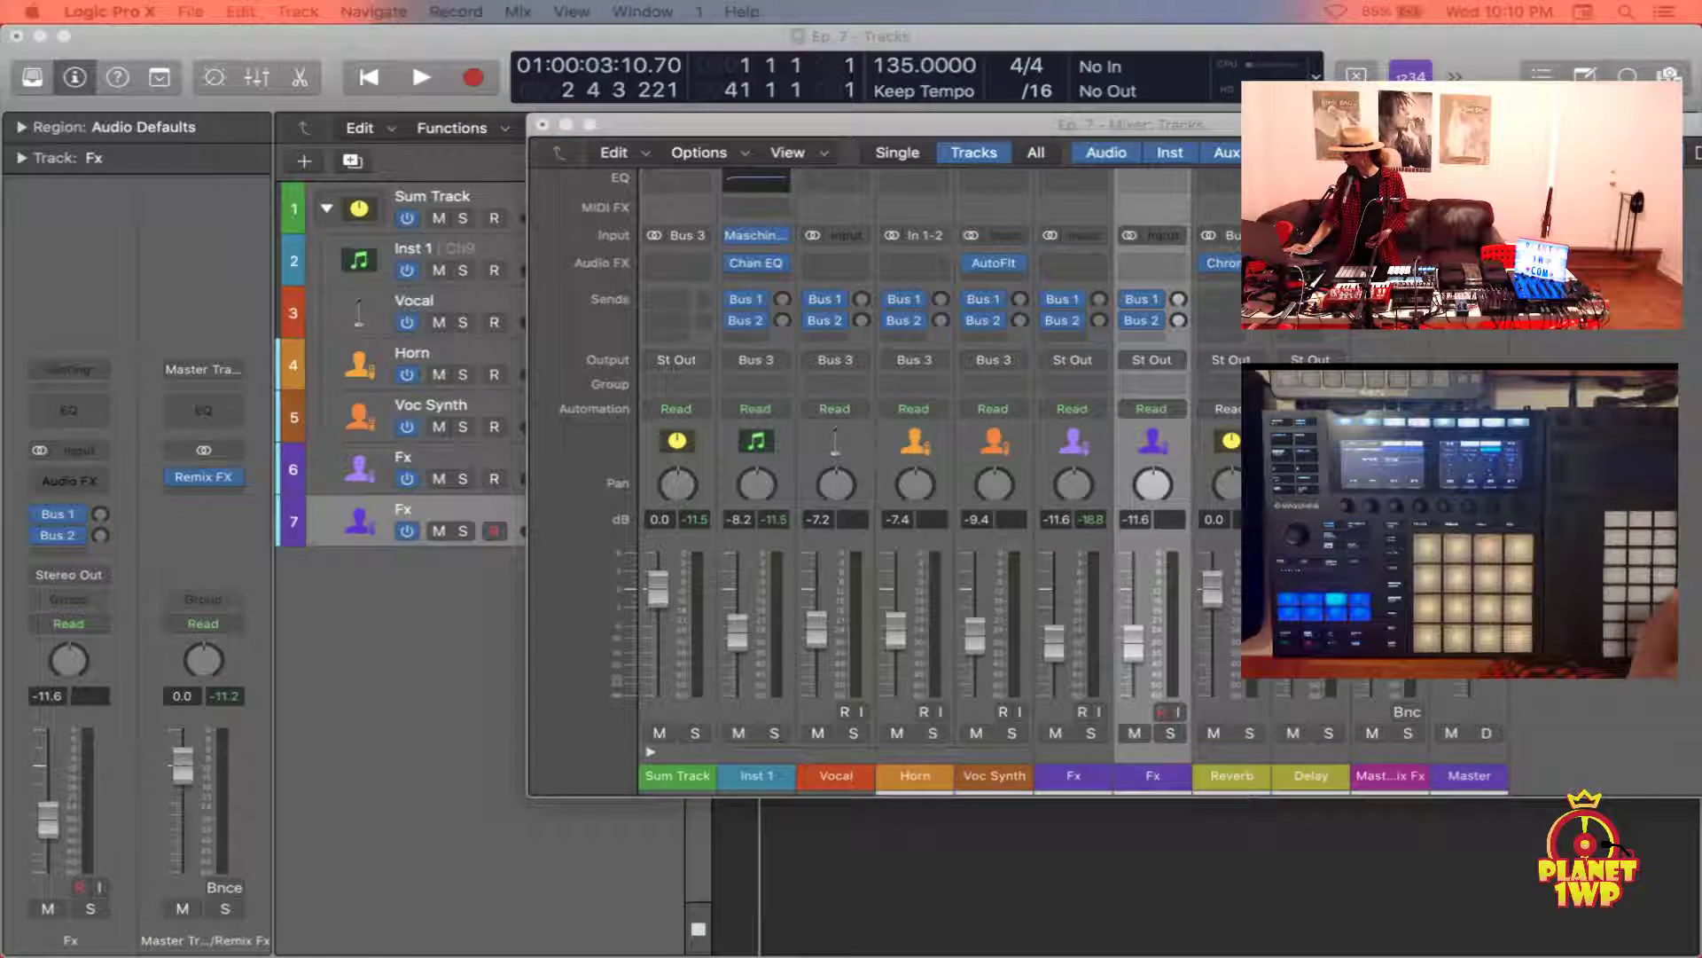
# Show the output track of the Master Track w/Remix Fx channel strip in the track list and select that track
pyautogui.click(1084, 131)
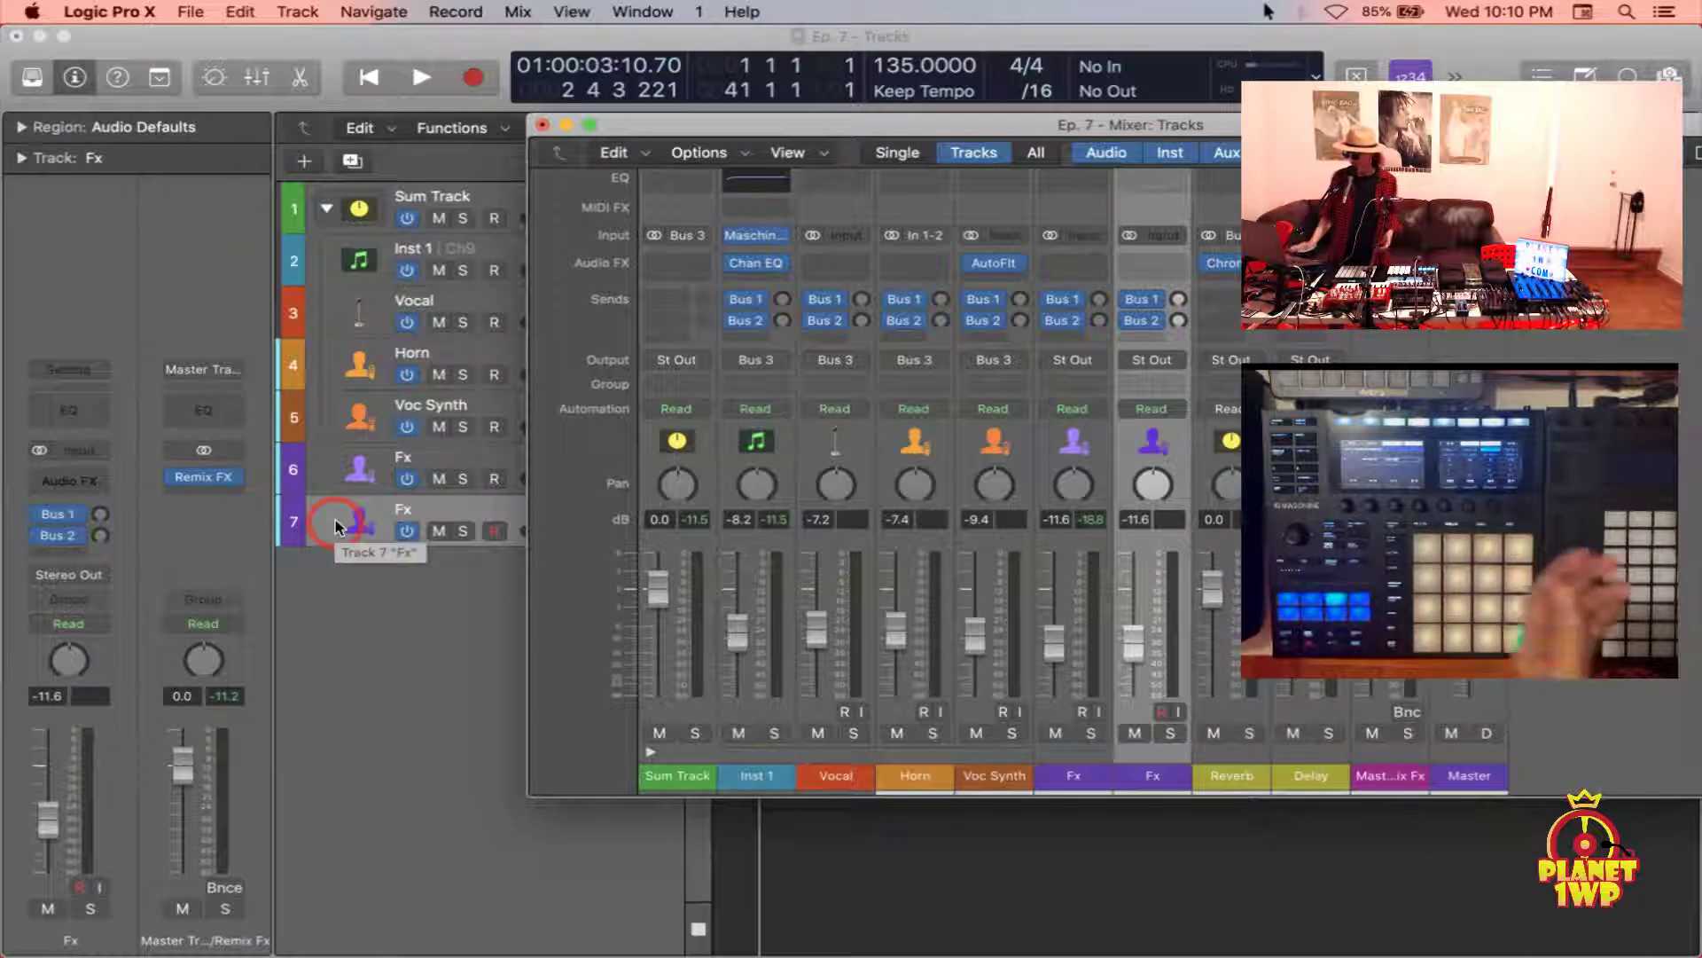
pyautogui.click(1392, 773)
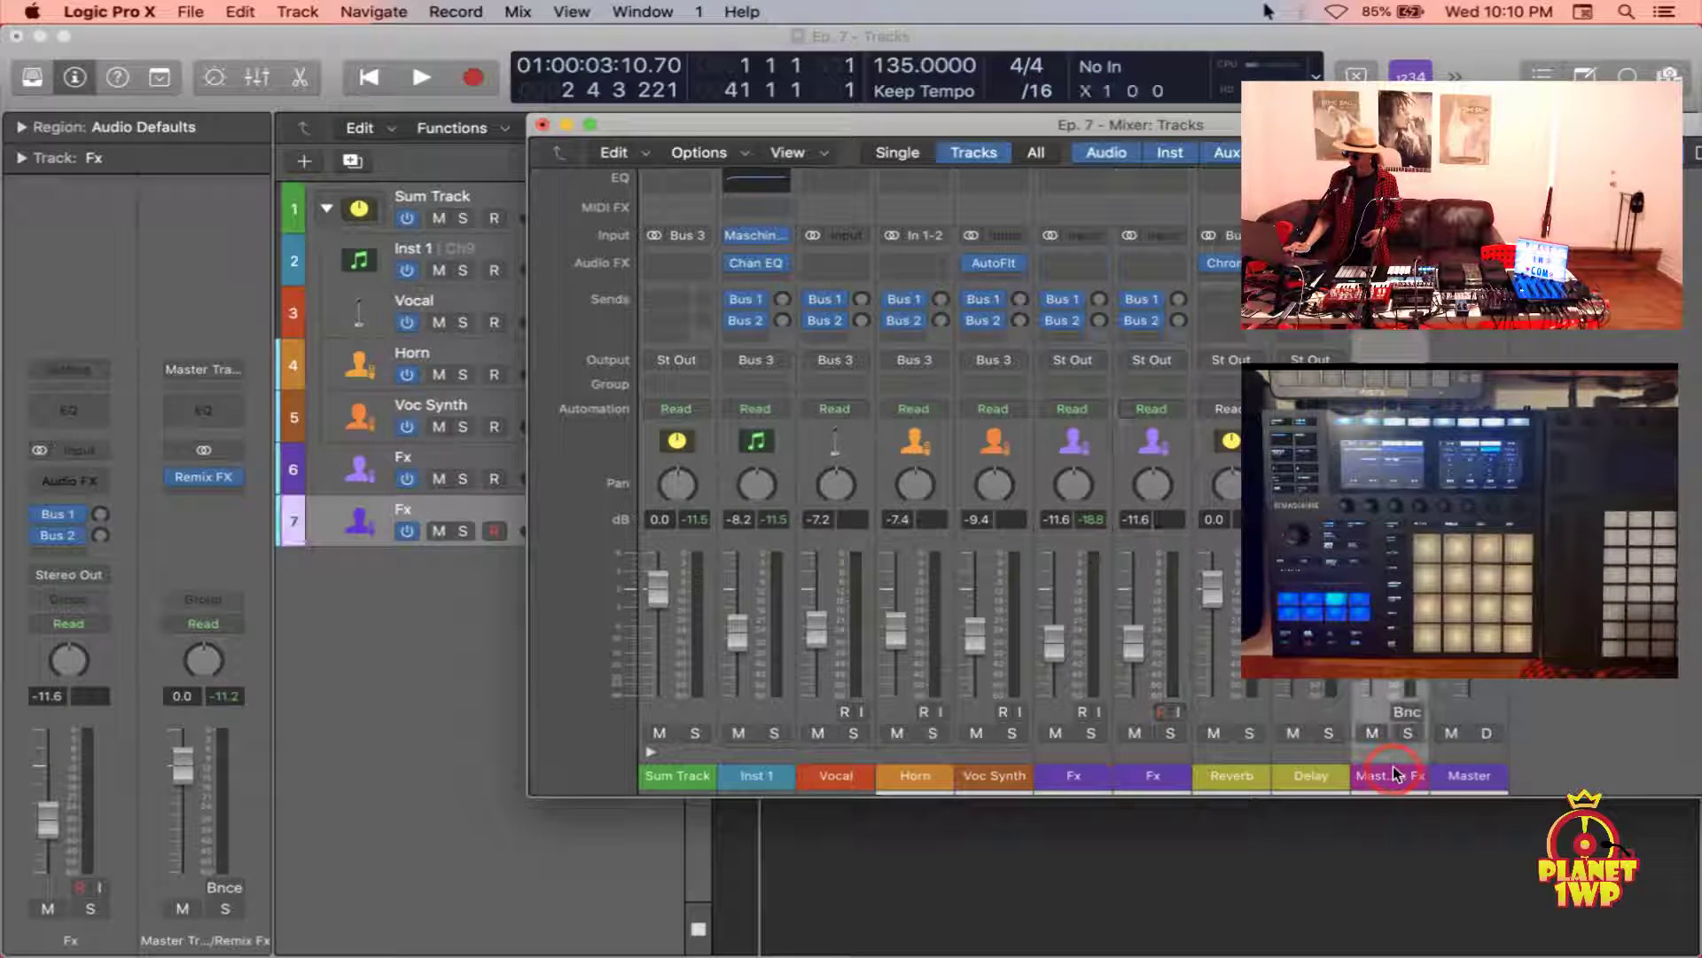
pyautogui.rightClick(1393, 770)
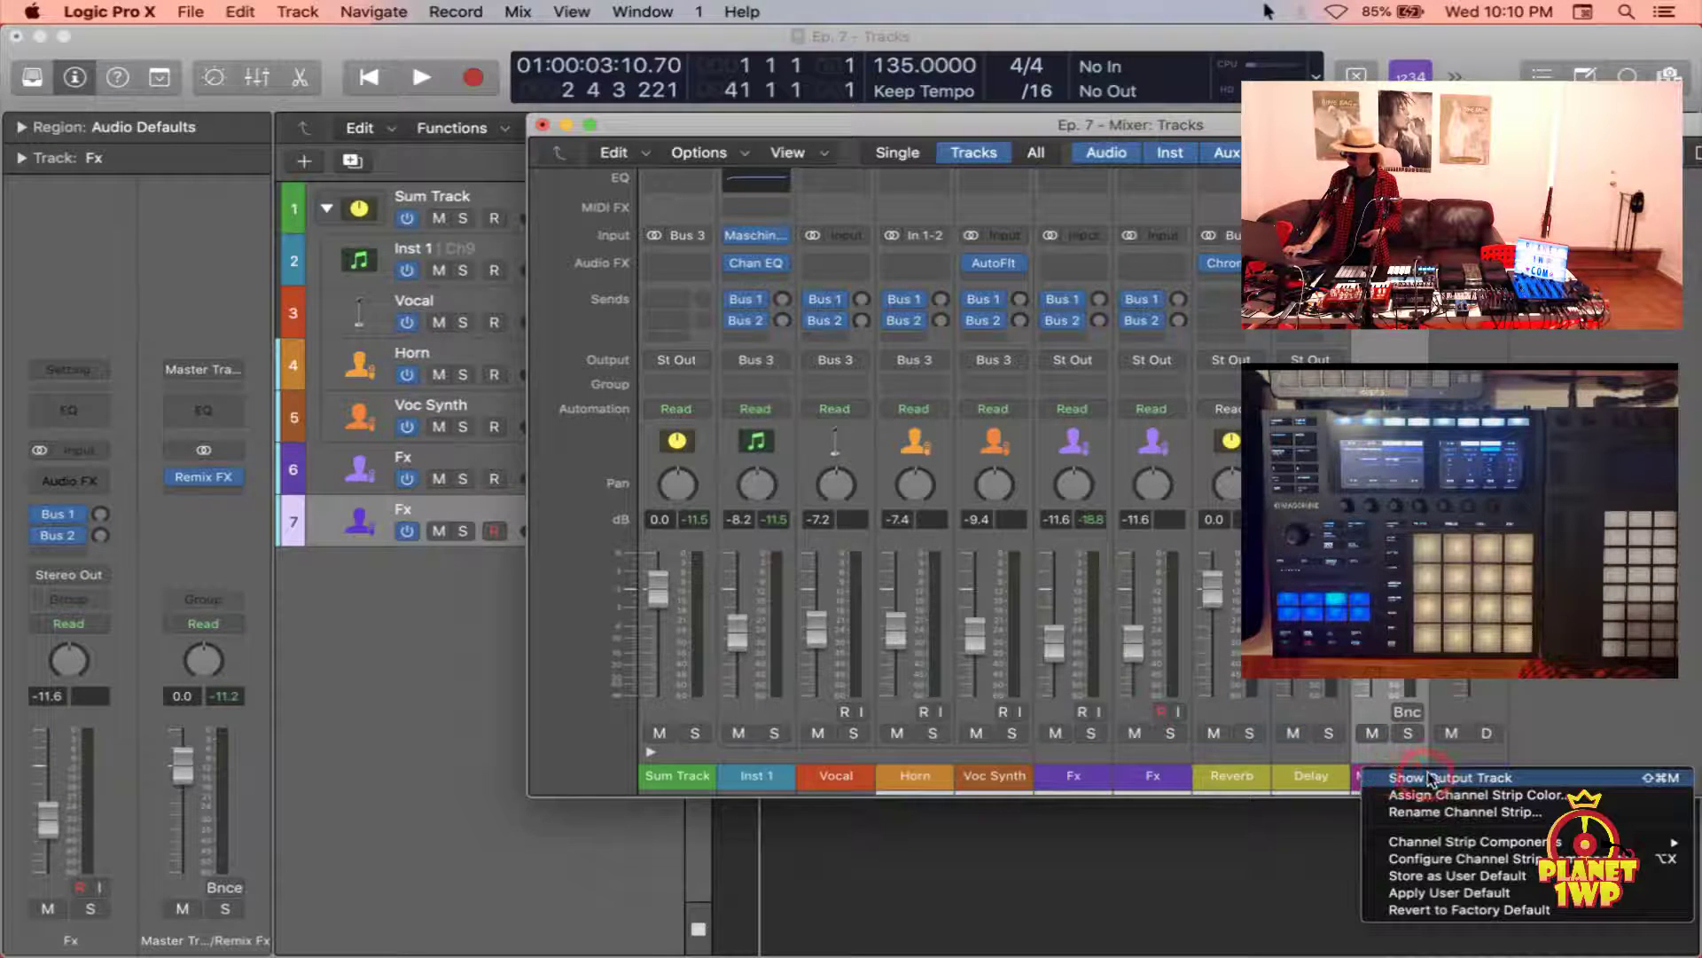
pyautogui.click(1530, 778)
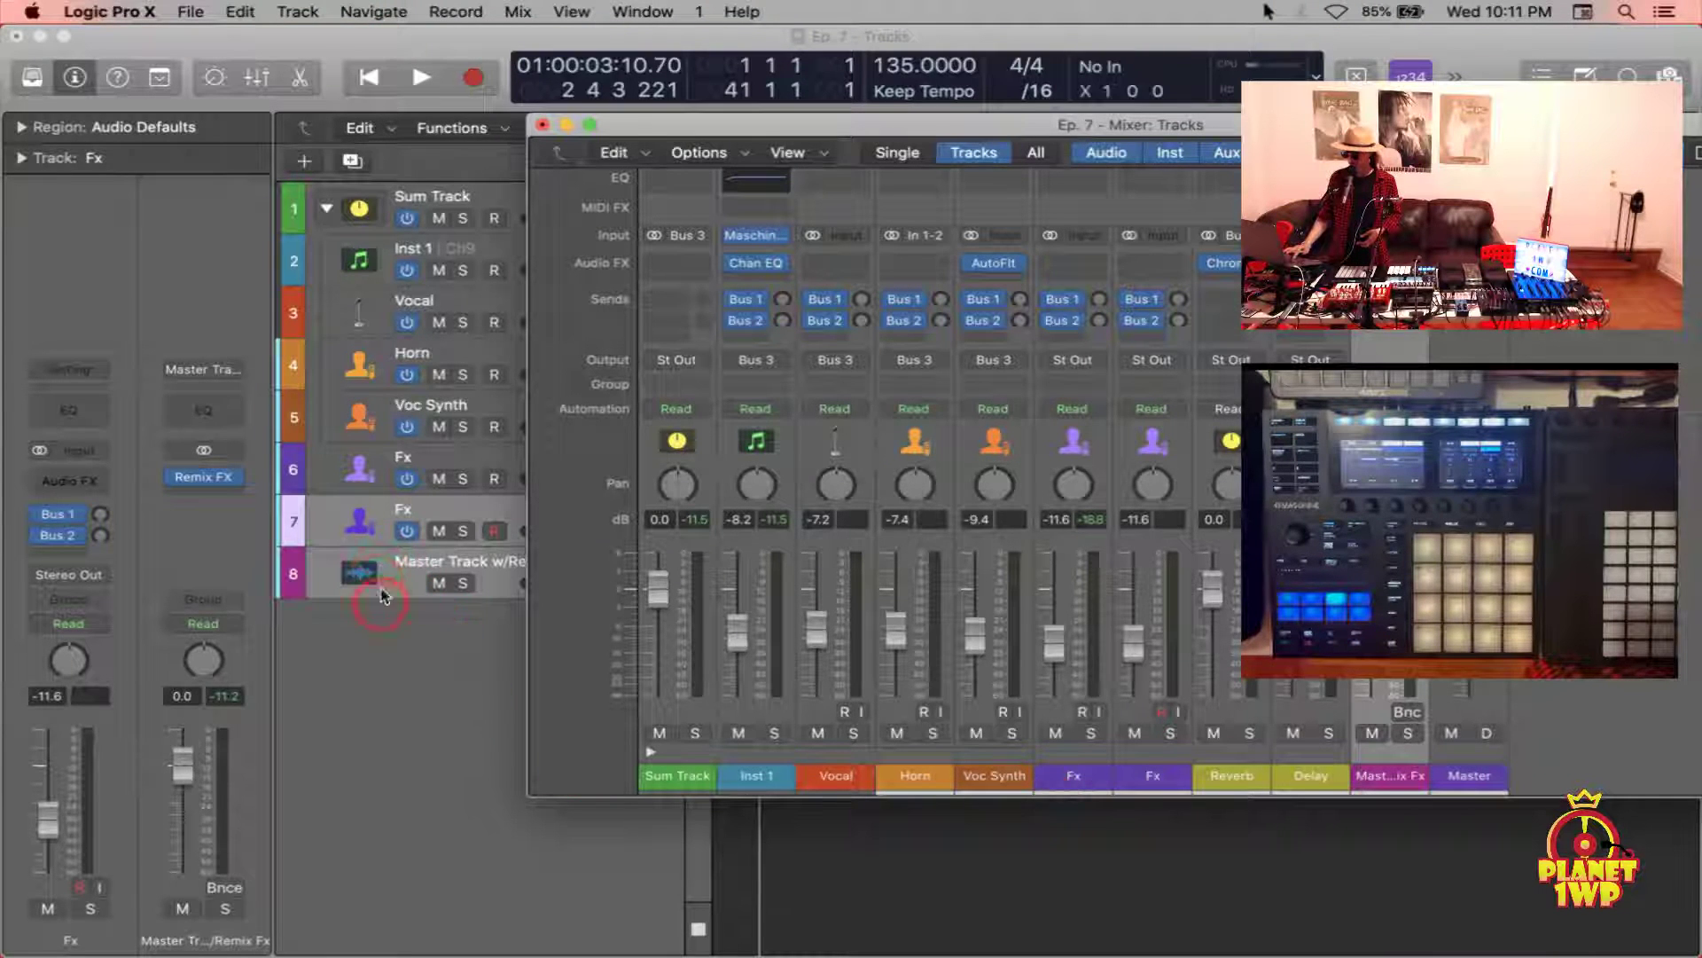
pyautogui.click(368, 572)
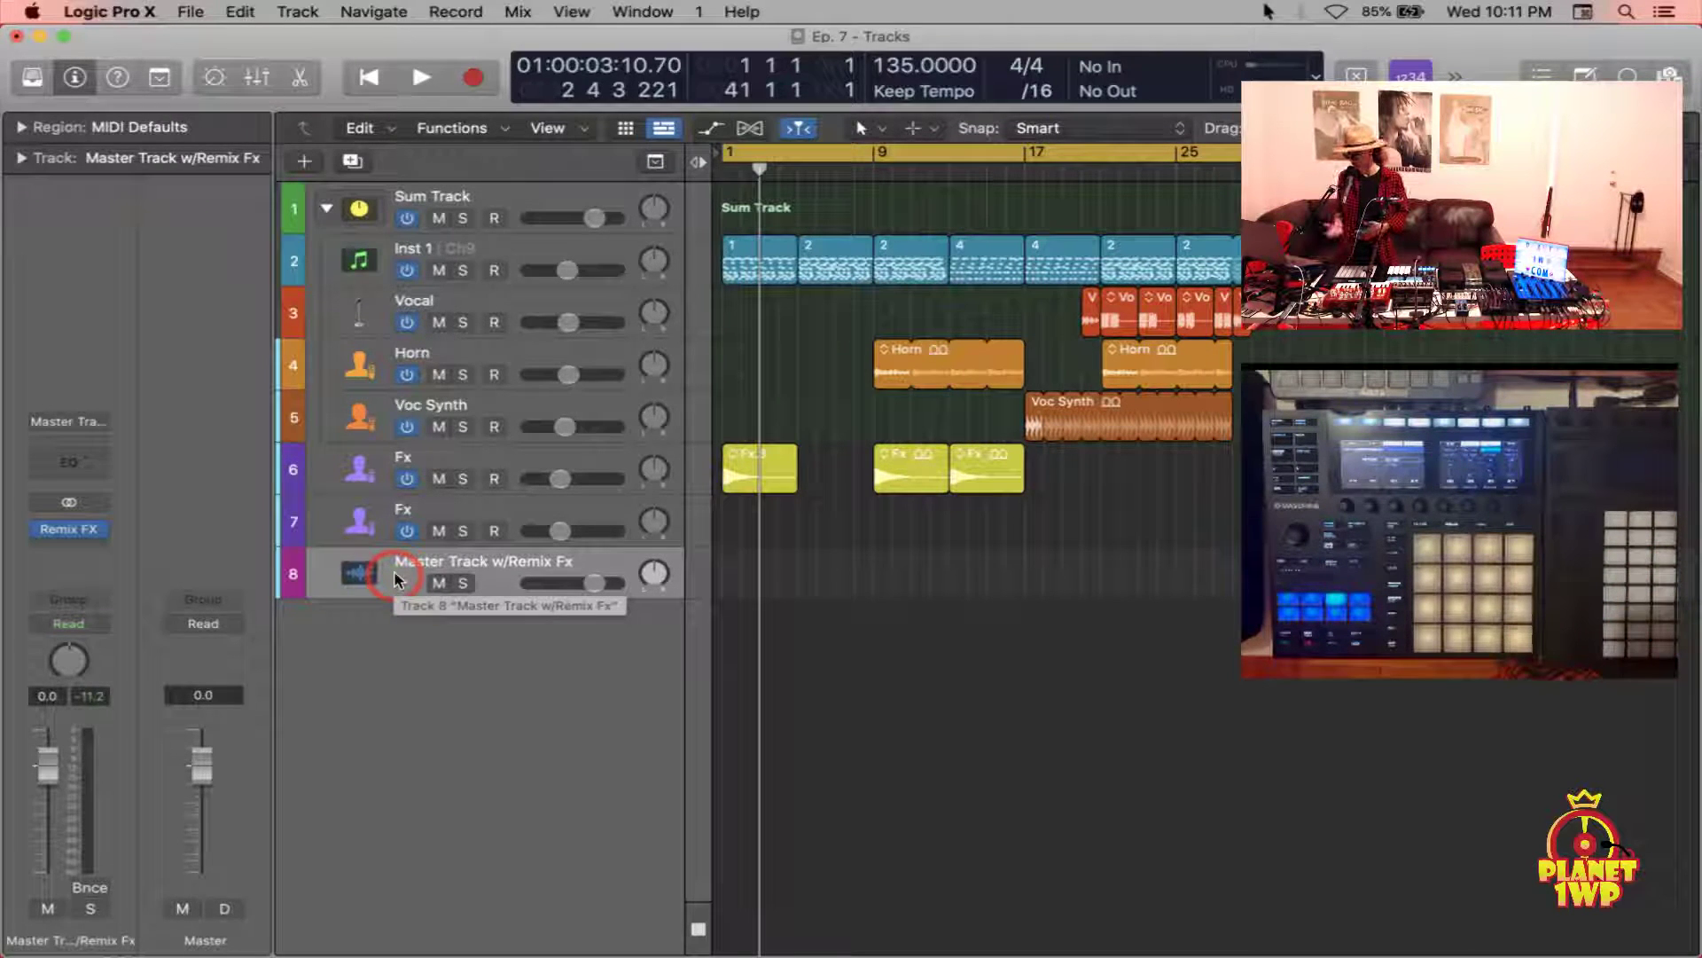
pyautogui.click(1635, 764)
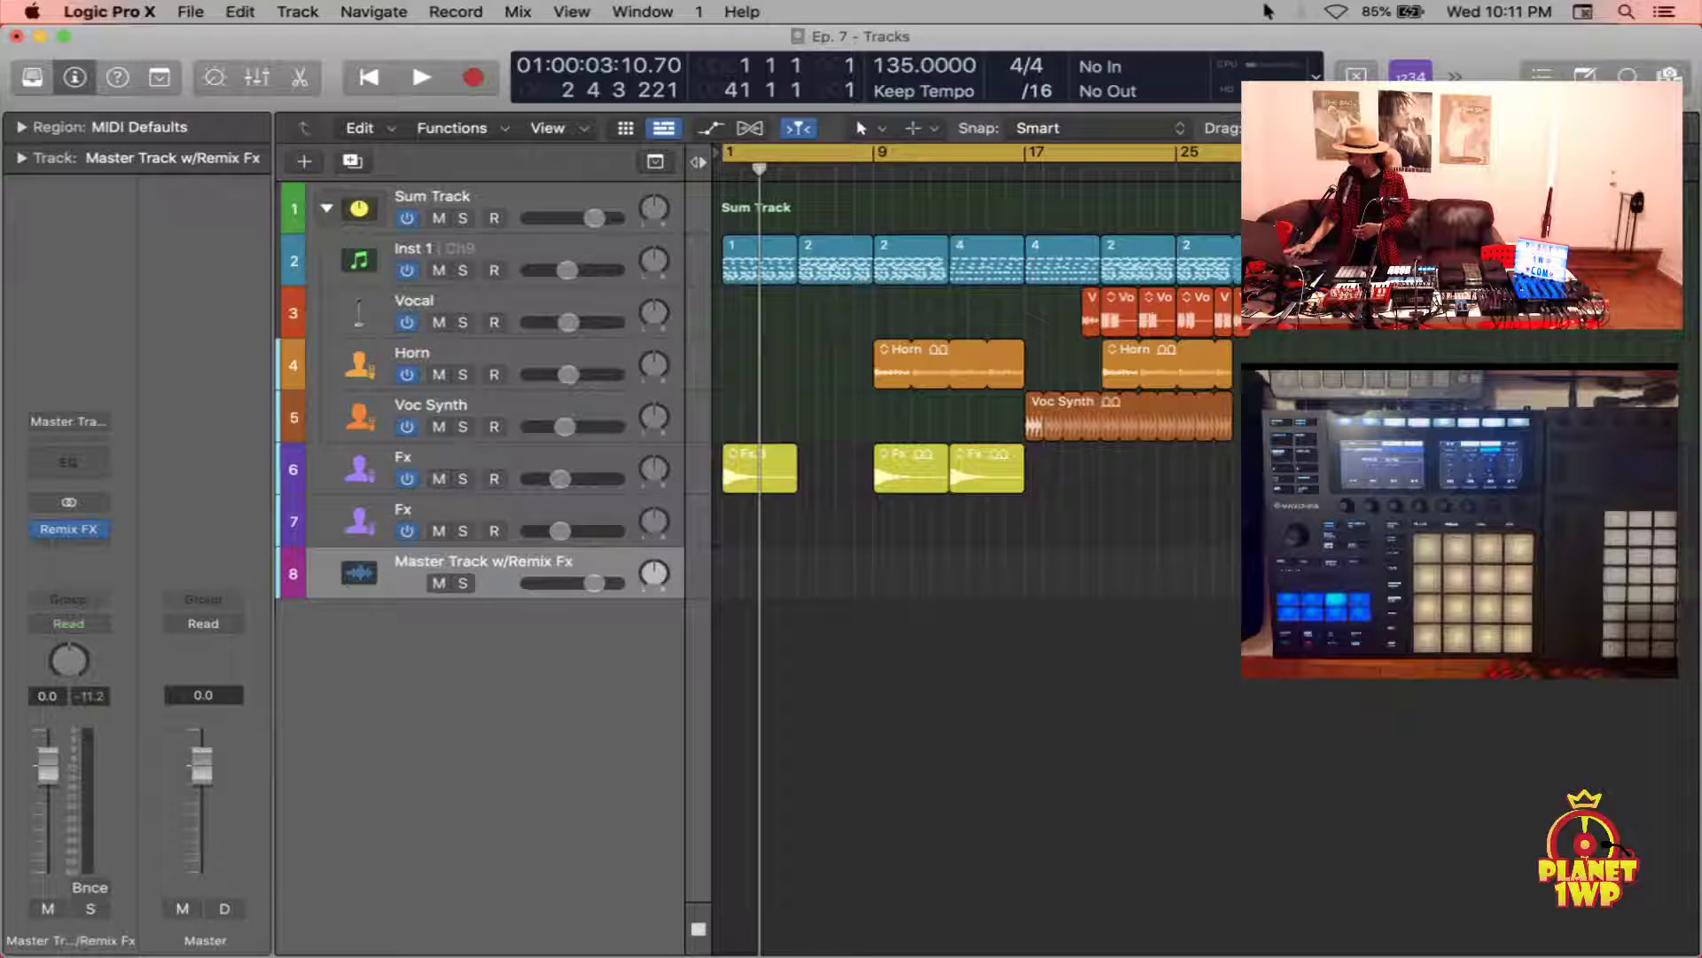
pyautogui.click(1268, 11)
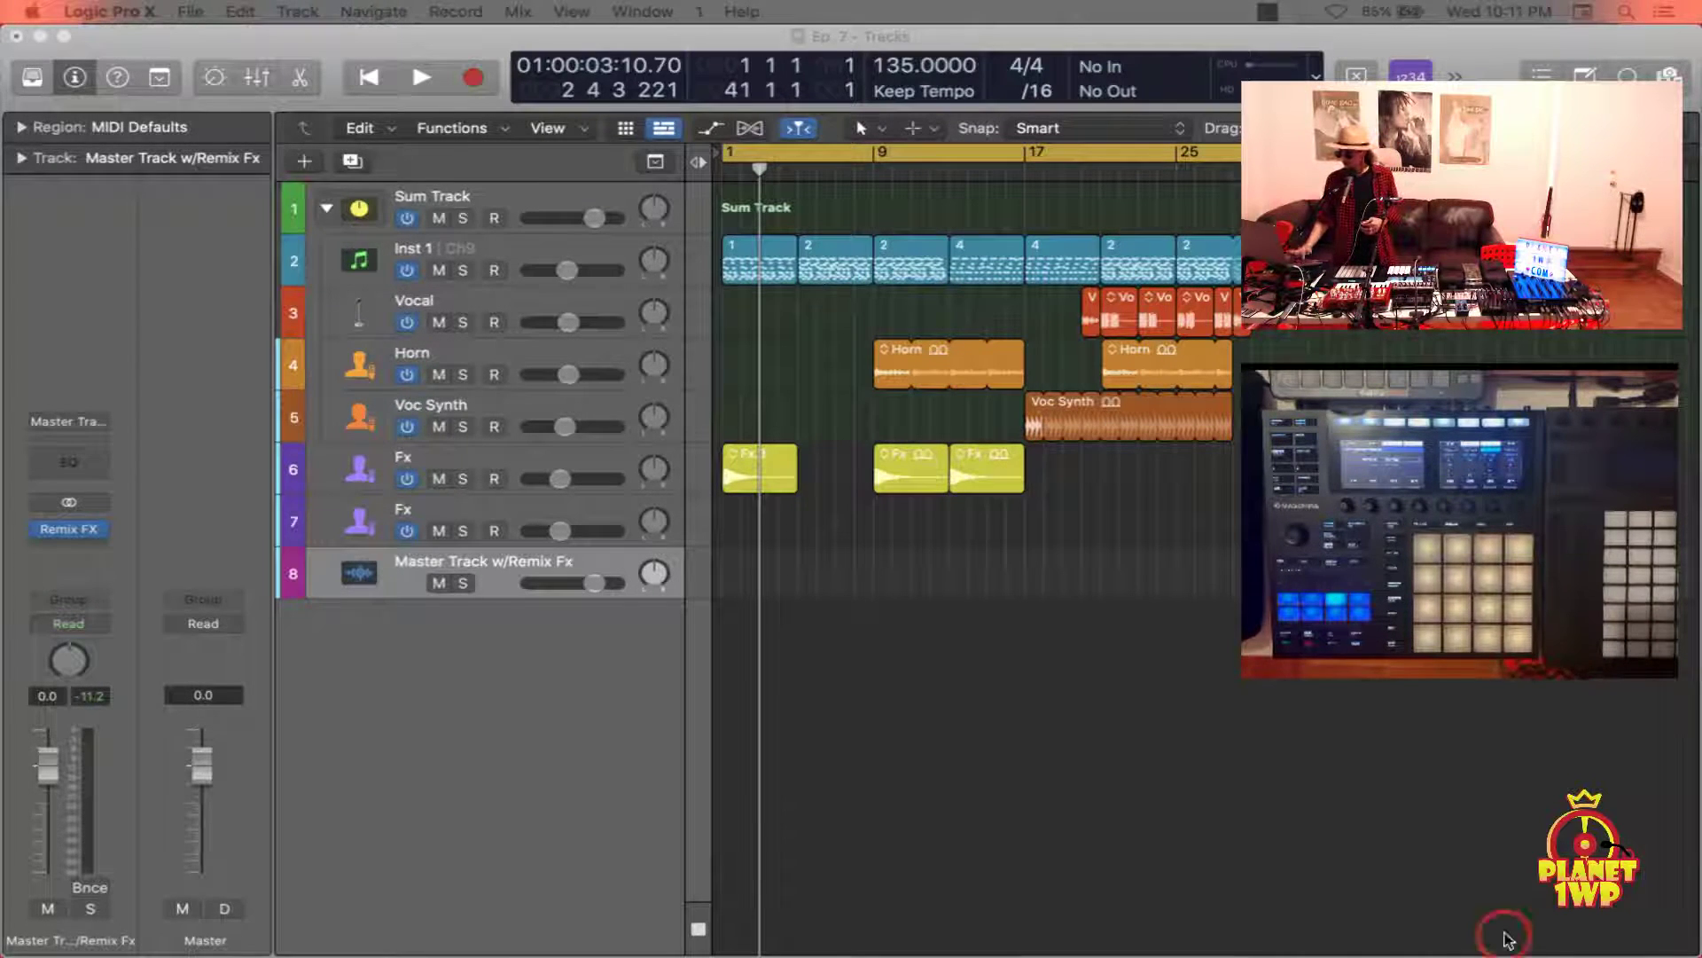
# Show the Smart Controls for the Master Track w/Remix Fx and hide the Smart Controls inspector
pyautogui.click(511, 574)
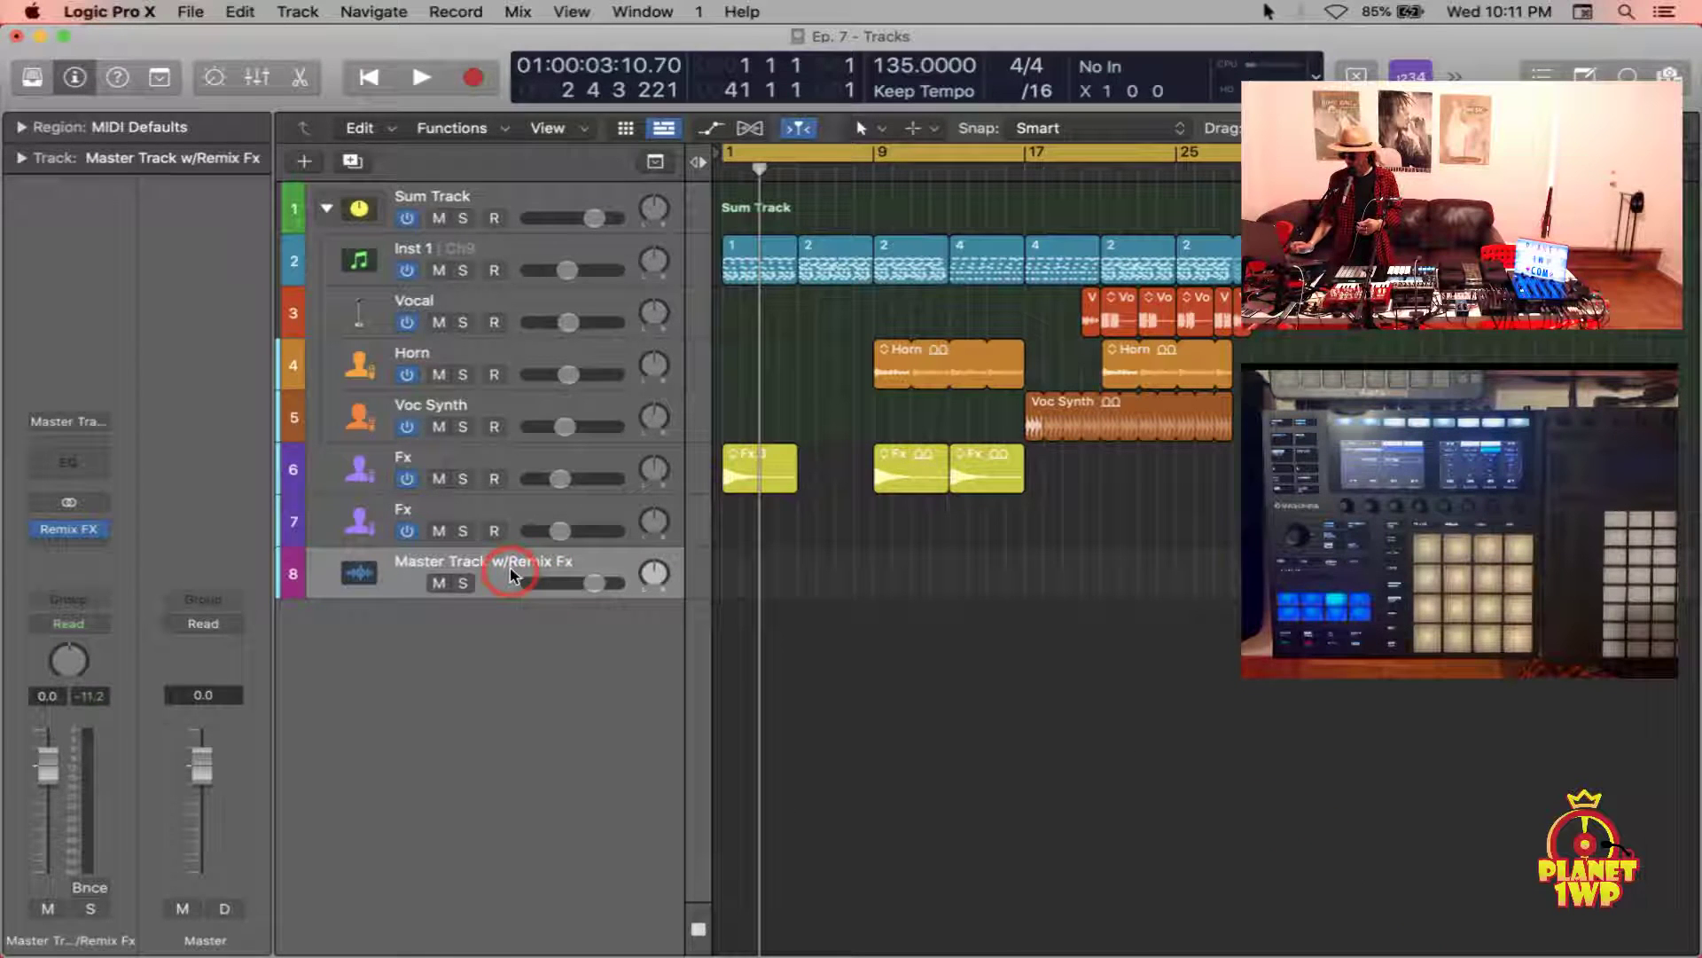
pyautogui.click(532, 529)
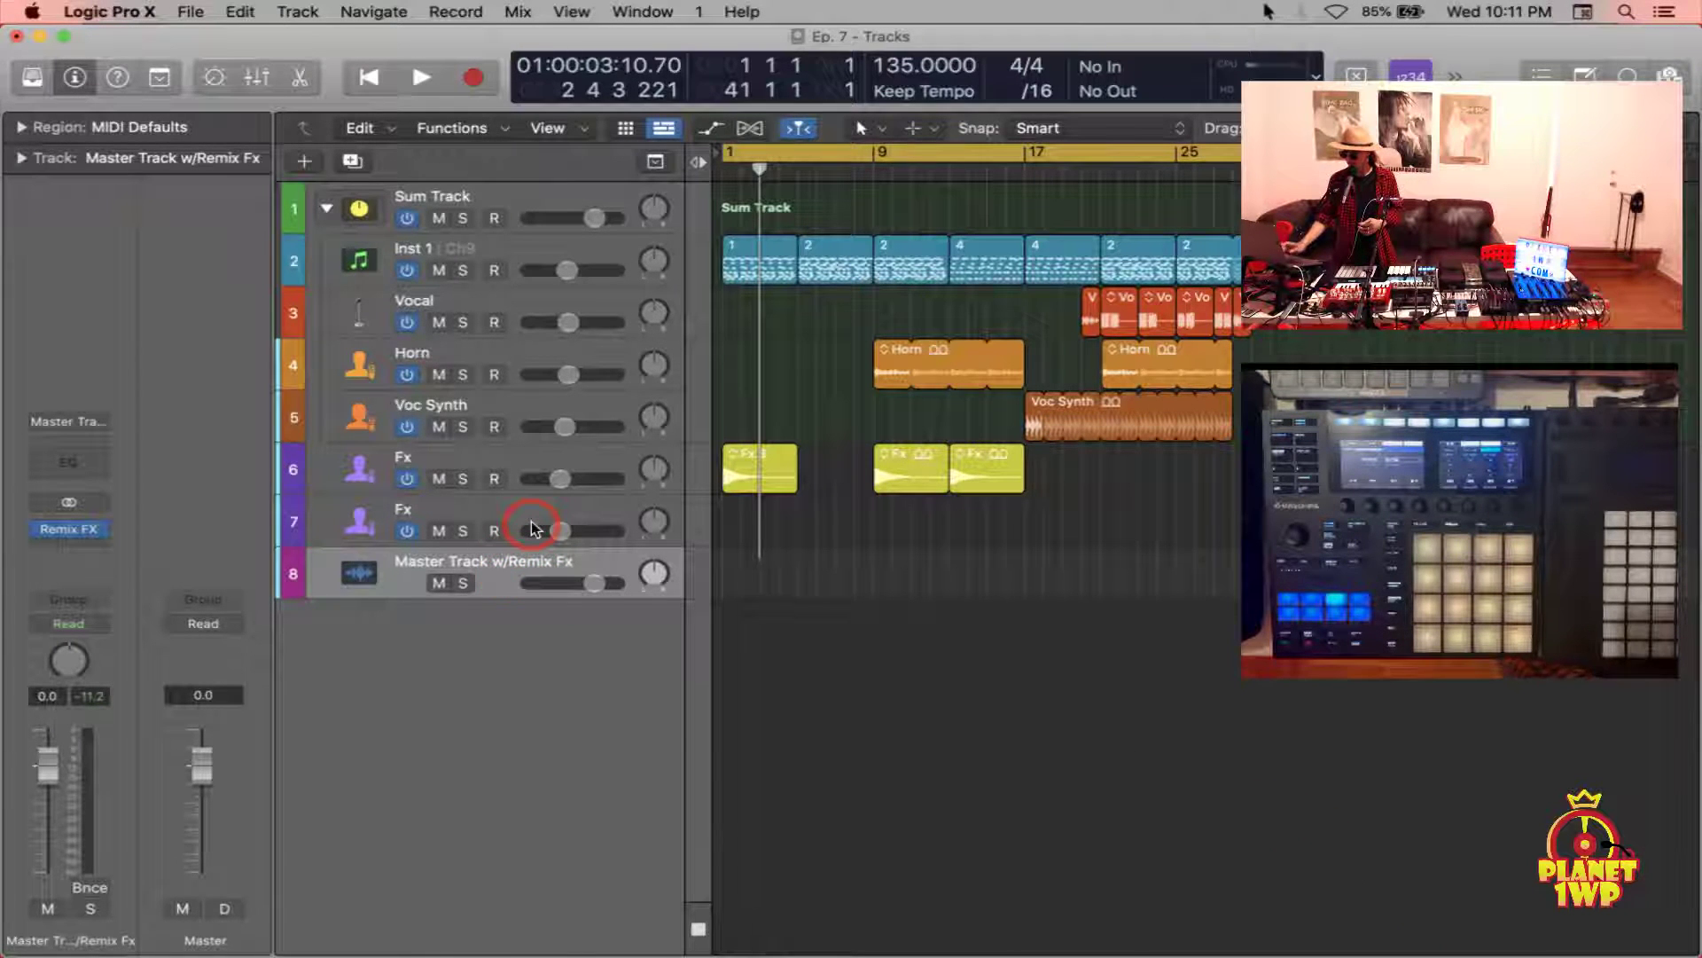
pyautogui.press('b')
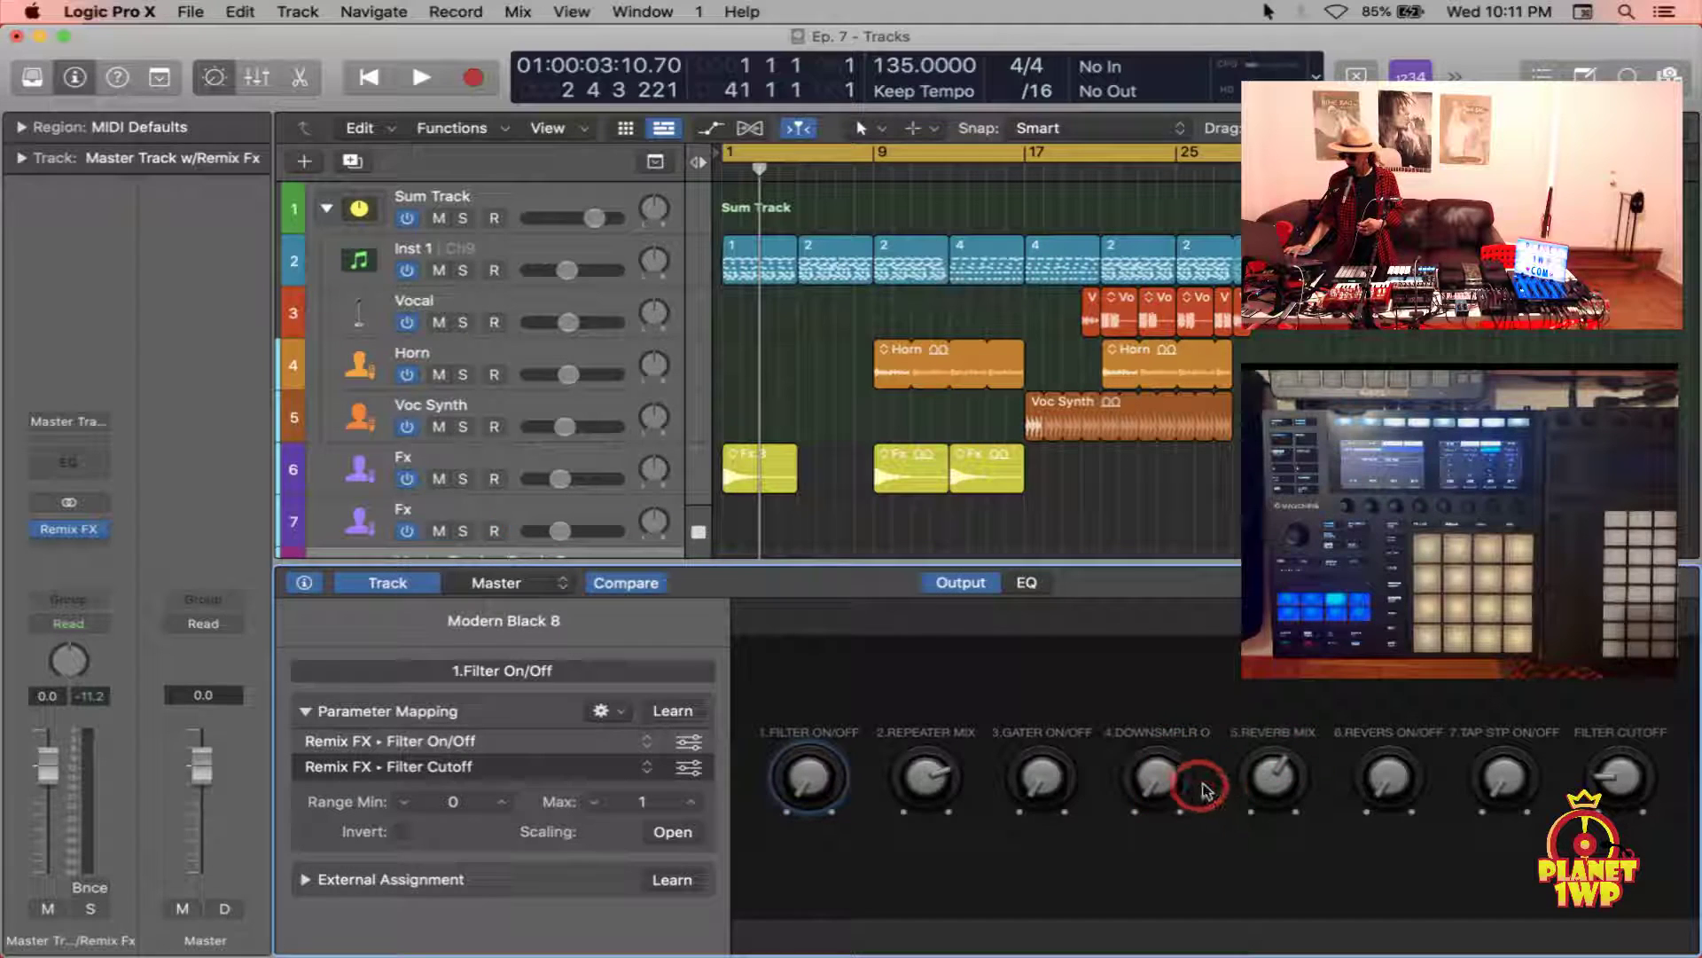
pyautogui.click(214, 78)
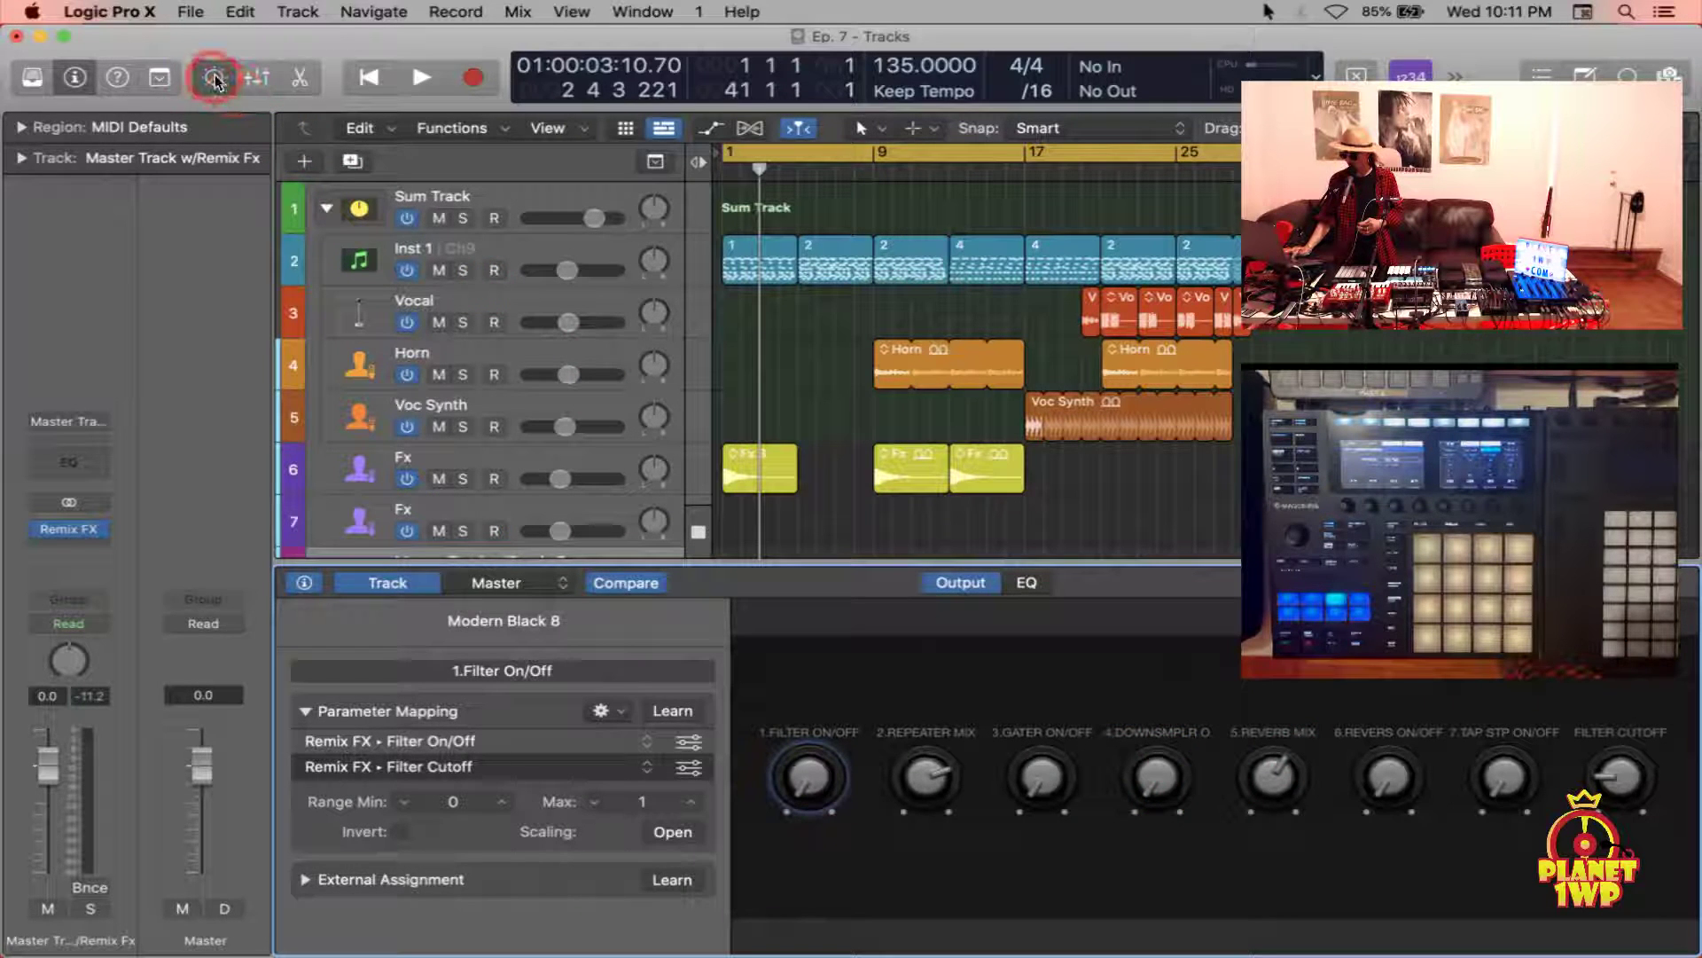
pyautogui.click(213, 78)
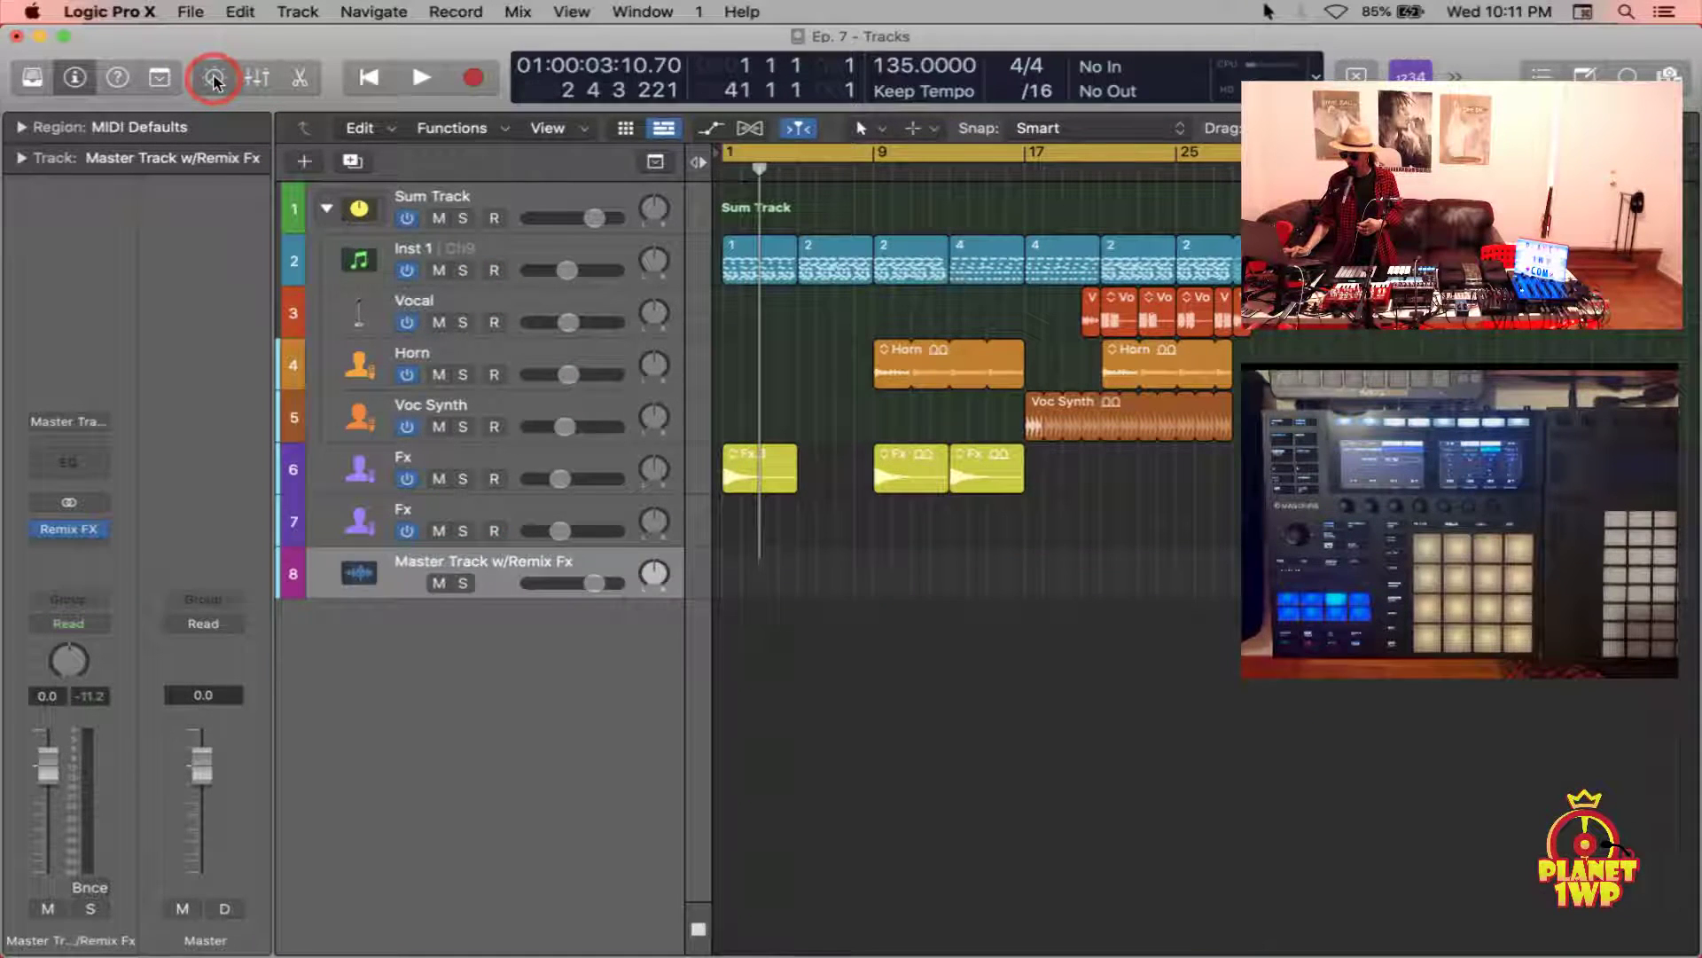
pyautogui.click(214, 79)
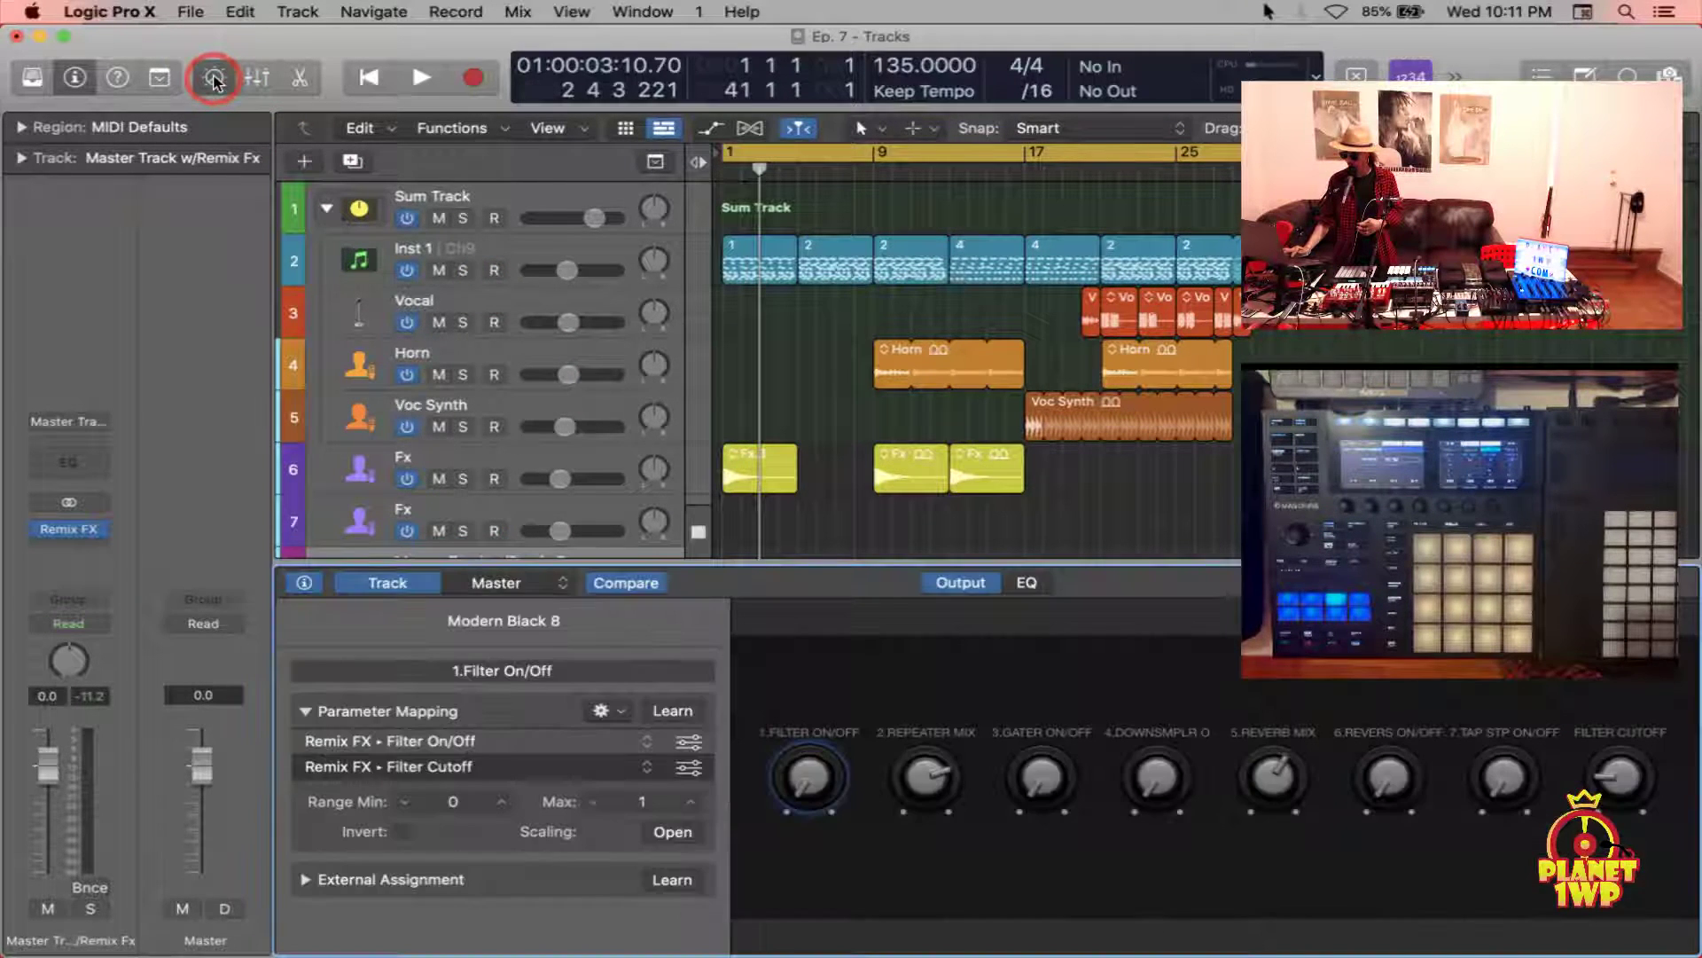
pyautogui.click(298, 587)
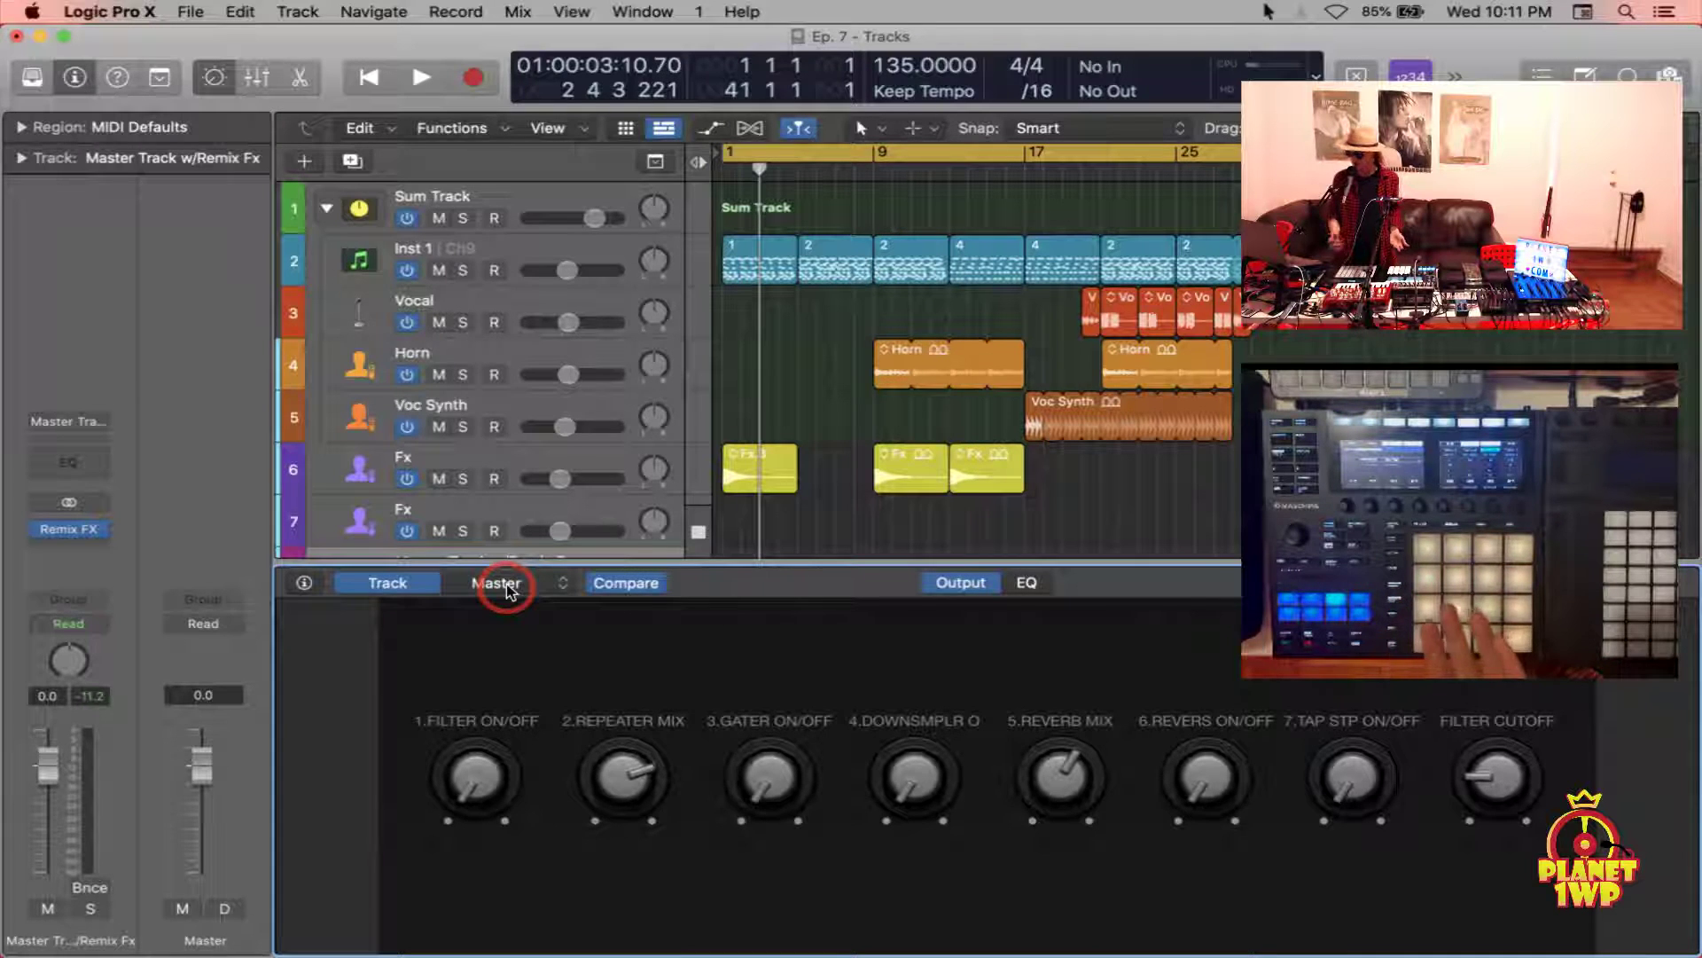
# Select the Vocal track to view its Smart Controls
pyautogui.click(513, 294)
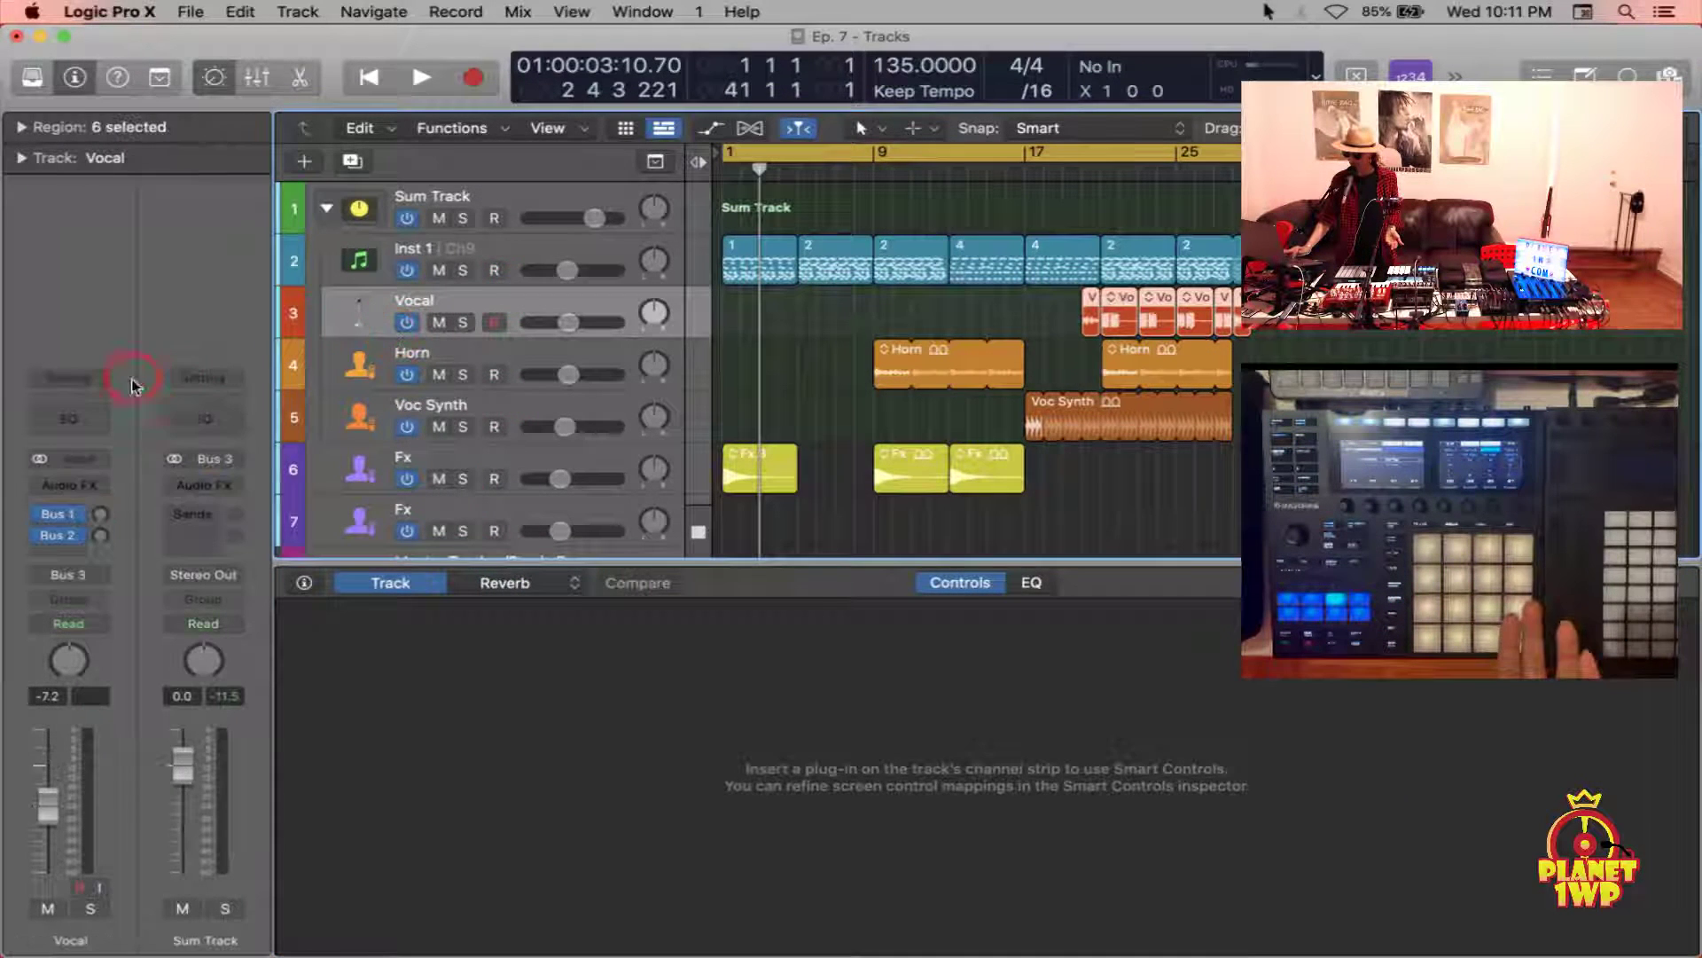
# Select the Sum Track and insert the Remix FX plug-in in stereo on its channel strip
pyautogui.click(96, 479)
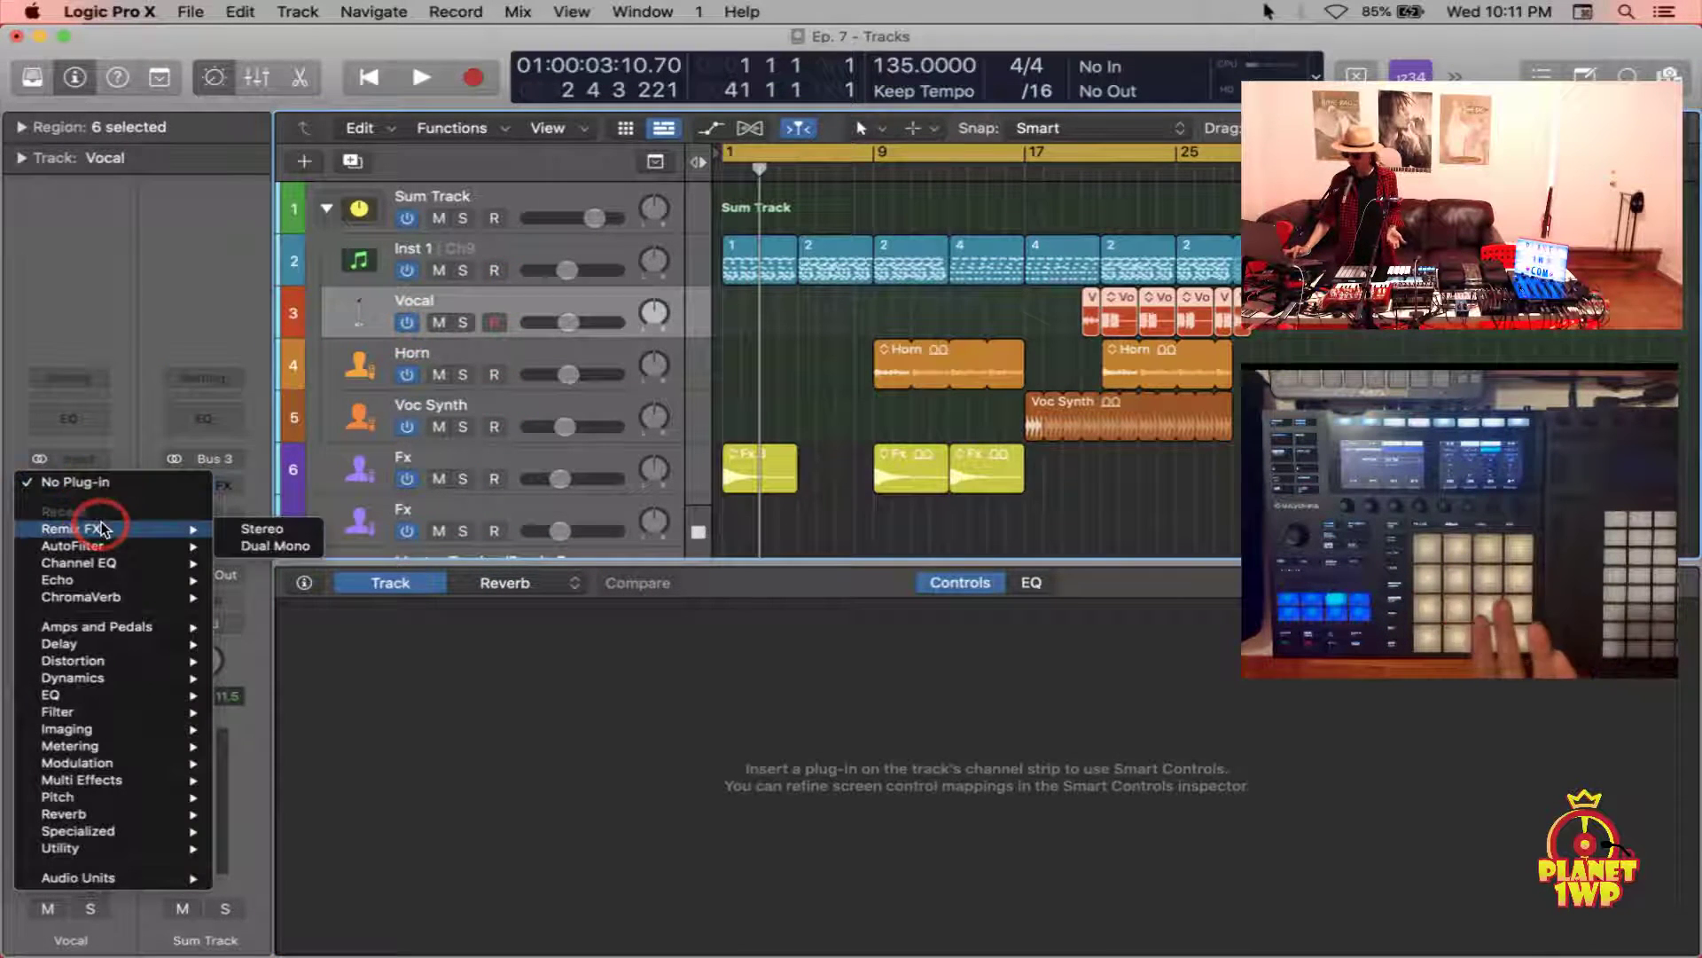
pyautogui.click(88, 415)
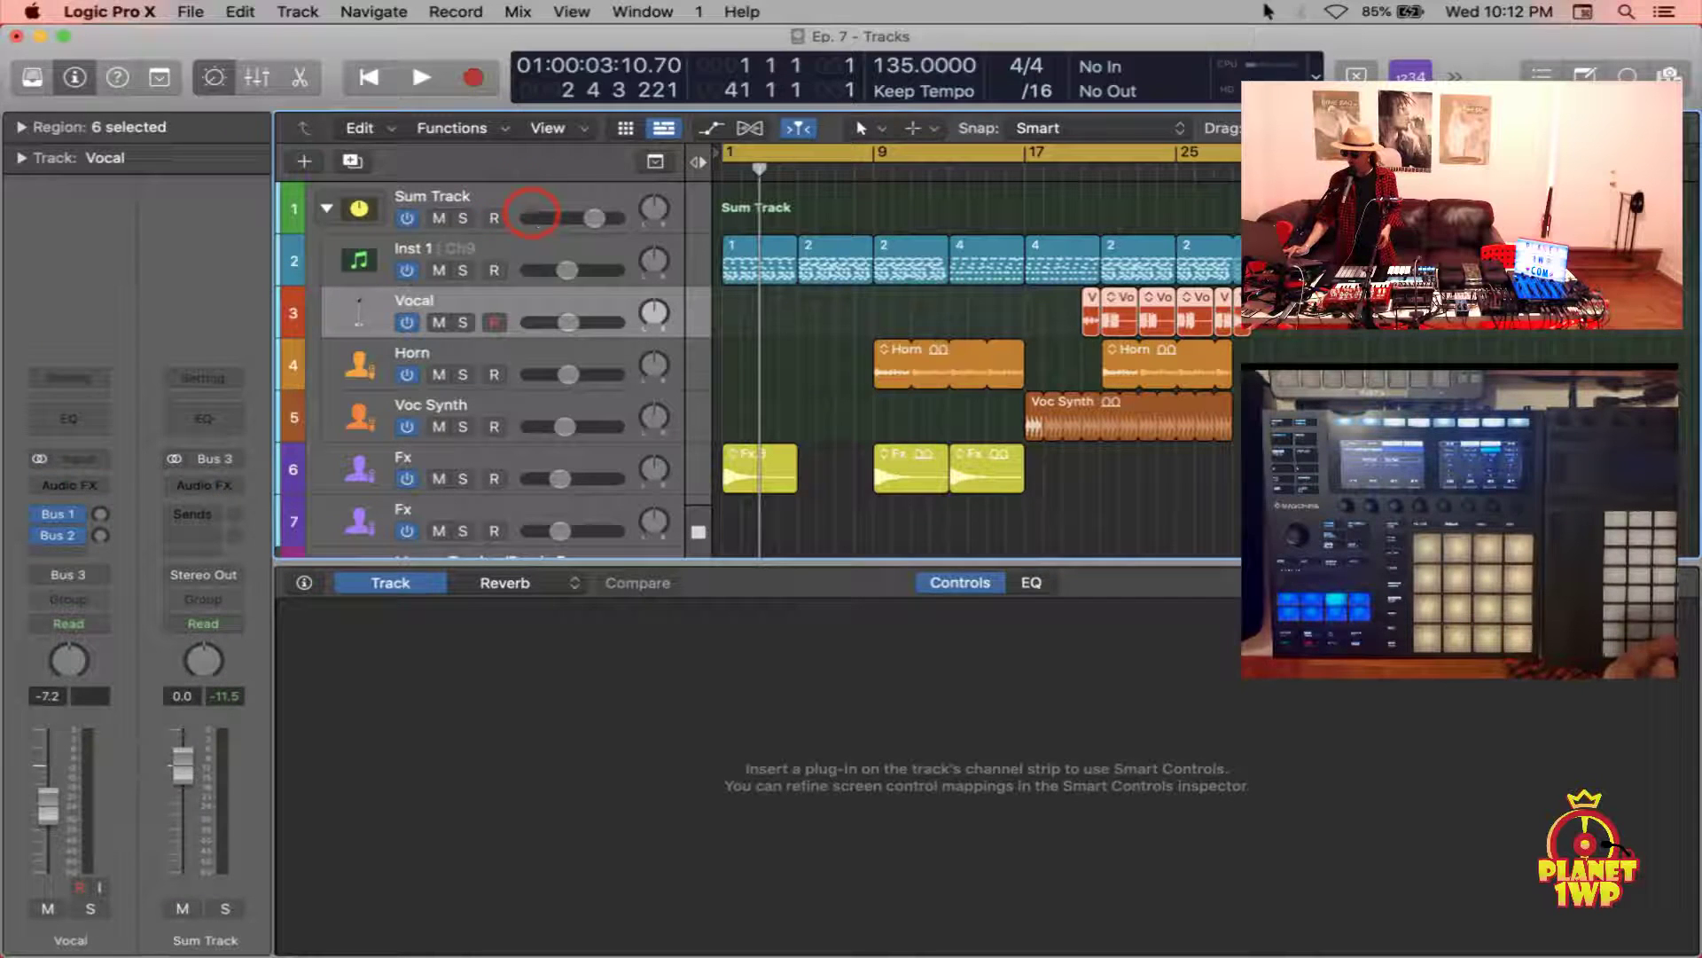
pyautogui.click(532, 218)
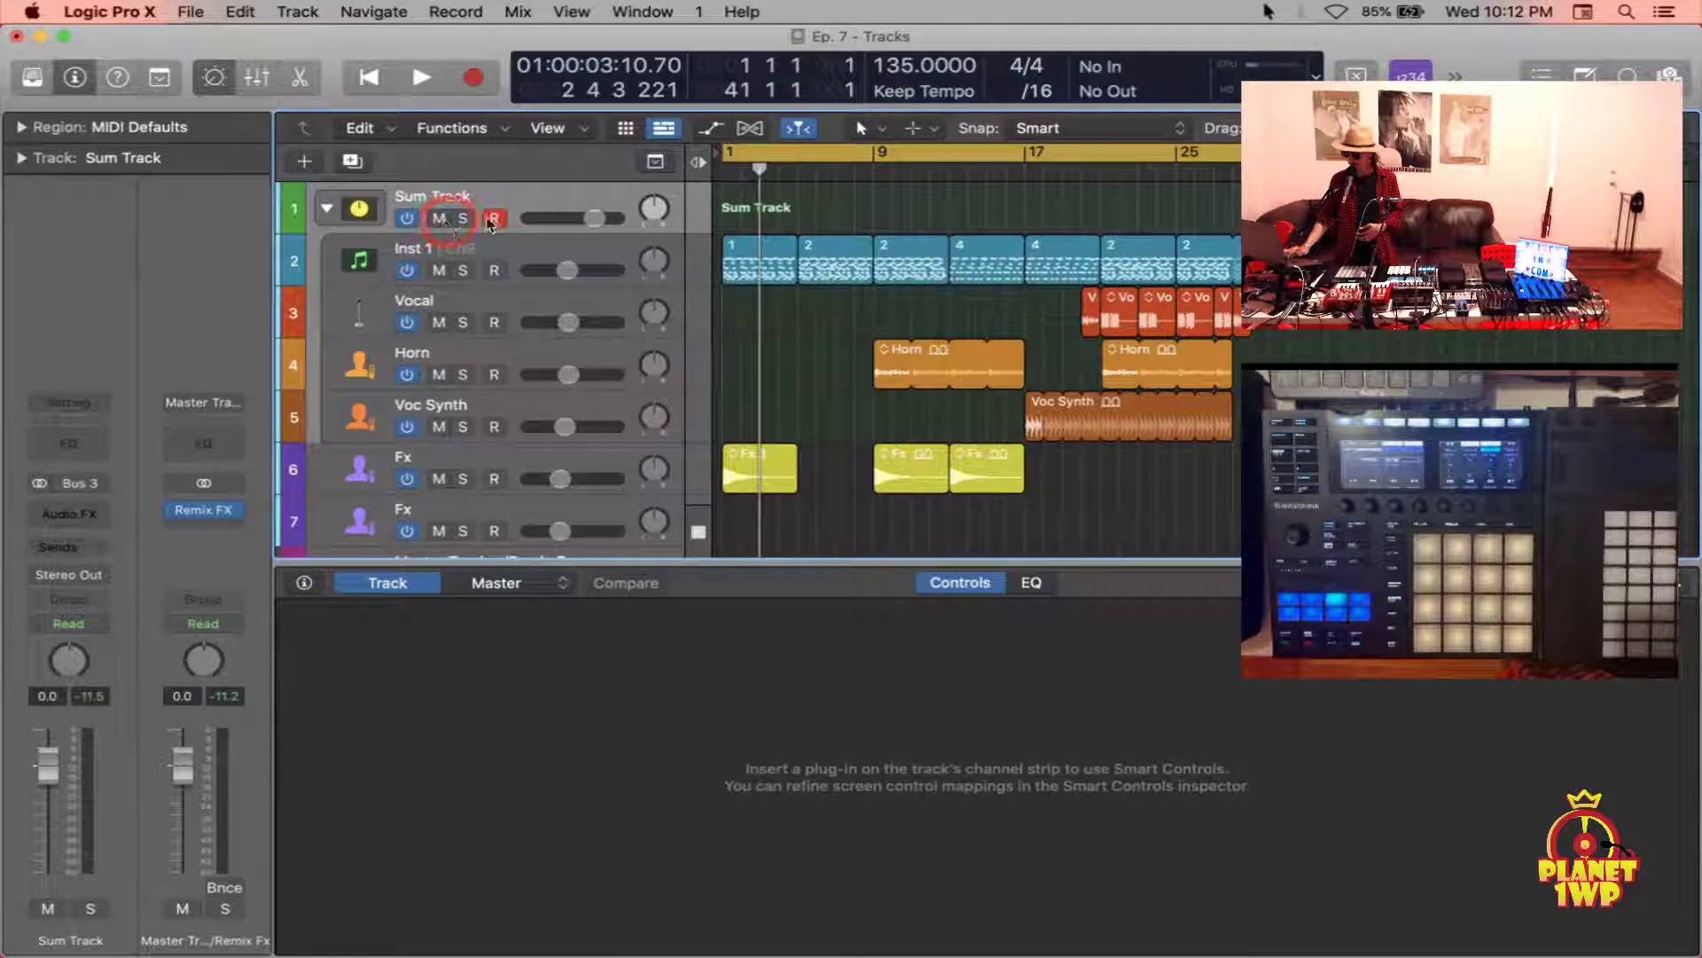
pyautogui.click(103, 516)
pyautogui.moveTo(106, 552)
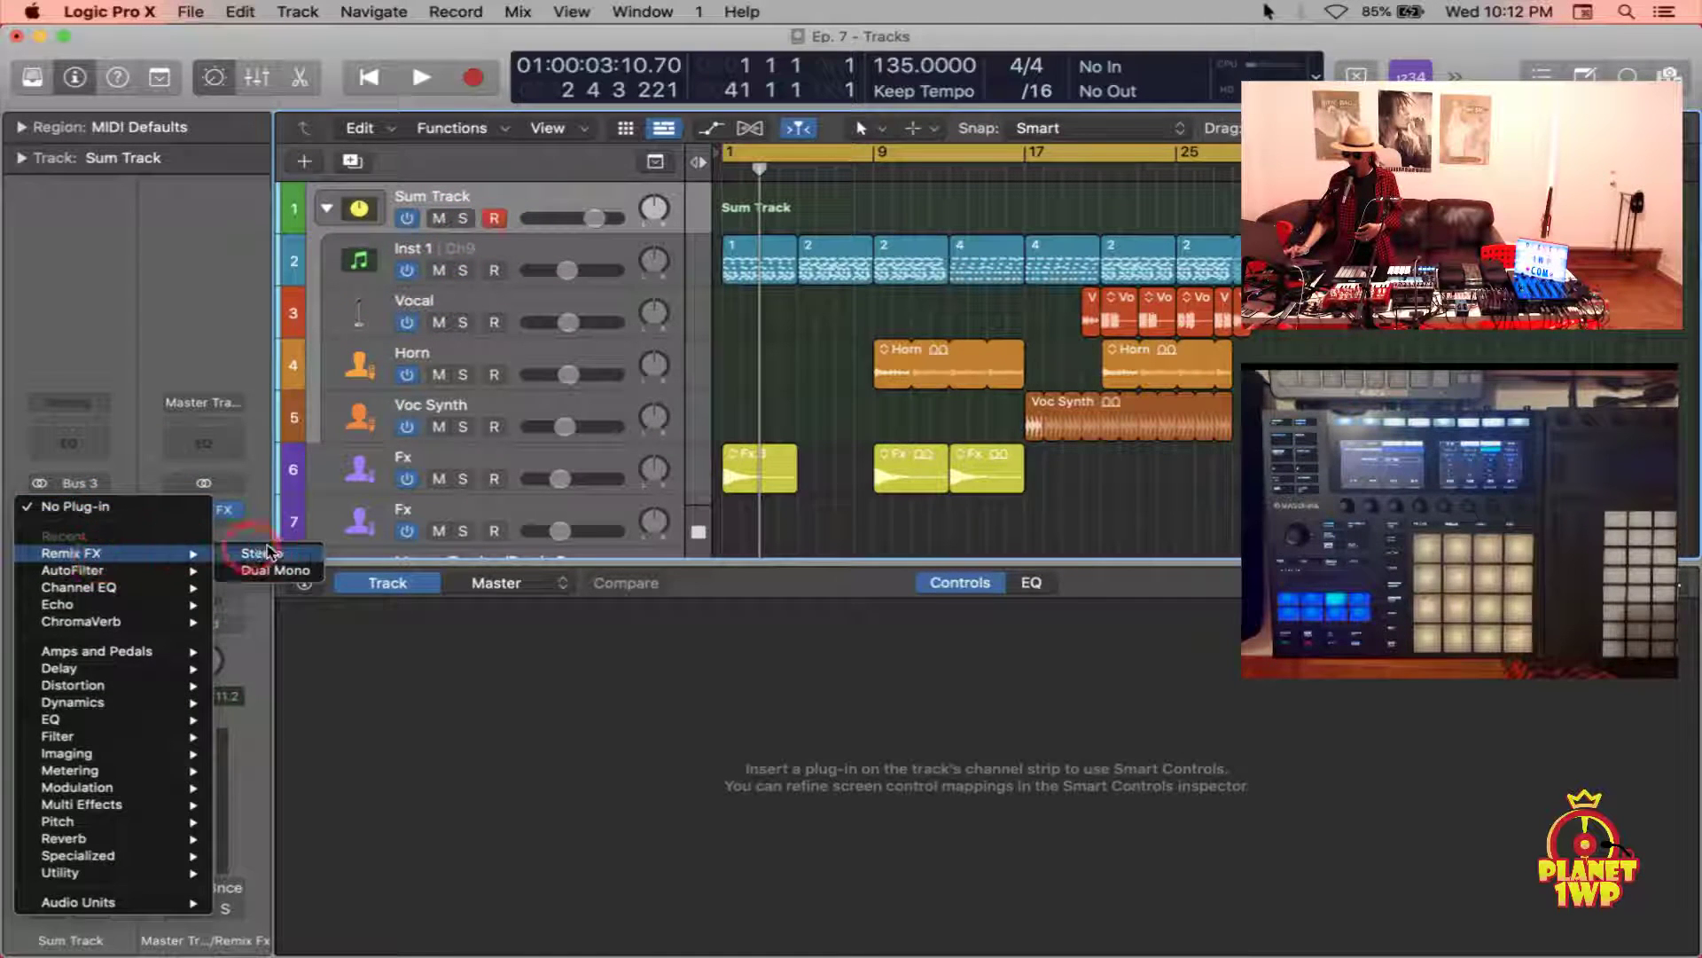
pyautogui.click(260, 552)
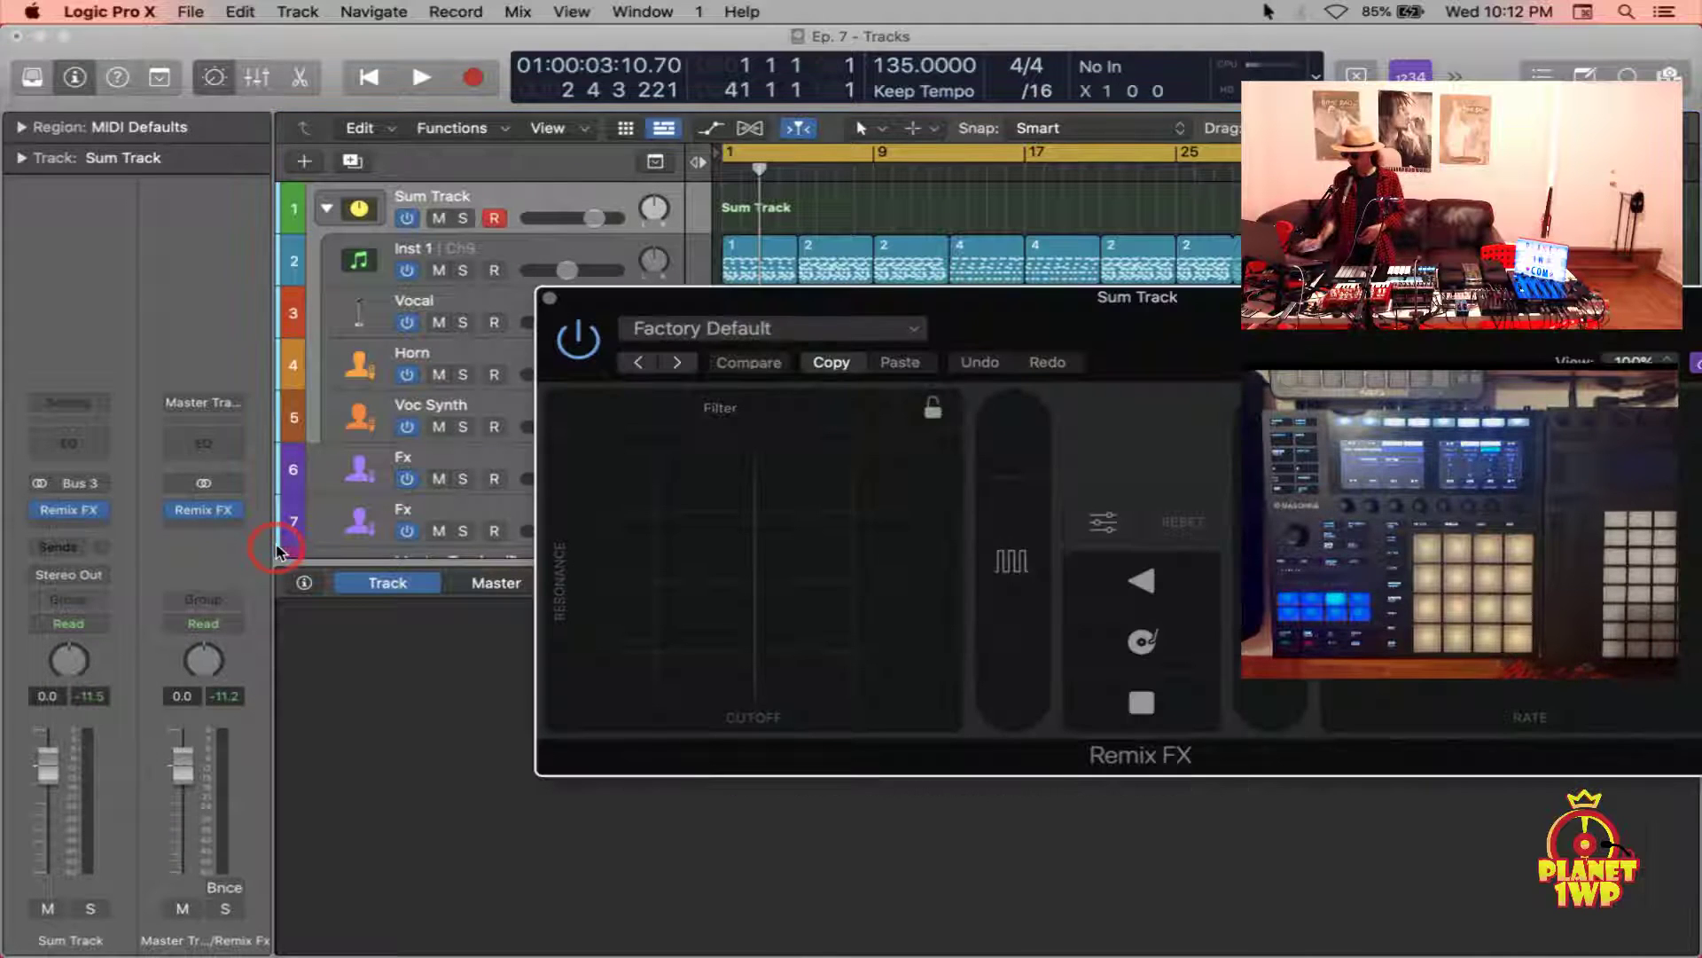
# Move the Sum Track's Remix FX window above the Smart Controls so that both its pads and the knobs can be seen
pyautogui.moveTo(877, 296); pyautogui.dragTo(470, 81)
pyautogui.click(745, 419)
pyautogui.click(583, 624)
pyautogui.click(1419, 735)
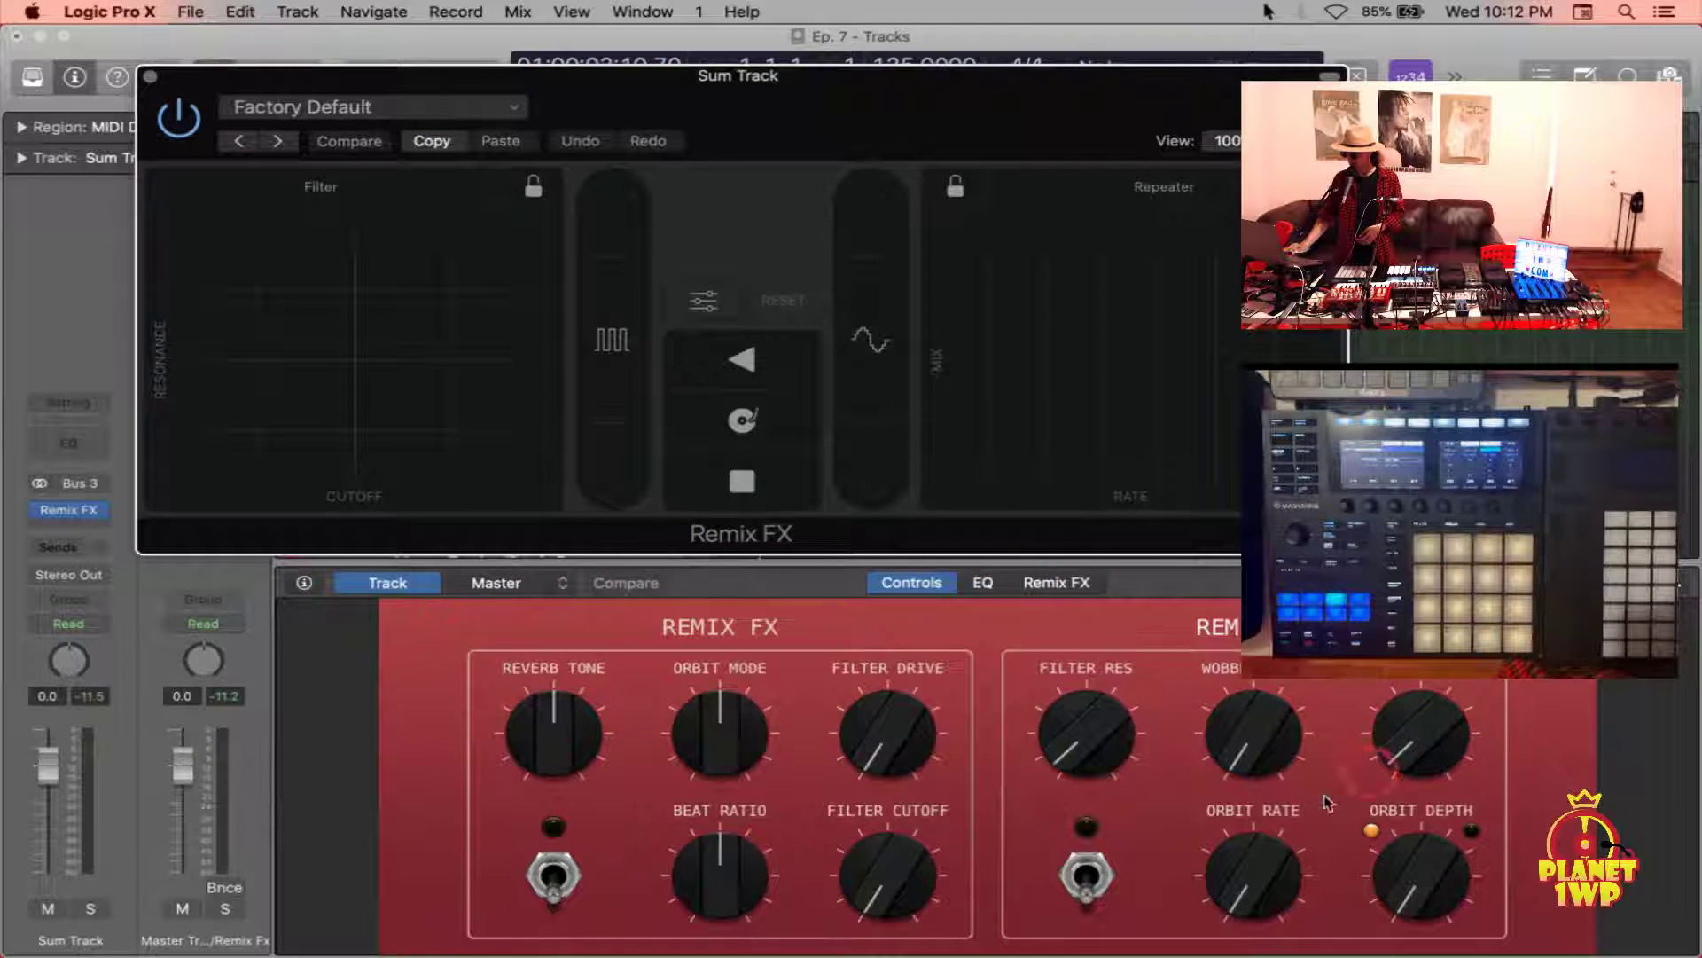
pyautogui.click(973, 235)
pyautogui.moveTo(795, 86); pyautogui.dragTo(965, 49)
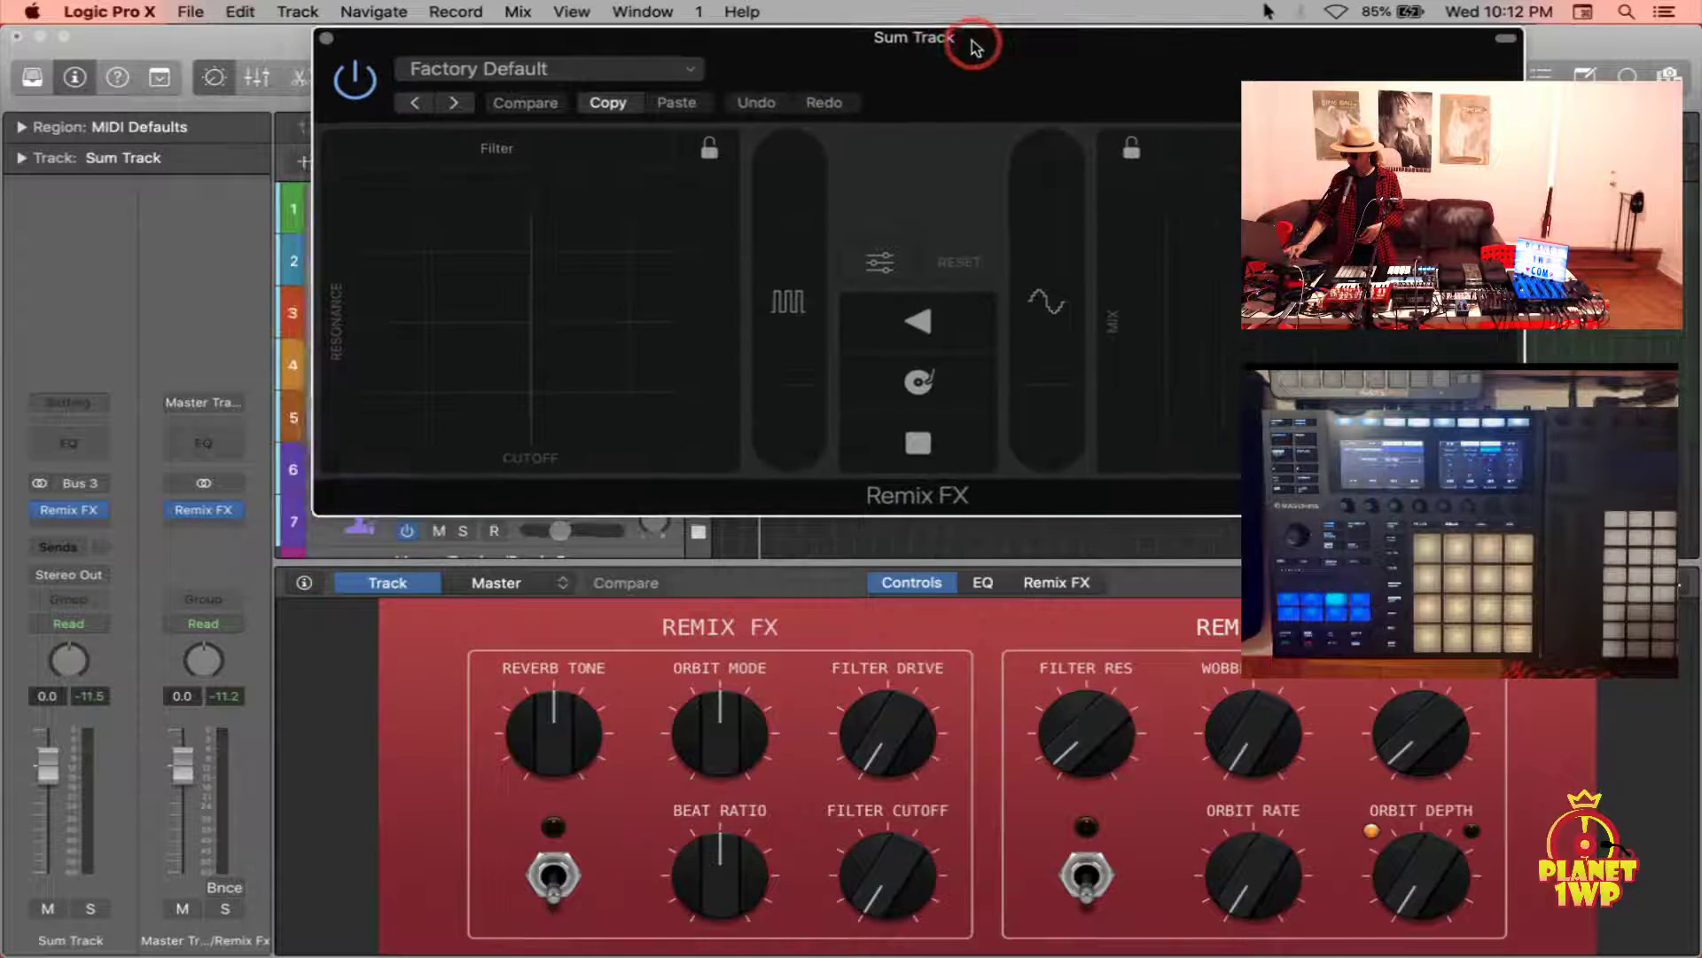
pyautogui.click(217, 76)
pyautogui.click(217, 76)
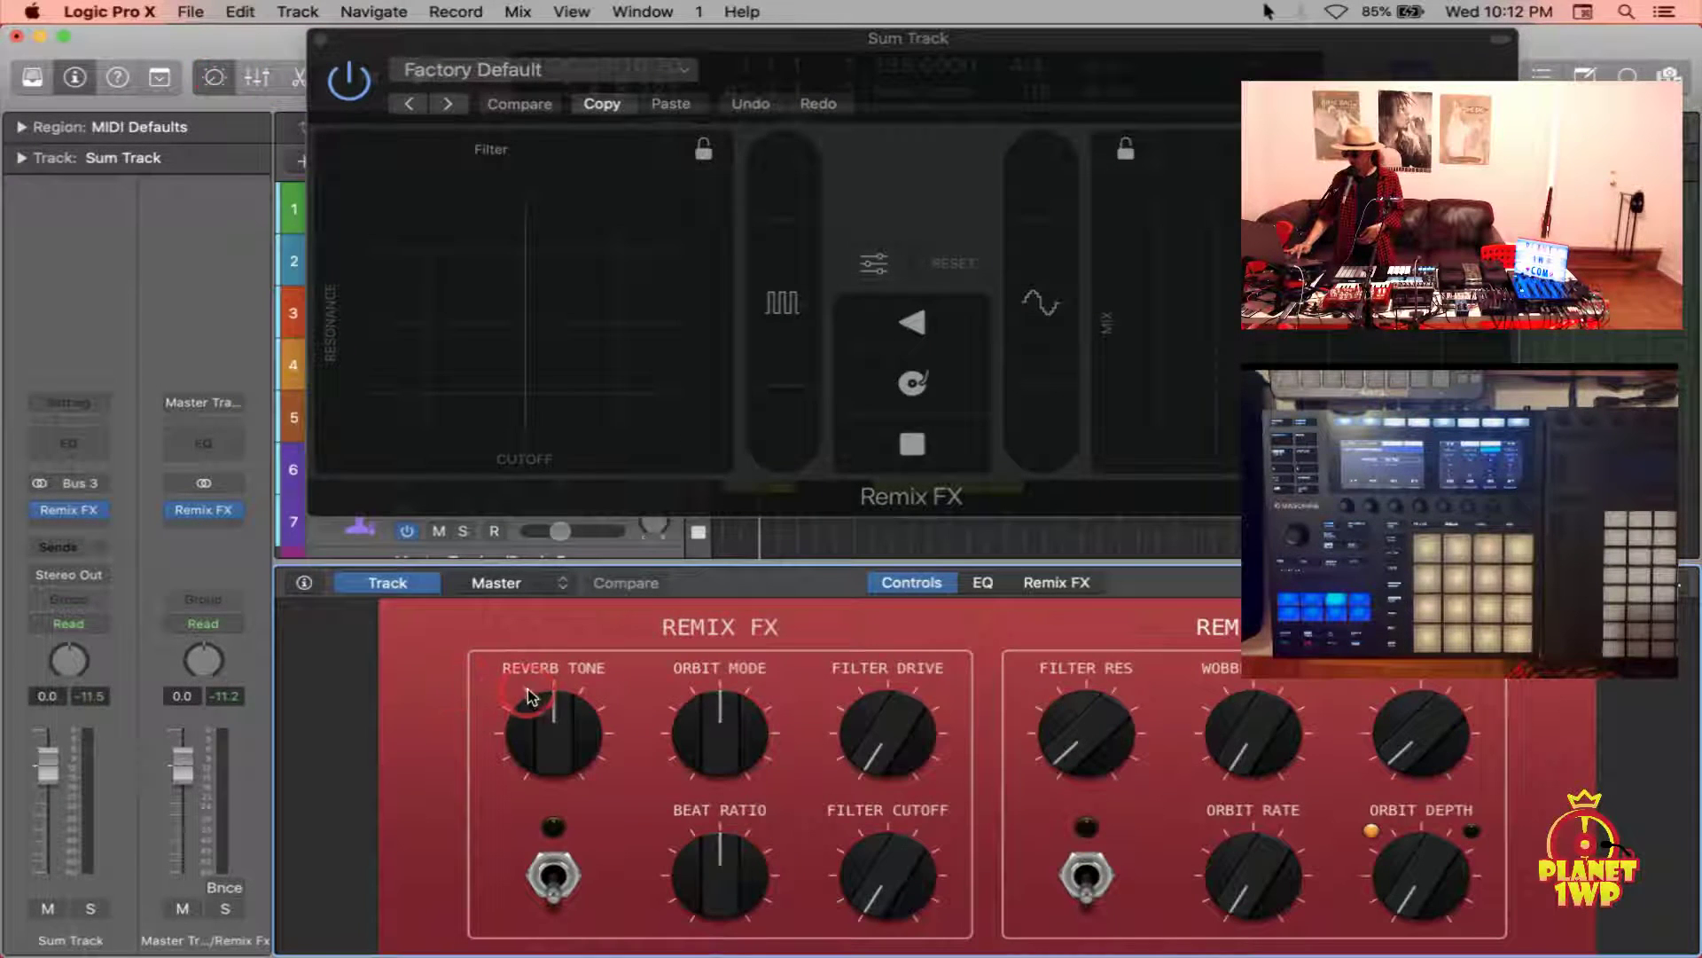
pyautogui.click(499, 705)
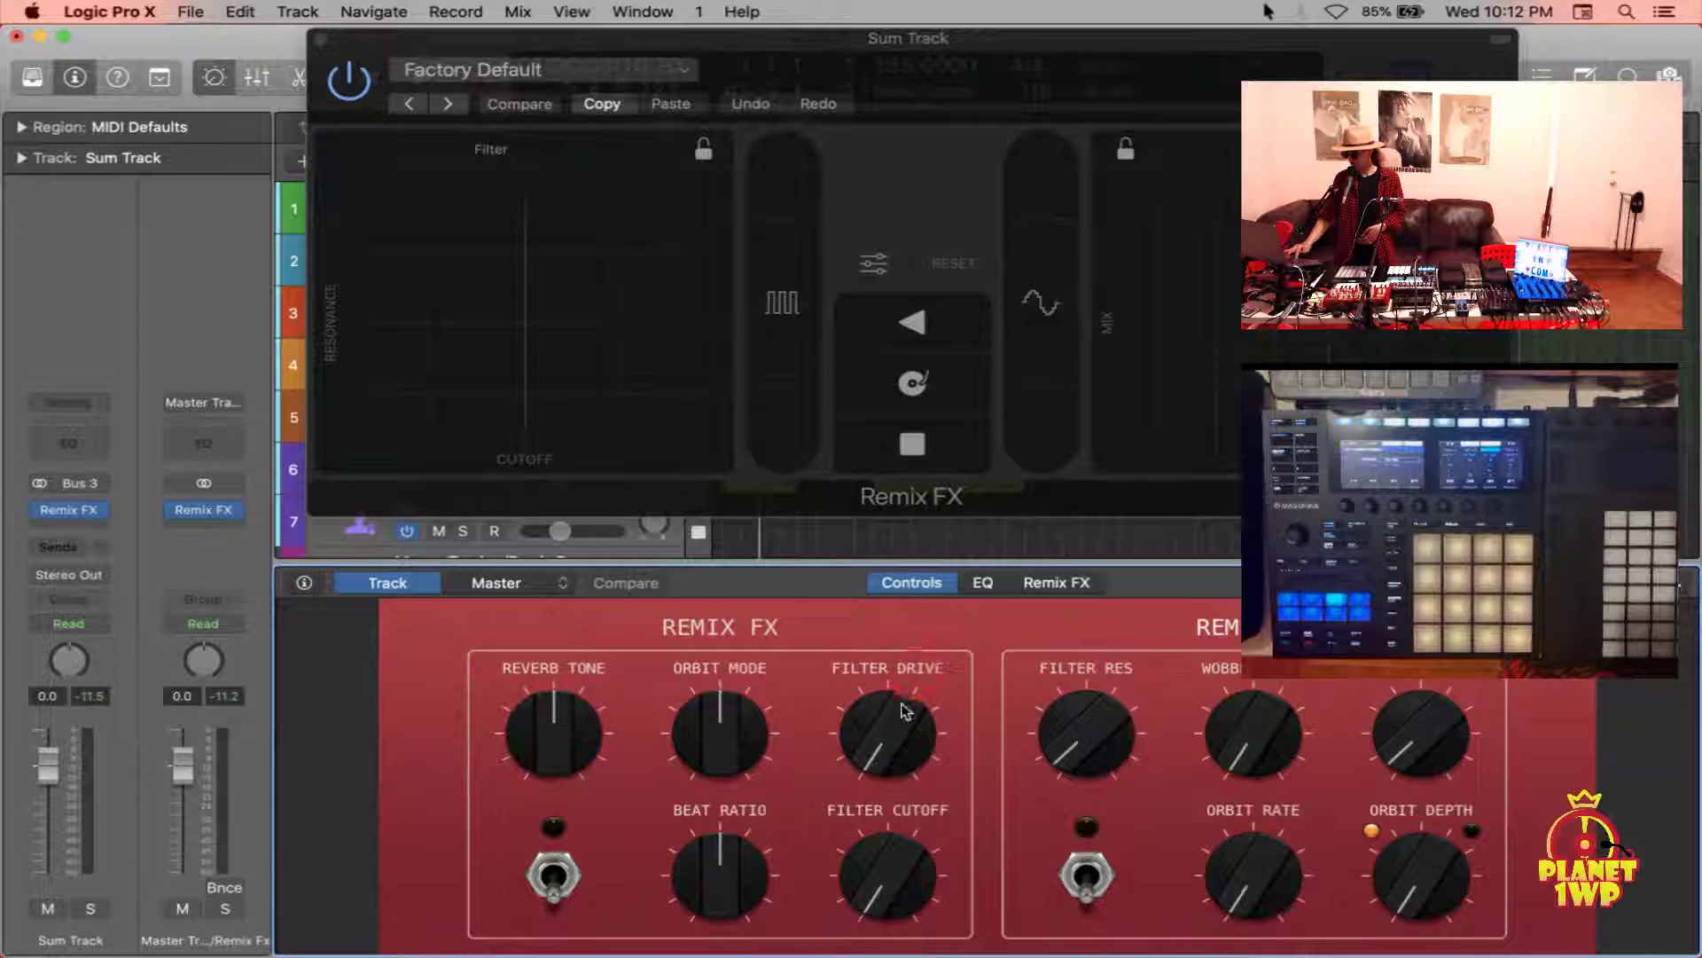
pyautogui.click(643, 736)
pyautogui.click(690, 703)
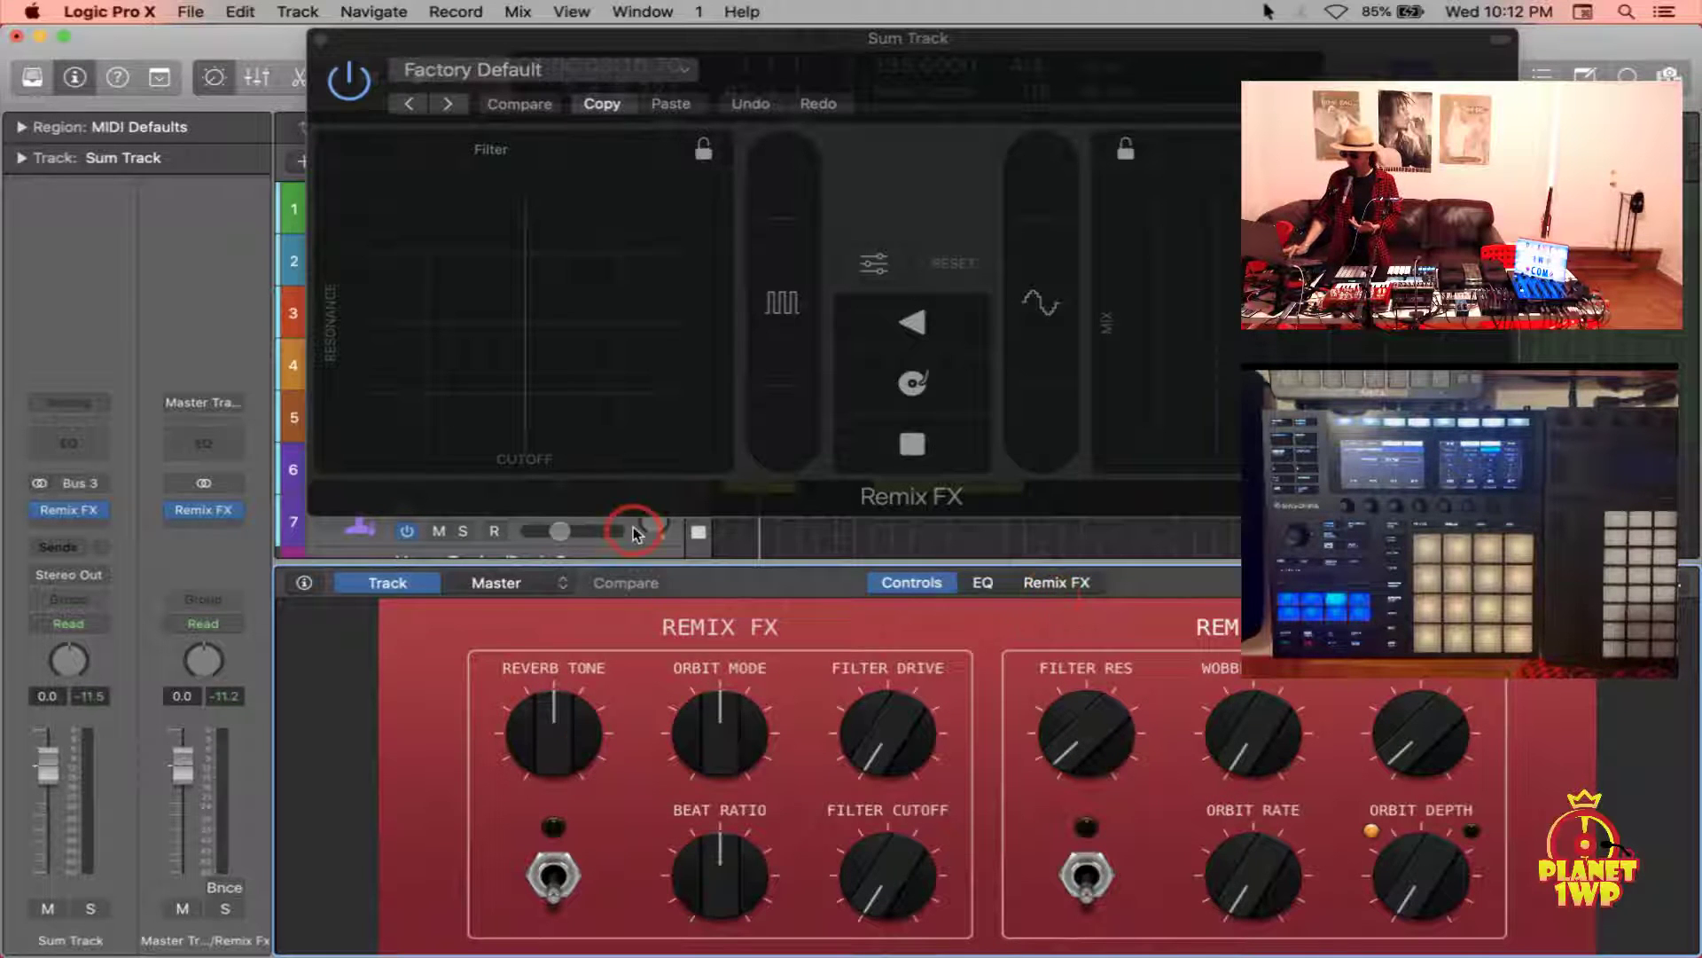
# Show the Smart Controls inspector and change the Sum Track's layout from Automatic Smart Controls to Modern Black 8
pyautogui.click(304, 583)
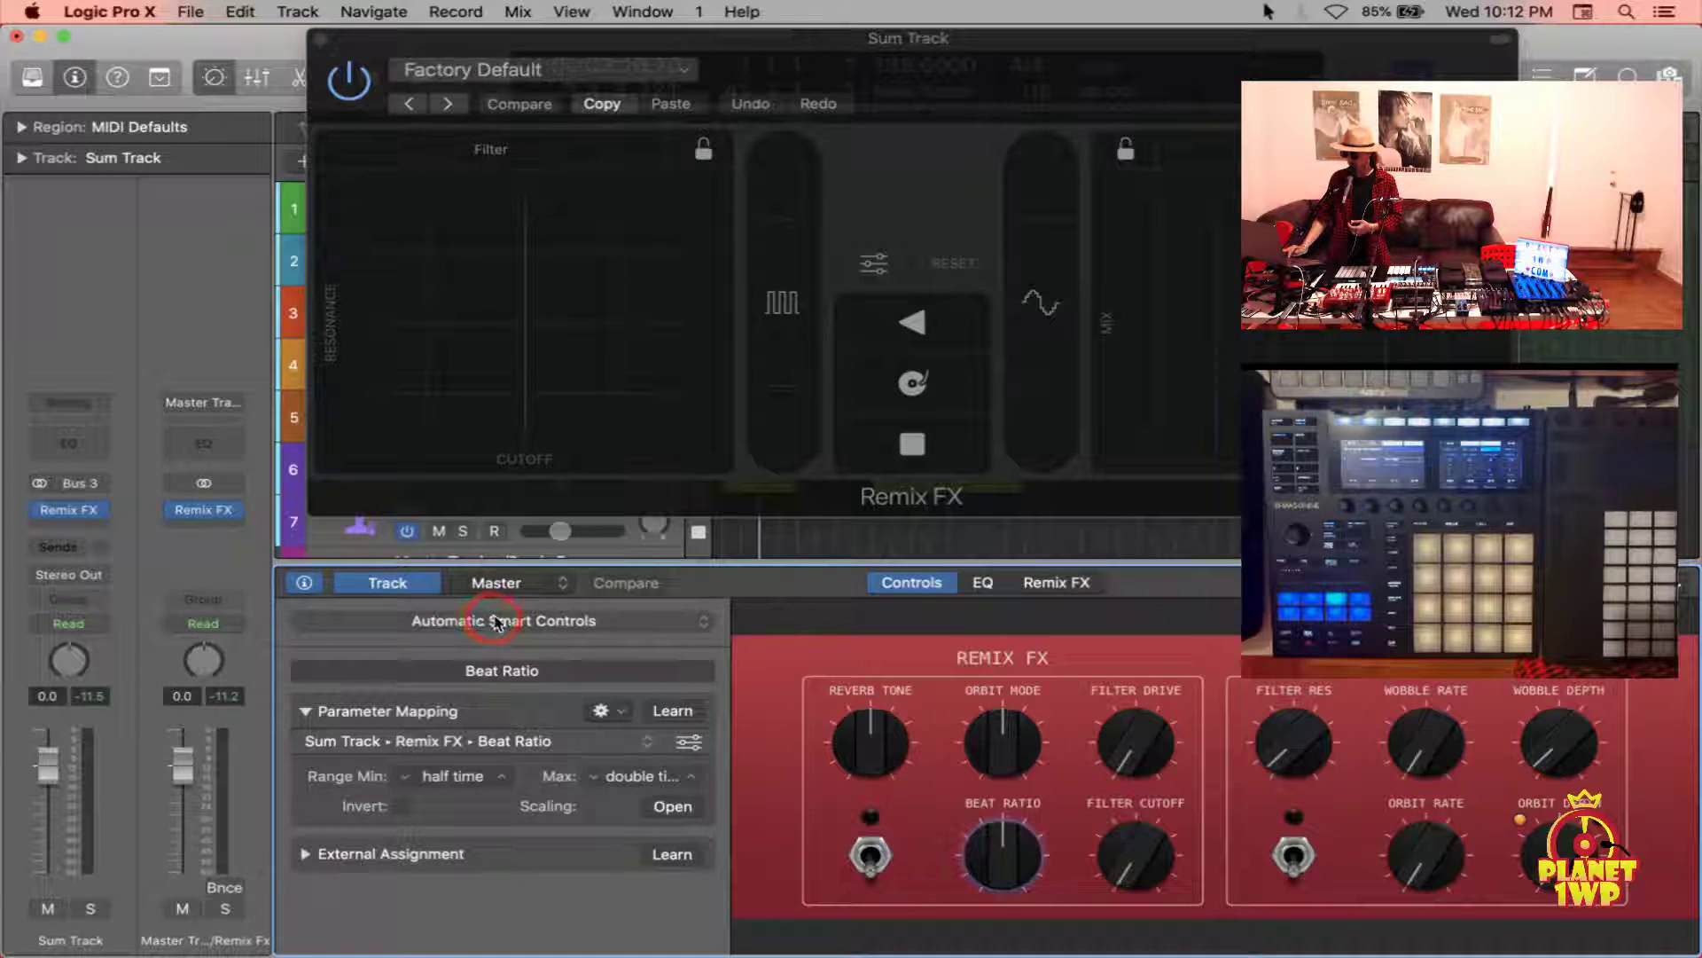
pyautogui.click(543, 624)
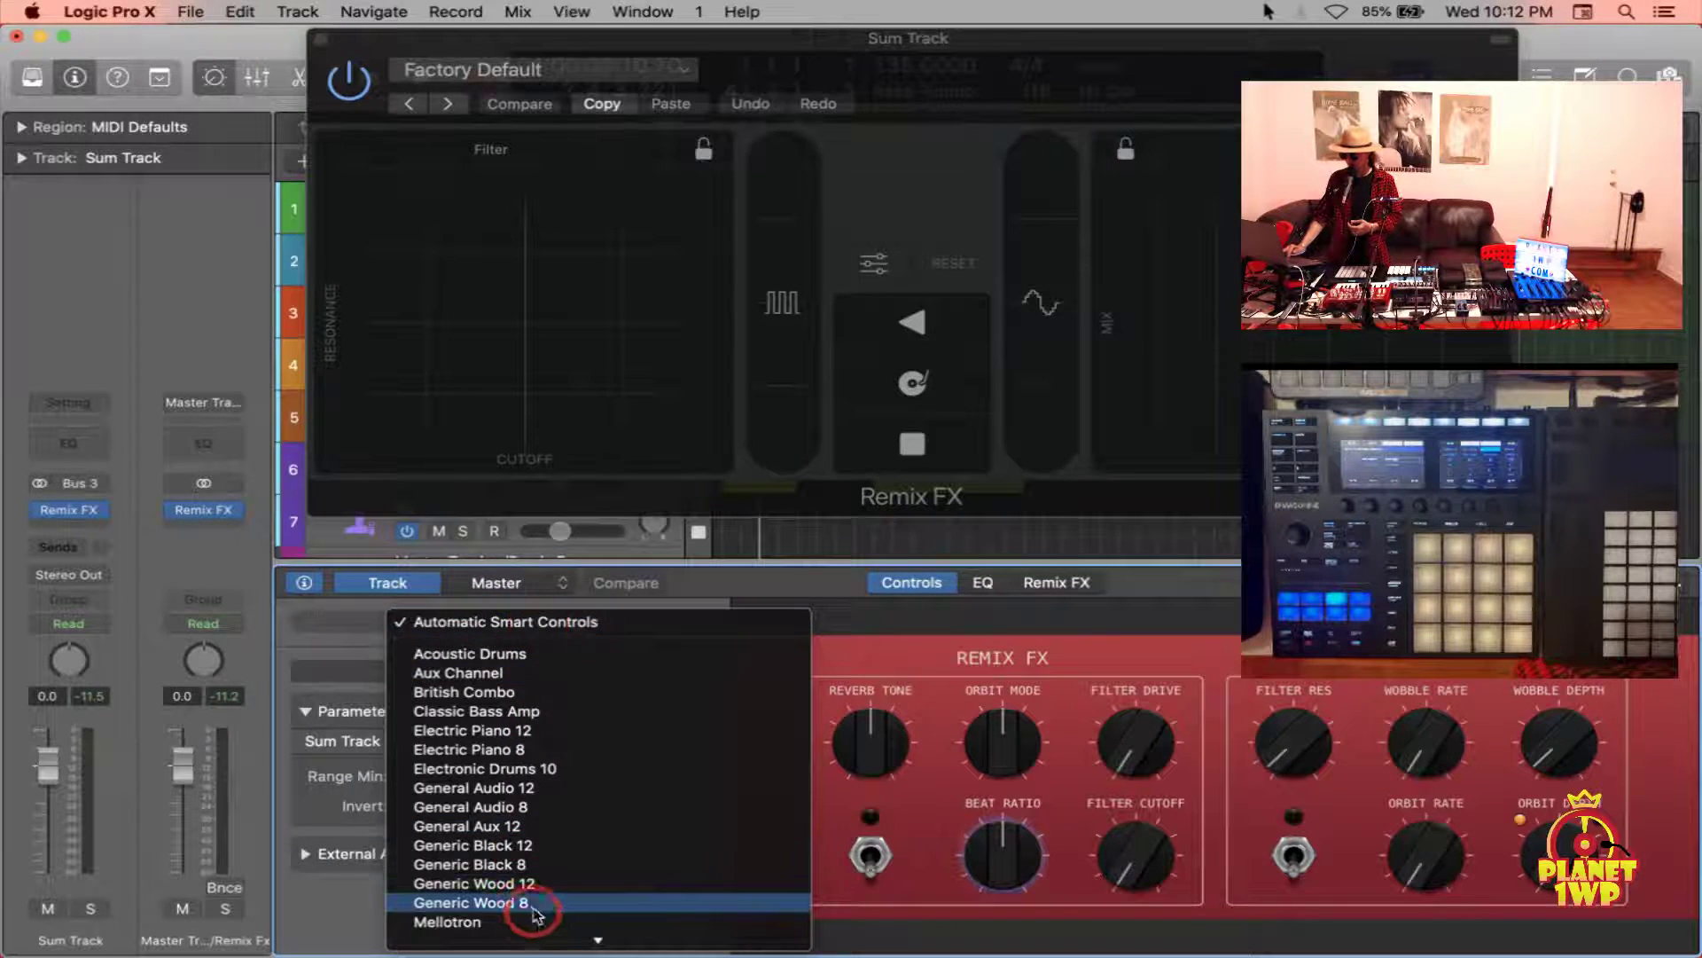
pyautogui.scroll(-8, 532, 913)
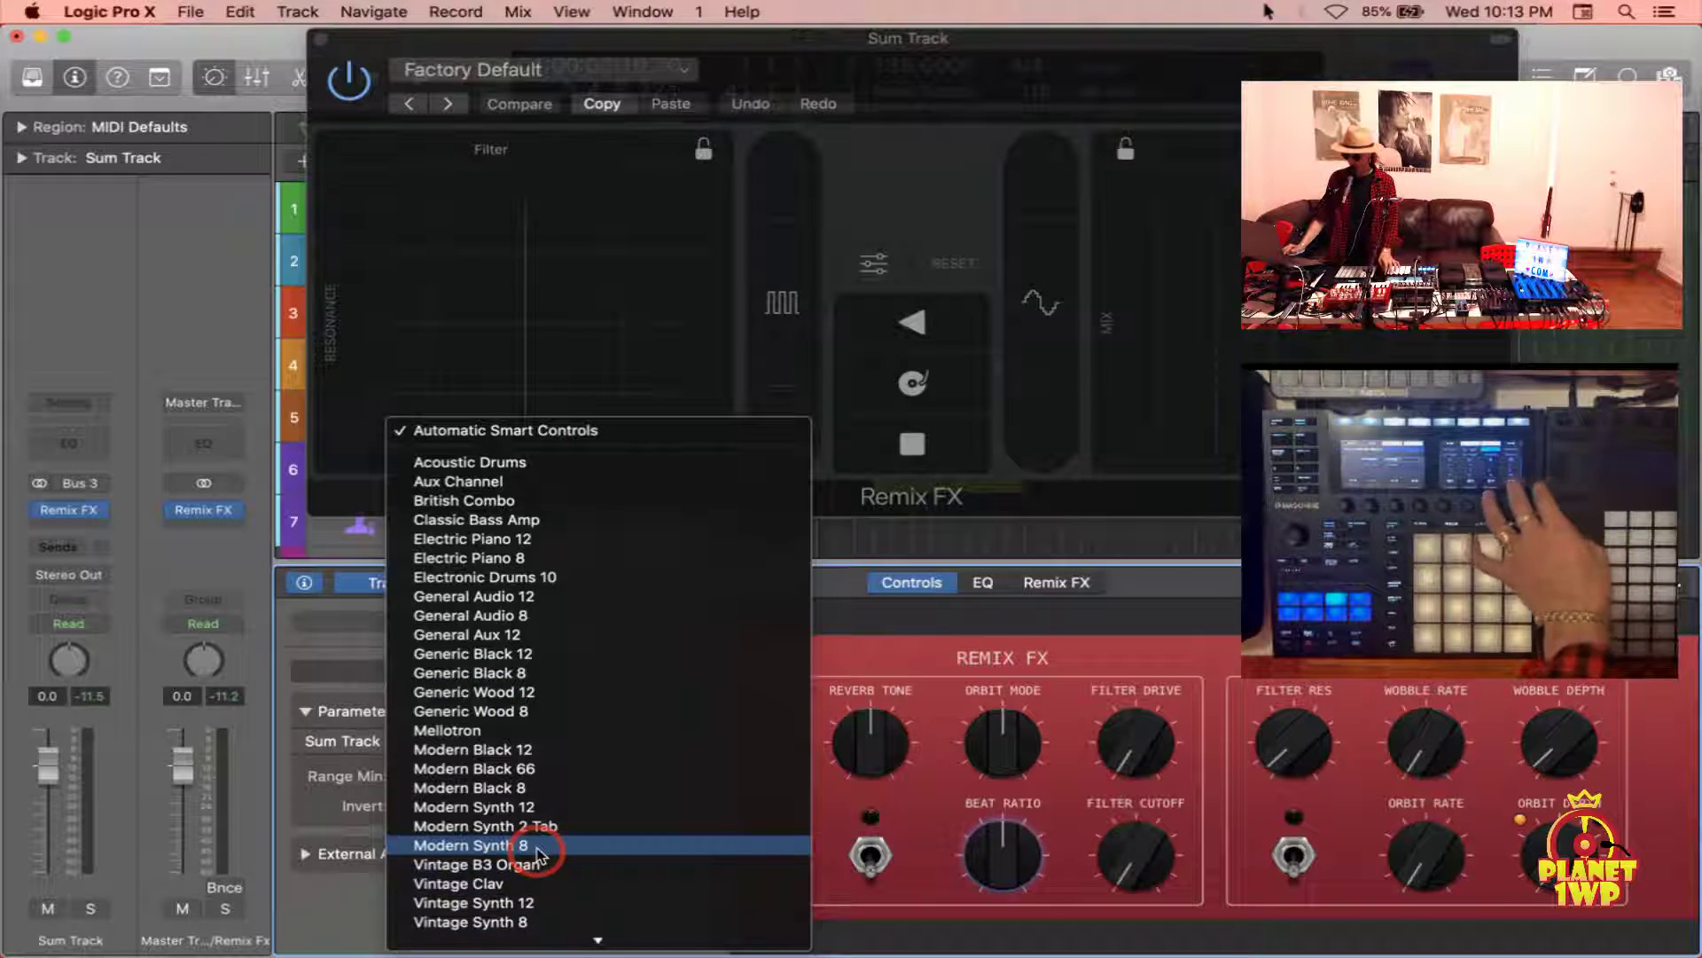
pyautogui.moveTo(533, 939)
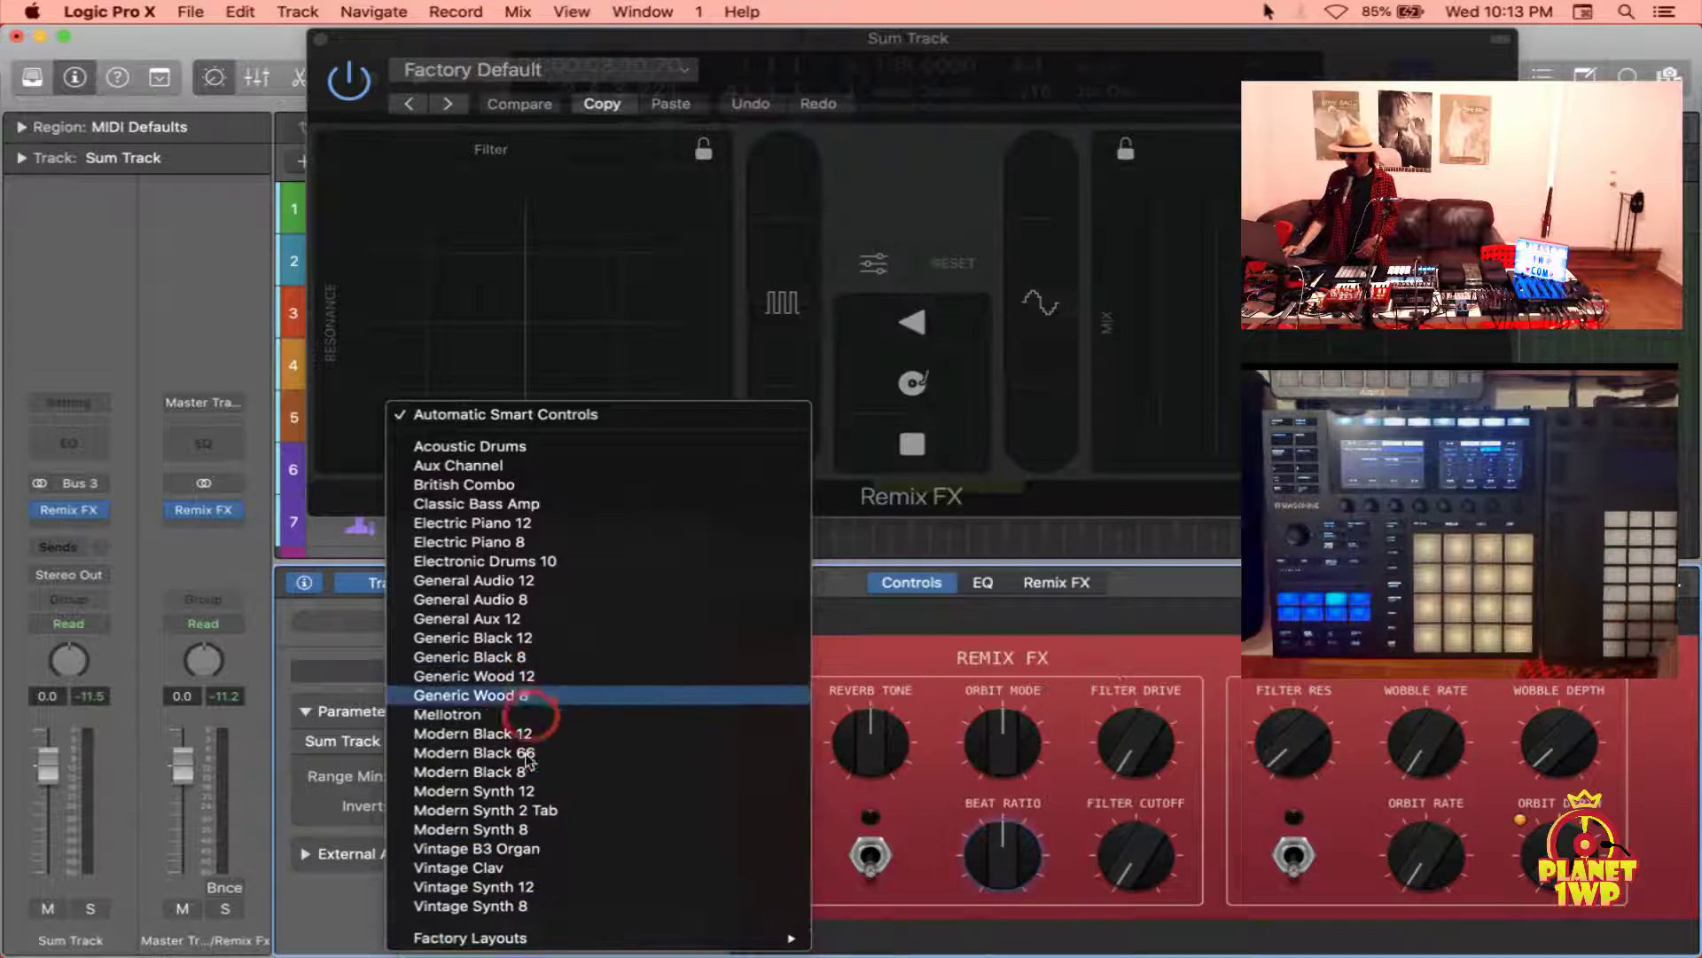
pyautogui.click(572, 772)
# Delete all patch mappings from the Modern Black 8 Smart Controls
pyautogui.click(808, 776)
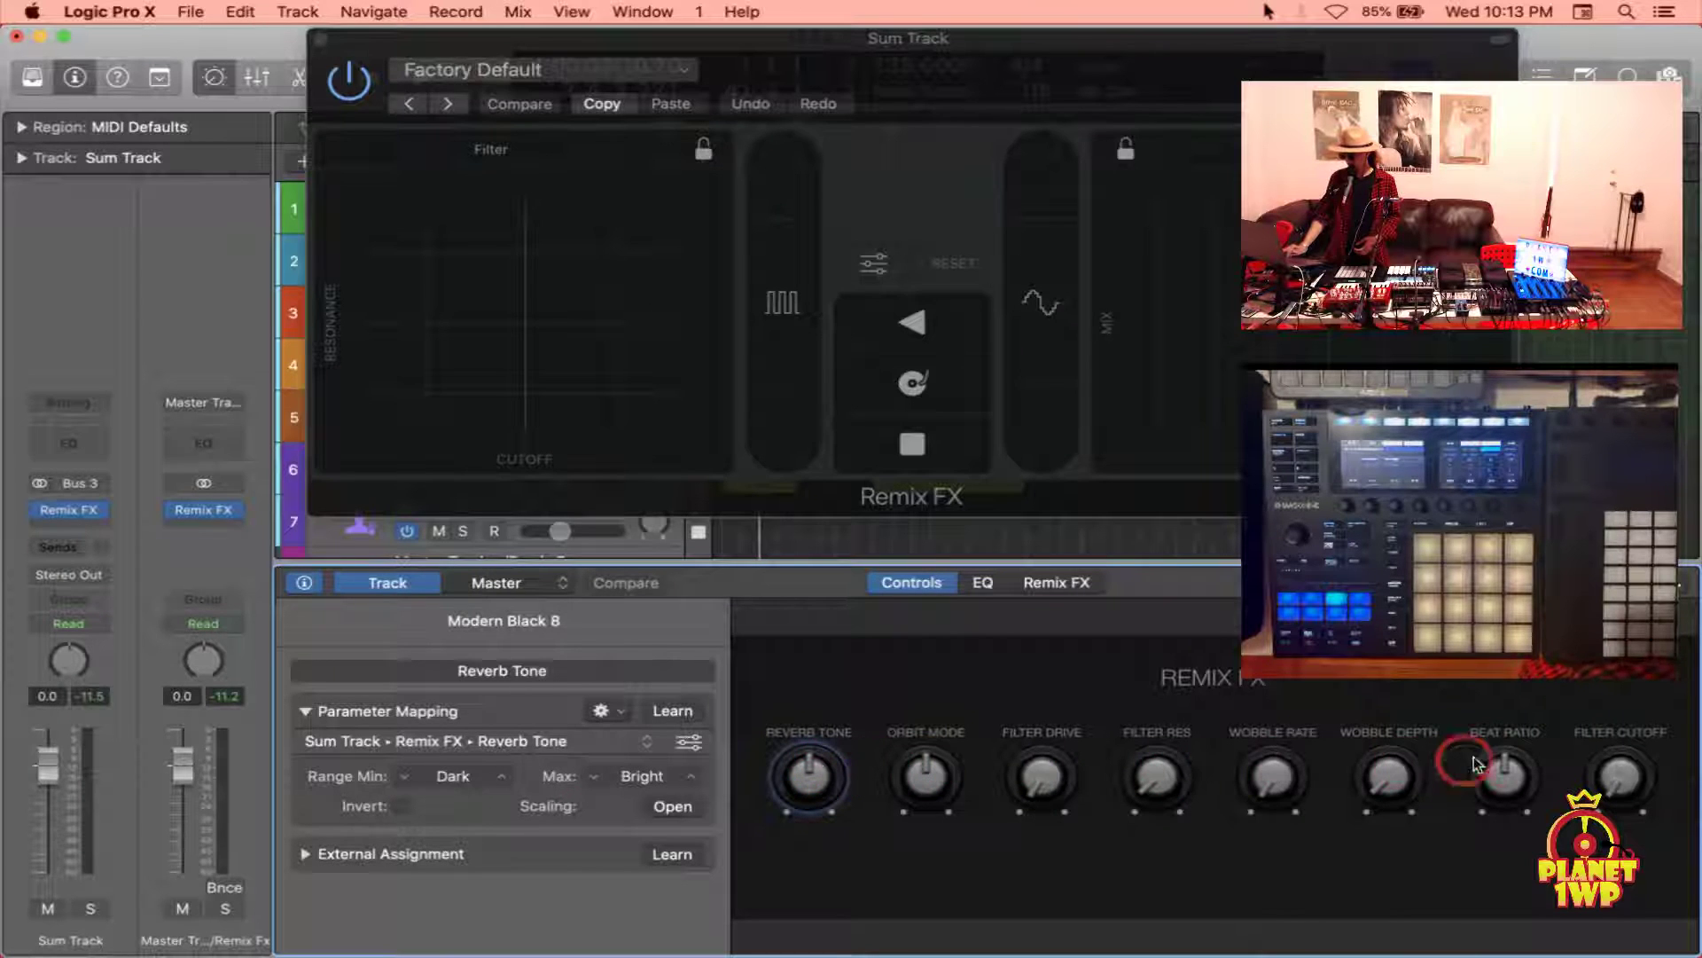
pyautogui.click(808, 771)
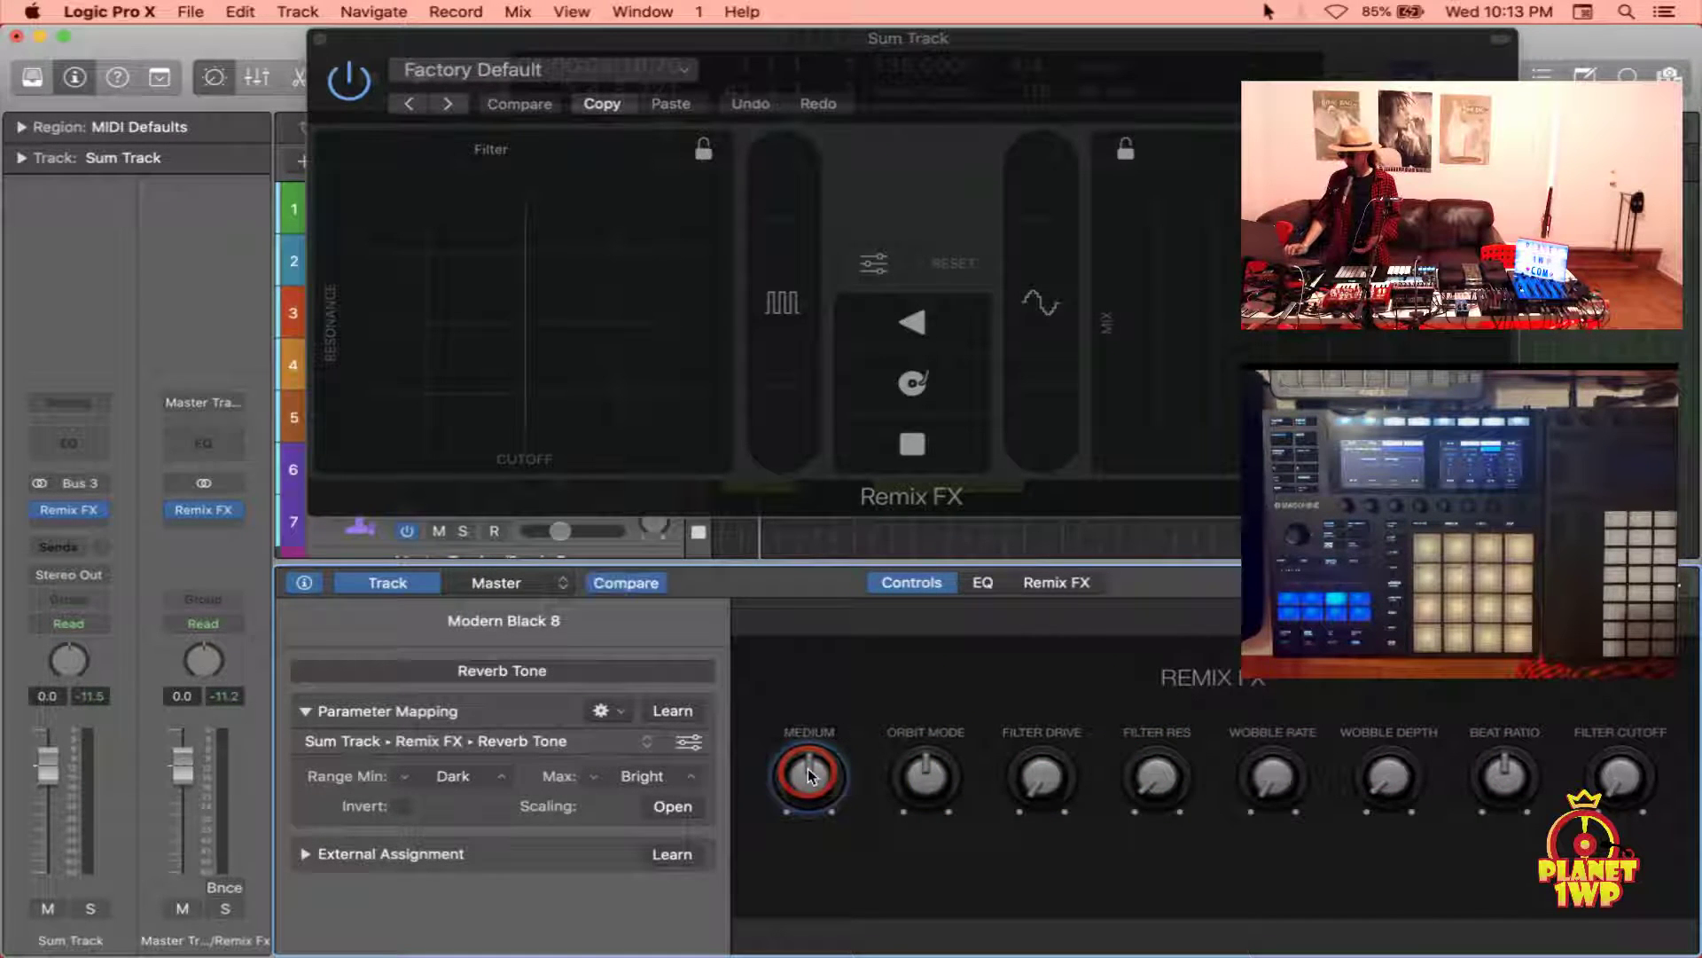
pyautogui.rightClick(808, 771)
pyautogui.click(648, 710)
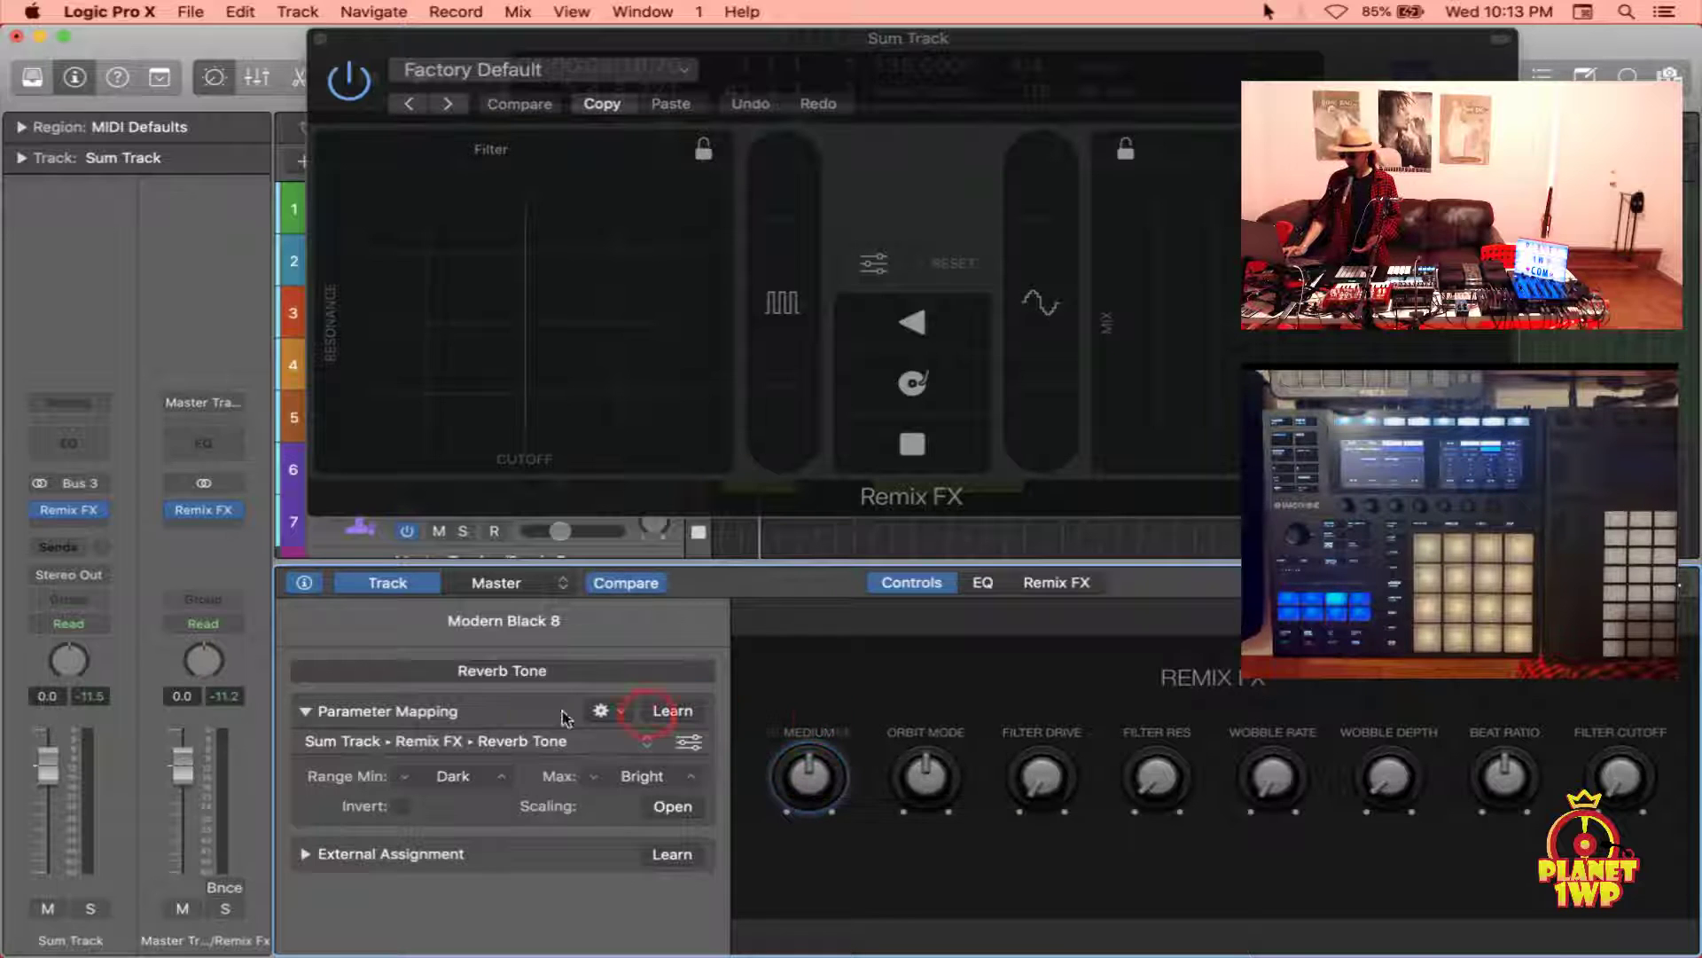
pyautogui.click(519, 742)
pyautogui.moveTo(626, 708); pyautogui.dragTo(758, 882)
# Map the first Smart Control knob to the Remix FX filter by learning from the filter pad
pyautogui.click(802, 770)
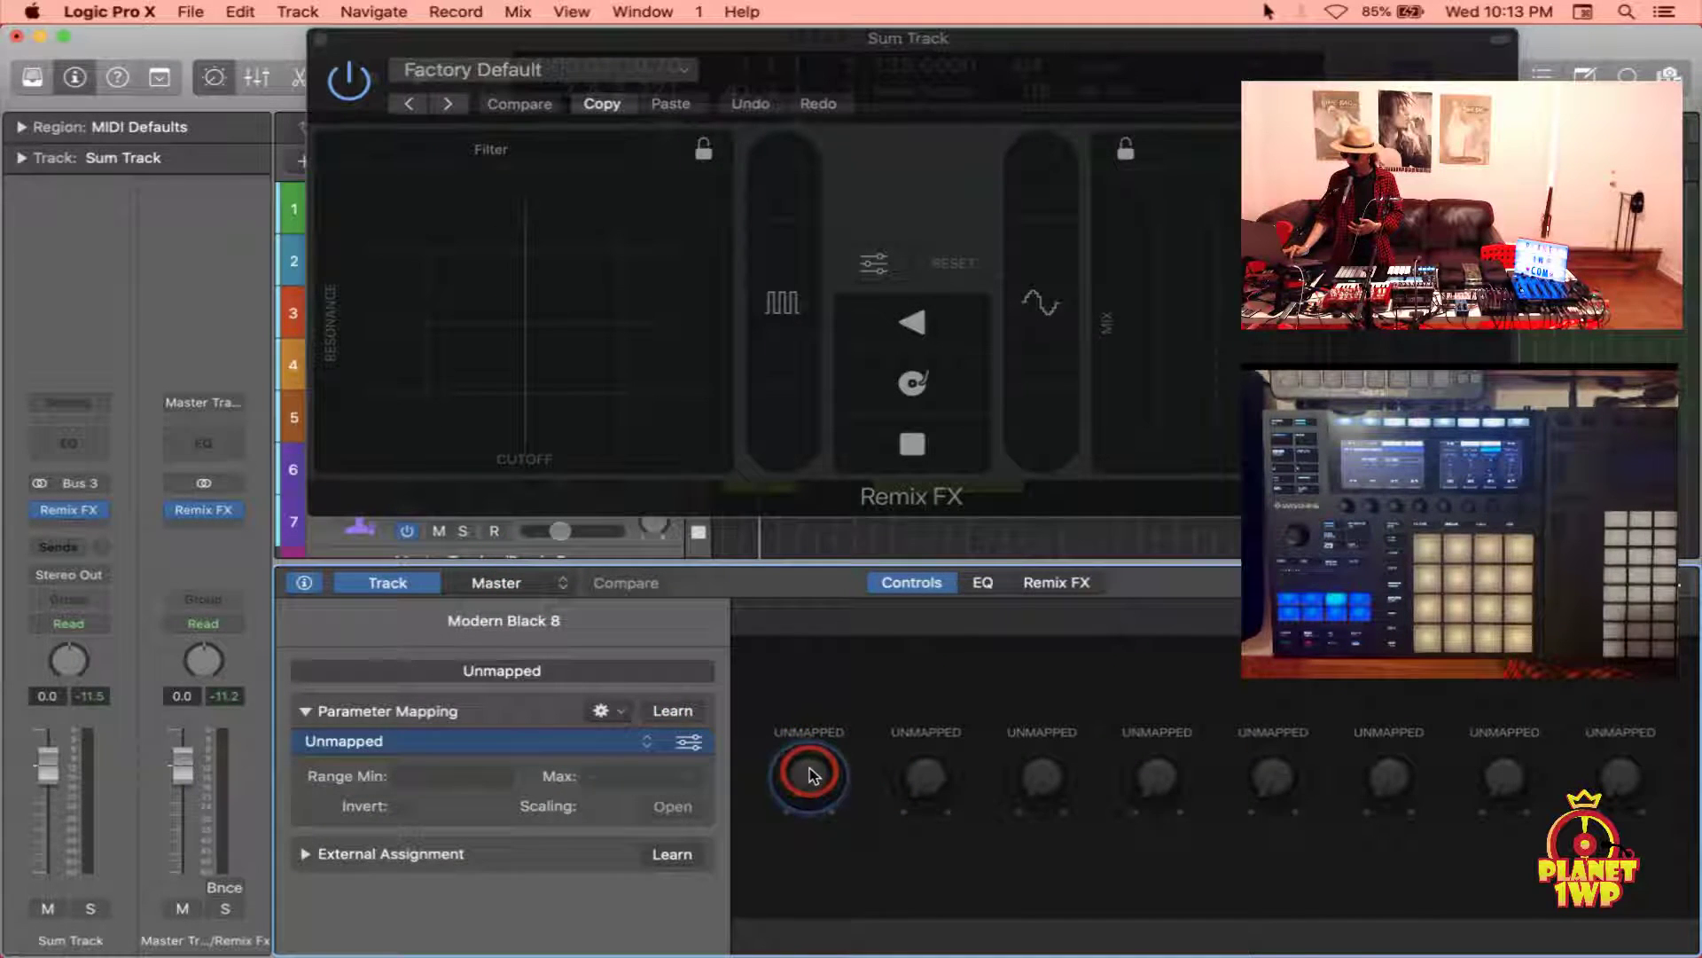
pyautogui.click(672, 710)
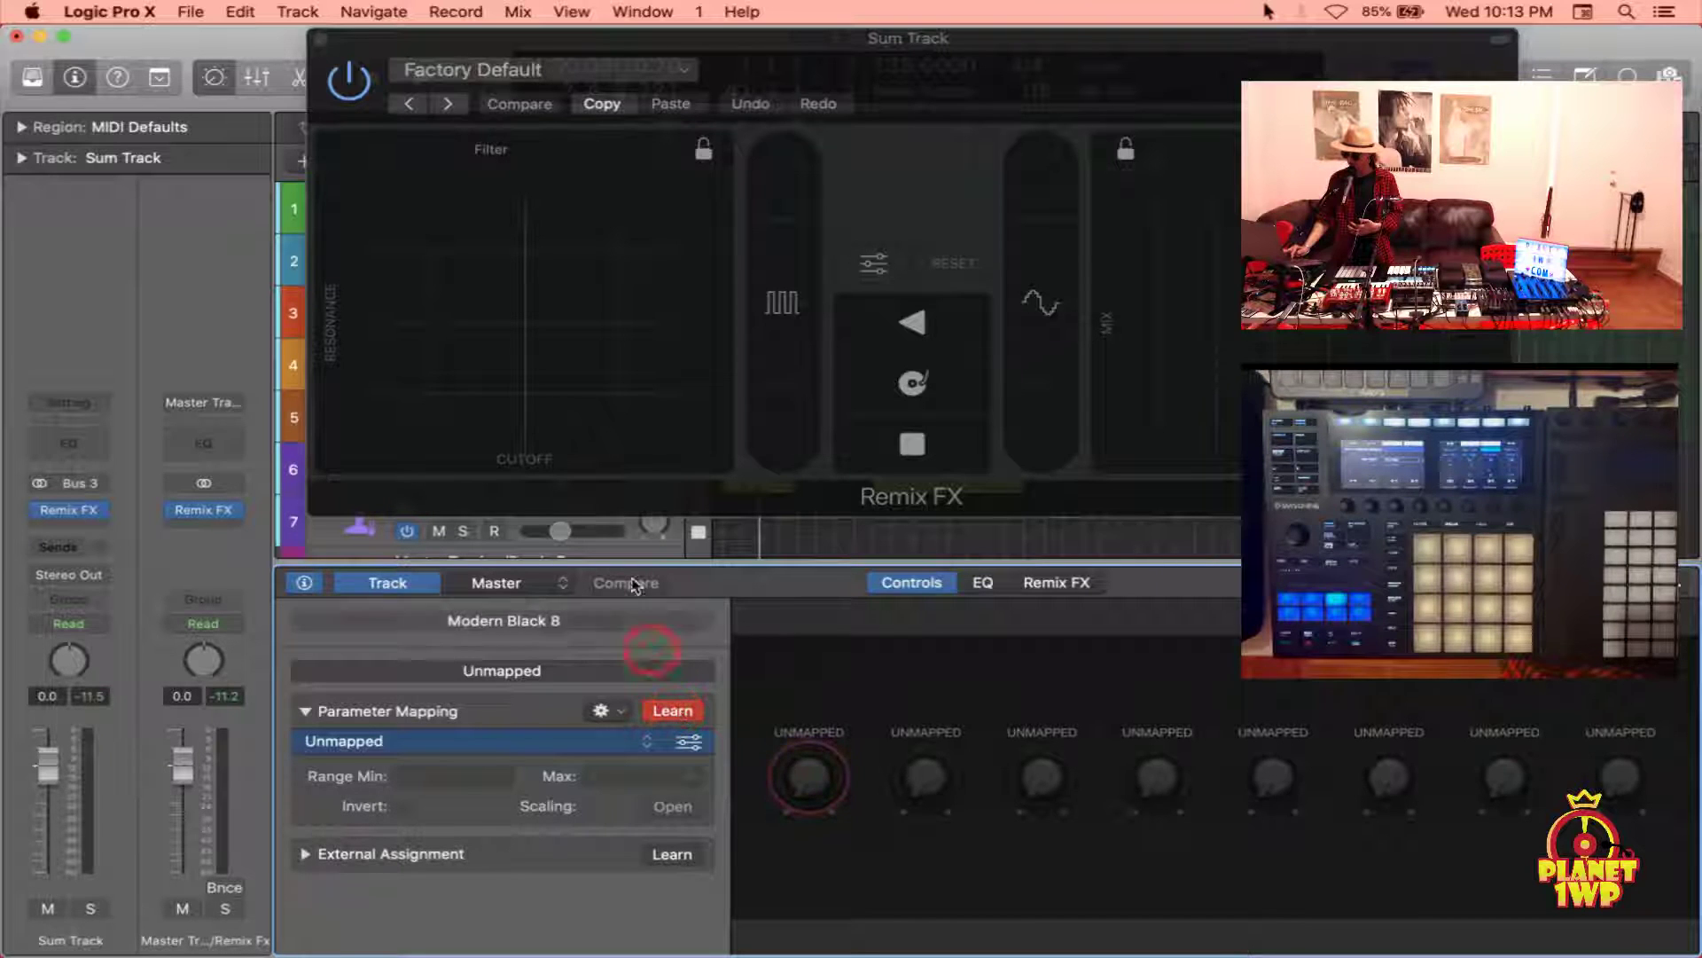
pyautogui.click(524, 324)
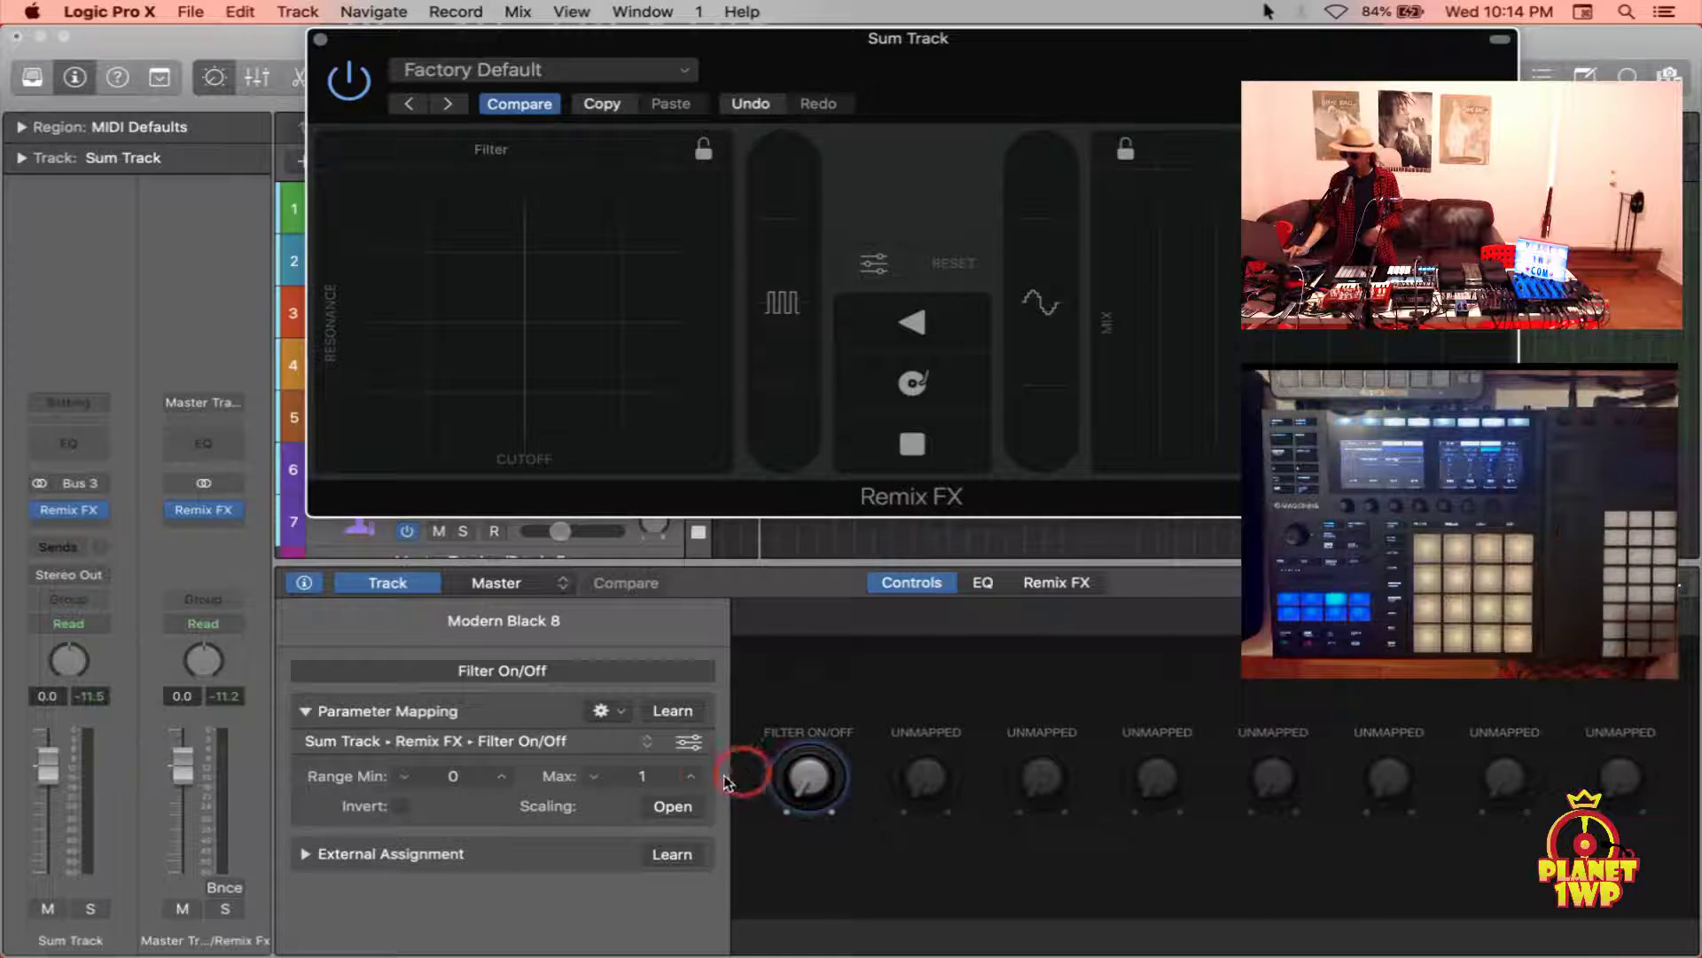
# Add a second mapping to the first knob, assign it to Remix FX Filter Cutoff, and try out the knob
pyautogui.click(622, 713)
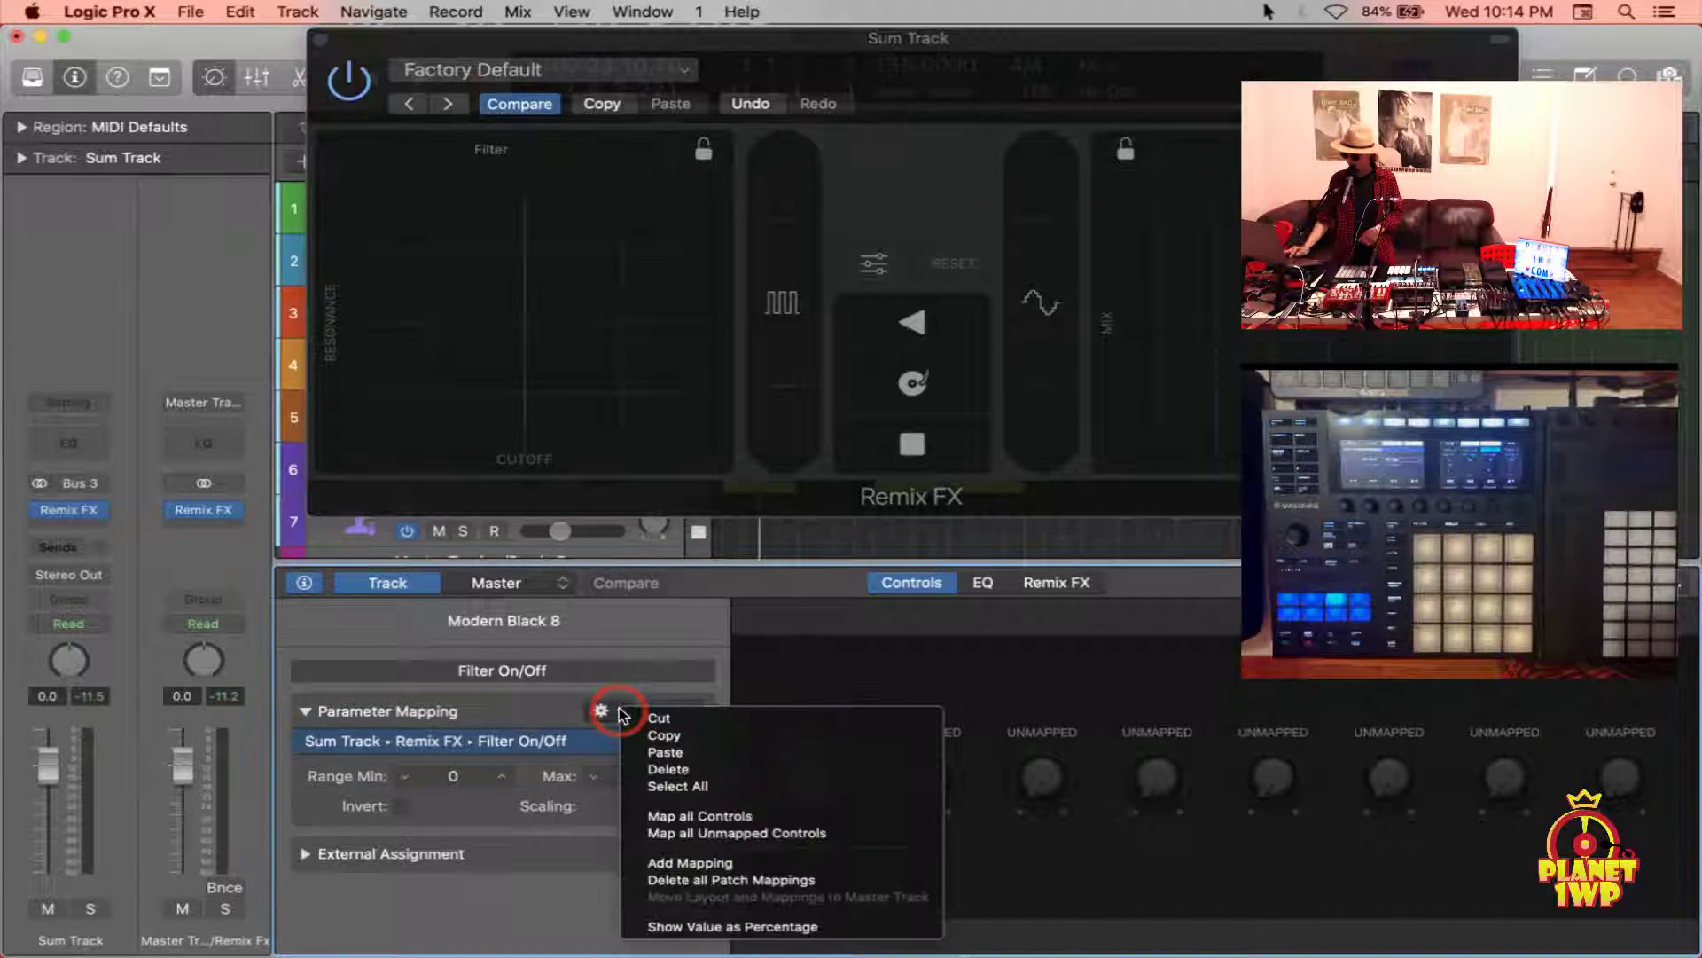
pyautogui.click(709, 869)
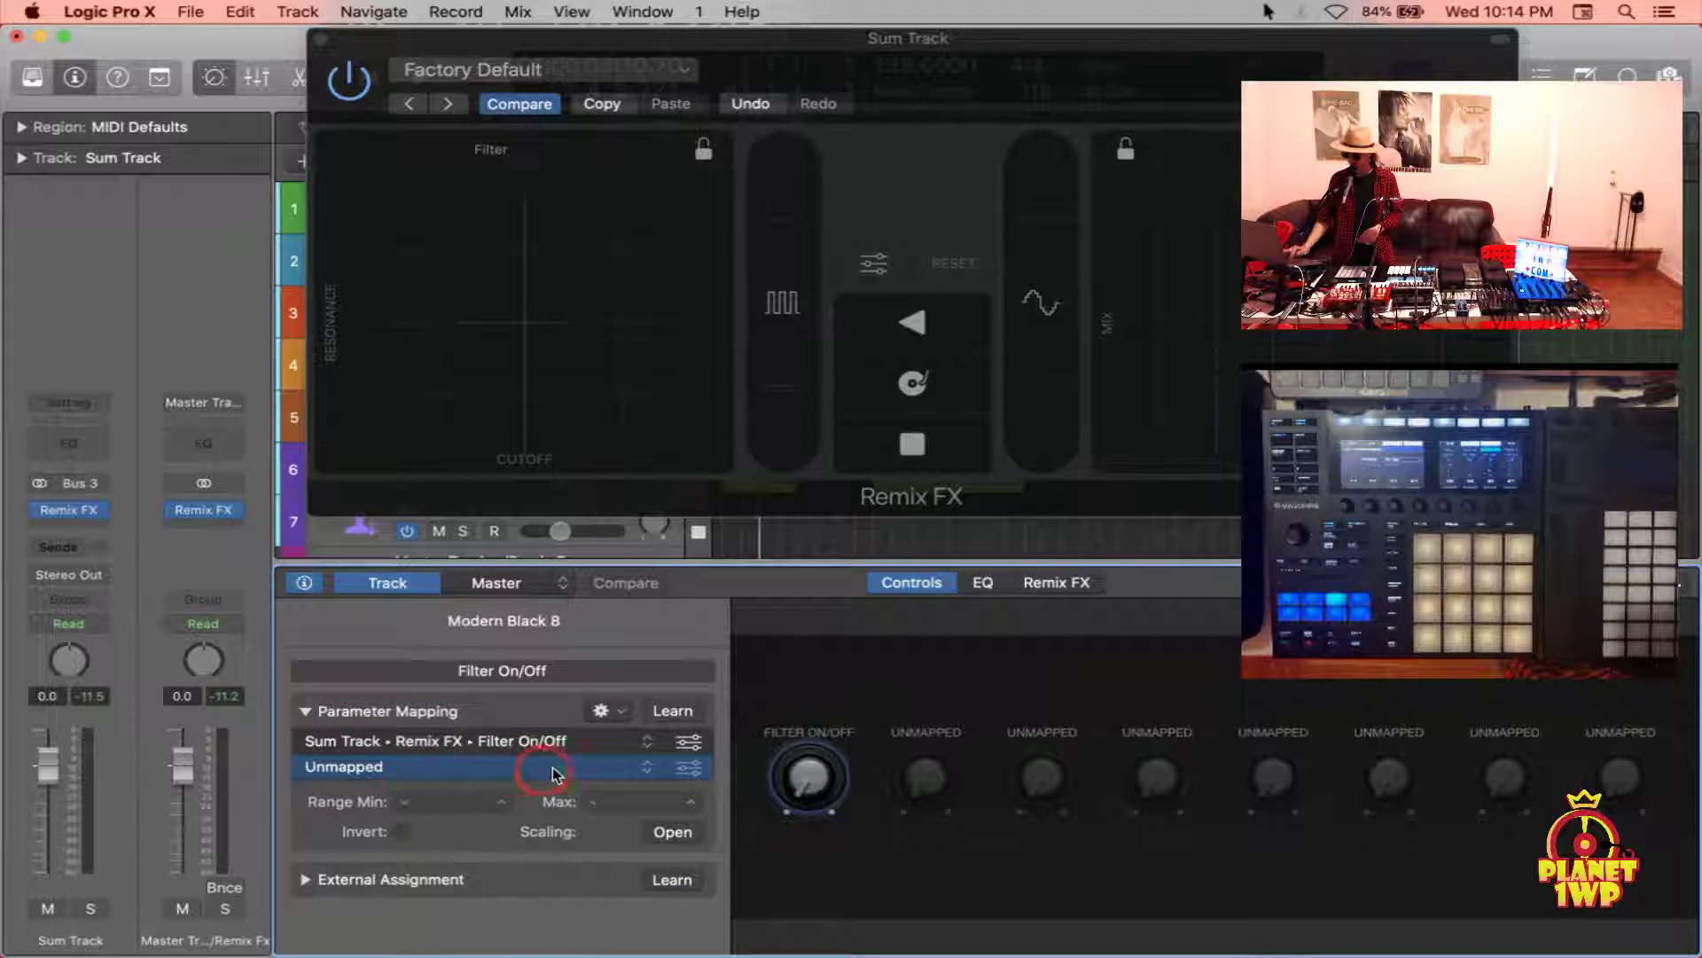
pyautogui.click(646, 766)
pyautogui.moveTo(667, 822)
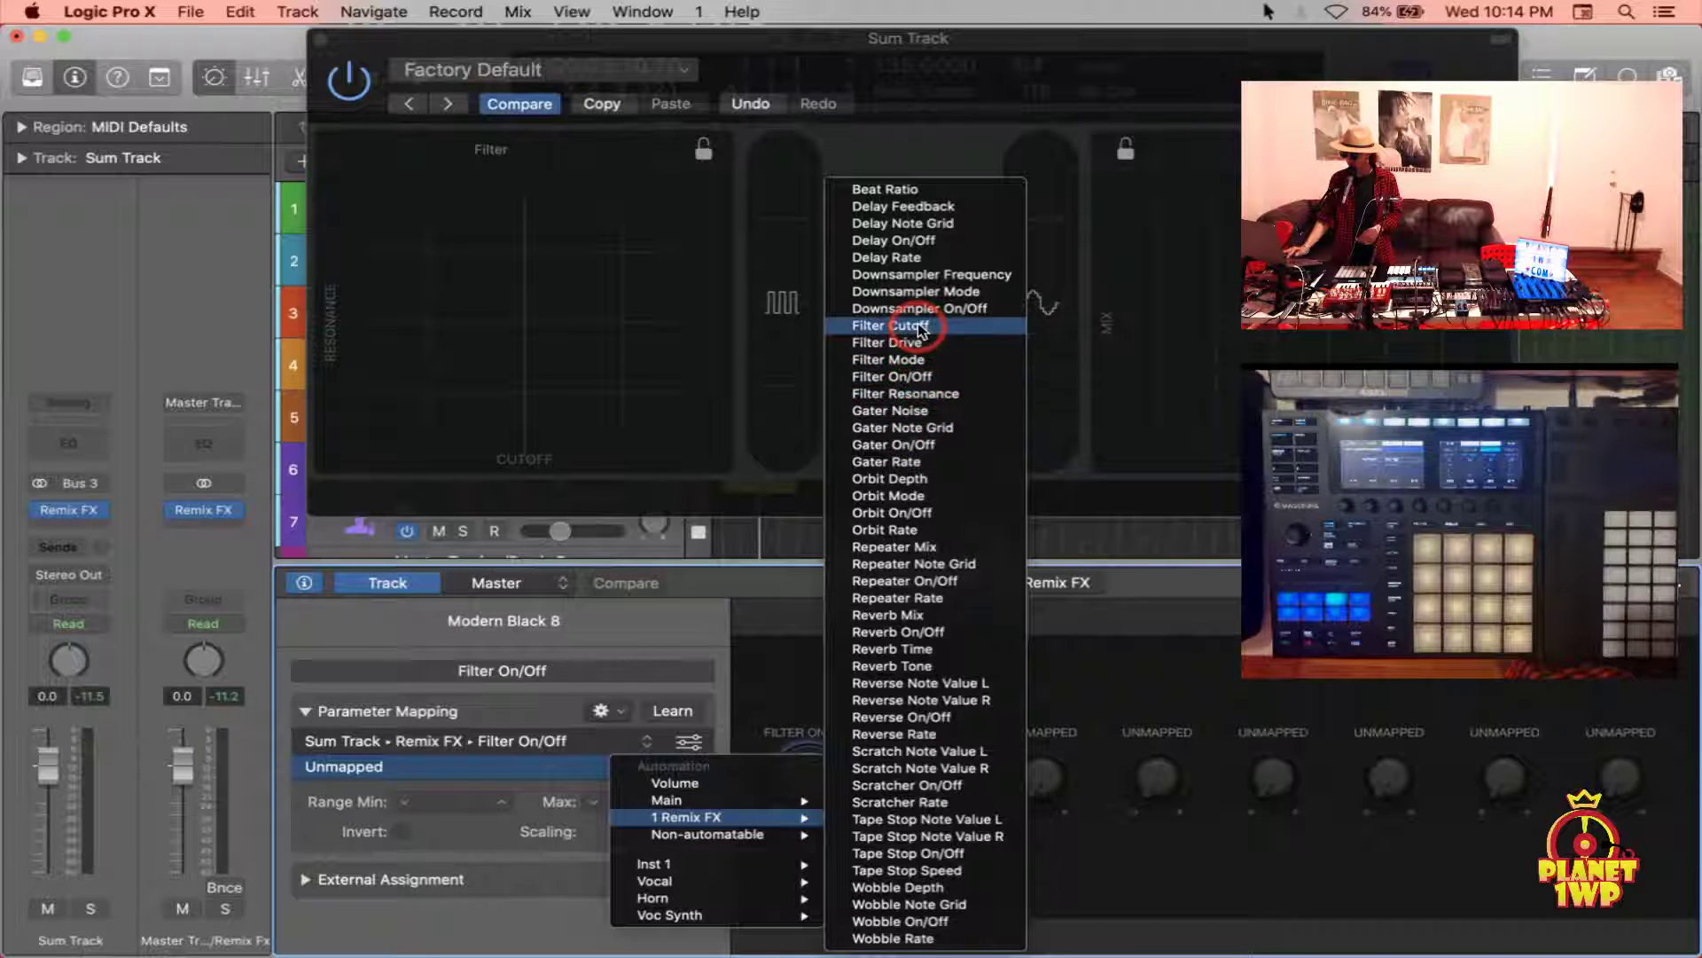
pyautogui.click(891, 325)
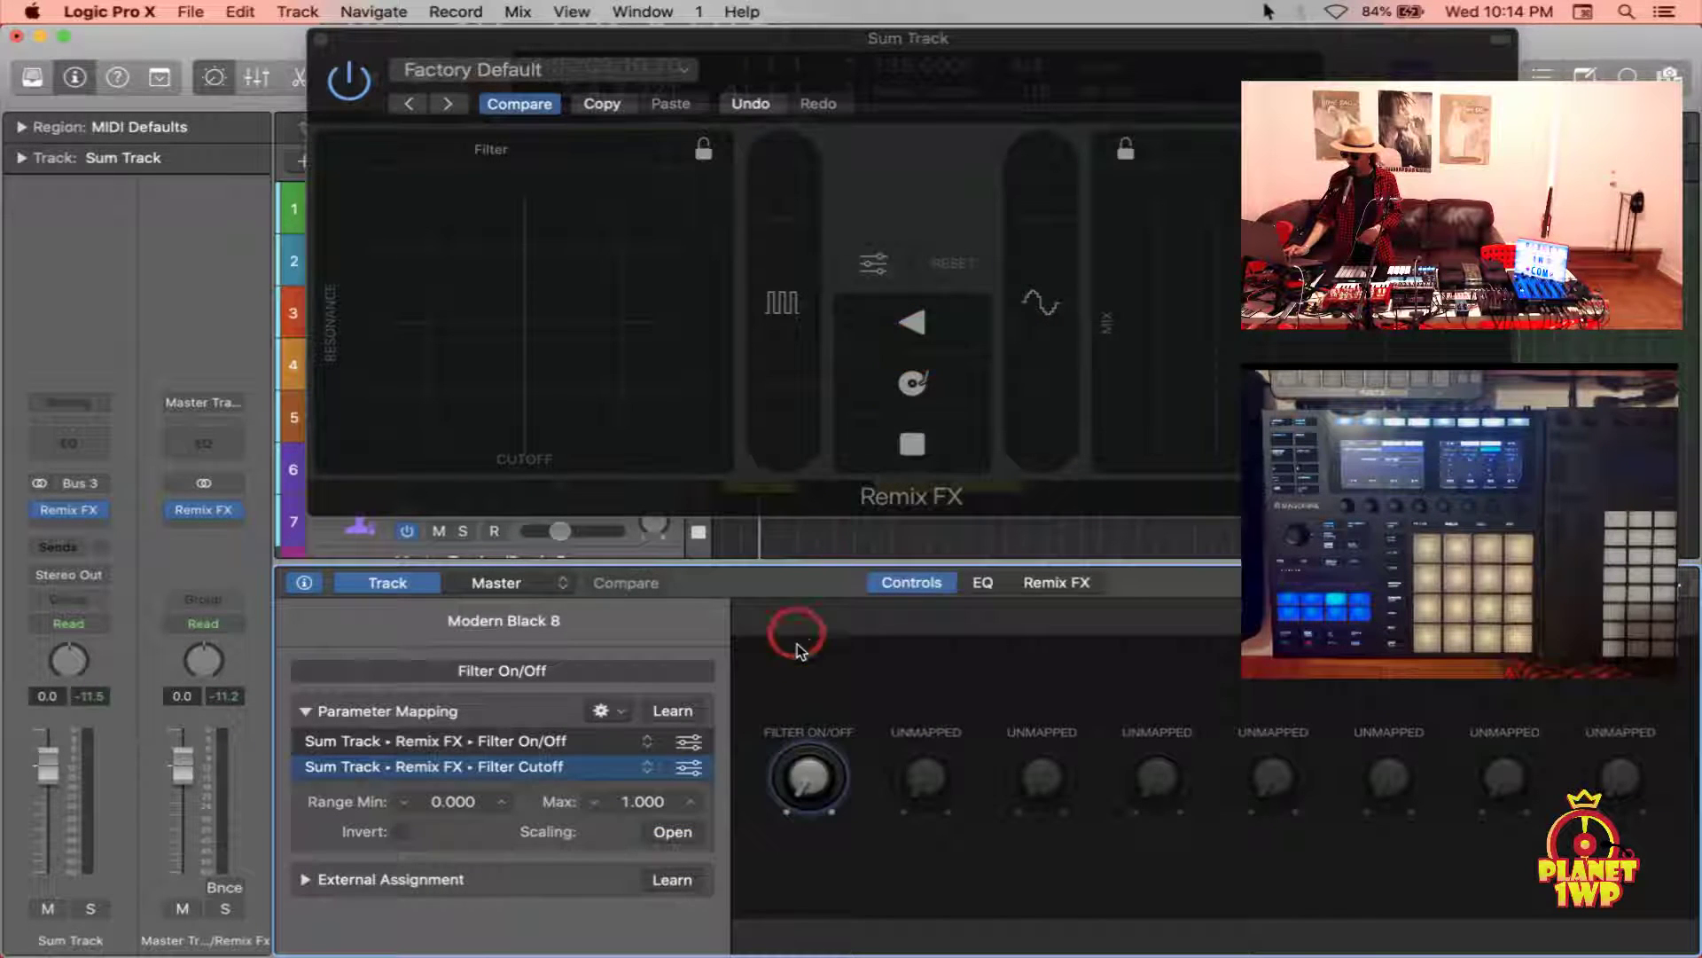
pyautogui.moveTo(801, 782); pyautogui.dragTo(597, 743)
pyautogui.moveTo(572, 419)
pyautogui.mouseDown()
pyautogui.moveTo(532, 334)
pyautogui.moveTo(608, 266)
pyautogui.moveTo(456, 274)
pyautogui.moveTo(519, 335)
pyautogui.mouseUp()
pyautogui.moveTo(722, 676); pyautogui.dragTo(814, 782)
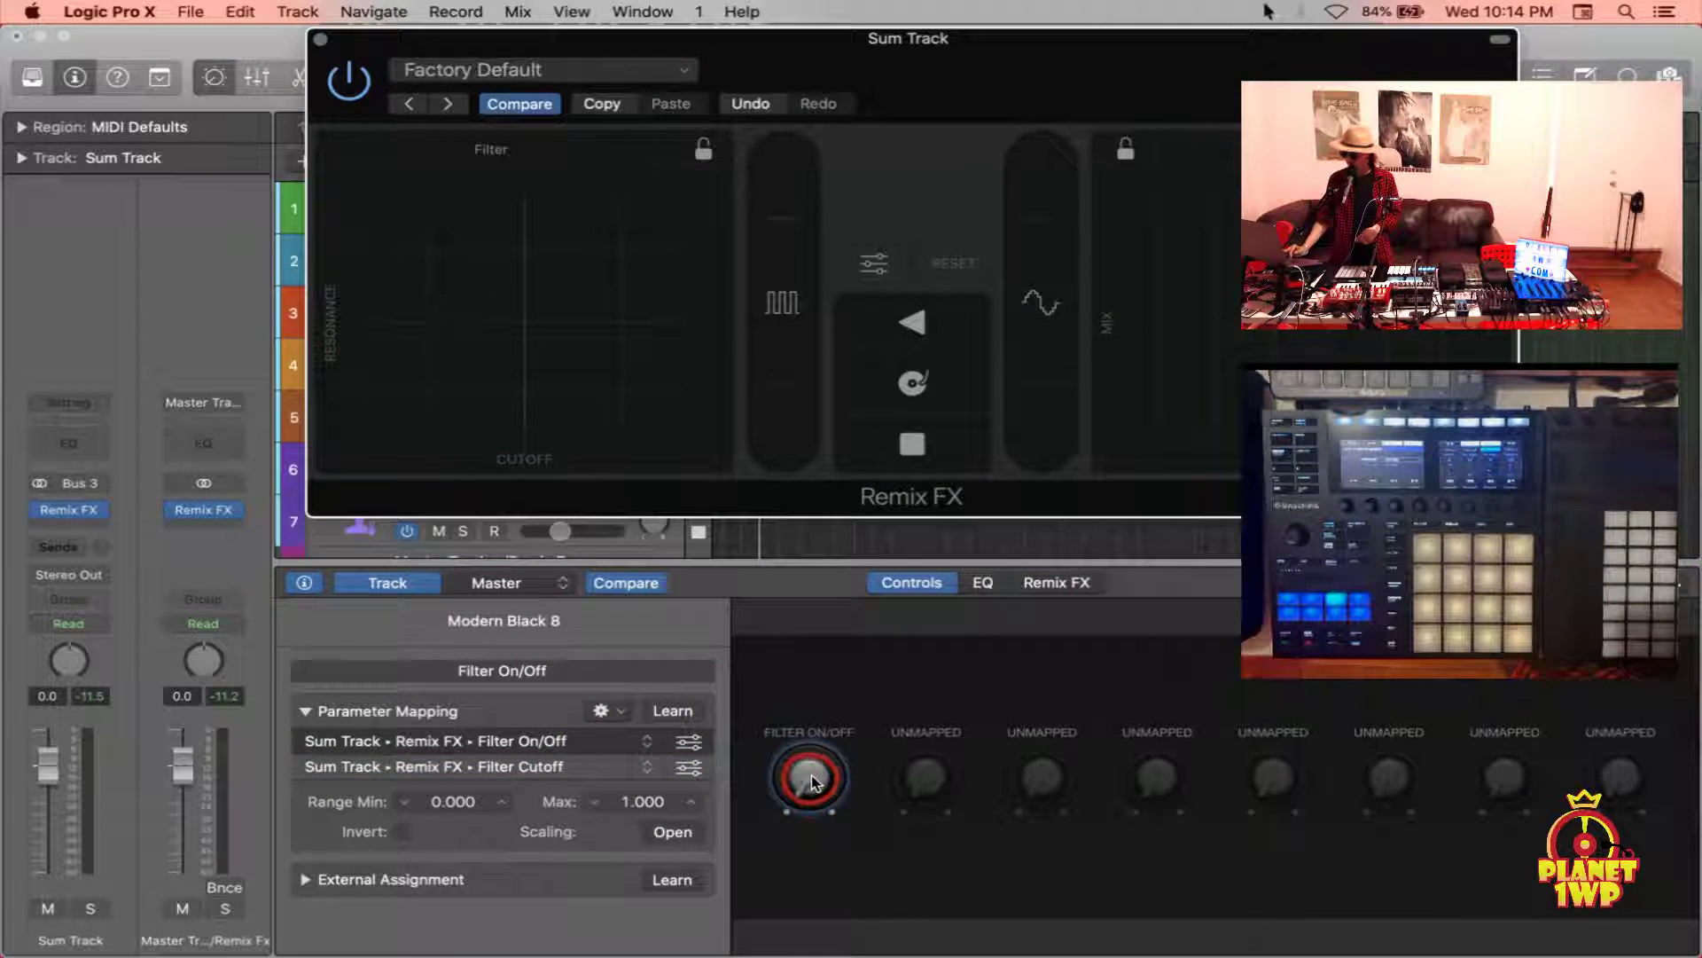
# Map the second knob to Repeater On/Off by learning from the repeater pad, and add a second mapping for Repeater Mix
pyautogui.click(922, 773)
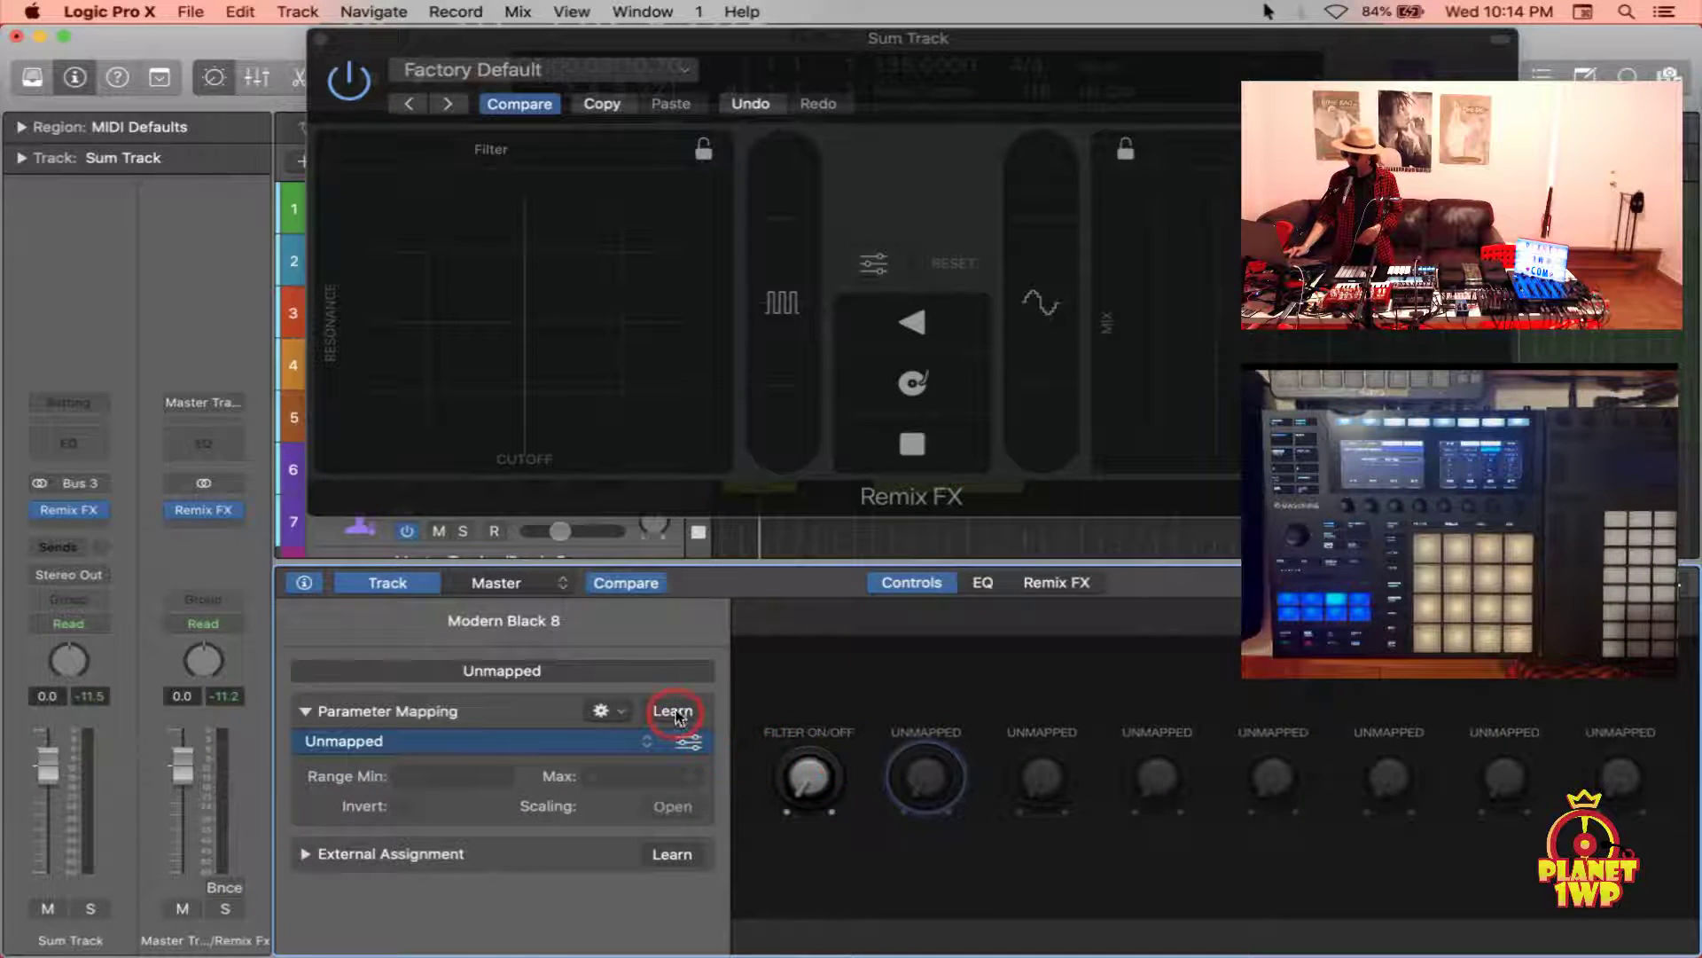
pyautogui.click(1266, 335)
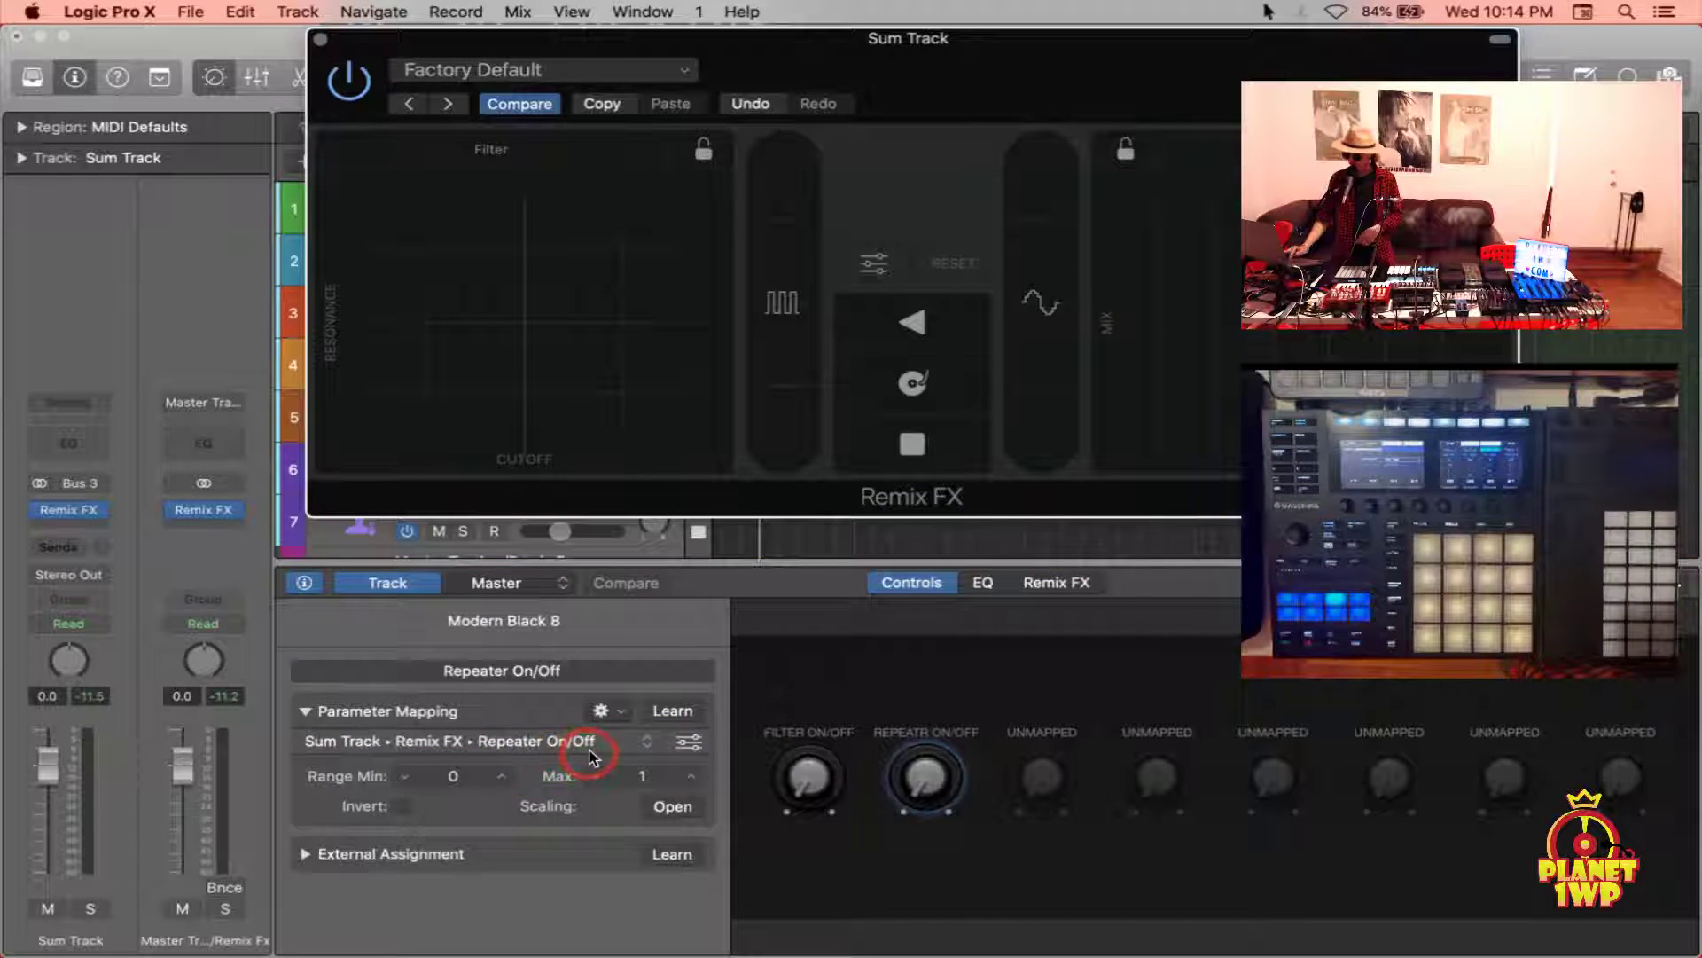
pyautogui.click(618, 711)
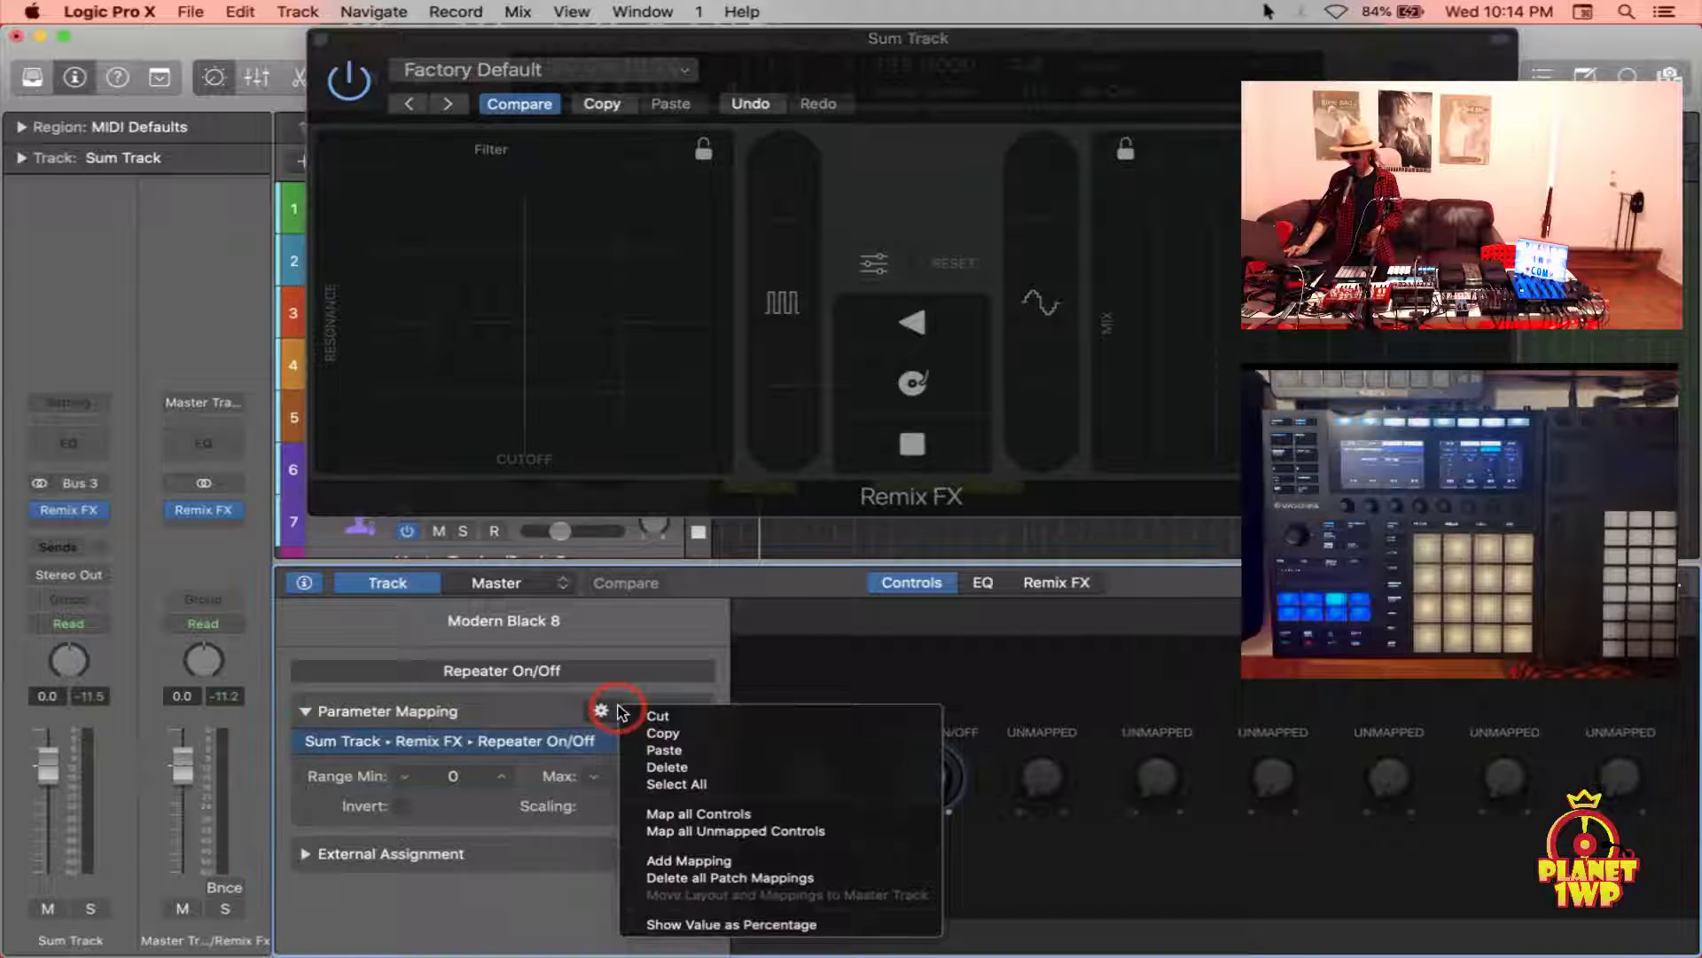
pyautogui.click(709, 861)
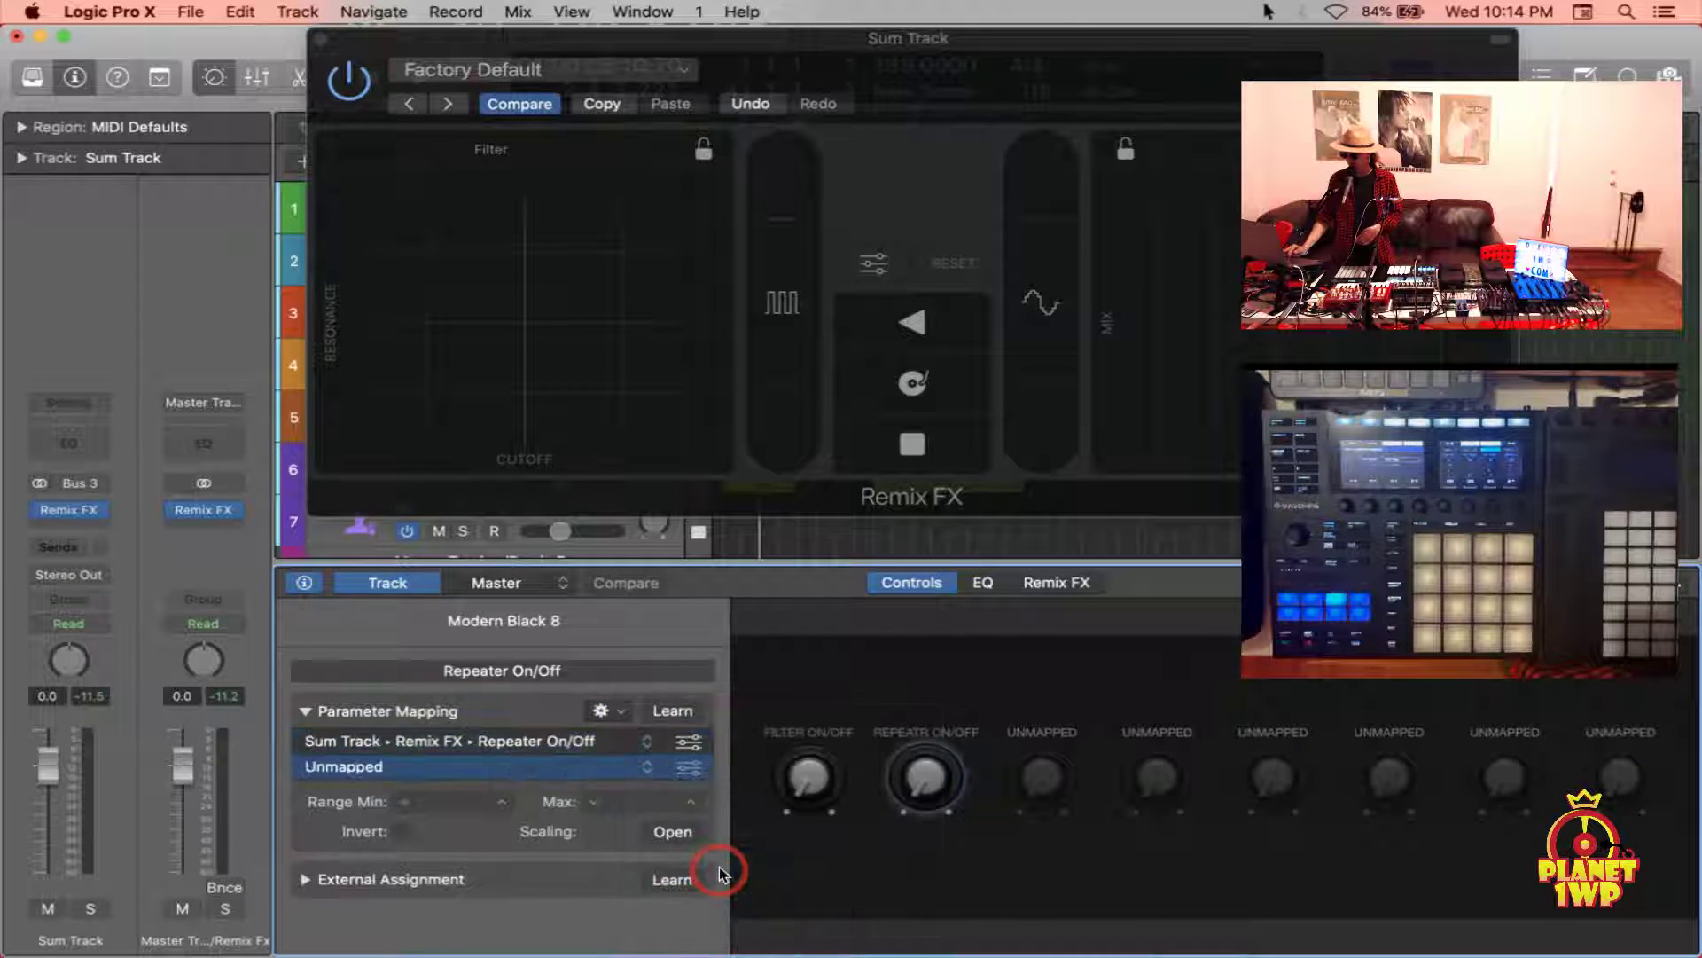
pyautogui.click(647, 766)
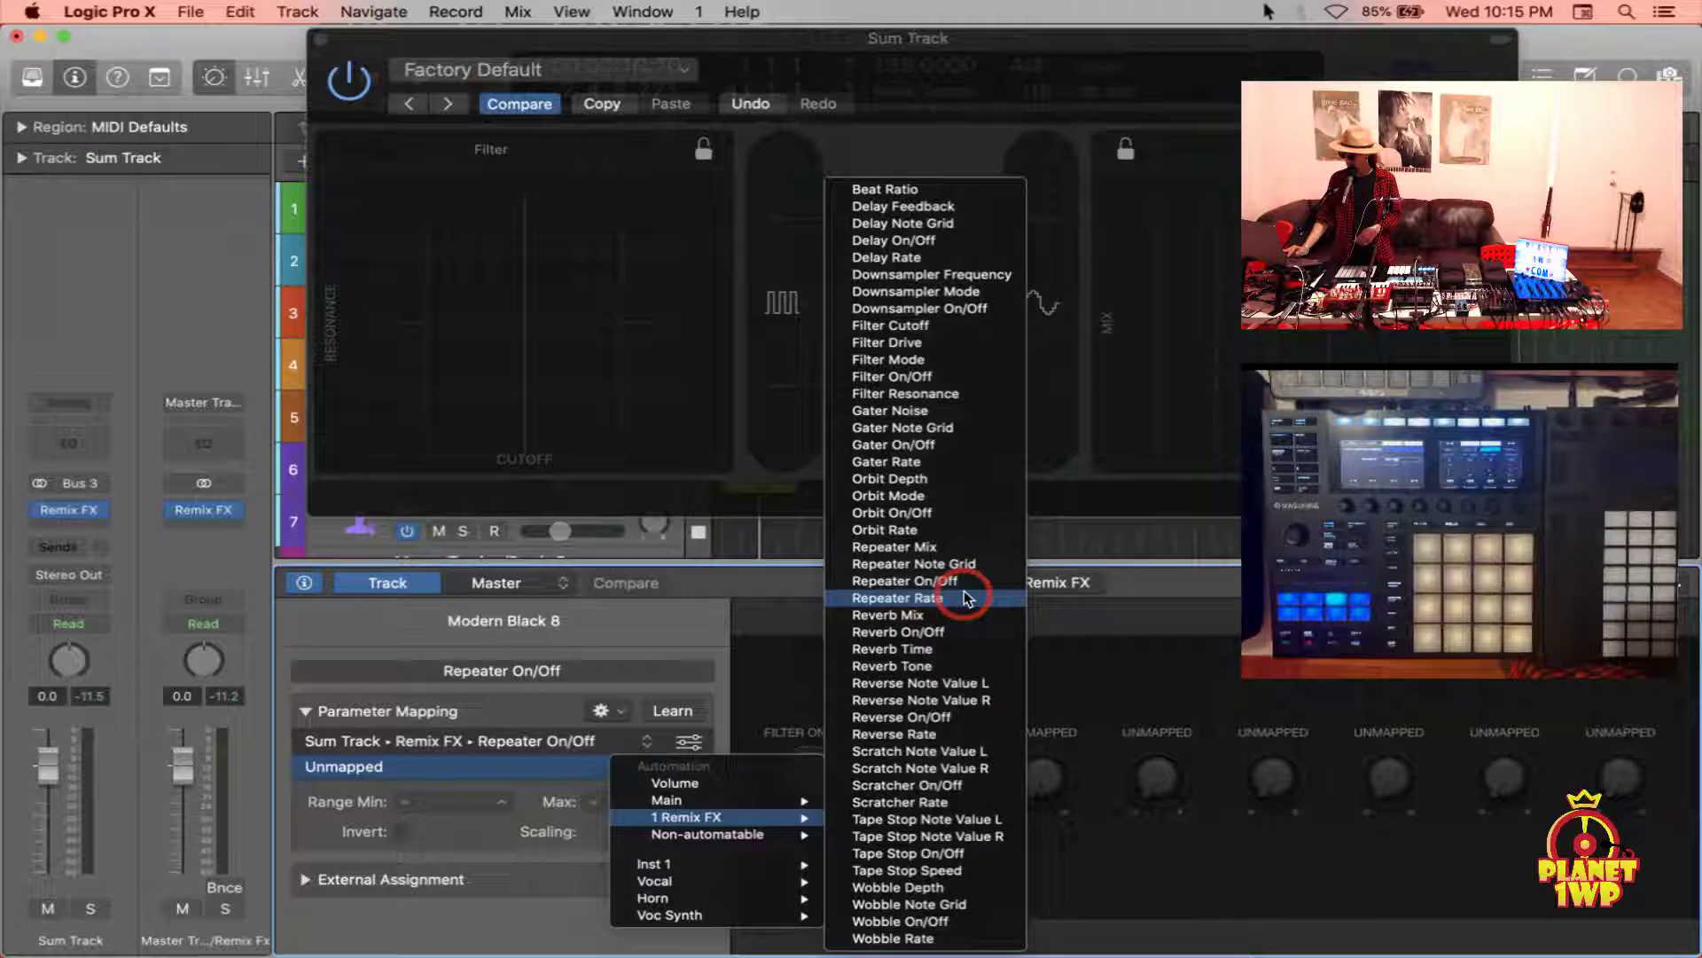
pyautogui.click(950, 546)
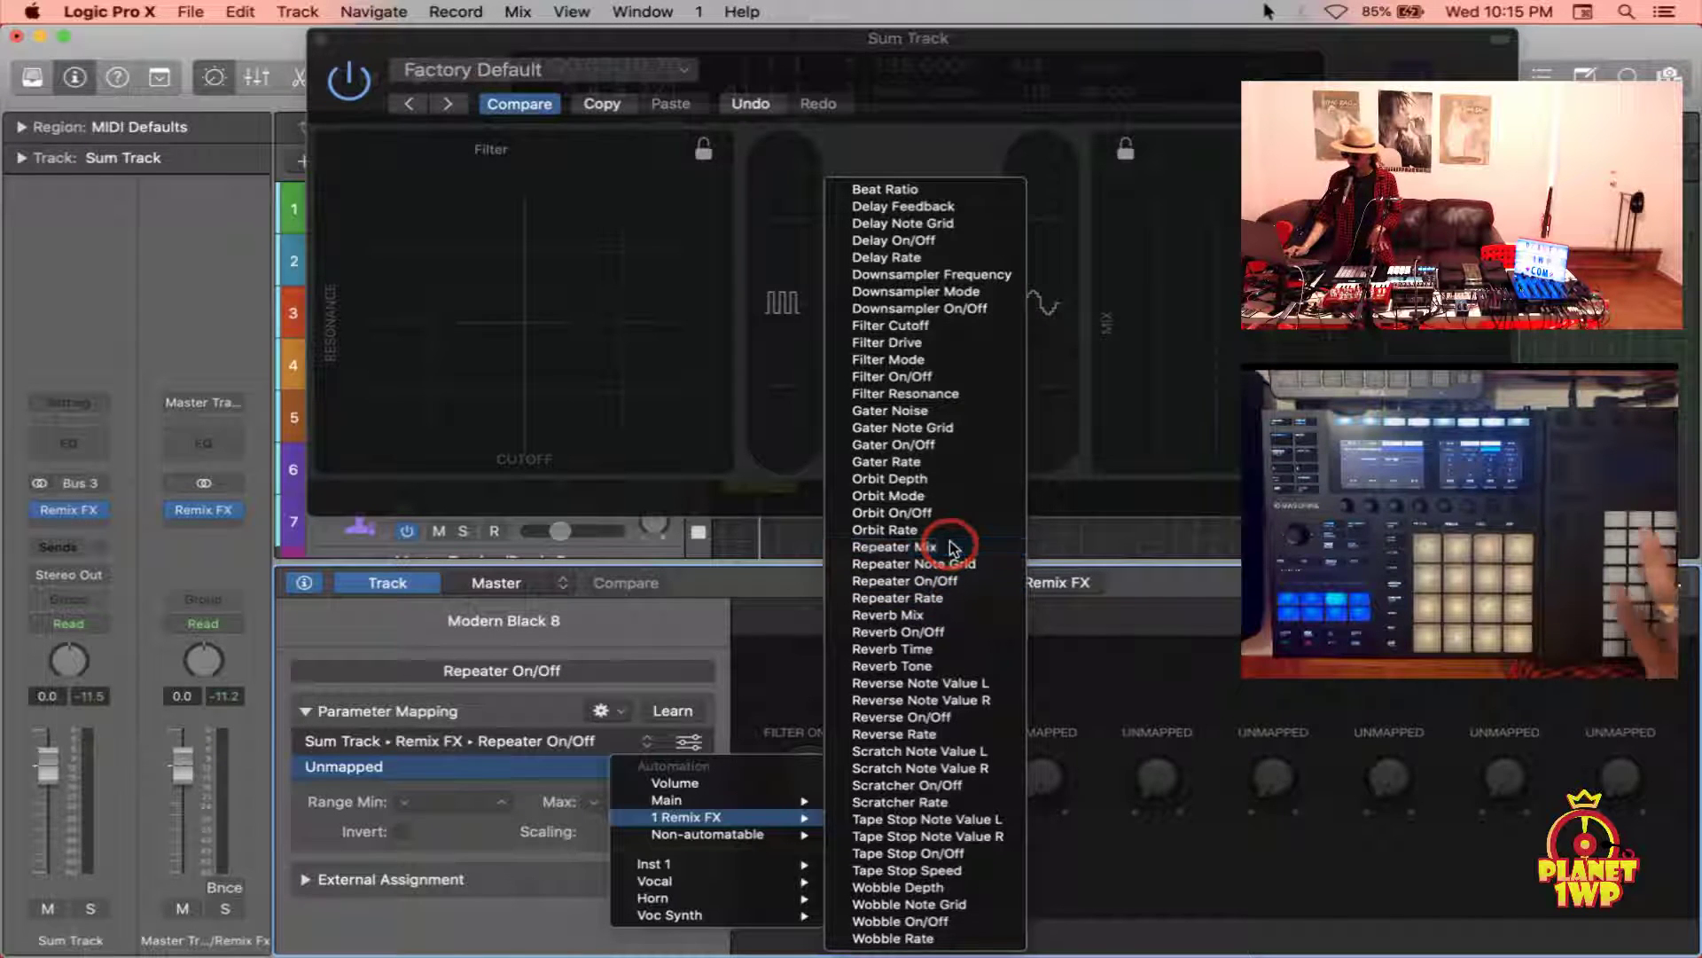
pyautogui.moveTo(940, 814); pyautogui.dragTo(1237, 297)
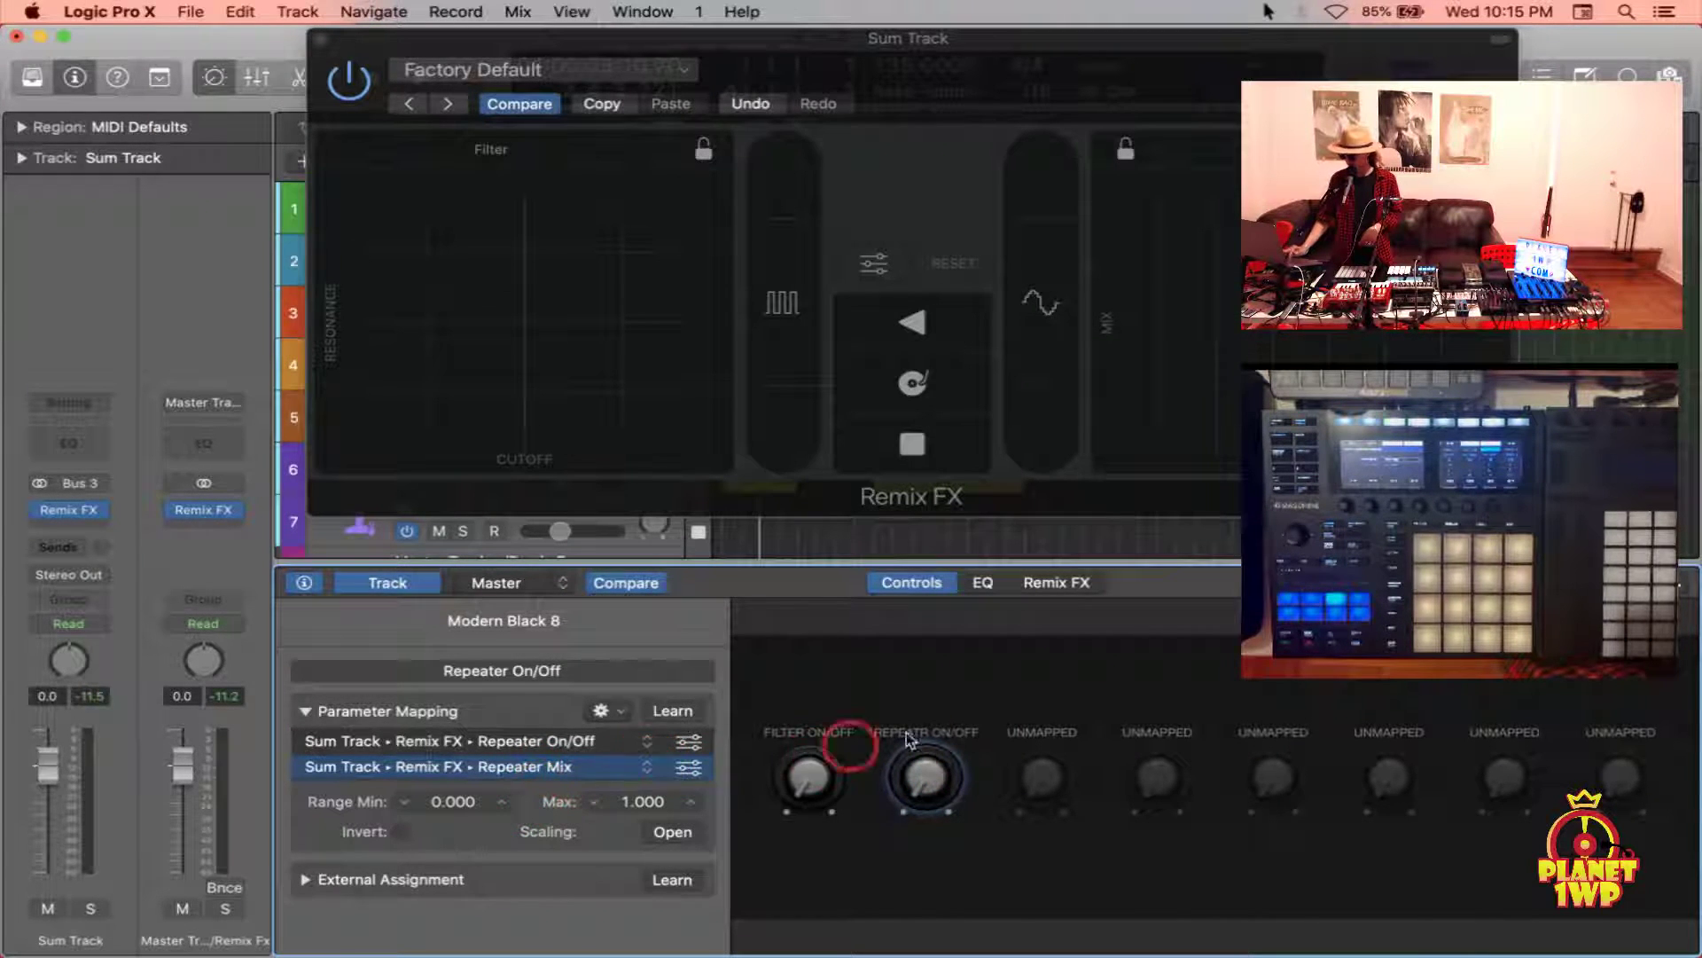
# Map the third knob to Gater On/Off by learning from the gater strip in the Remix FX window
pyautogui.click(1039, 774)
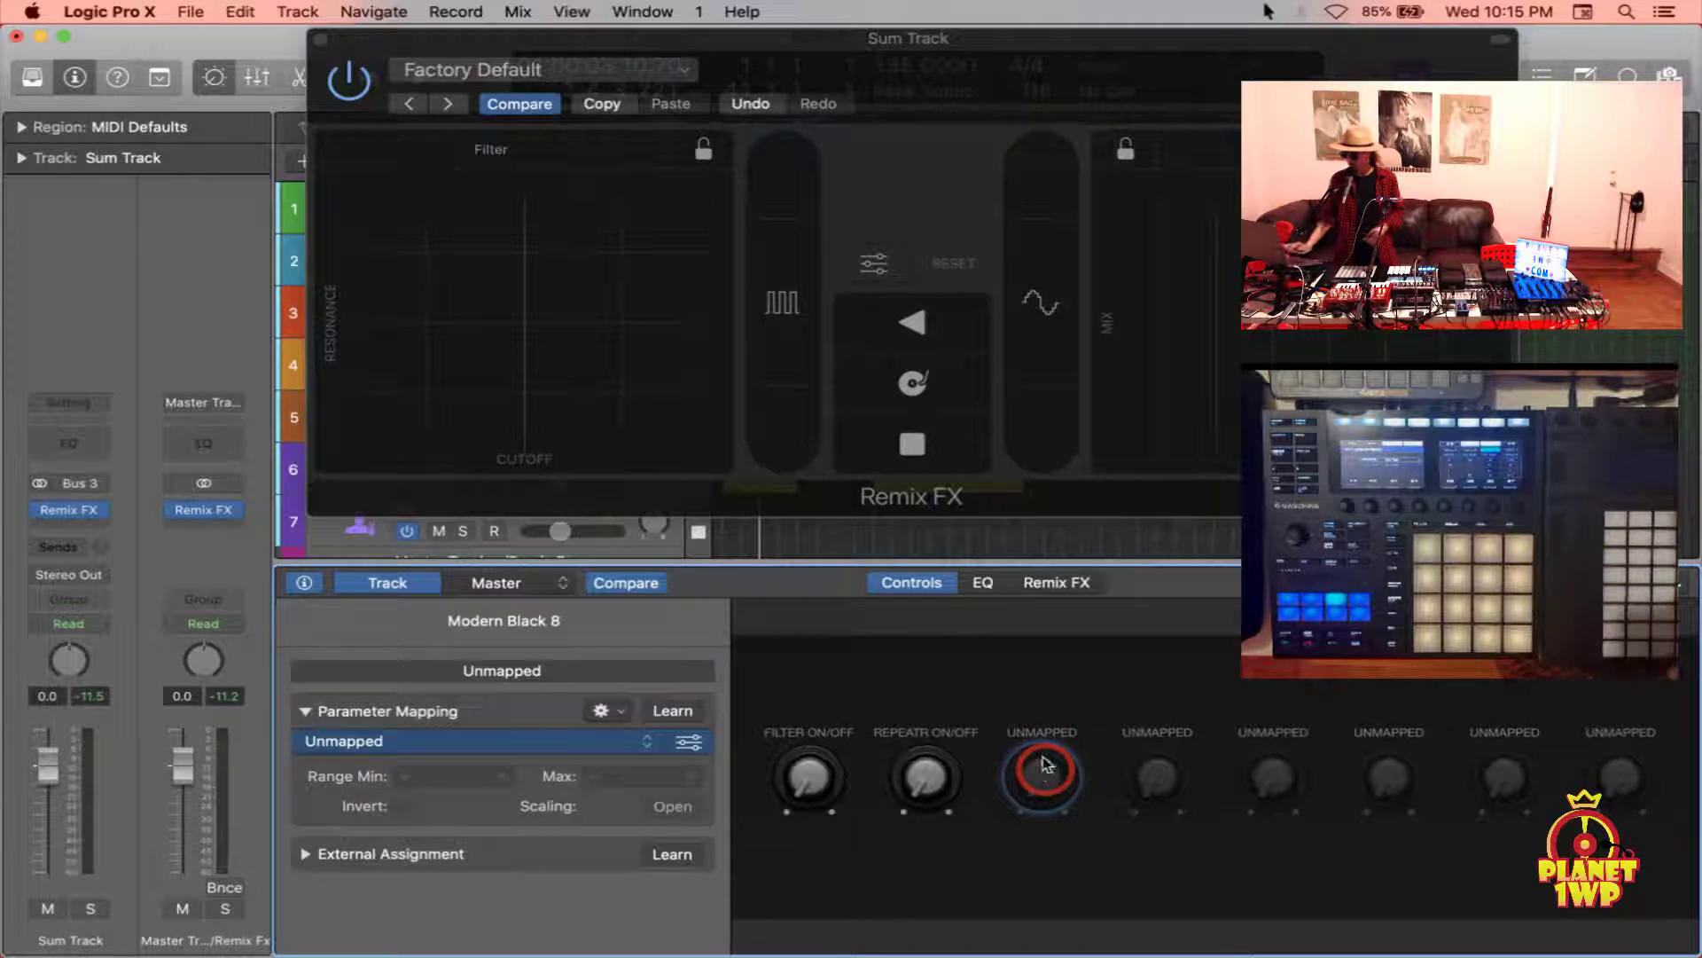
pyautogui.click(790, 301)
pyautogui.moveTo(789, 302); pyautogui.dragTo(782, 315)
pyautogui.click(1062, 770)
pyautogui.click(734, 718)
pyautogui.click(689, 712)
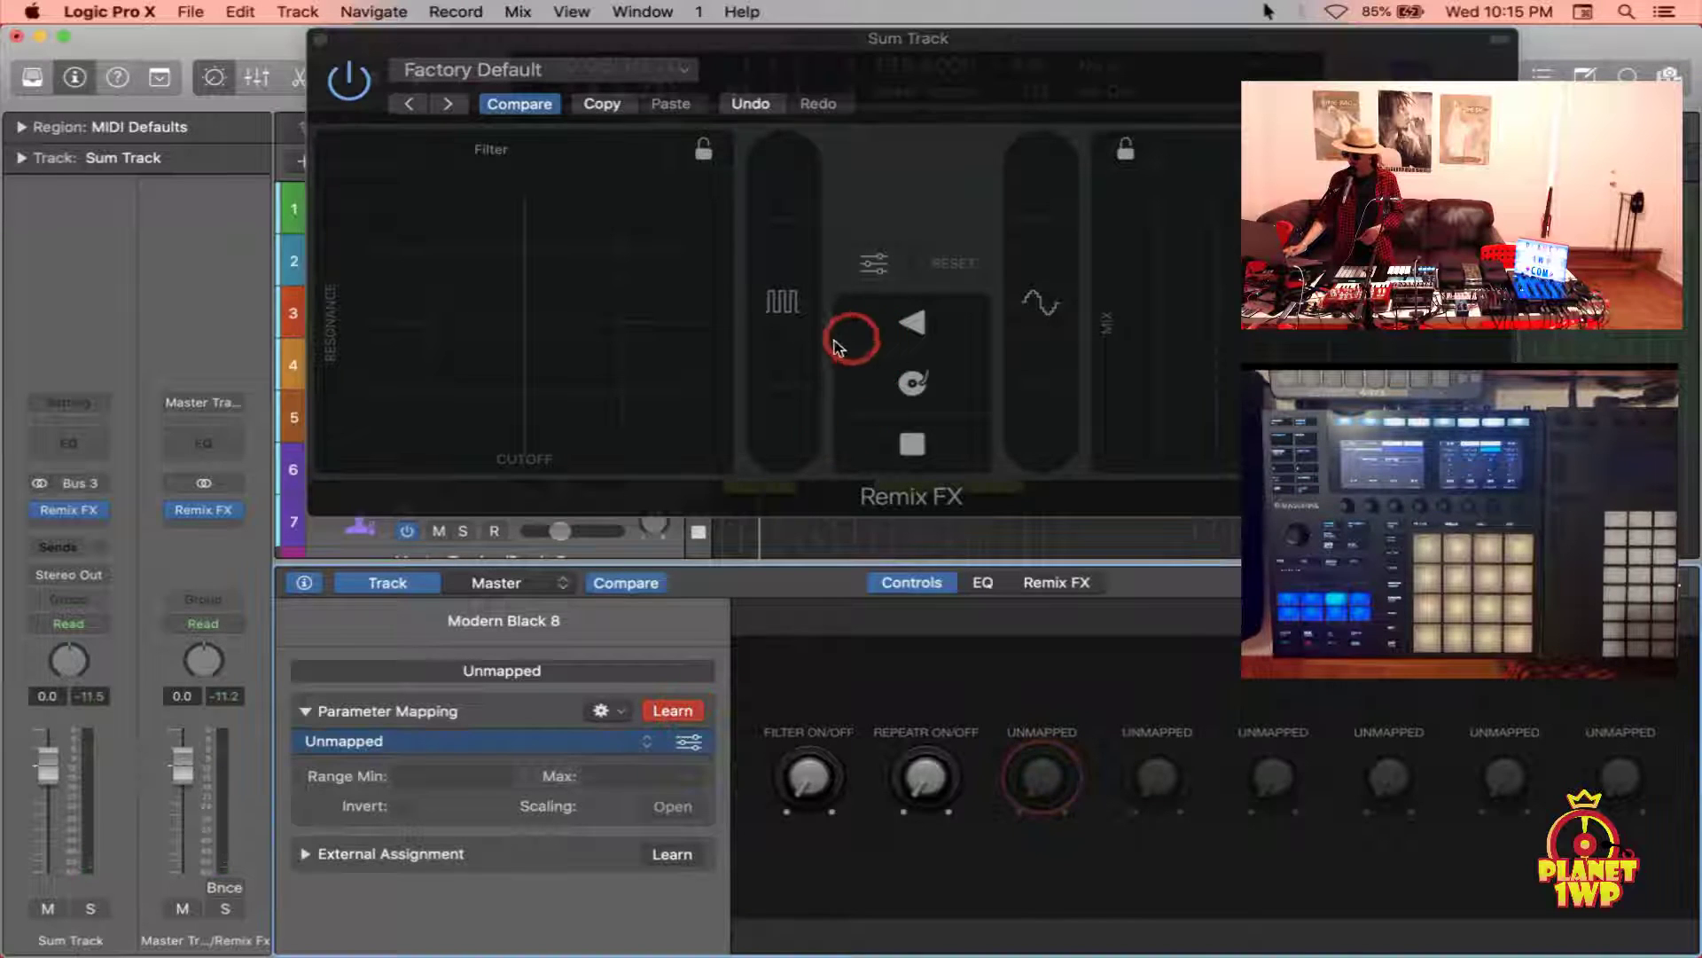
pyautogui.click(789, 310)
pyautogui.moveTo(792, 312); pyautogui.dragTo(789, 312)
pyautogui.moveTo(1043, 820); pyautogui.dragTo(1055, 732)
pyautogui.click(608, 744)
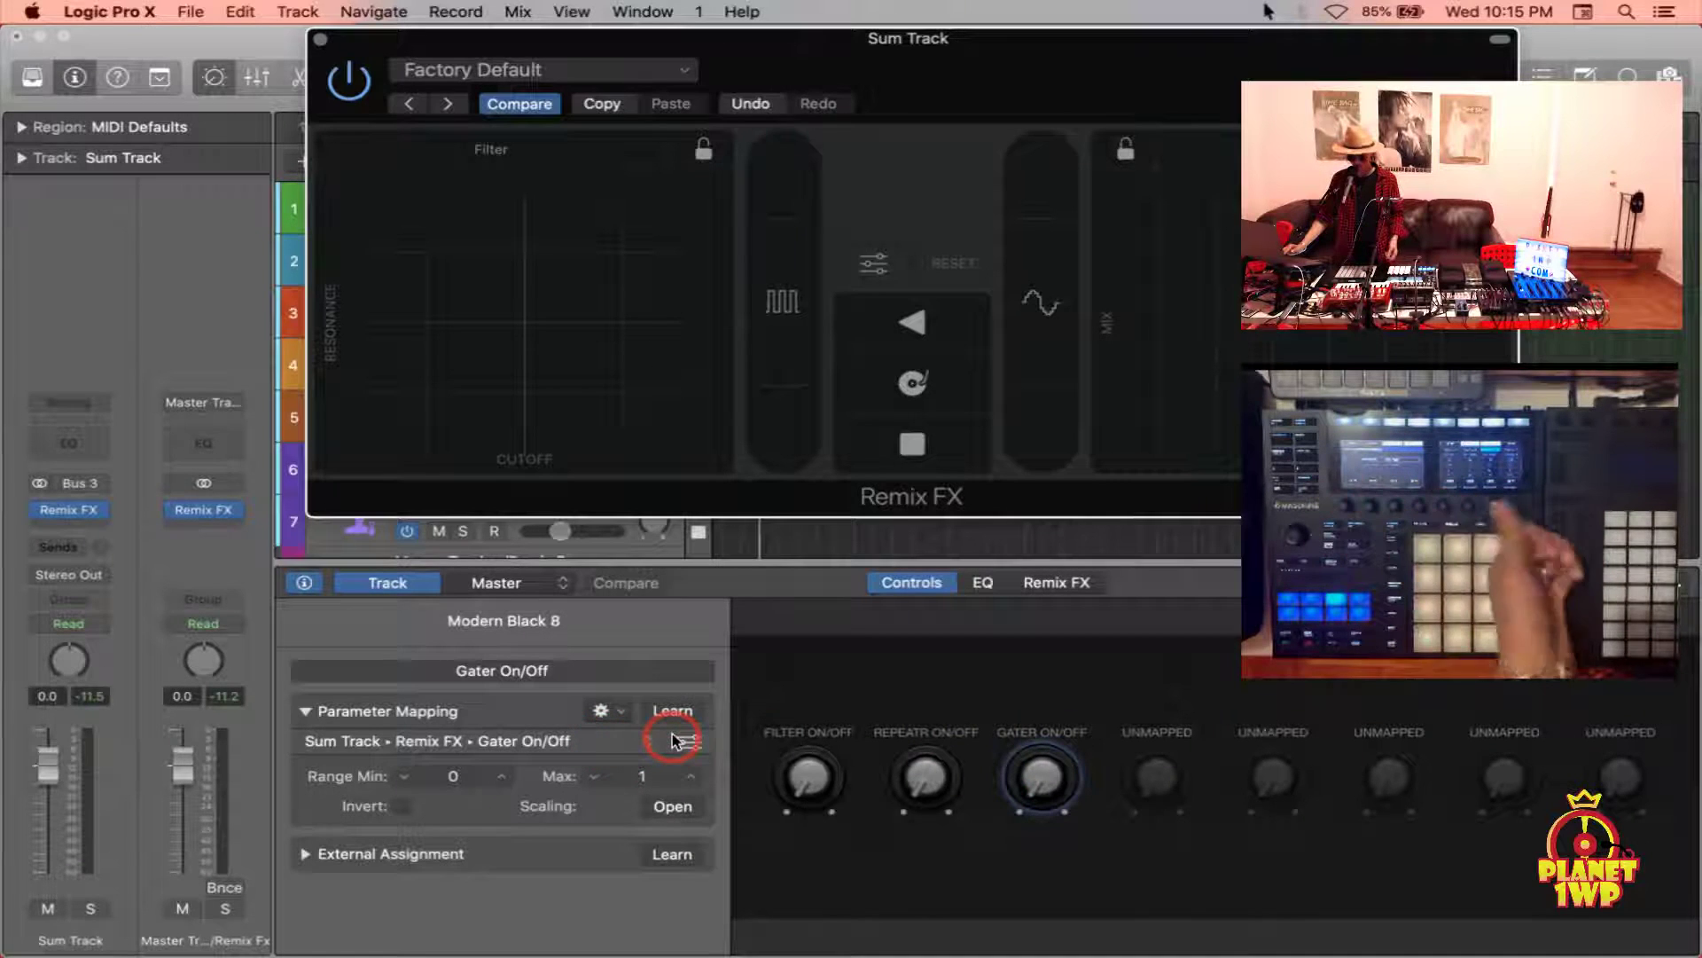
# Add a second mapping to the Gater On/Off knob, assign it to Remix FX Orbit Depth, and try out the knob
pyautogui.click(915, 743)
pyautogui.click(1046, 782)
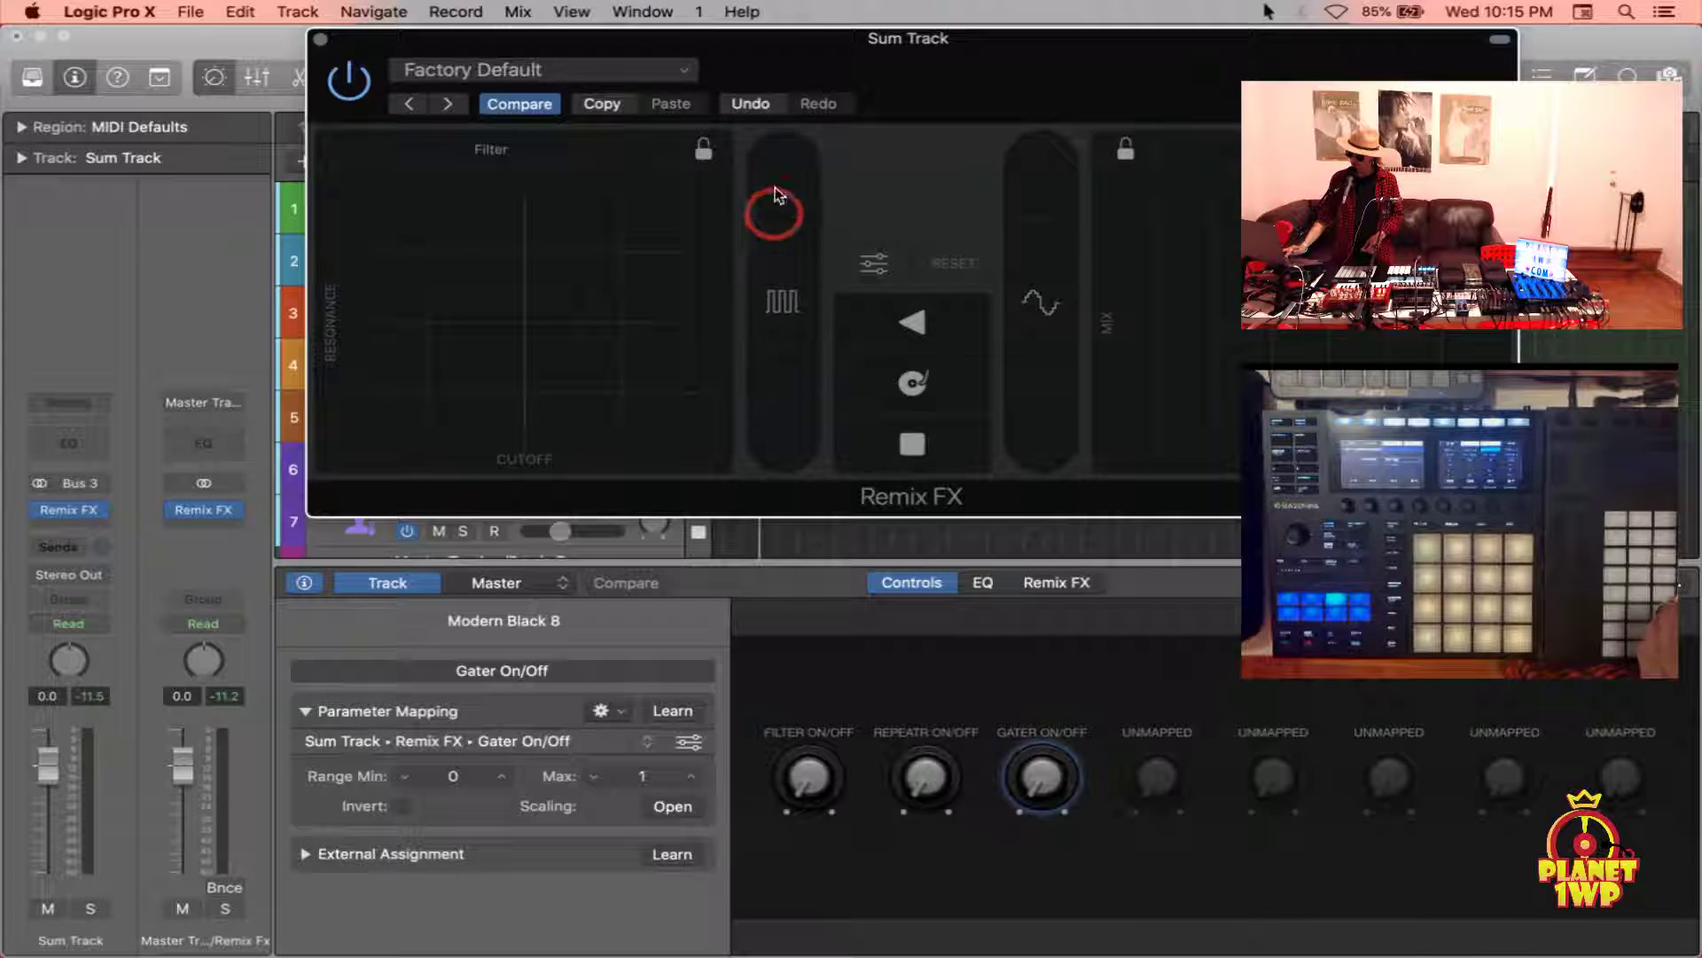
pyautogui.click(623, 716)
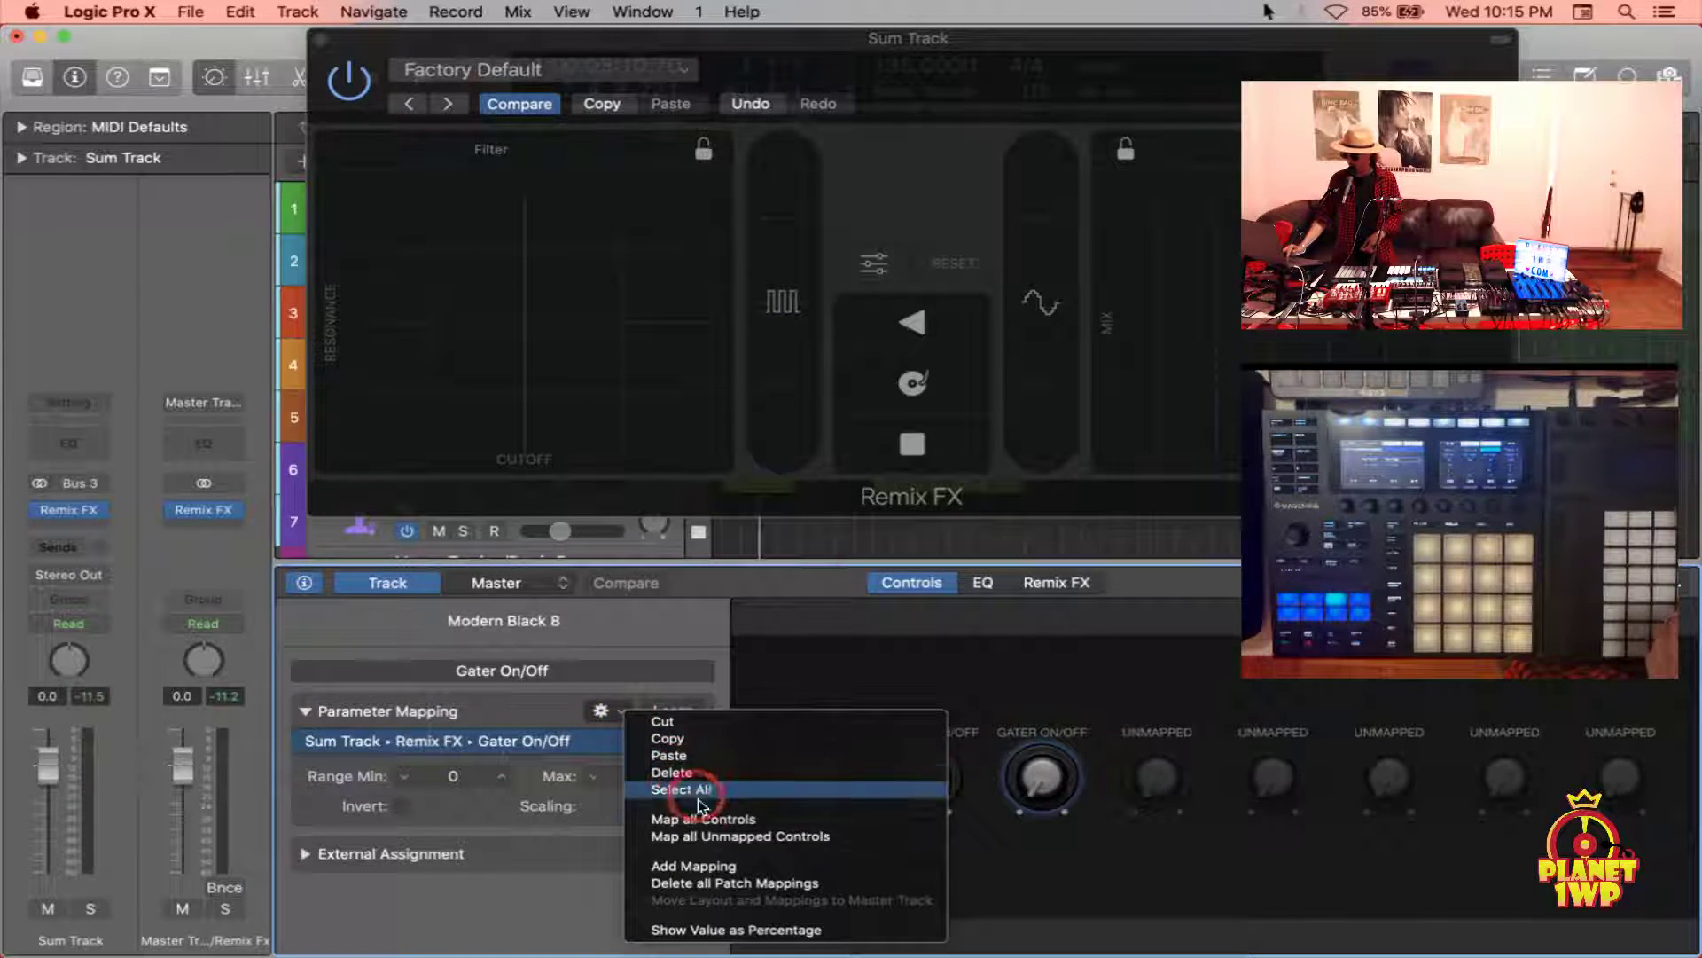
pyautogui.click(714, 864)
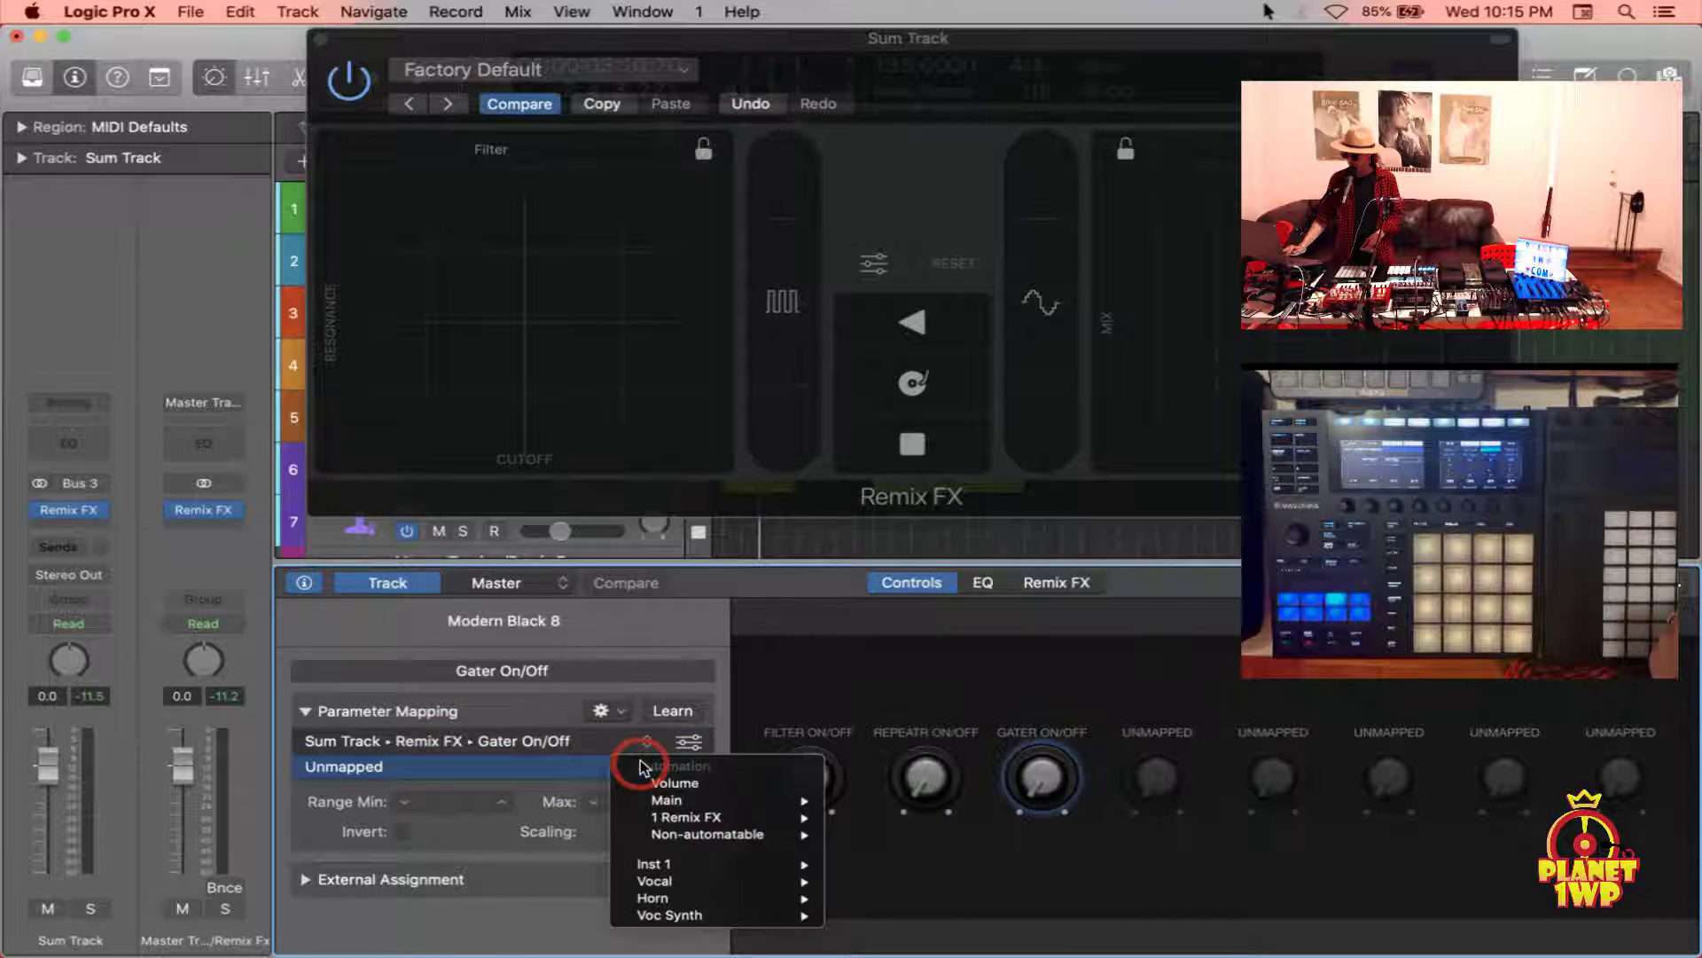
pyautogui.click(684, 817)
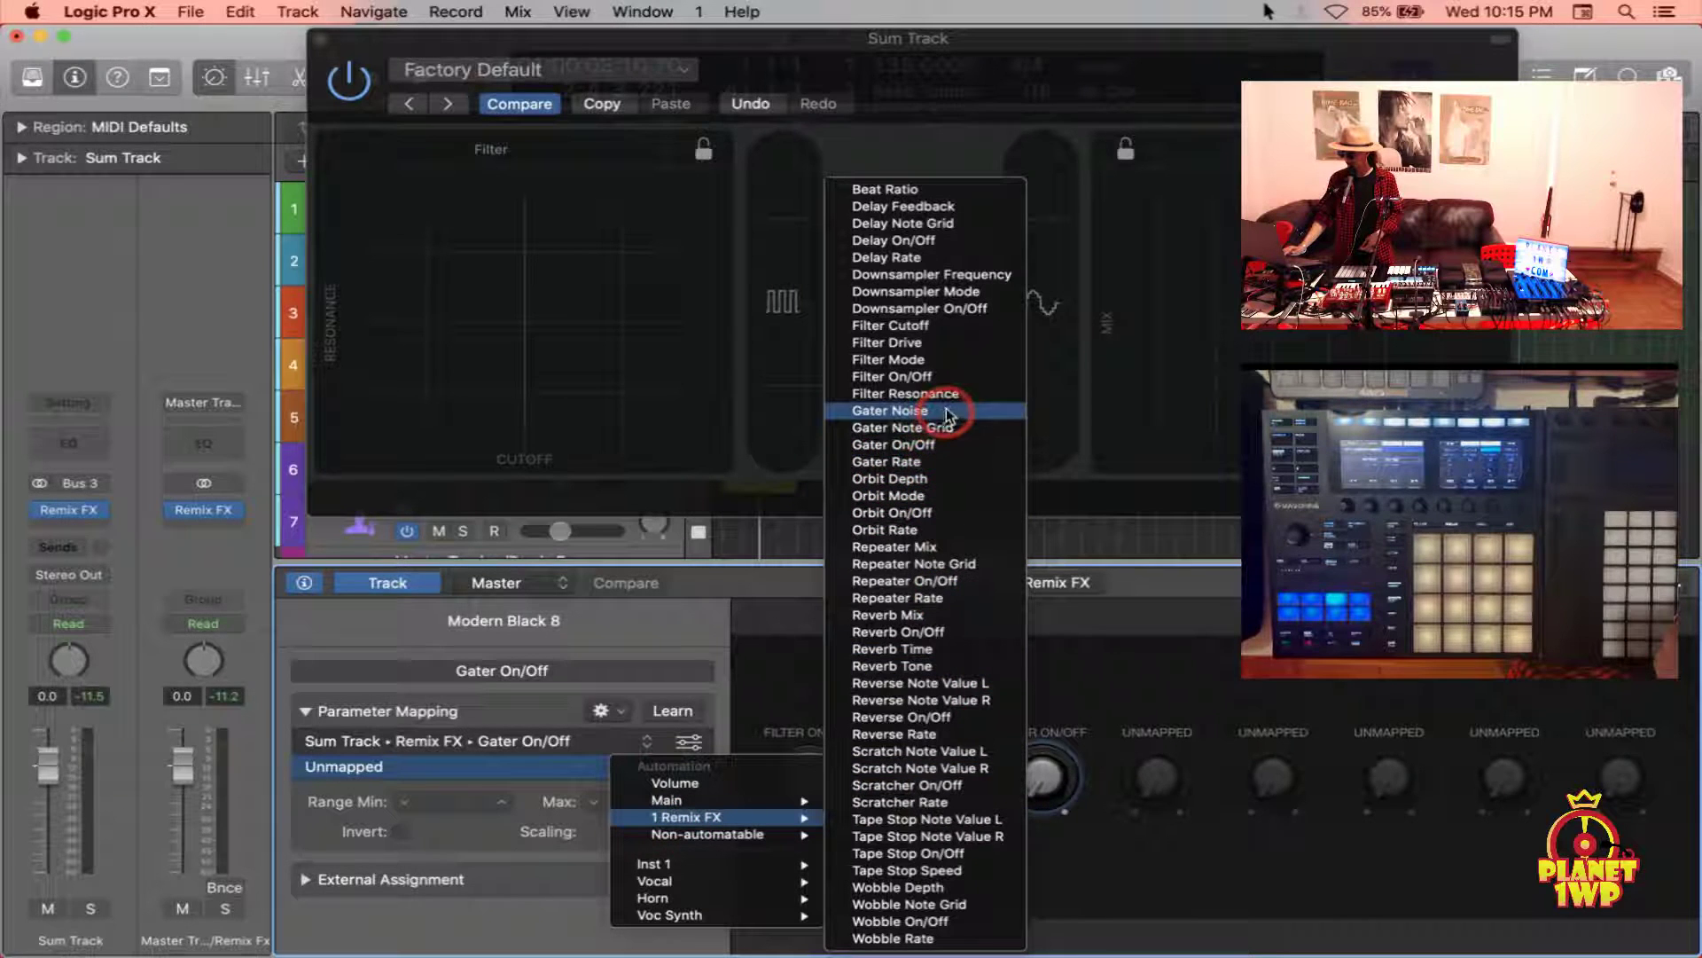
pyautogui.click(950, 479)
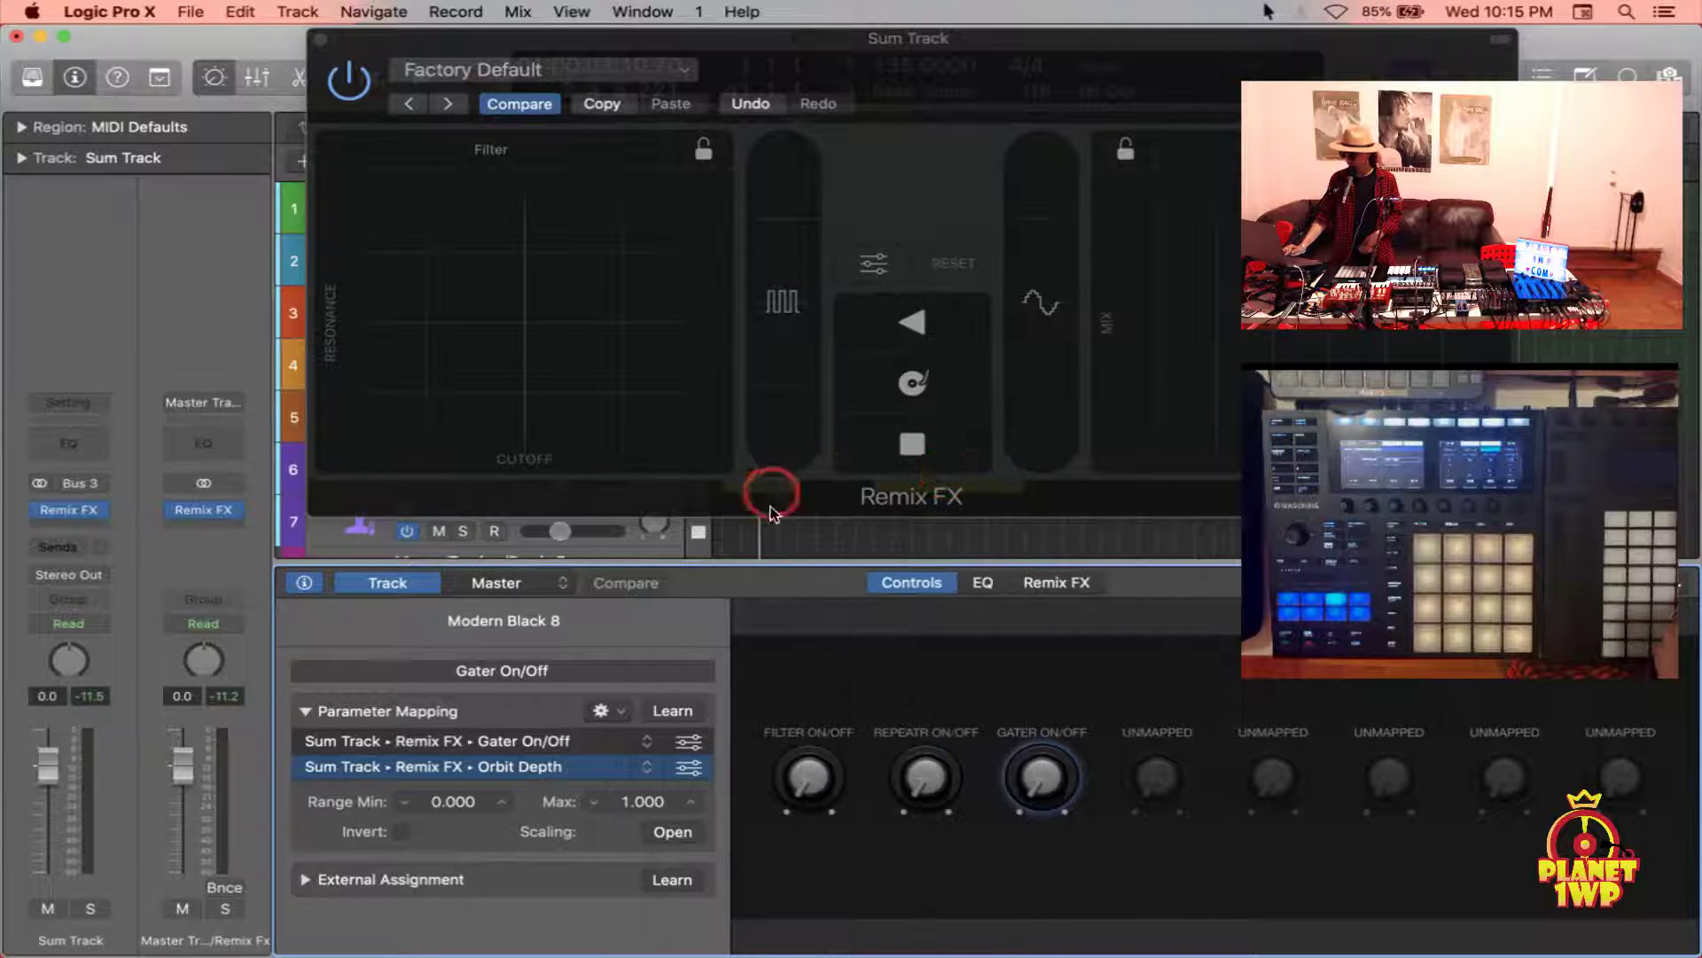
pyautogui.moveTo(1042, 783); pyautogui.dragTo(1005, 694)
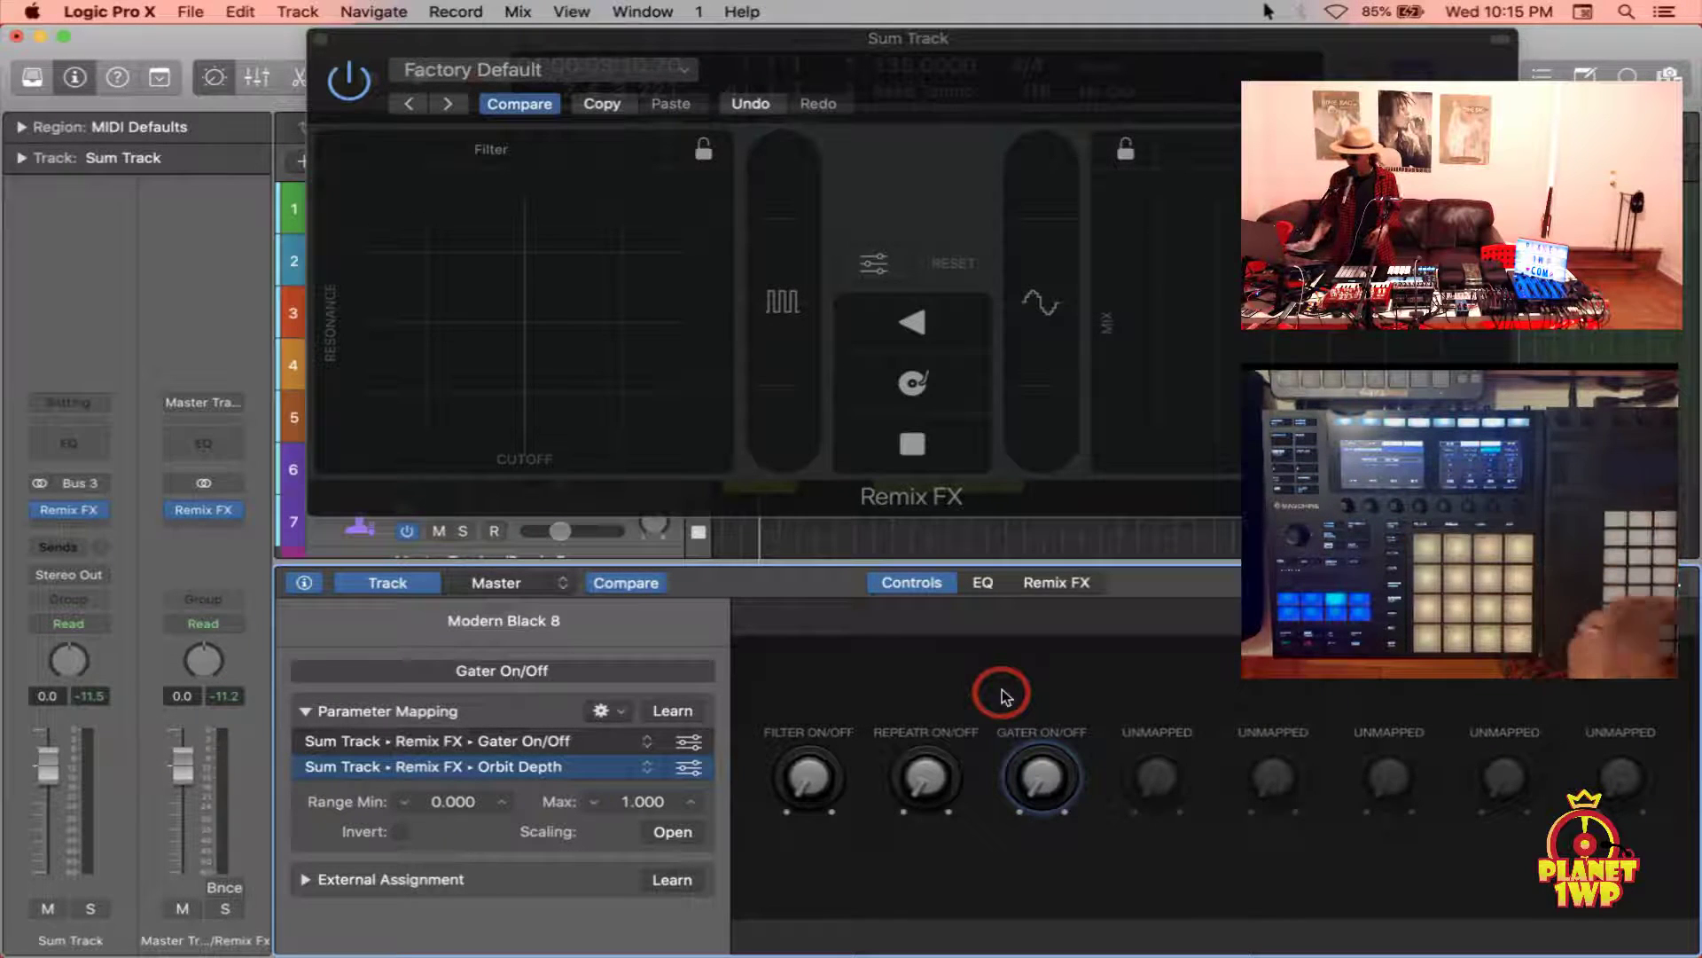
# Rename the first Smart Control knob to Filter LoCut
pyautogui.click(801, 735)
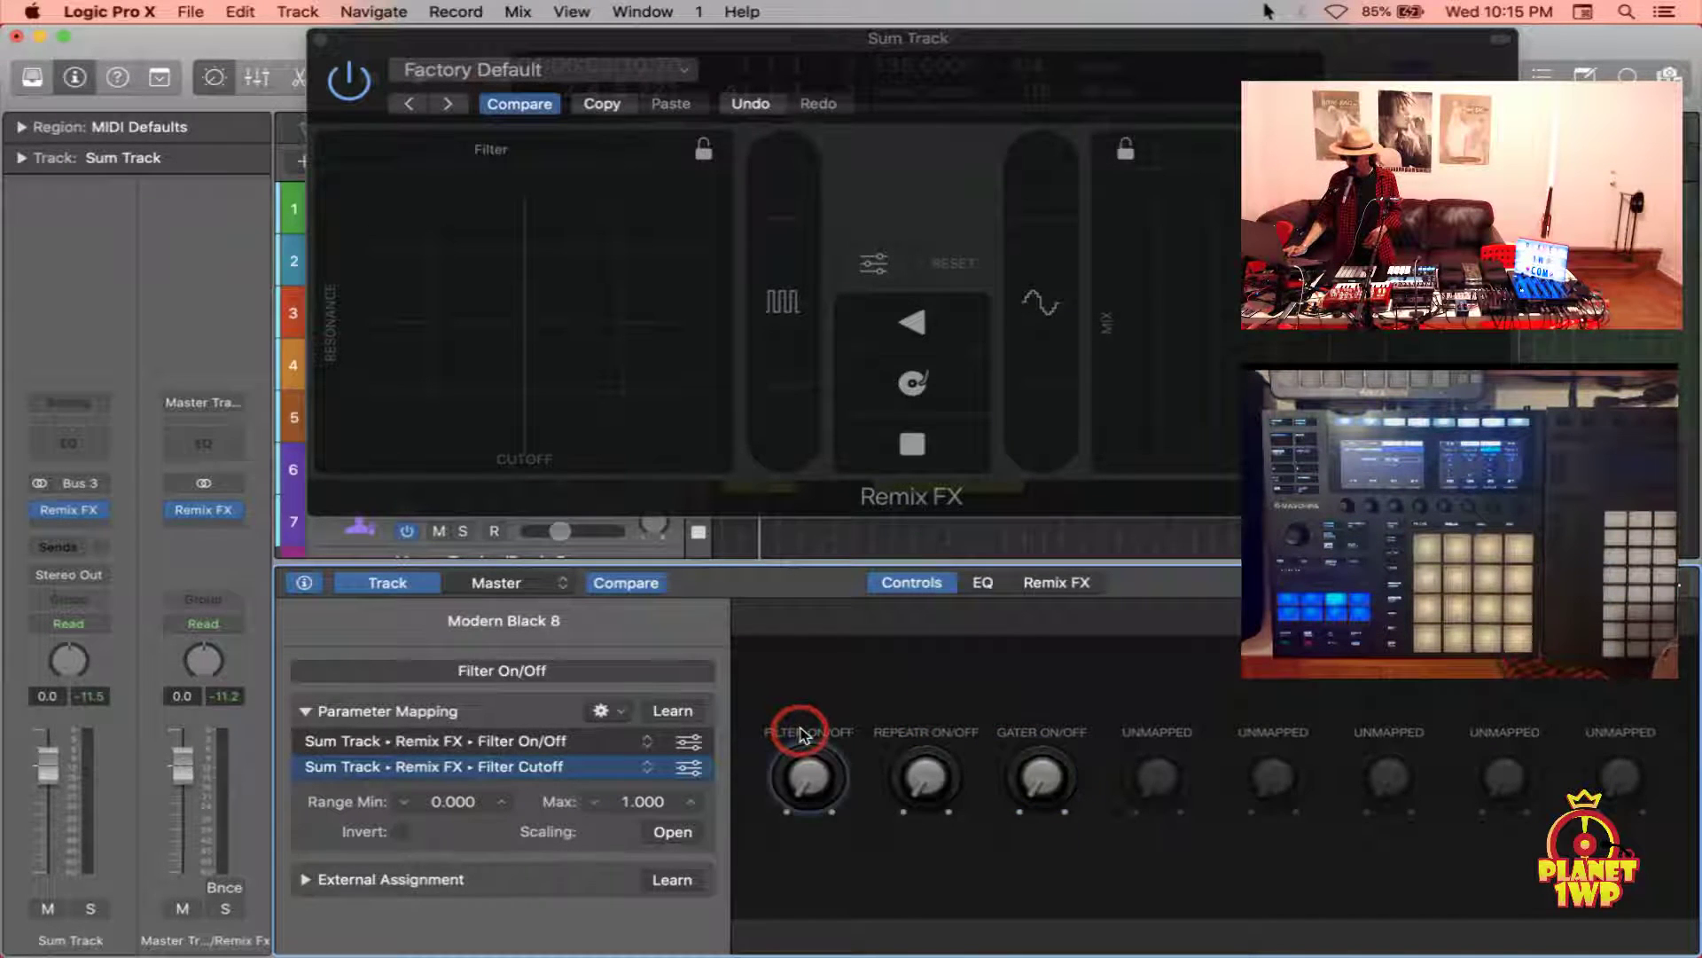
pyautogui.doubleClick(561, 683)
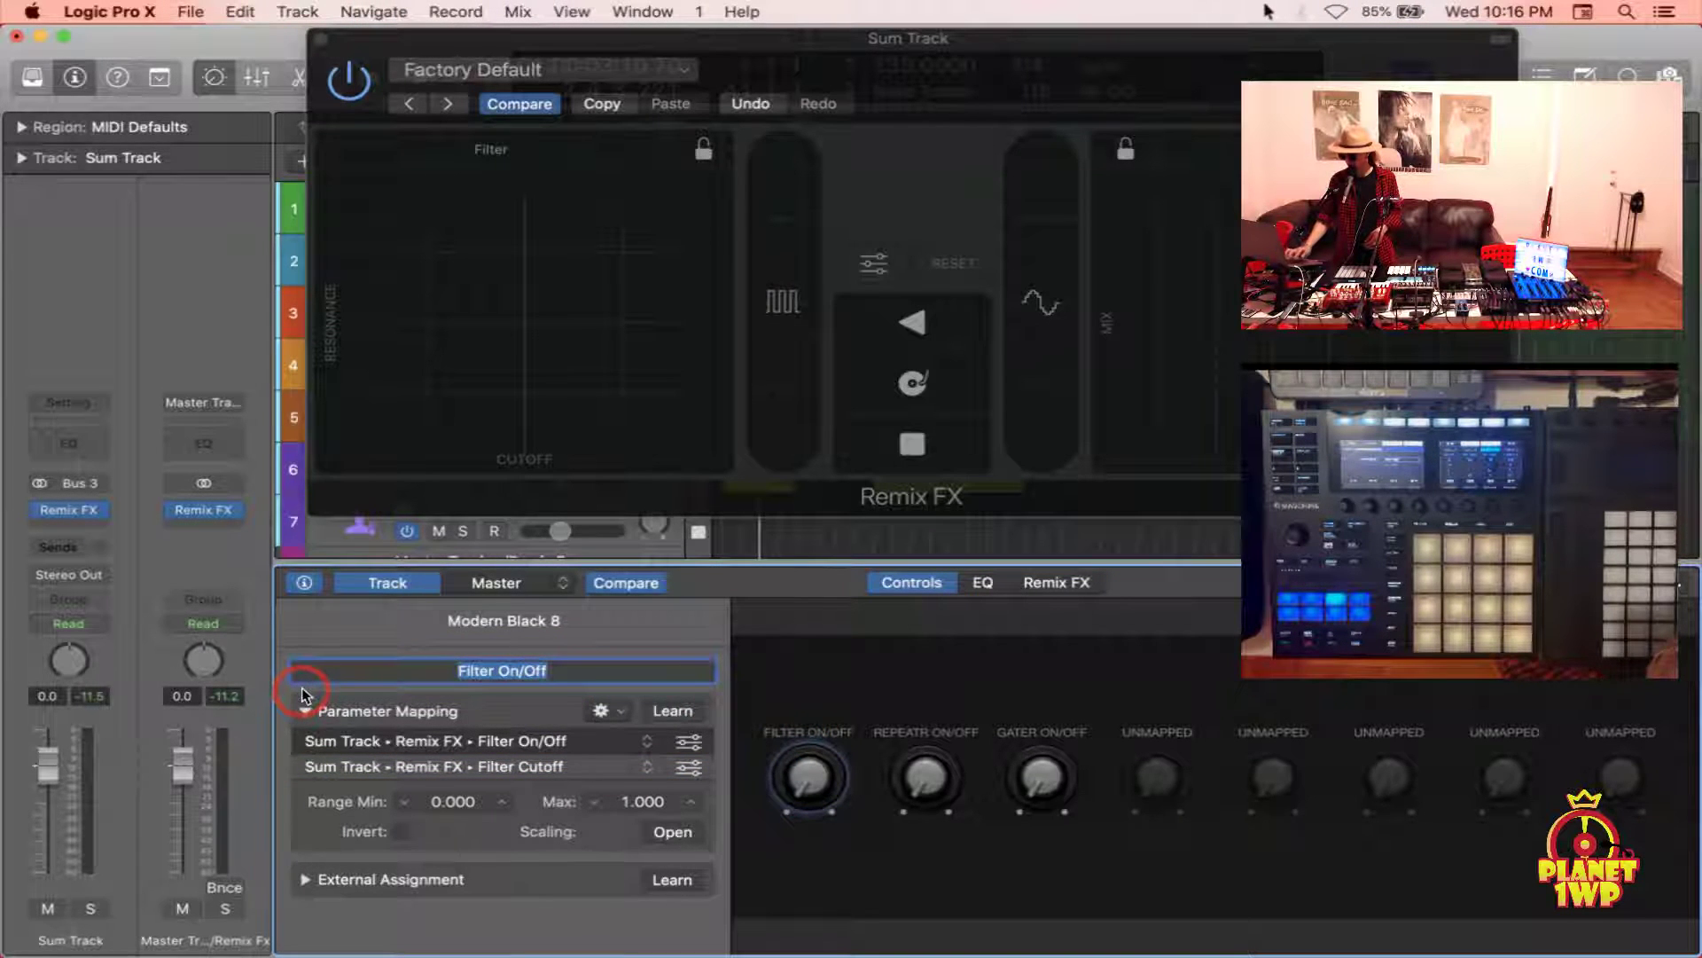
pyautogui.write('Filter')
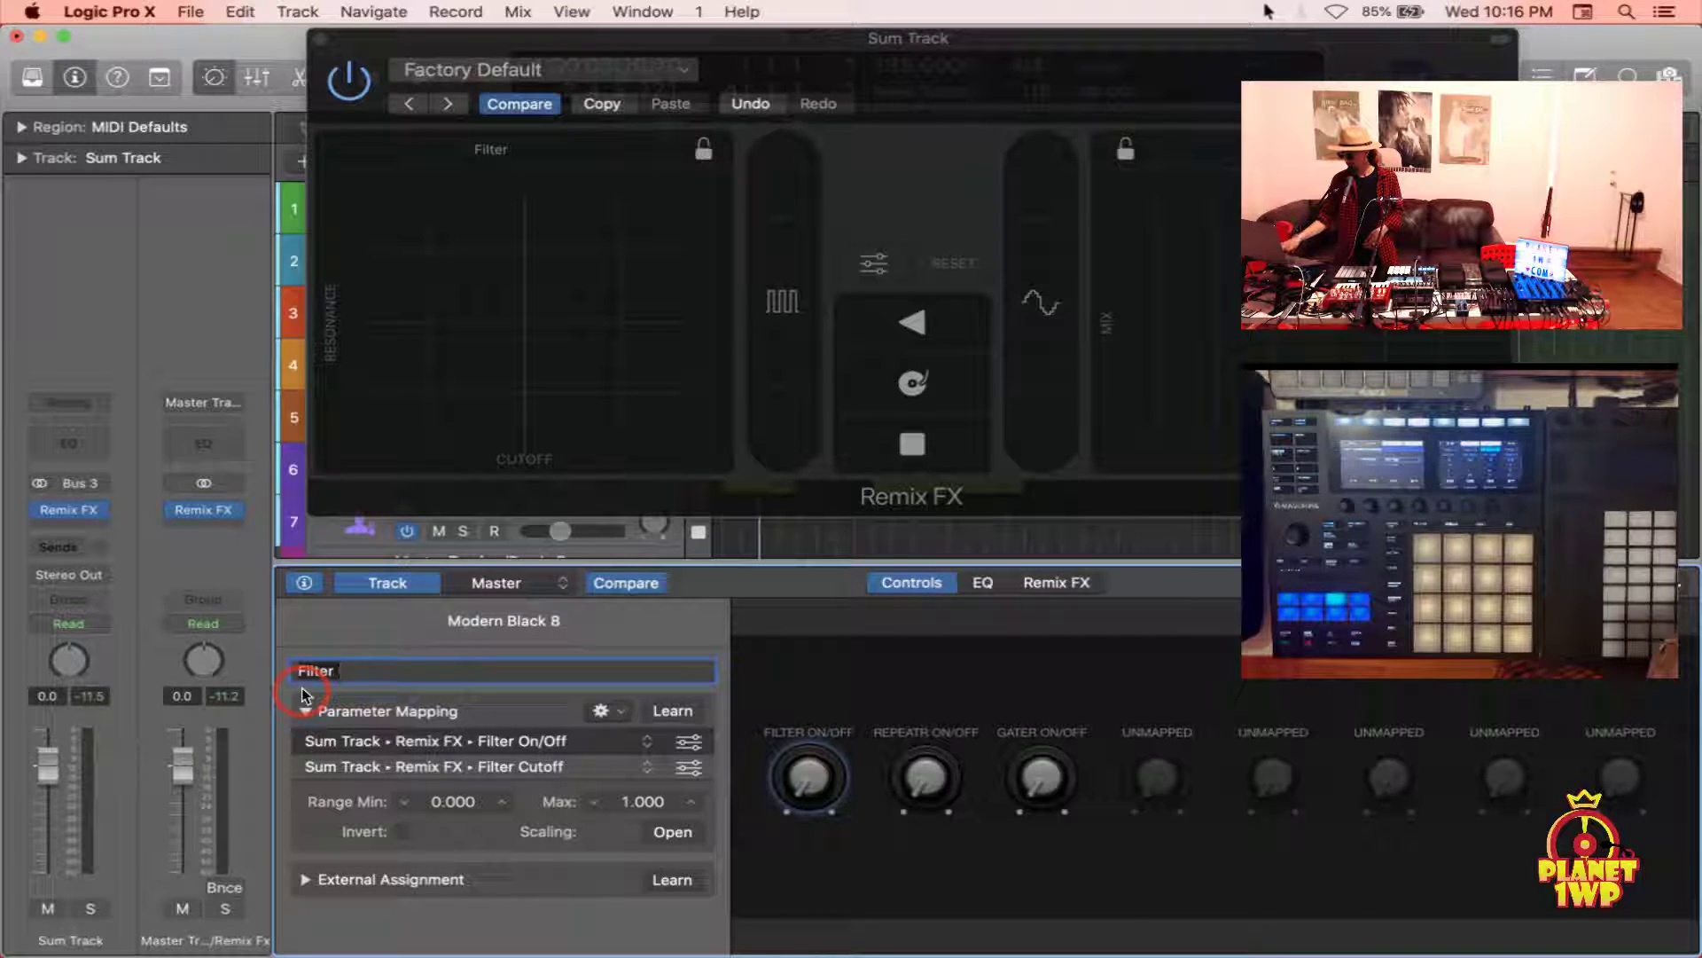
pyautogui.write('LoCut')
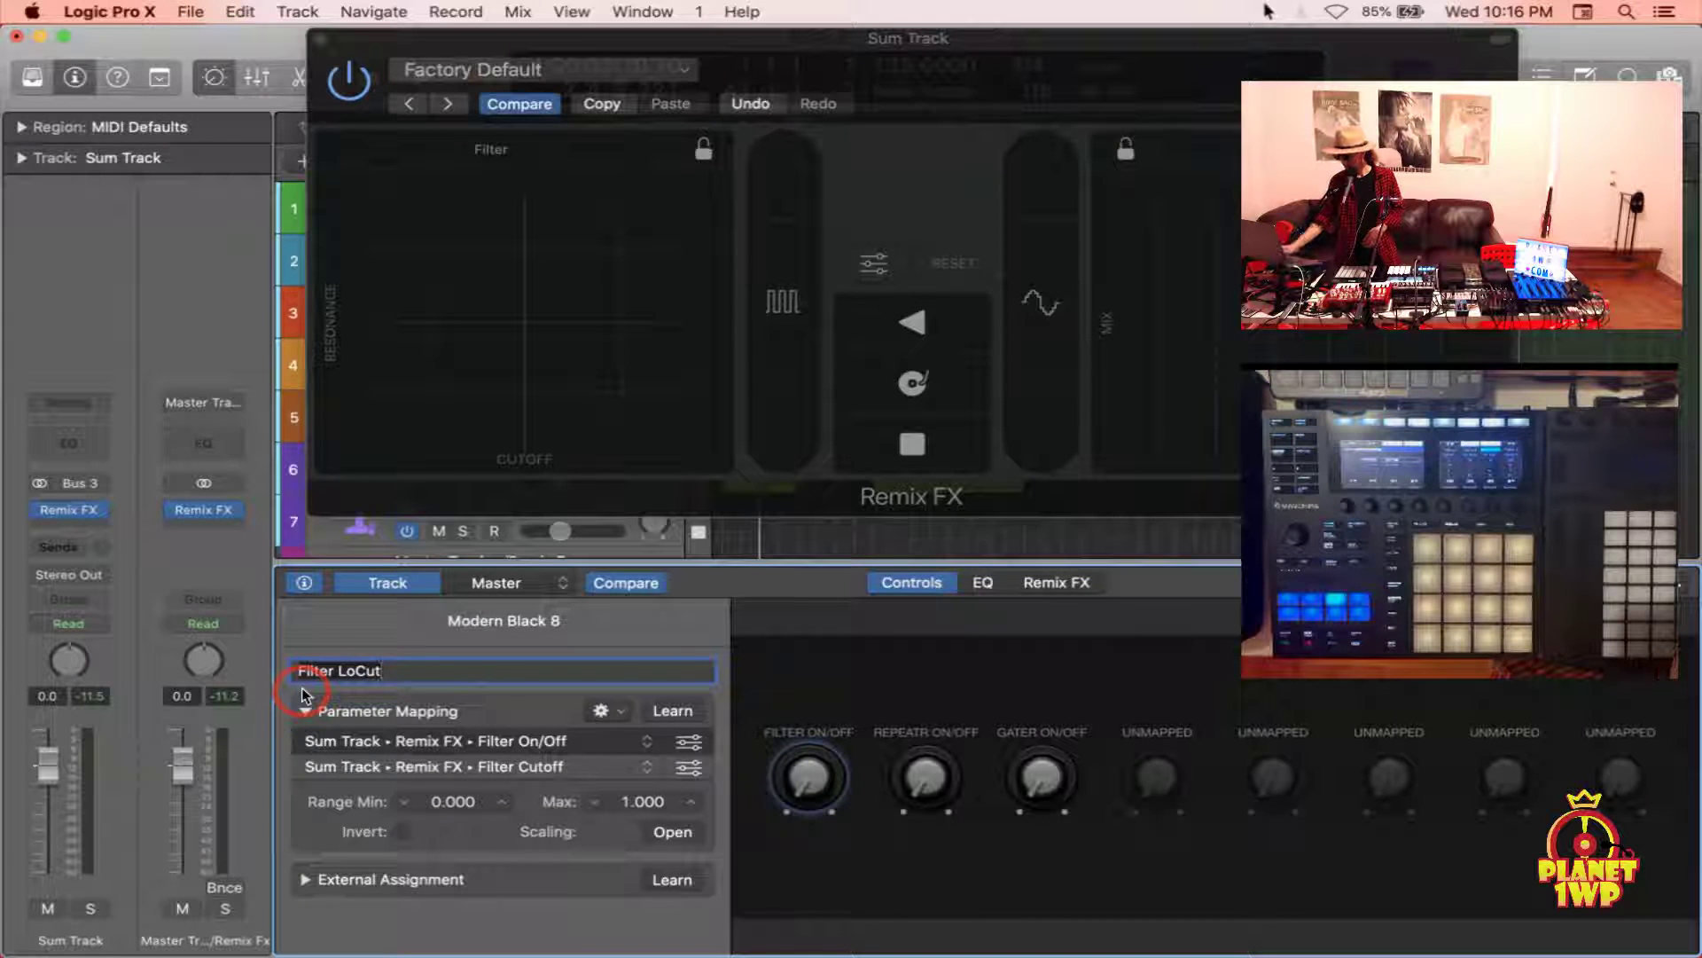
pyautogui.press('Return')
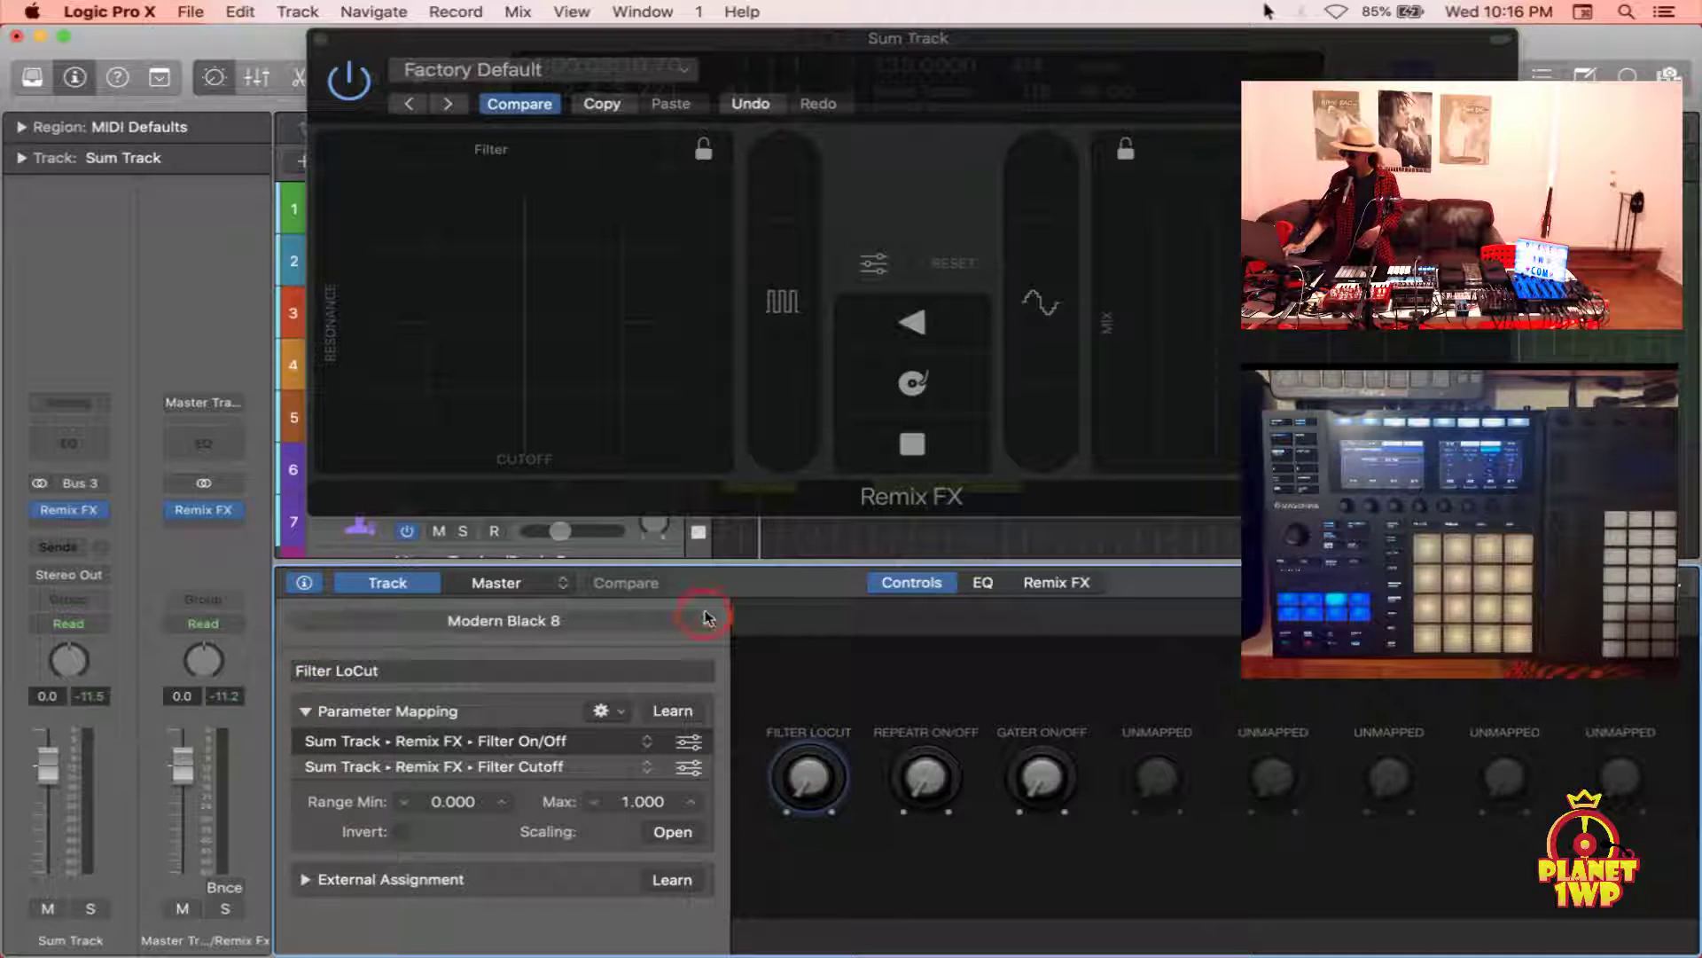
# Show the Filter LoCut knob's external assignments and learn Control Change Ch 1, 70 from the hardware controller
pyautogui.click(839, 871)
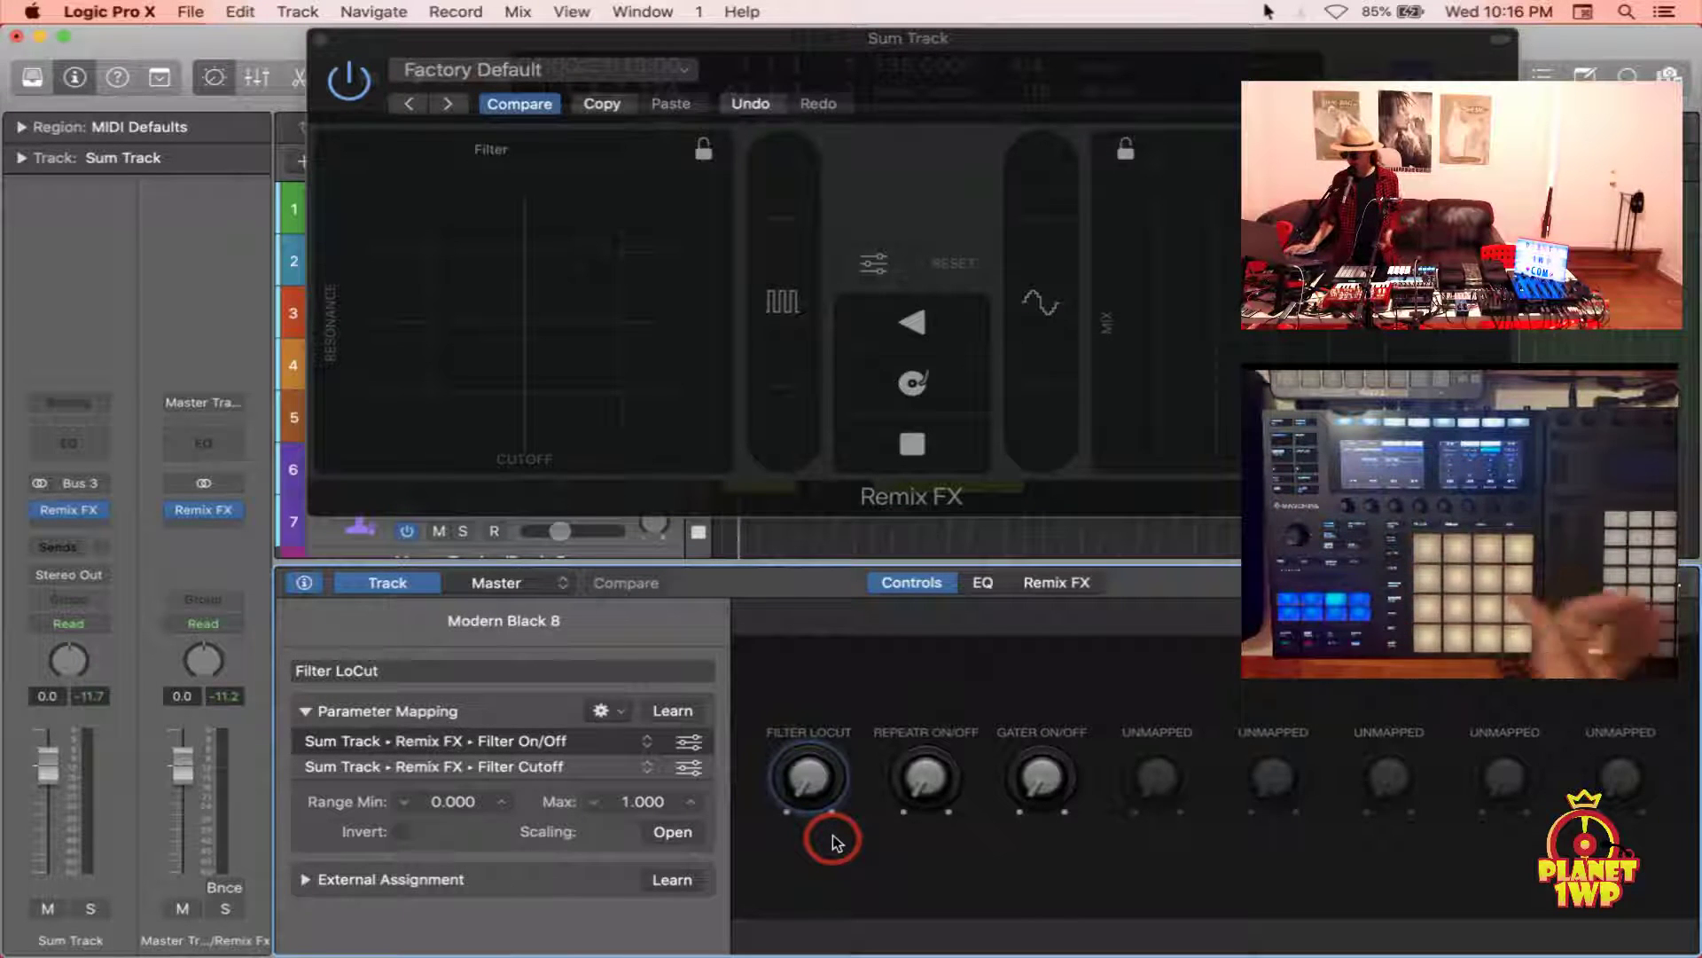
pyautogui.click(780, 811)
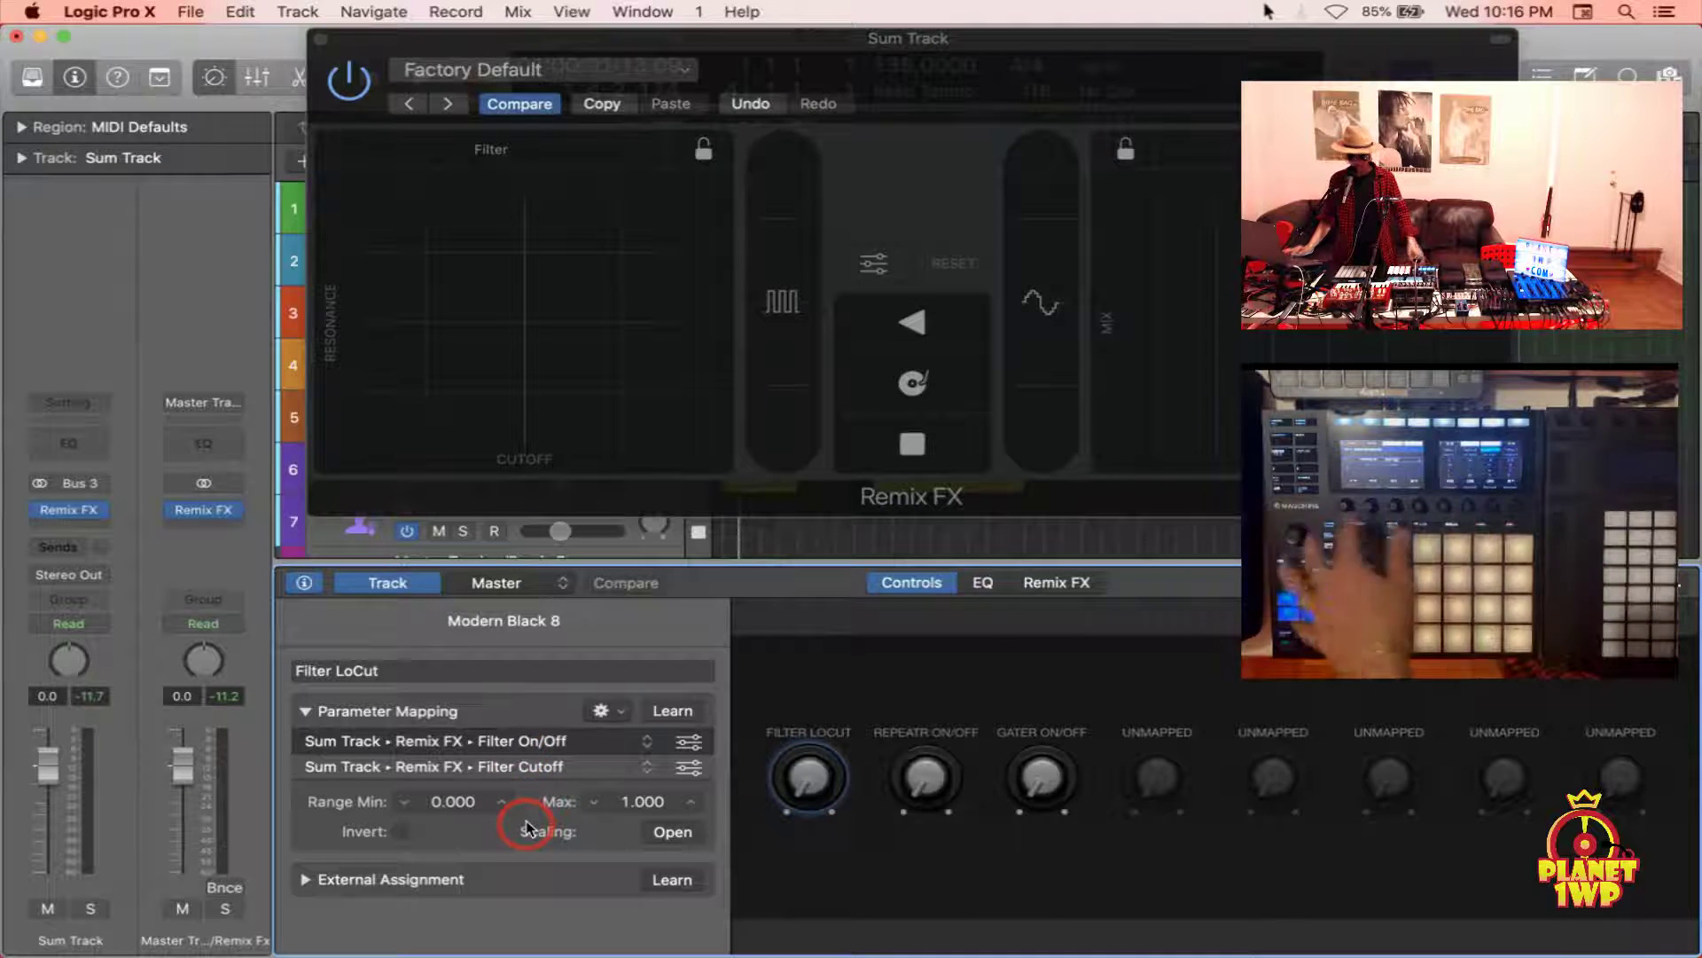
pyautogui.click(336, 880)
pyautogui.click(304, 710)
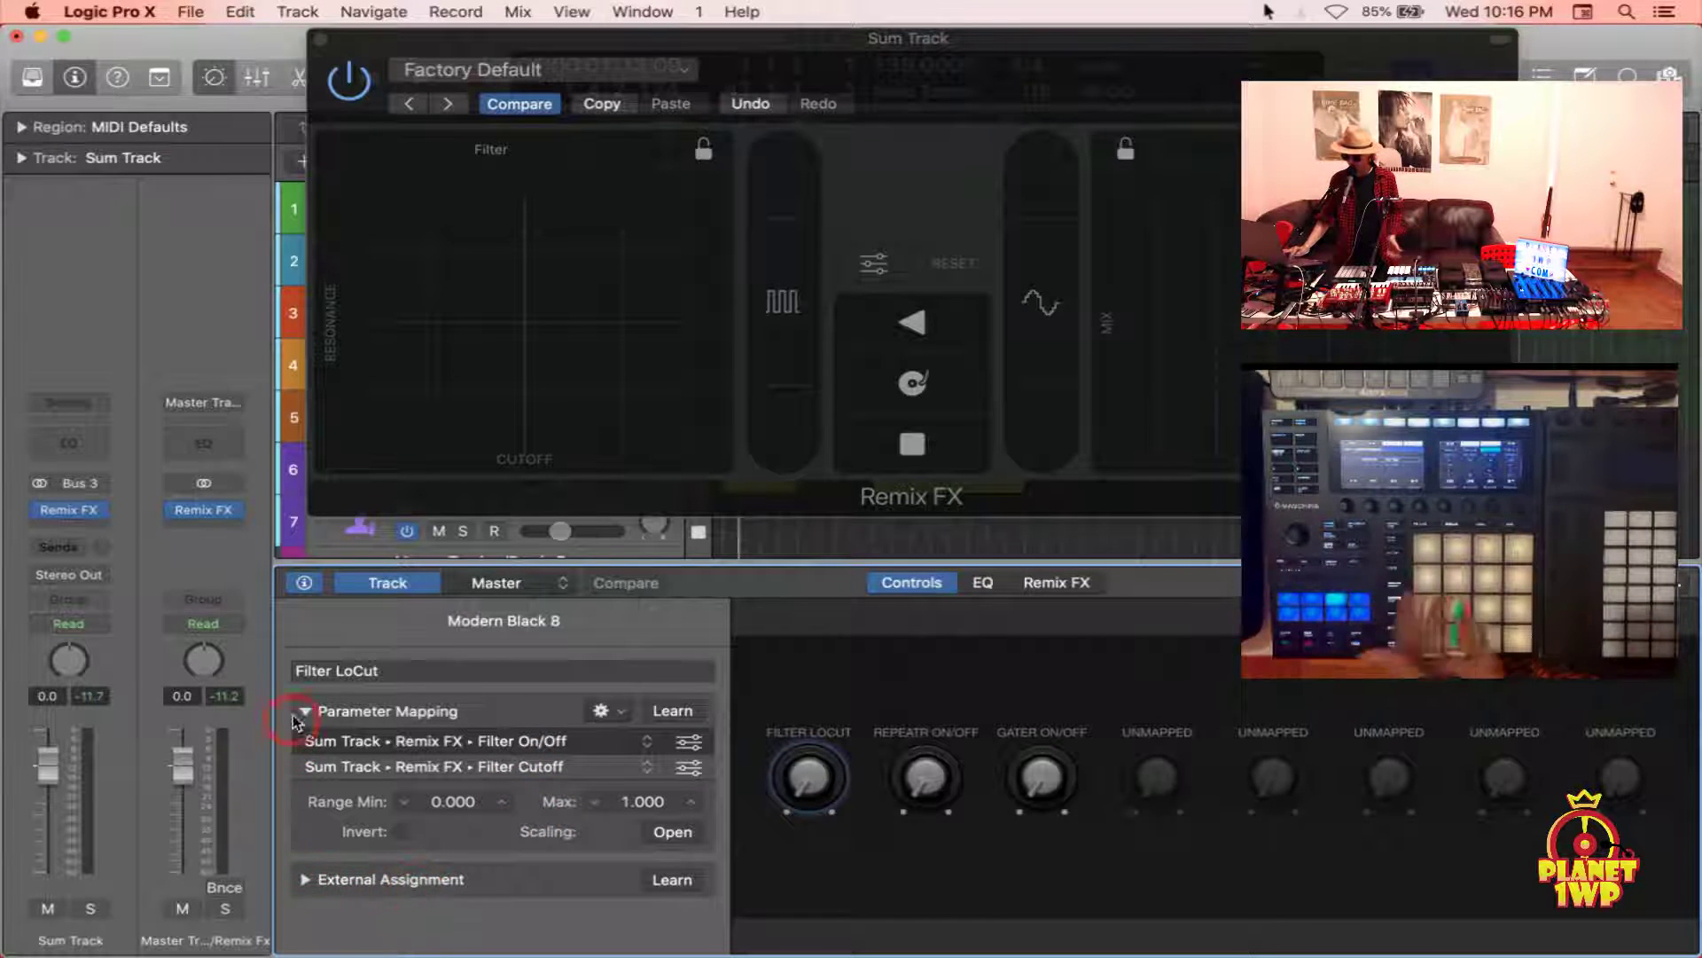
pyautogui.click(304, 756)
pyautogui.click(812, 779)
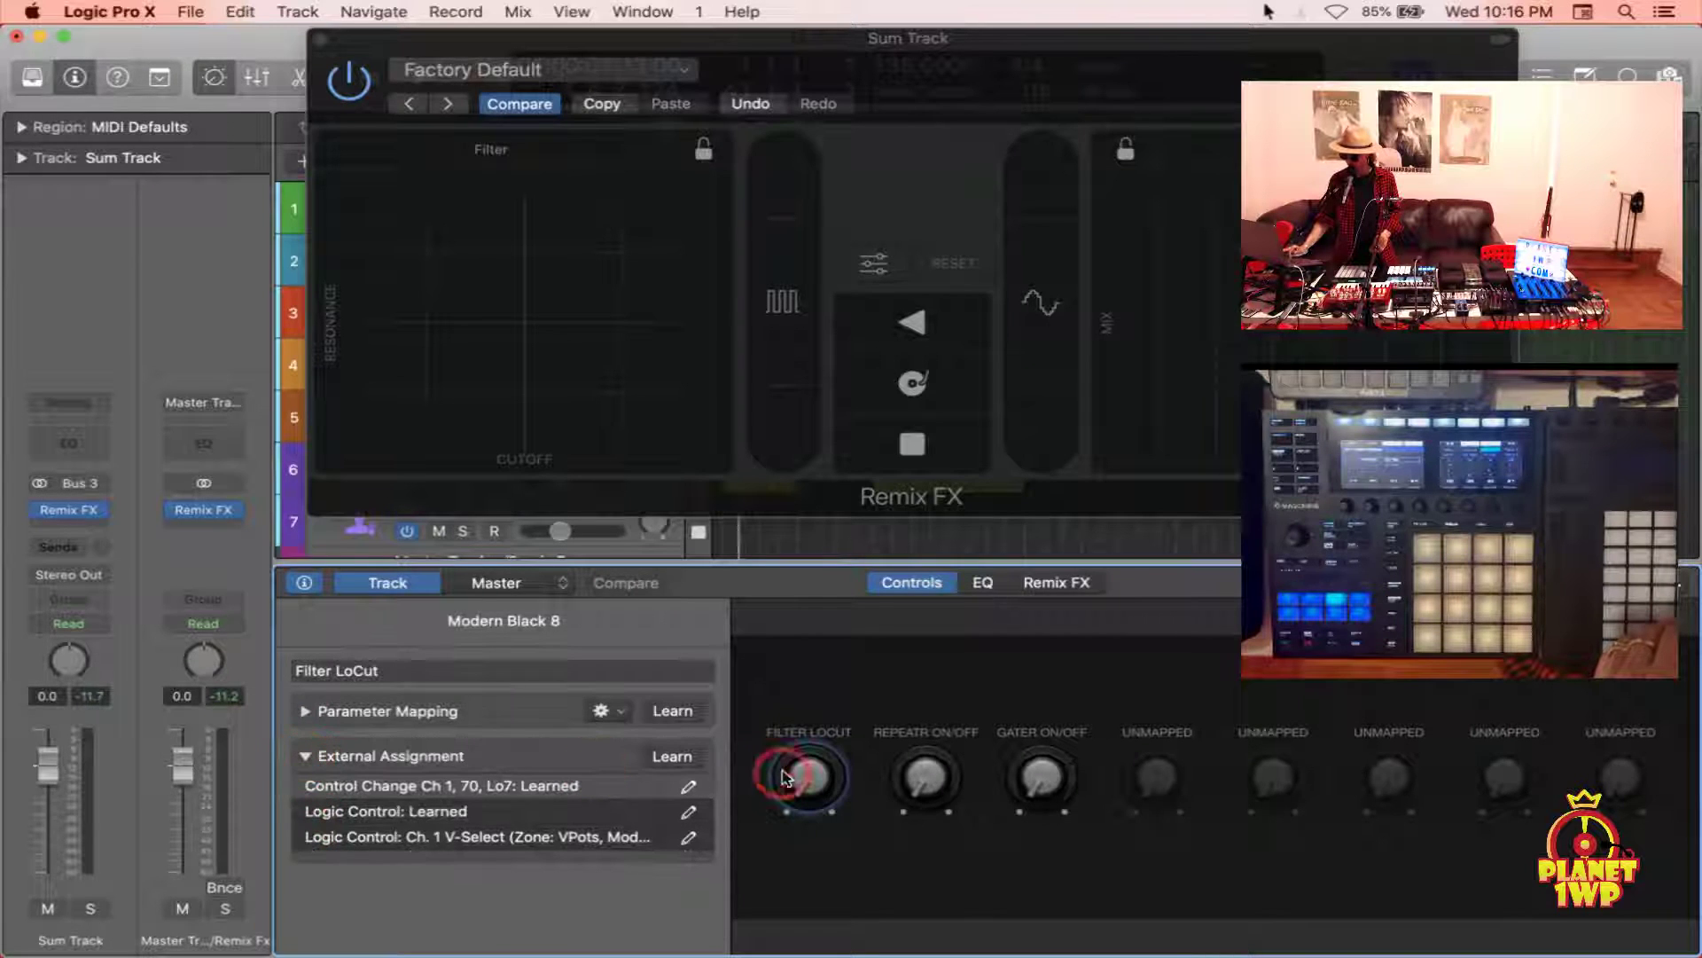
pyautogui.click(678, 758)
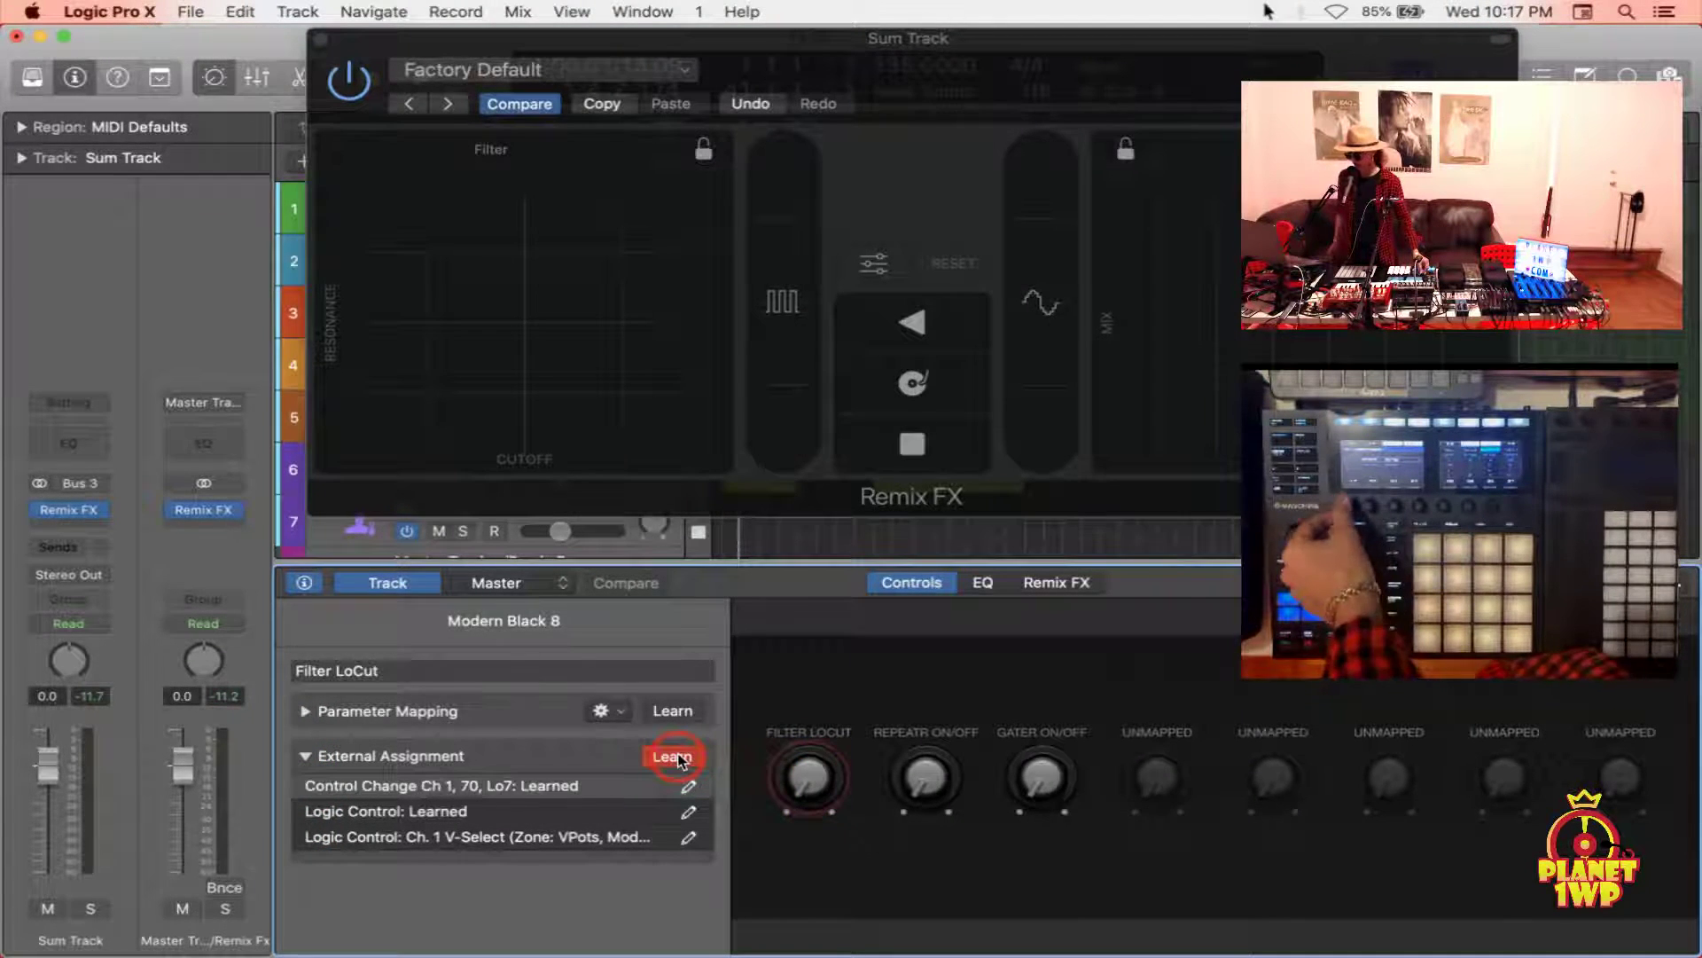
pyautogui.click(674, 757)
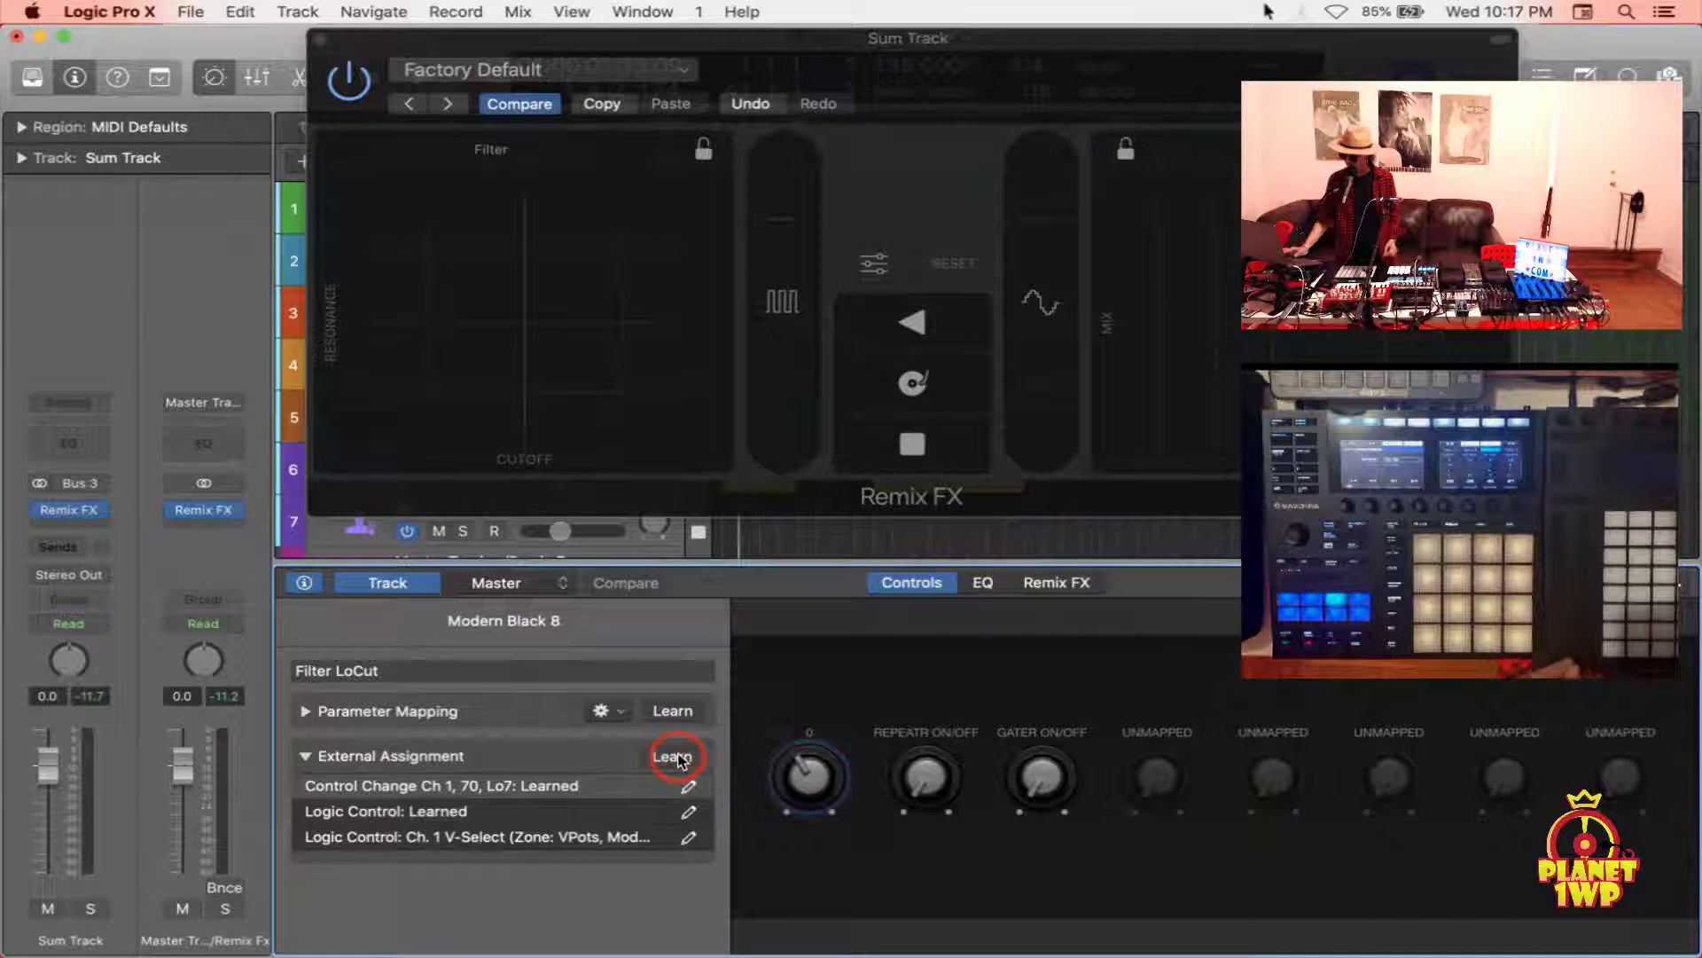
# Try to learn the Gater On/Off knob's external assignment from the hardware controller
pyautogui.click(929, 789)
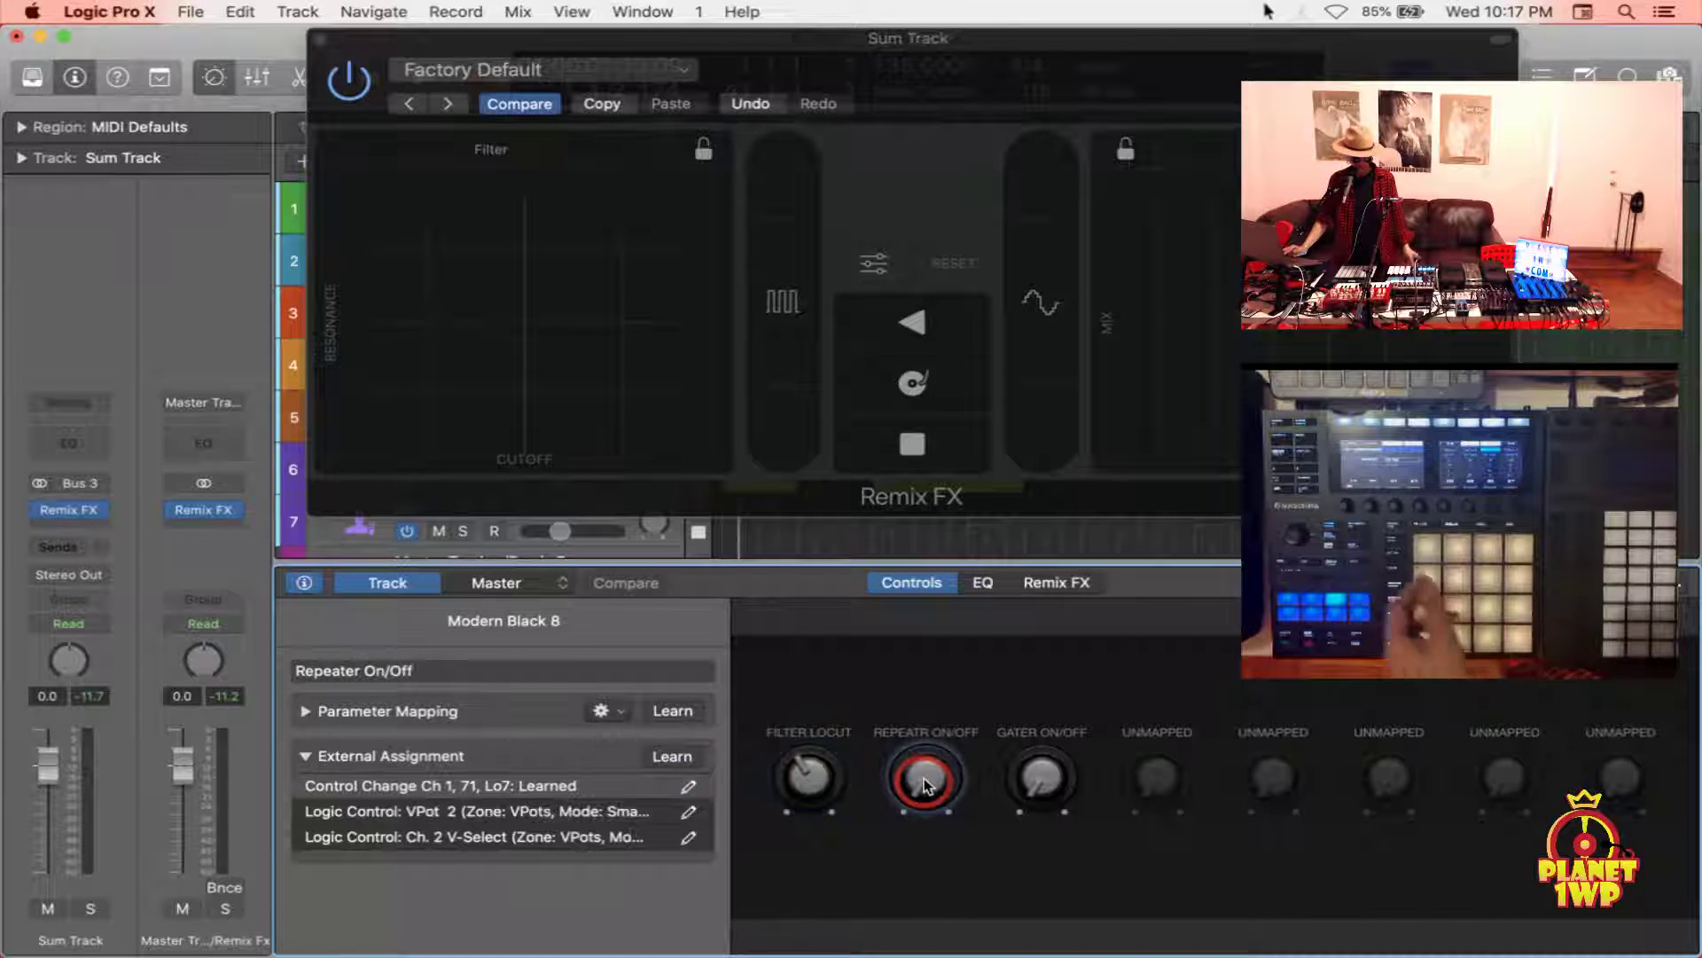
pyautogui.click(1039, 779)
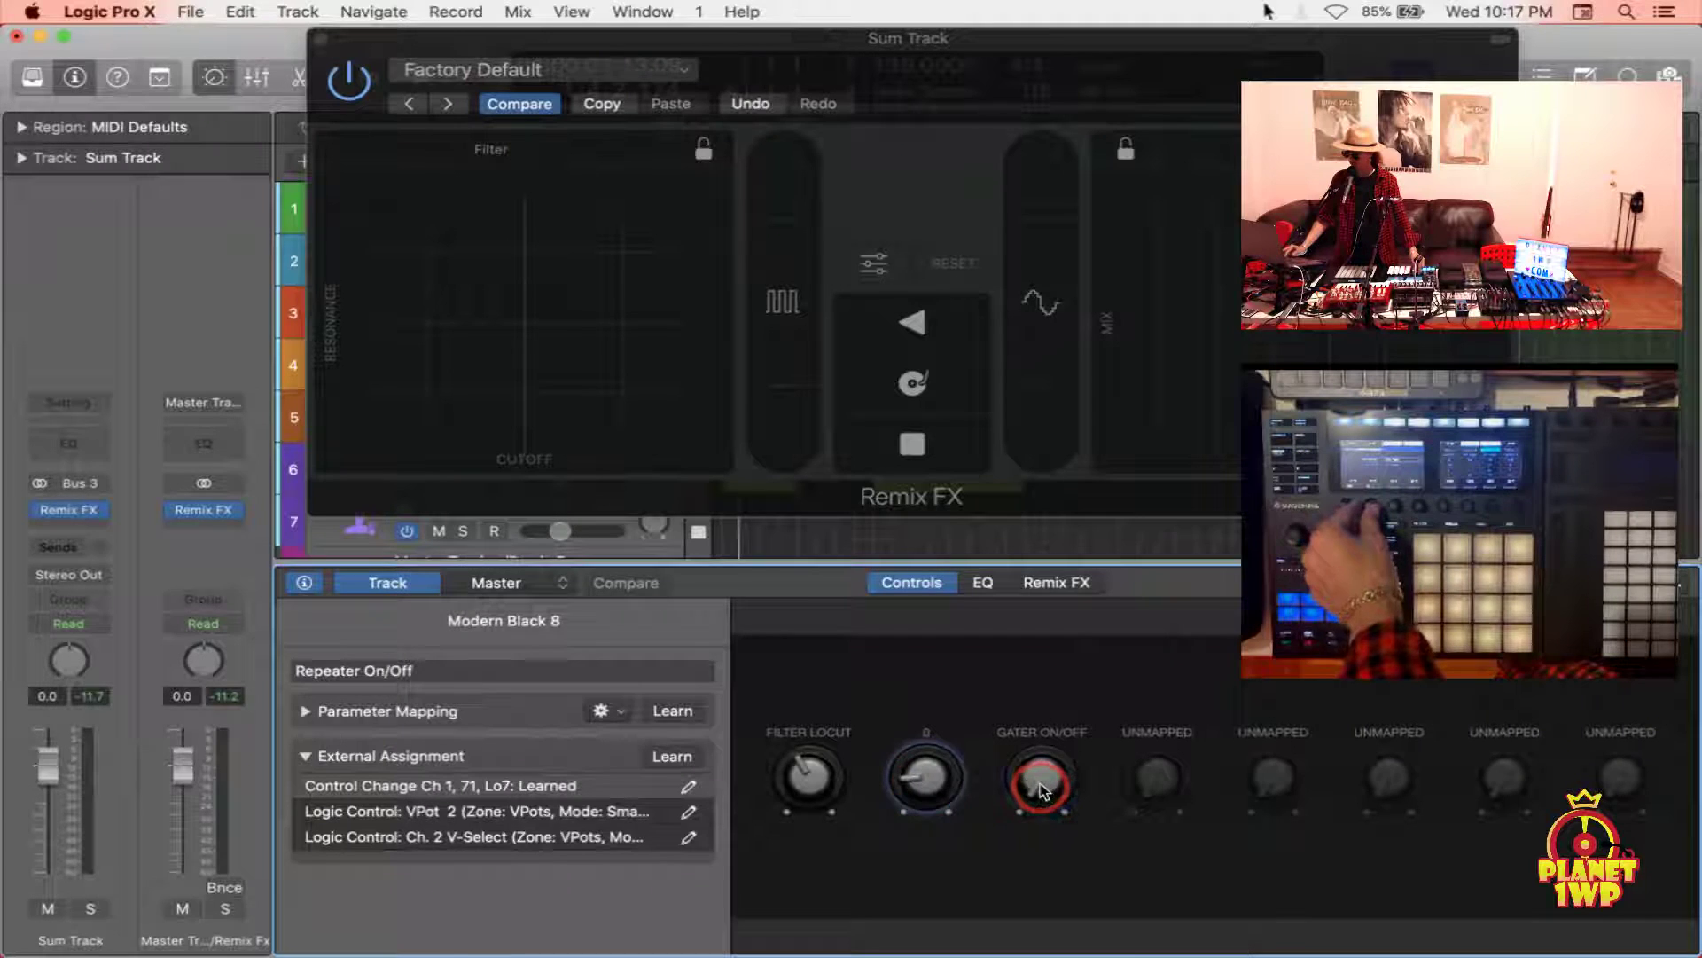
pyautogui.click(674, 756)
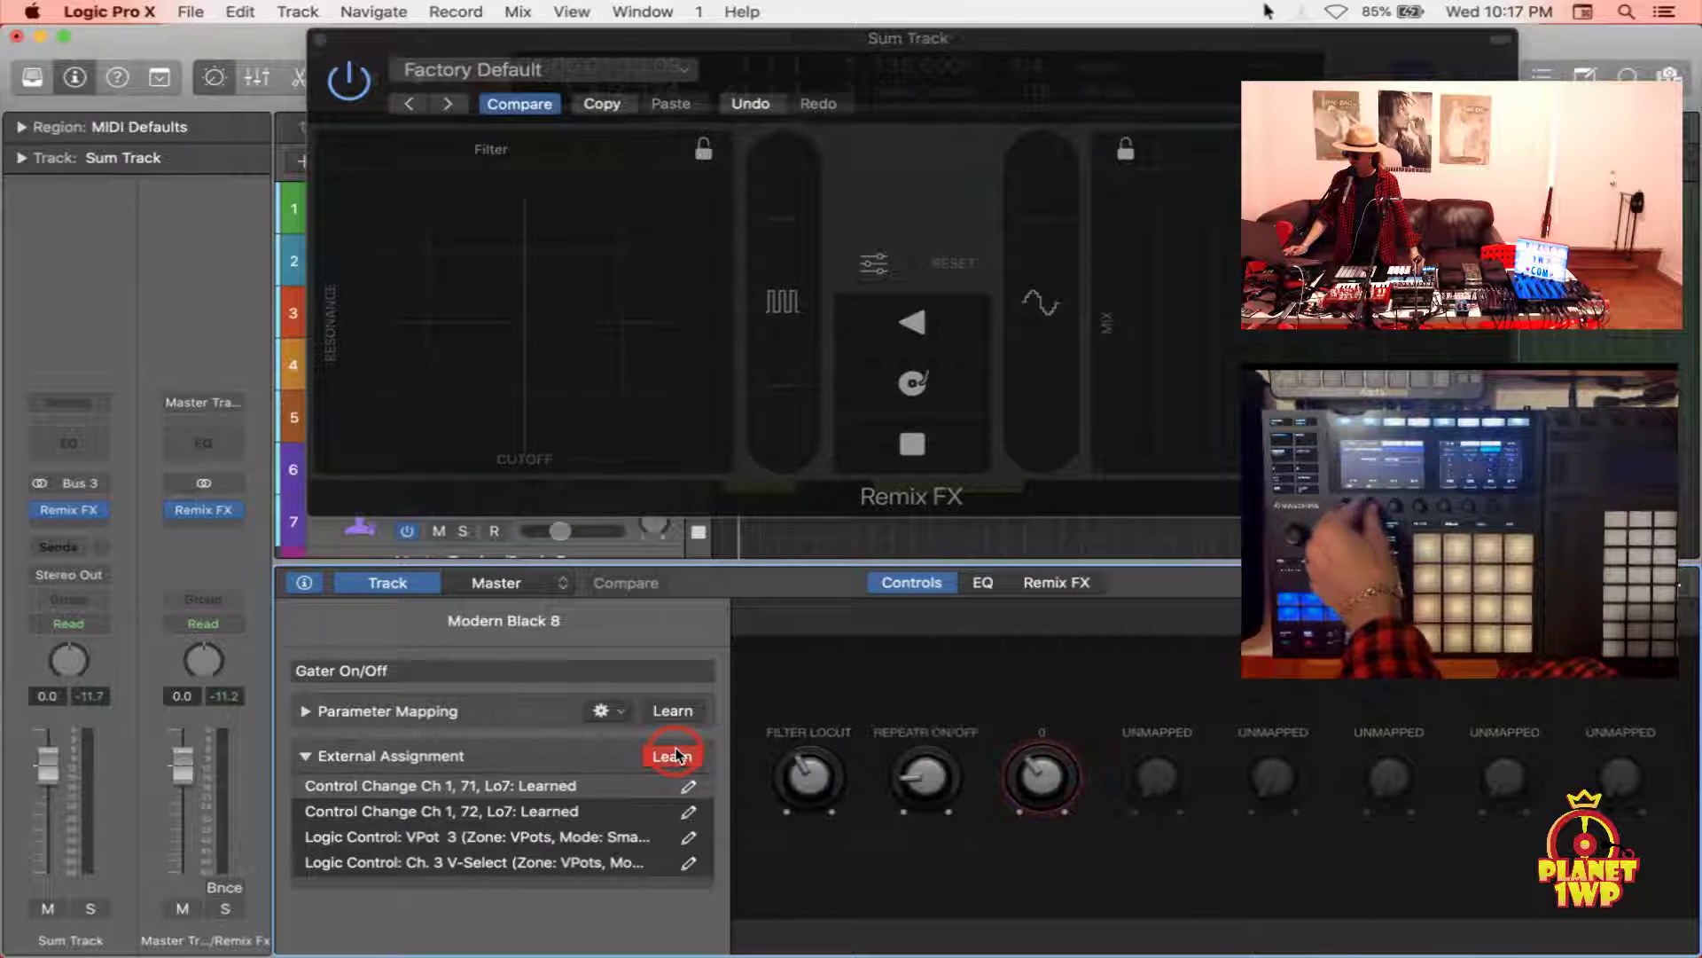
# Learn Control Change Ch 1, 71 from the hardware controller as the Repeater On/Off knob's external assignment
pyautogui.click(909, 789)
pyautogui.click(667, 757)
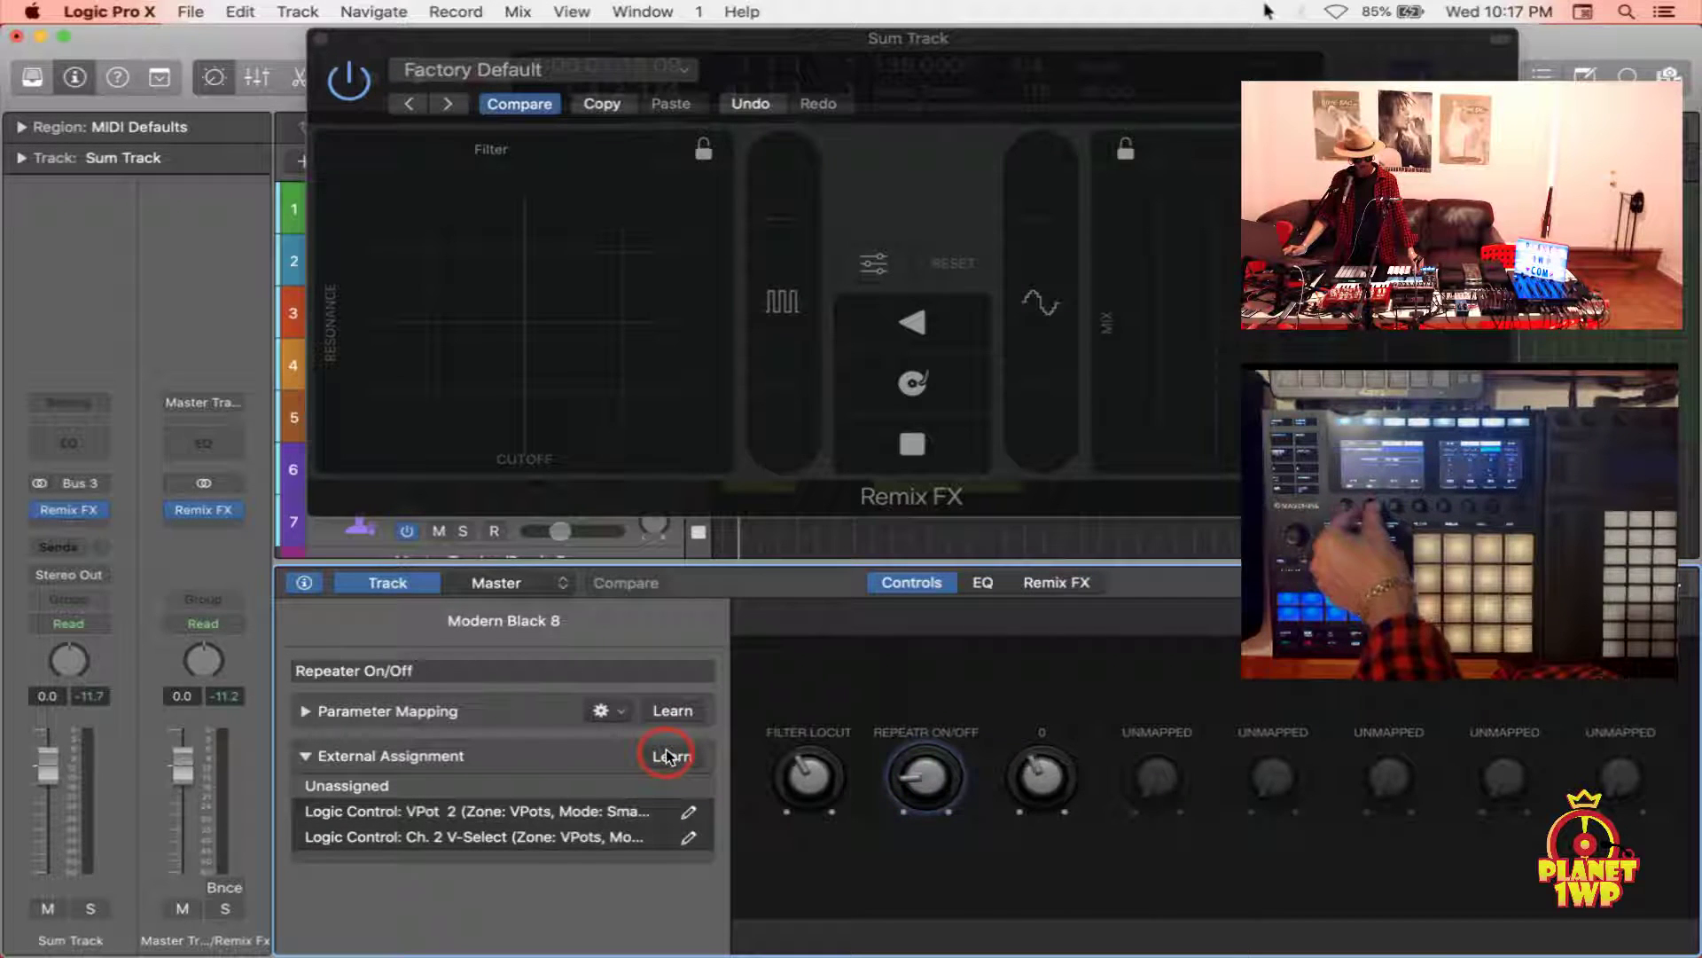
pyautogui.click(672, 756)
pyautogui.click(927, 777)
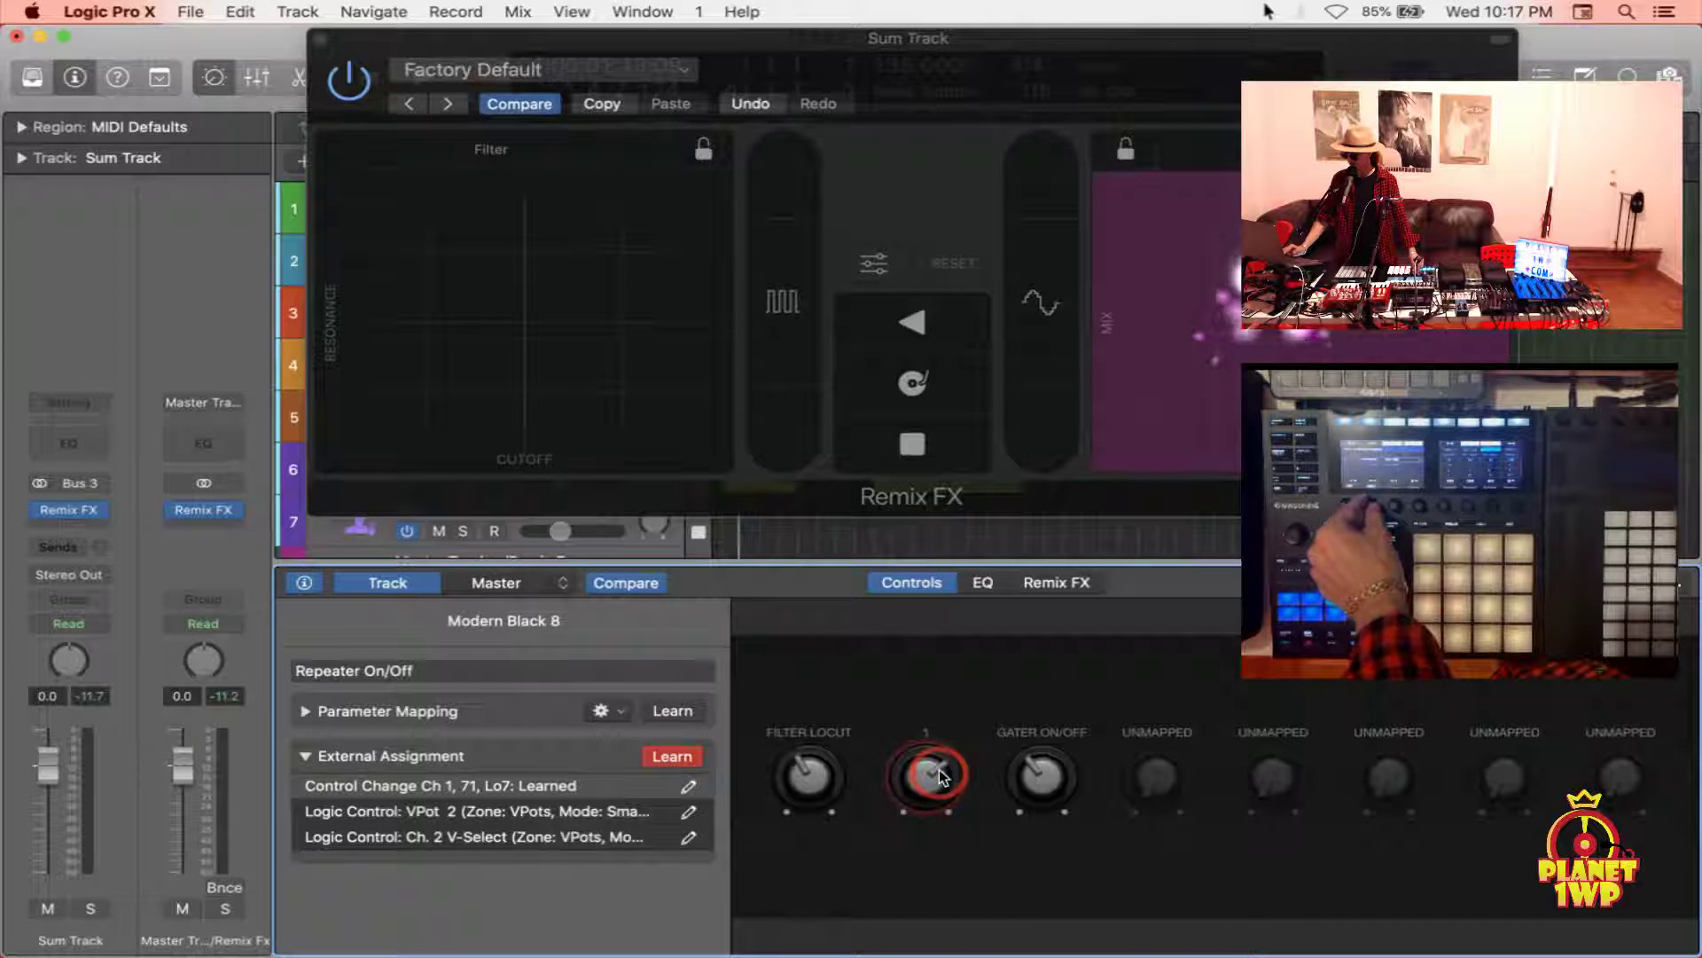
pyautogui.click(573, 743)
pyautogui.click(673, 756)
# Learn Control Change Ch 1, 72 from the hardware controller as the Gater On/Off knob's external assignment
pyautogui.click(1039, 777)
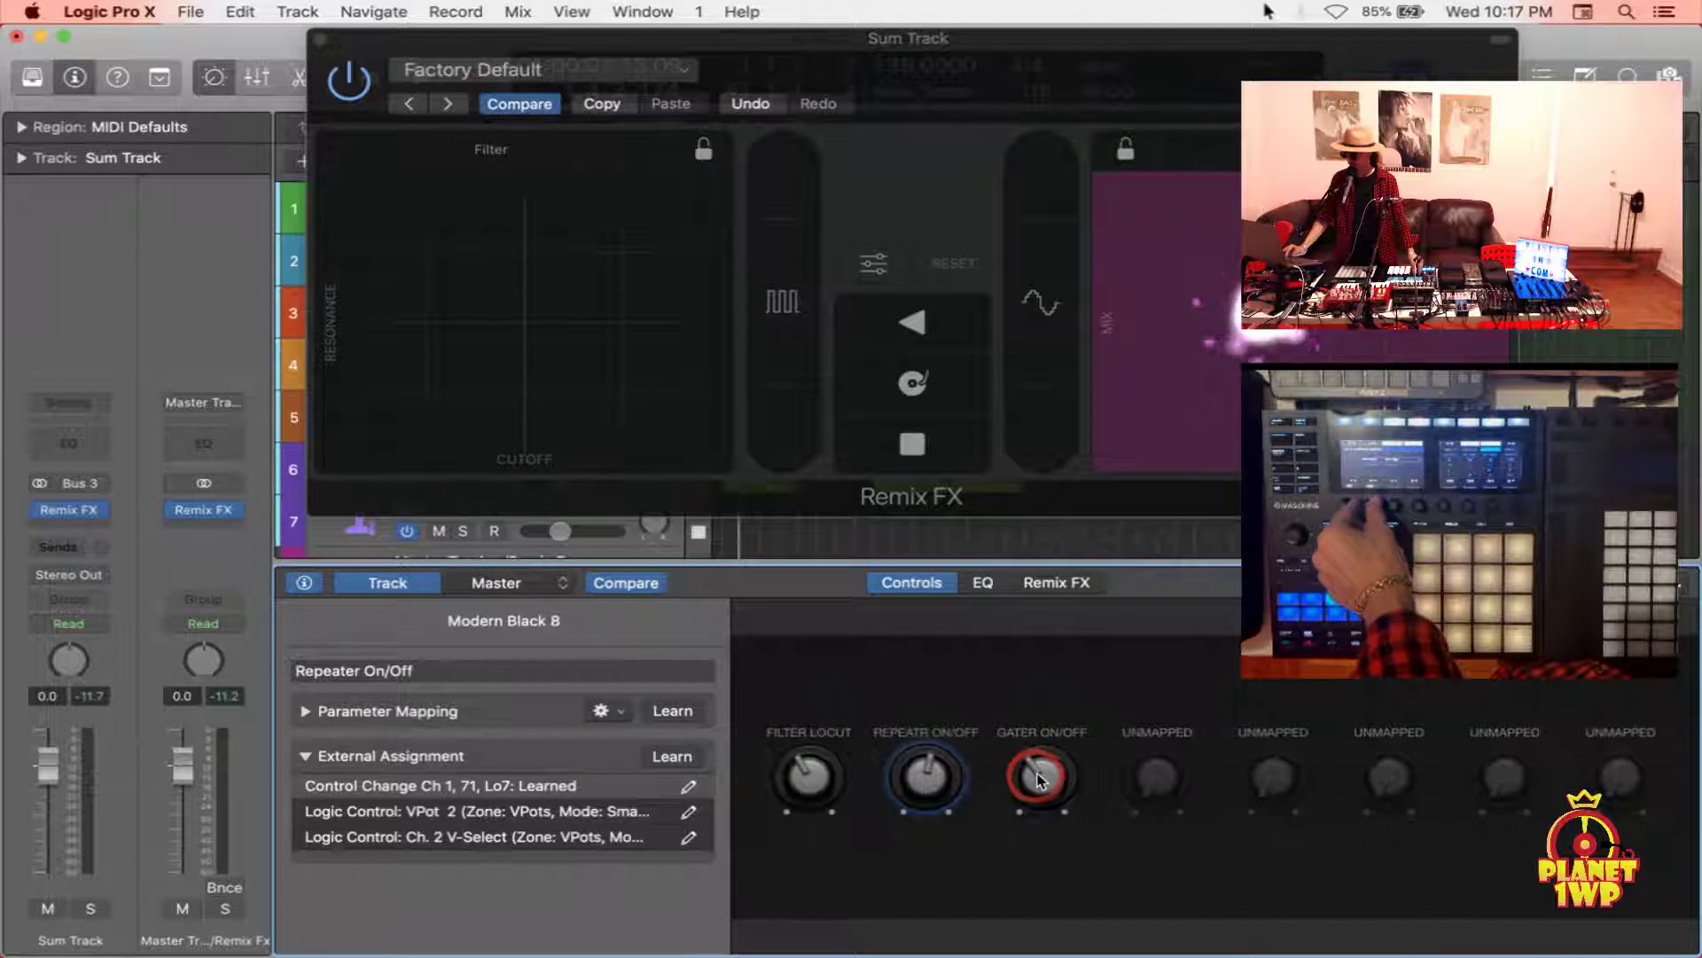
pyautogui.click(707, 756)
pyautogui.click(305, 756)
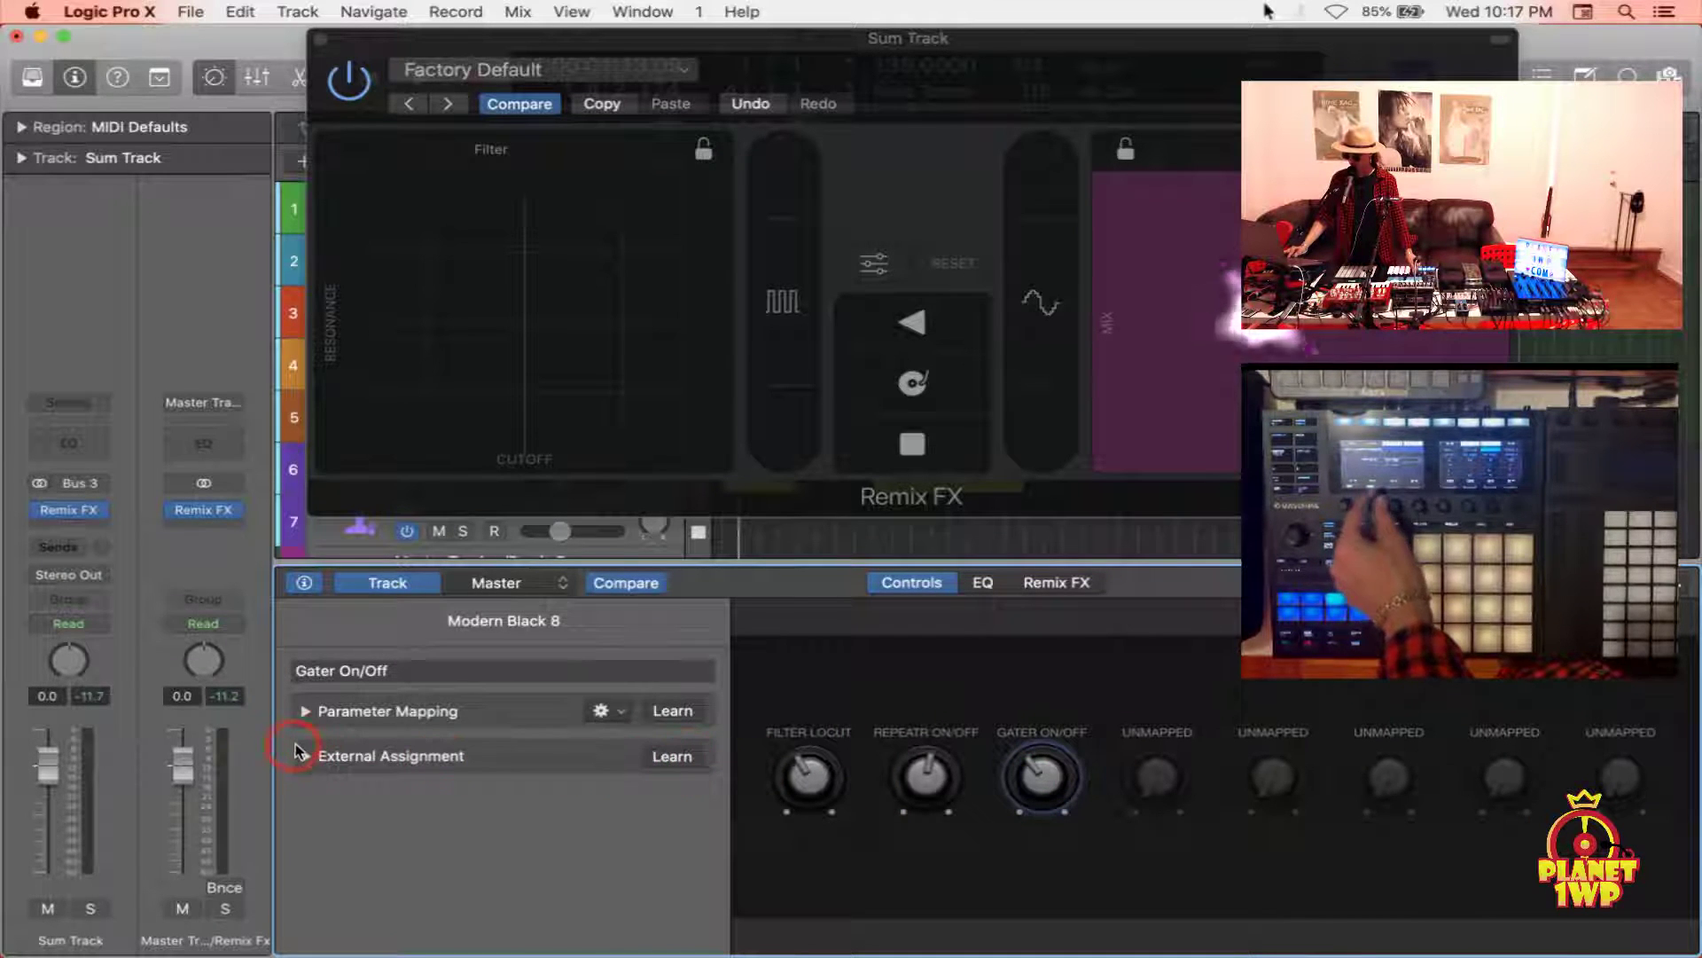
pyautogui.click(675, 814)
pyautogui.click(671, 757)
pyautogui.click(671, 757)
pyautogui.click(1189, 587)
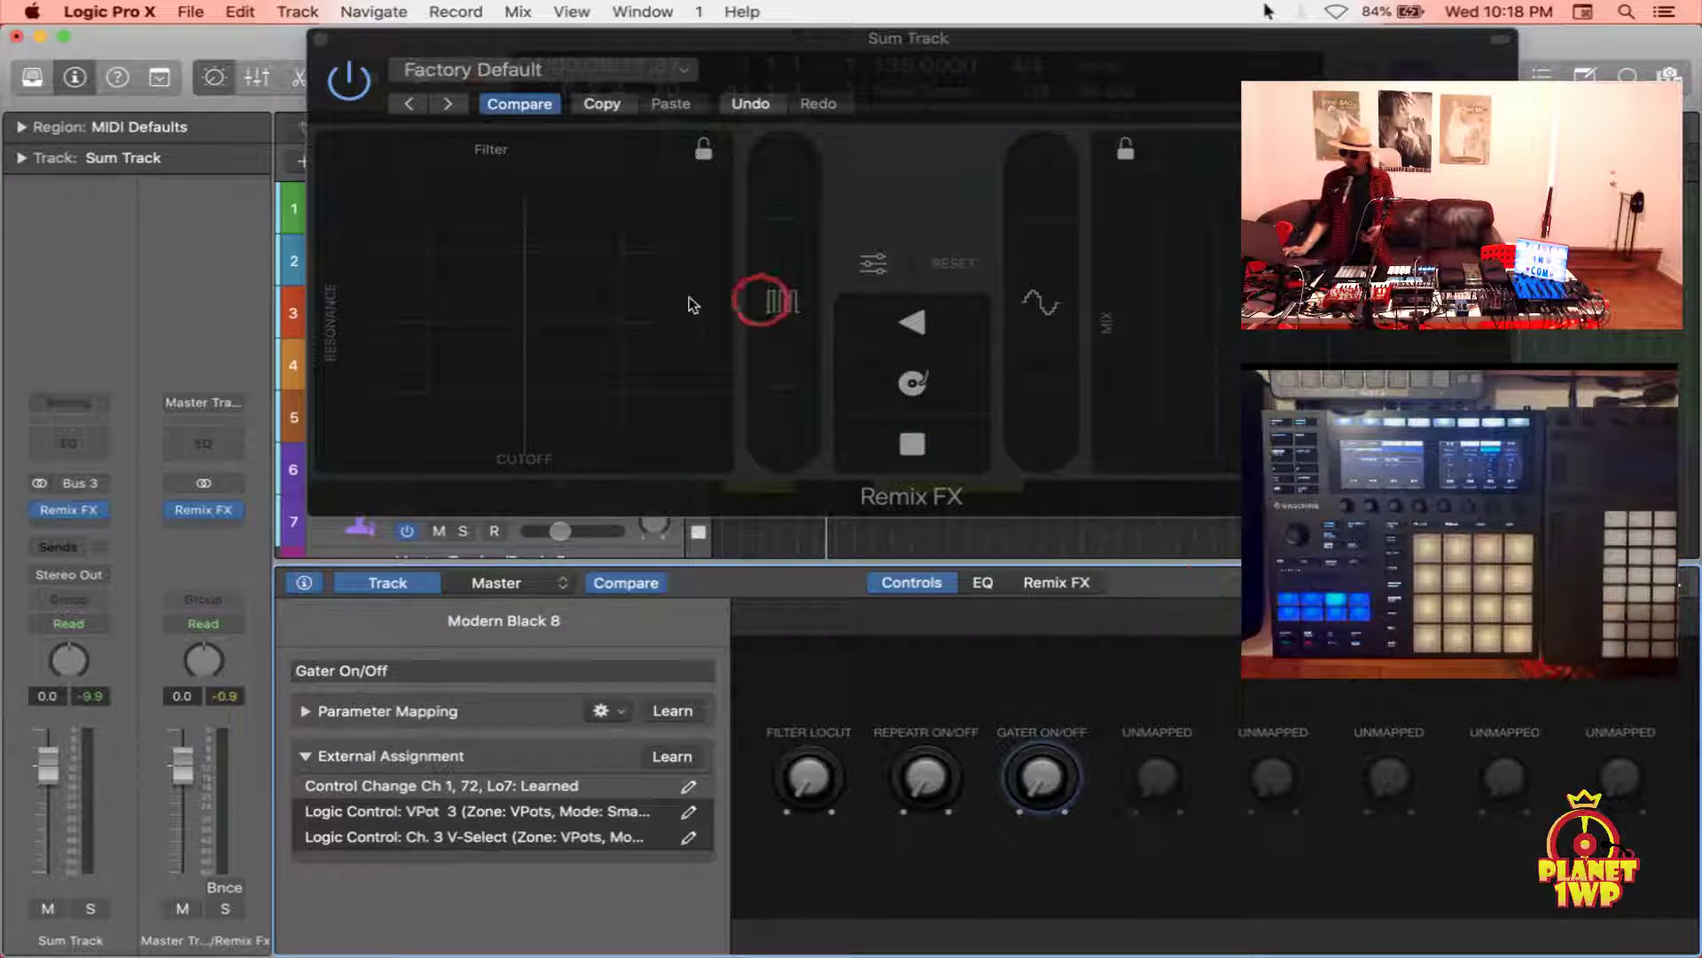
# Close the Sum Track's Remix FX window and bypass Remix FX on that track
pyautogui.click(320, 41)
pyautogui.click(112, 603)
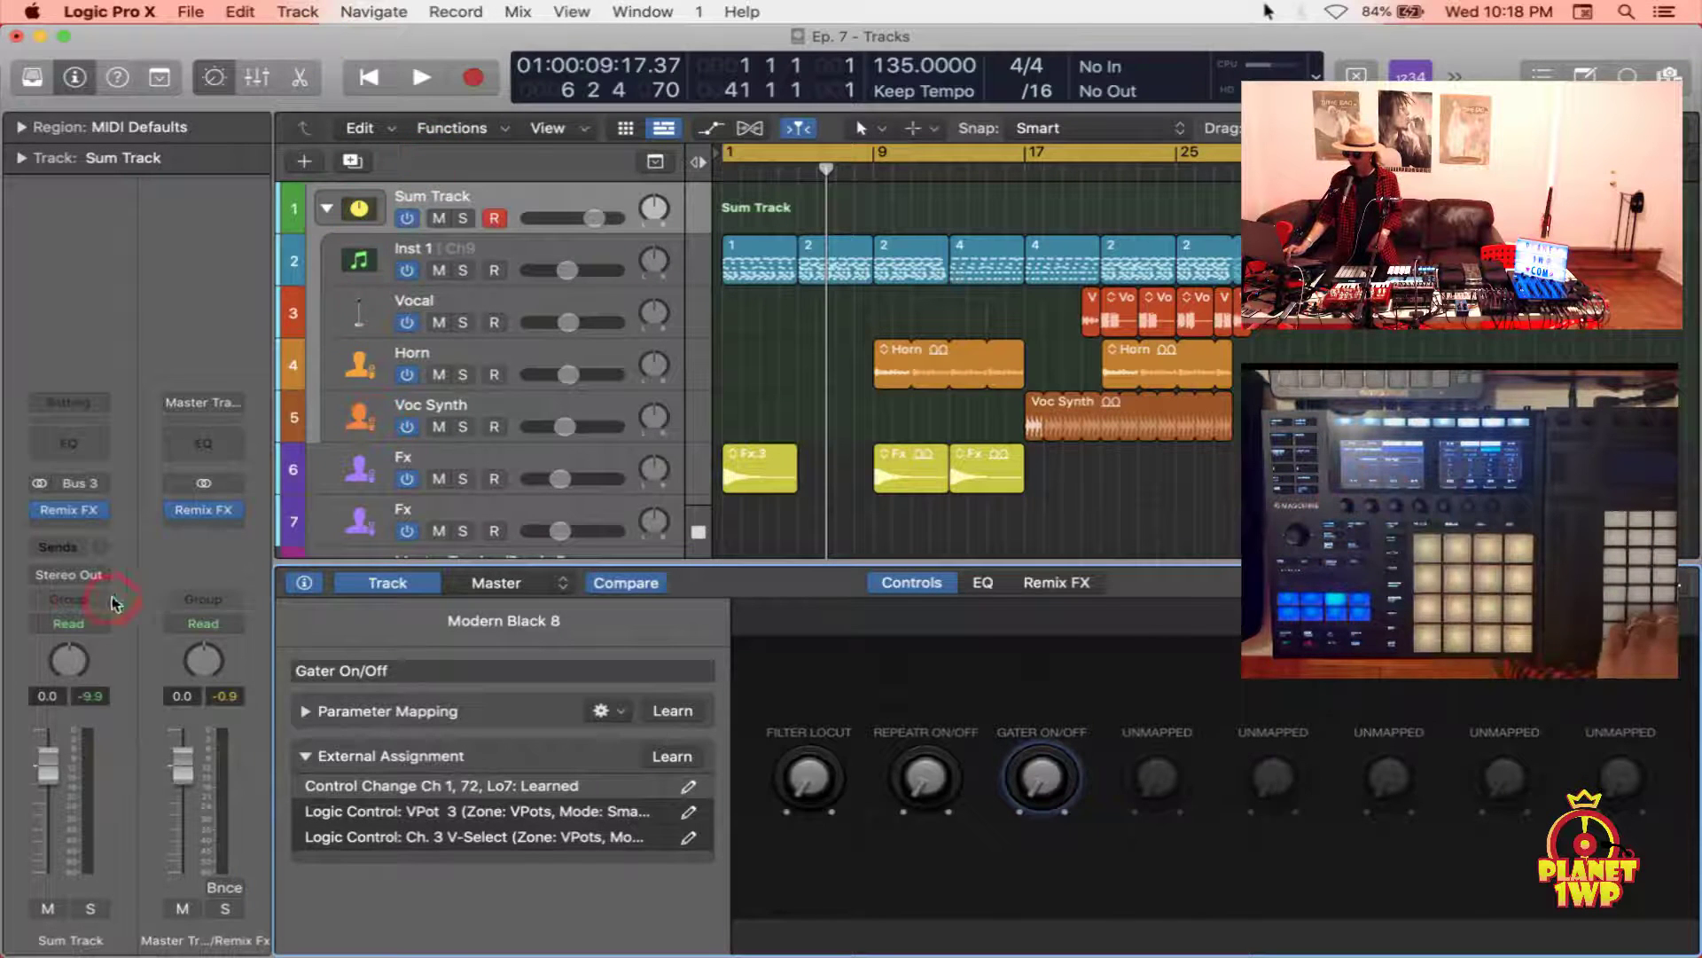
pyautogui.moveTo(101, 516)
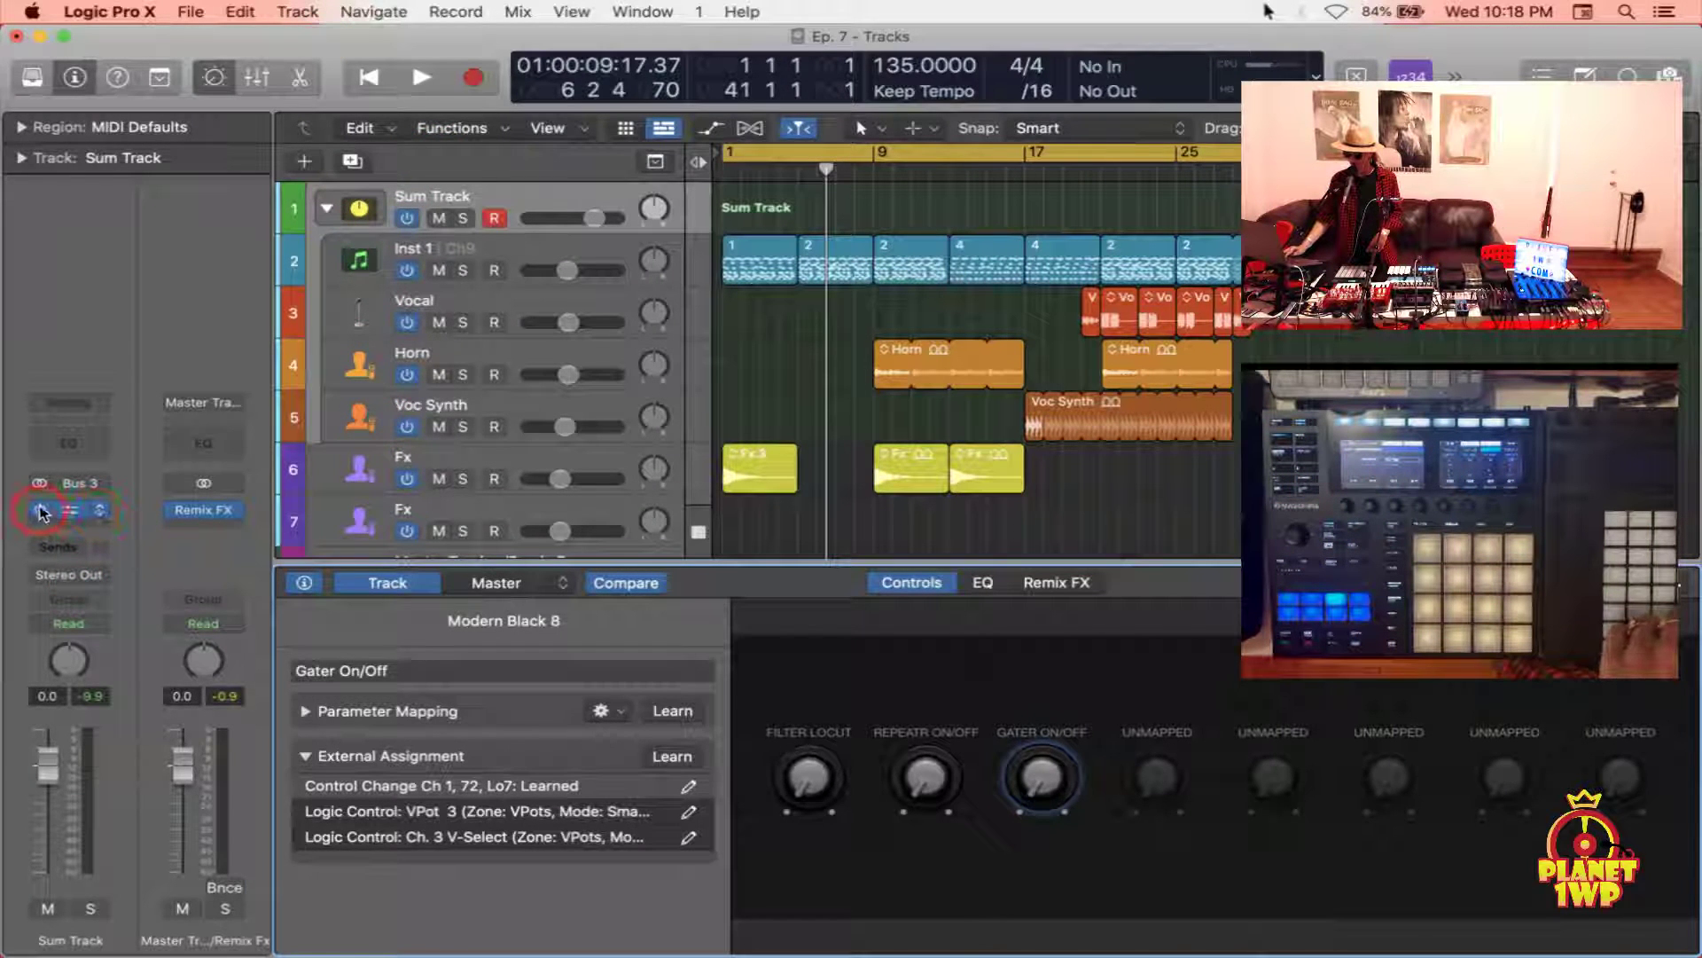
pyautogui.click(1193, 626)
pyautogui.click(956, 672)
pyautogui.click(552, 583)
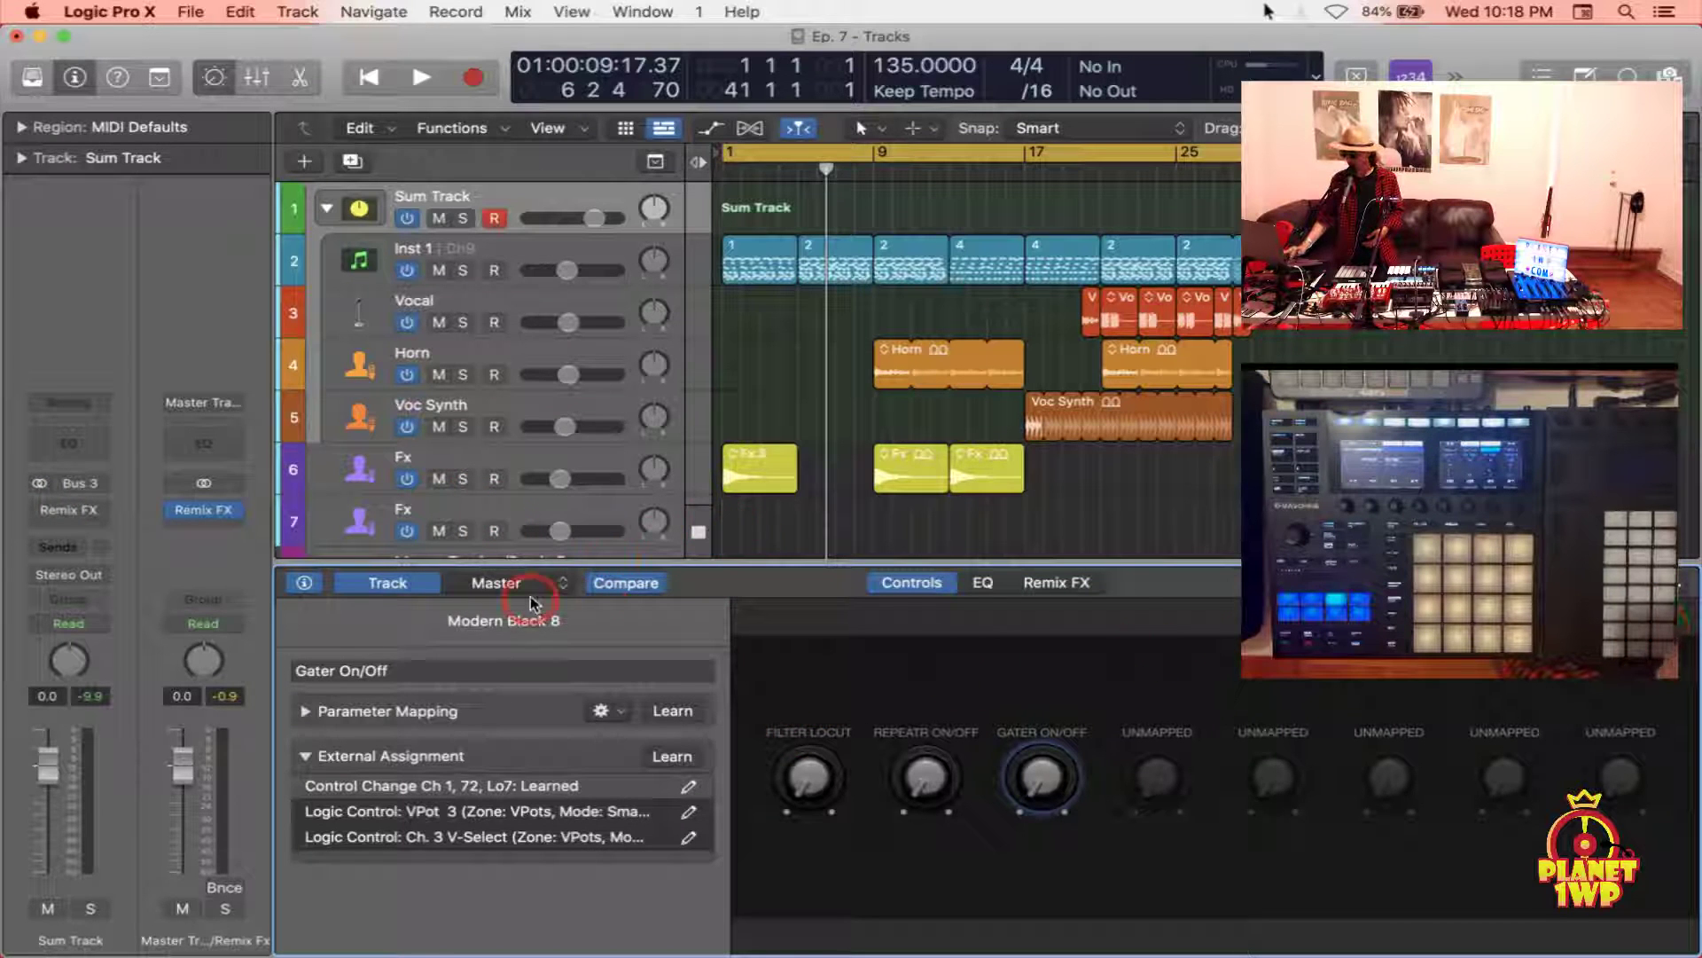
# Select the Master Track w/Remix Fx and open its Remix FX plug-in window
pyautogui.scroll(-5, 602, 432)
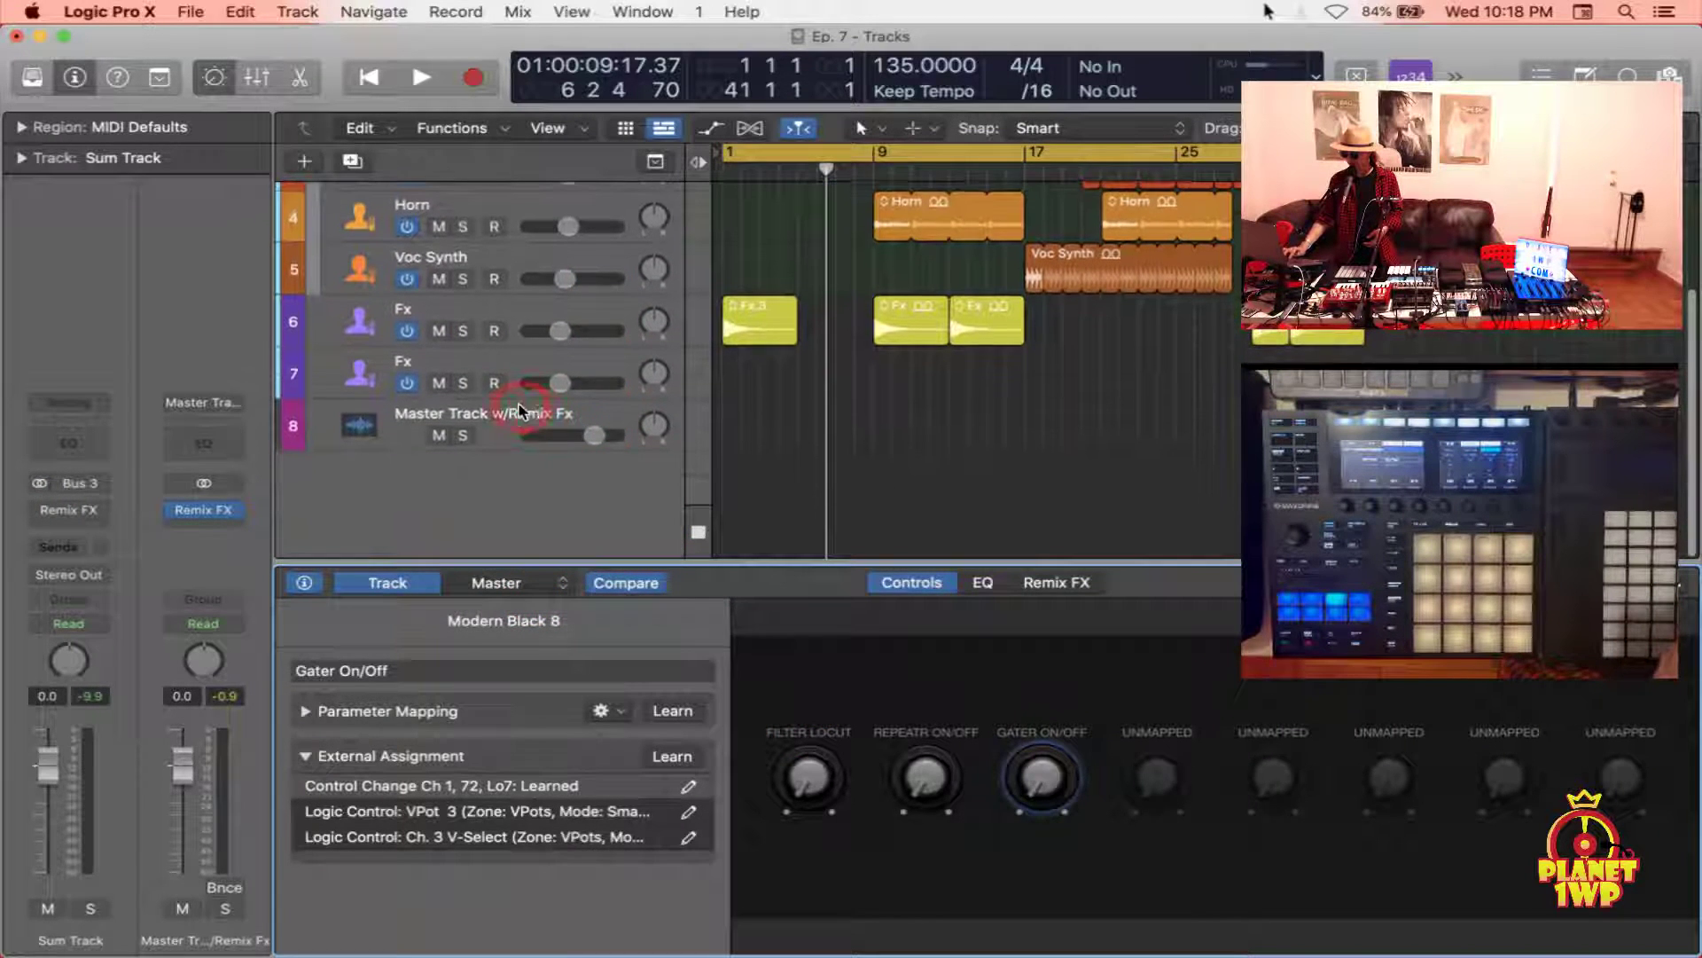
pyautogui.click(514, 415)
pyautogui.click(74, 518)
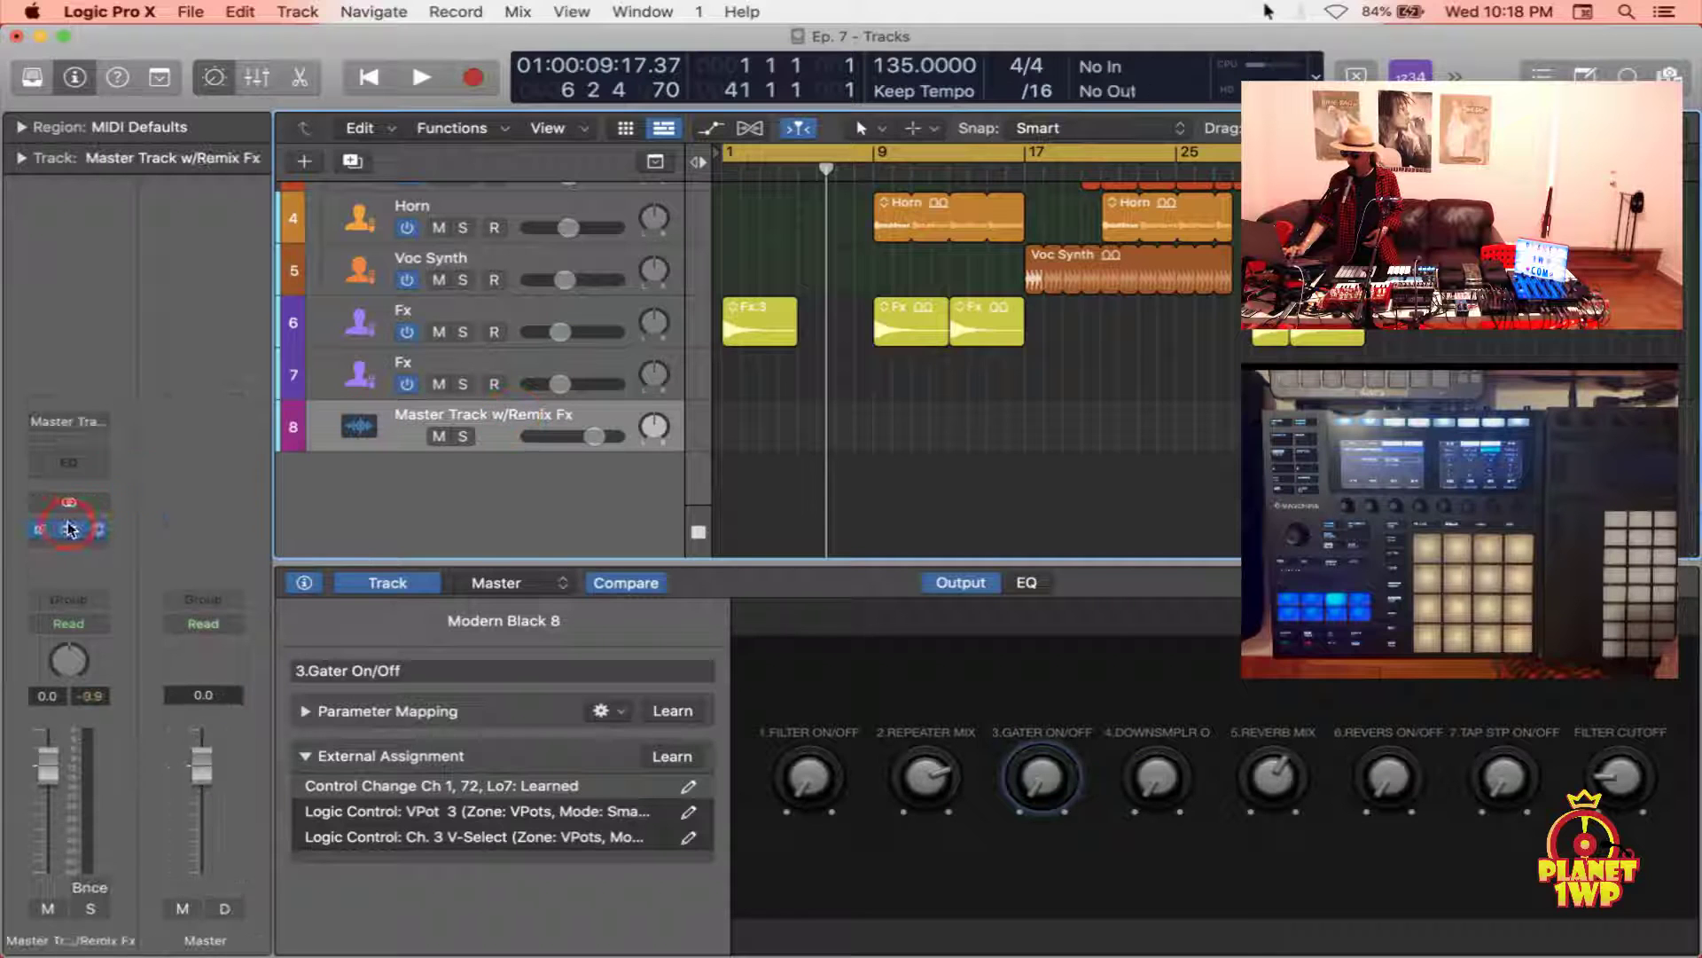
pyautogui.click(566, 389)
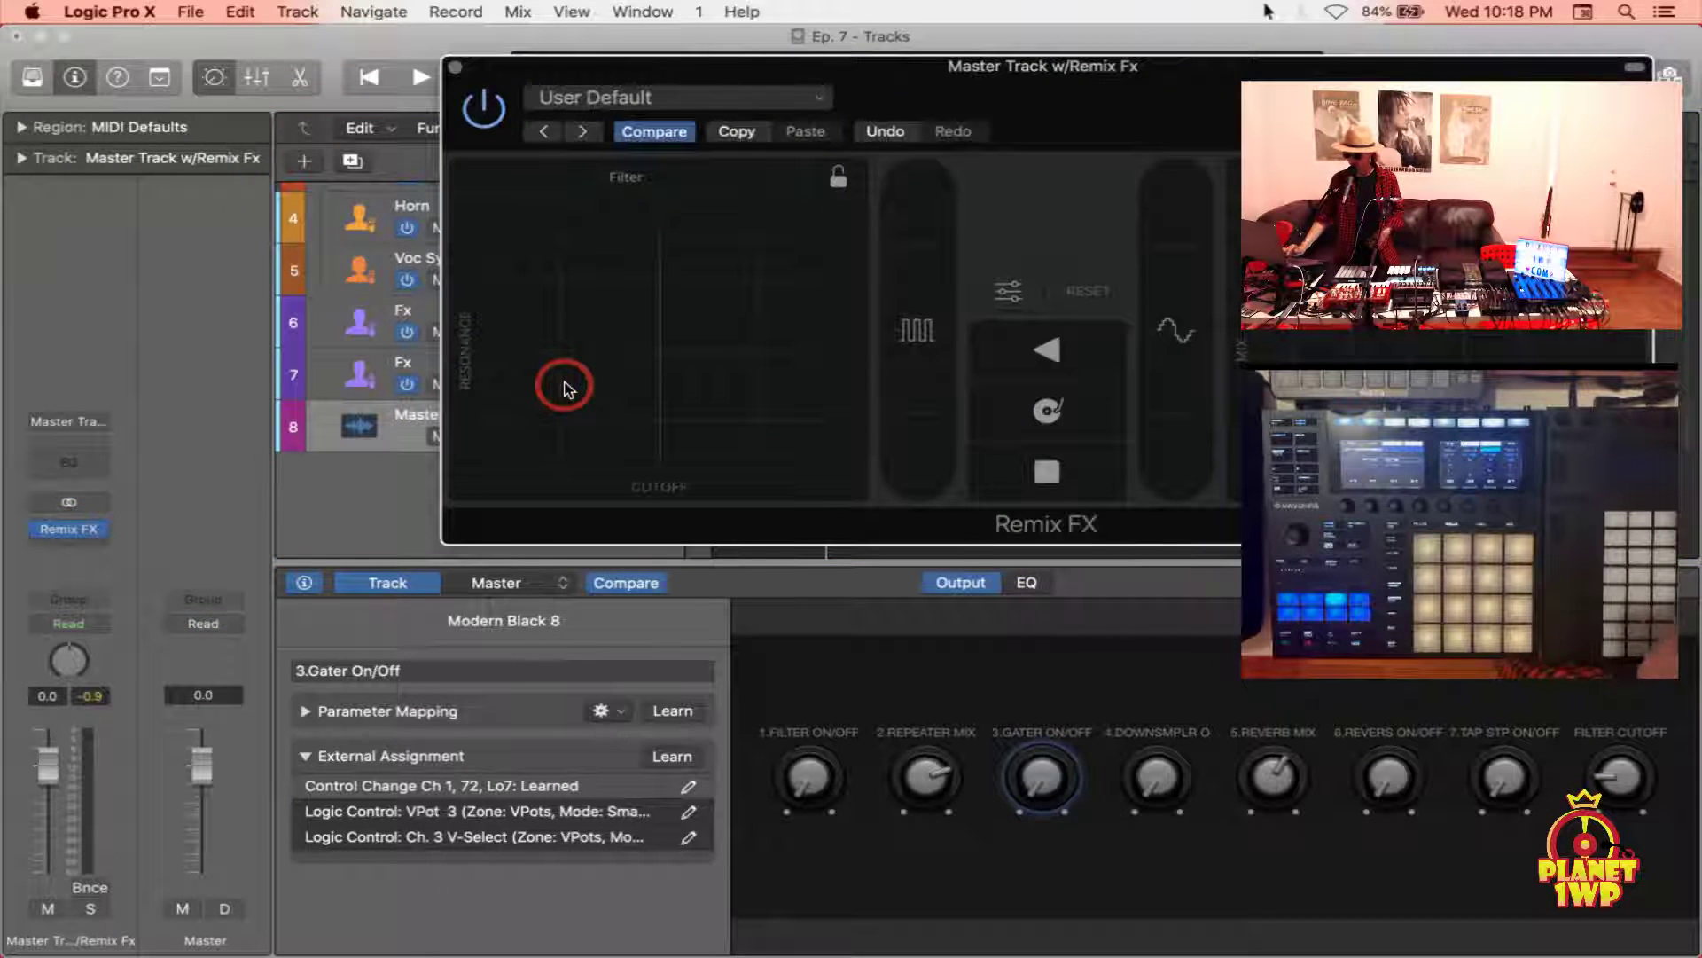
pyautogui.click(394, 304)
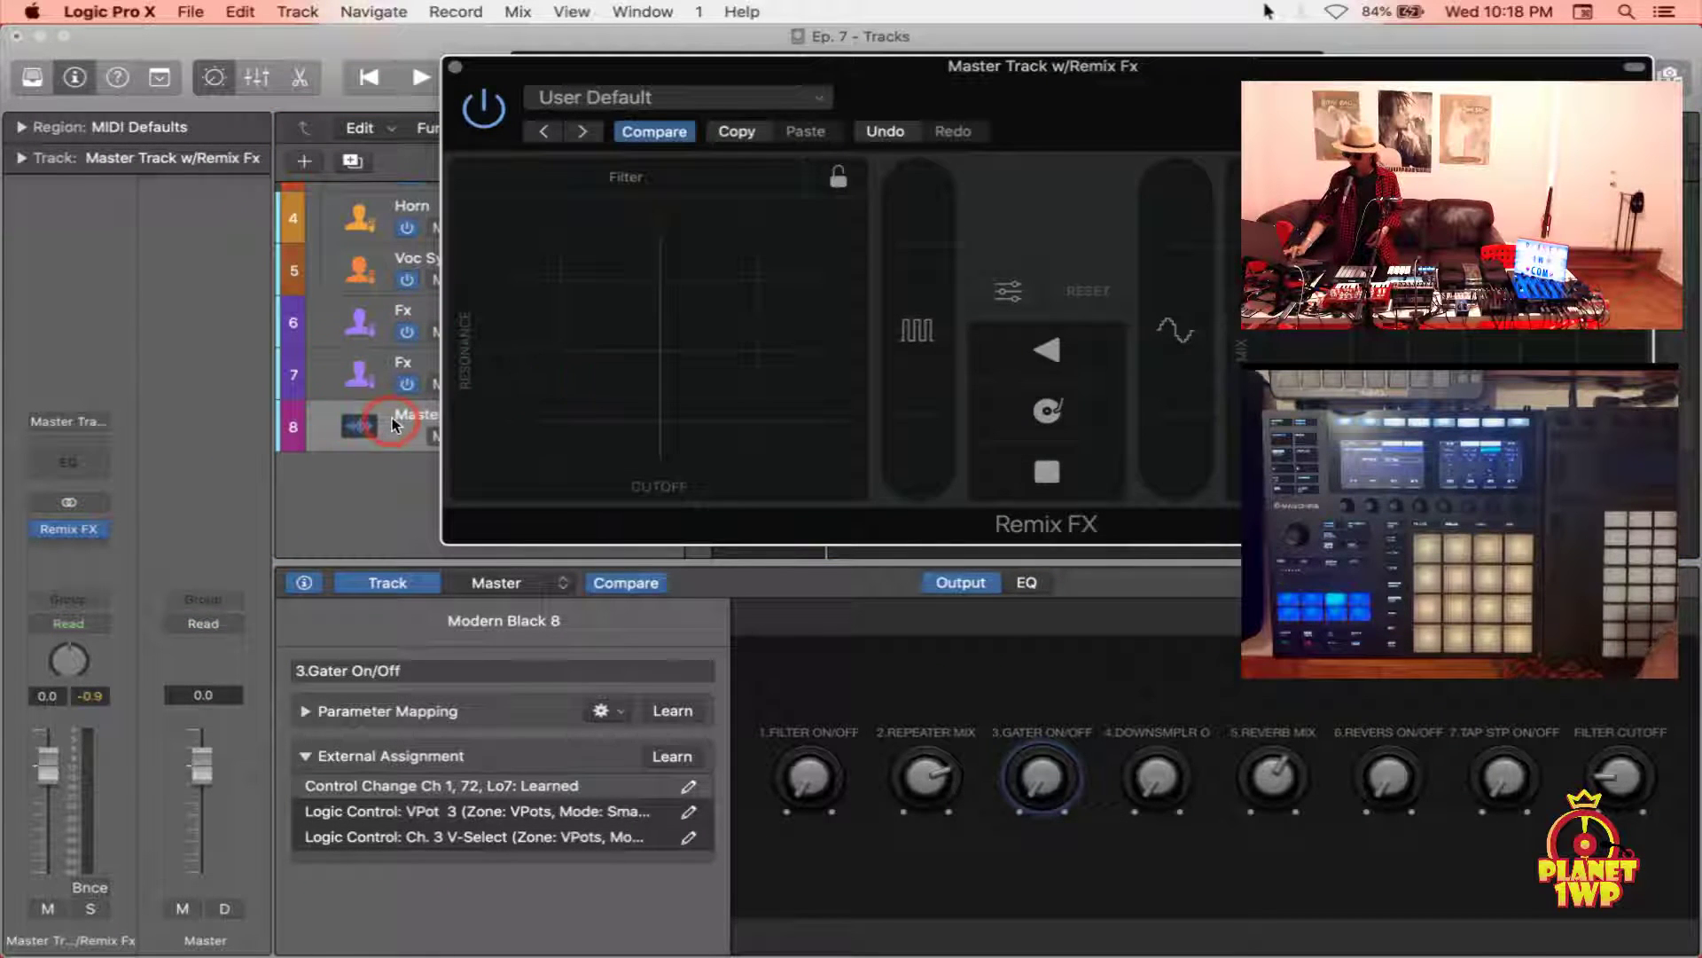
# Play the project to audition the master track's mapped effects, and turn the filter on with the first knob
pyautogui.press('space')
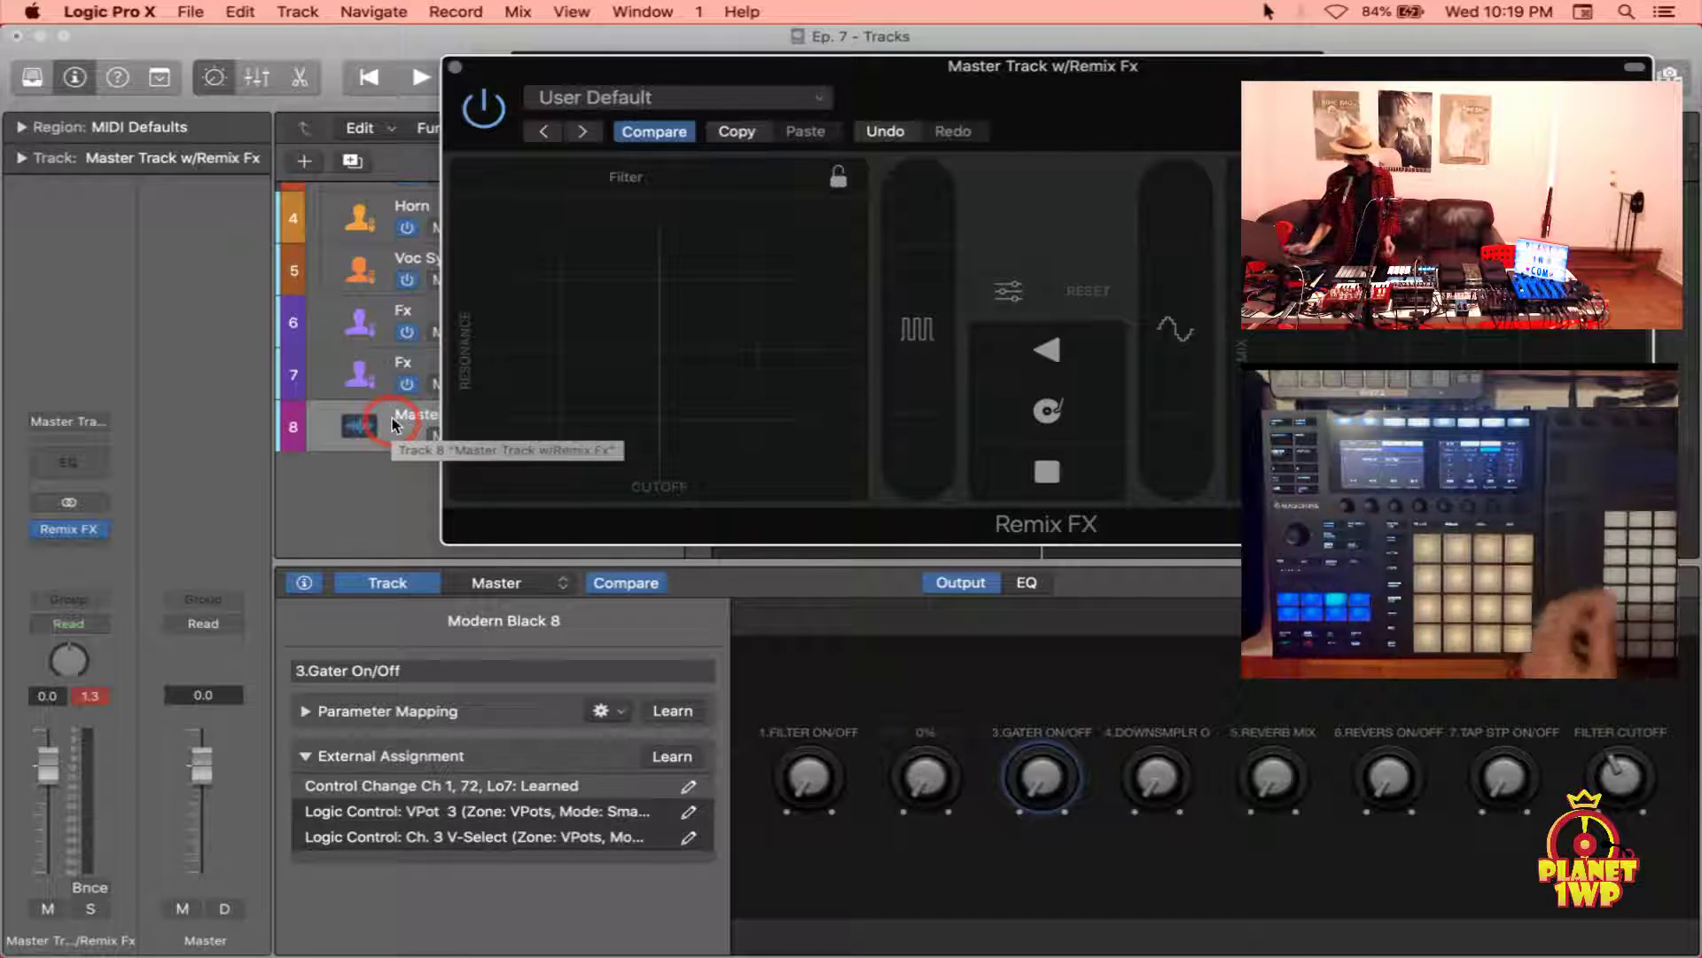
pyautogui.click(798, 773)
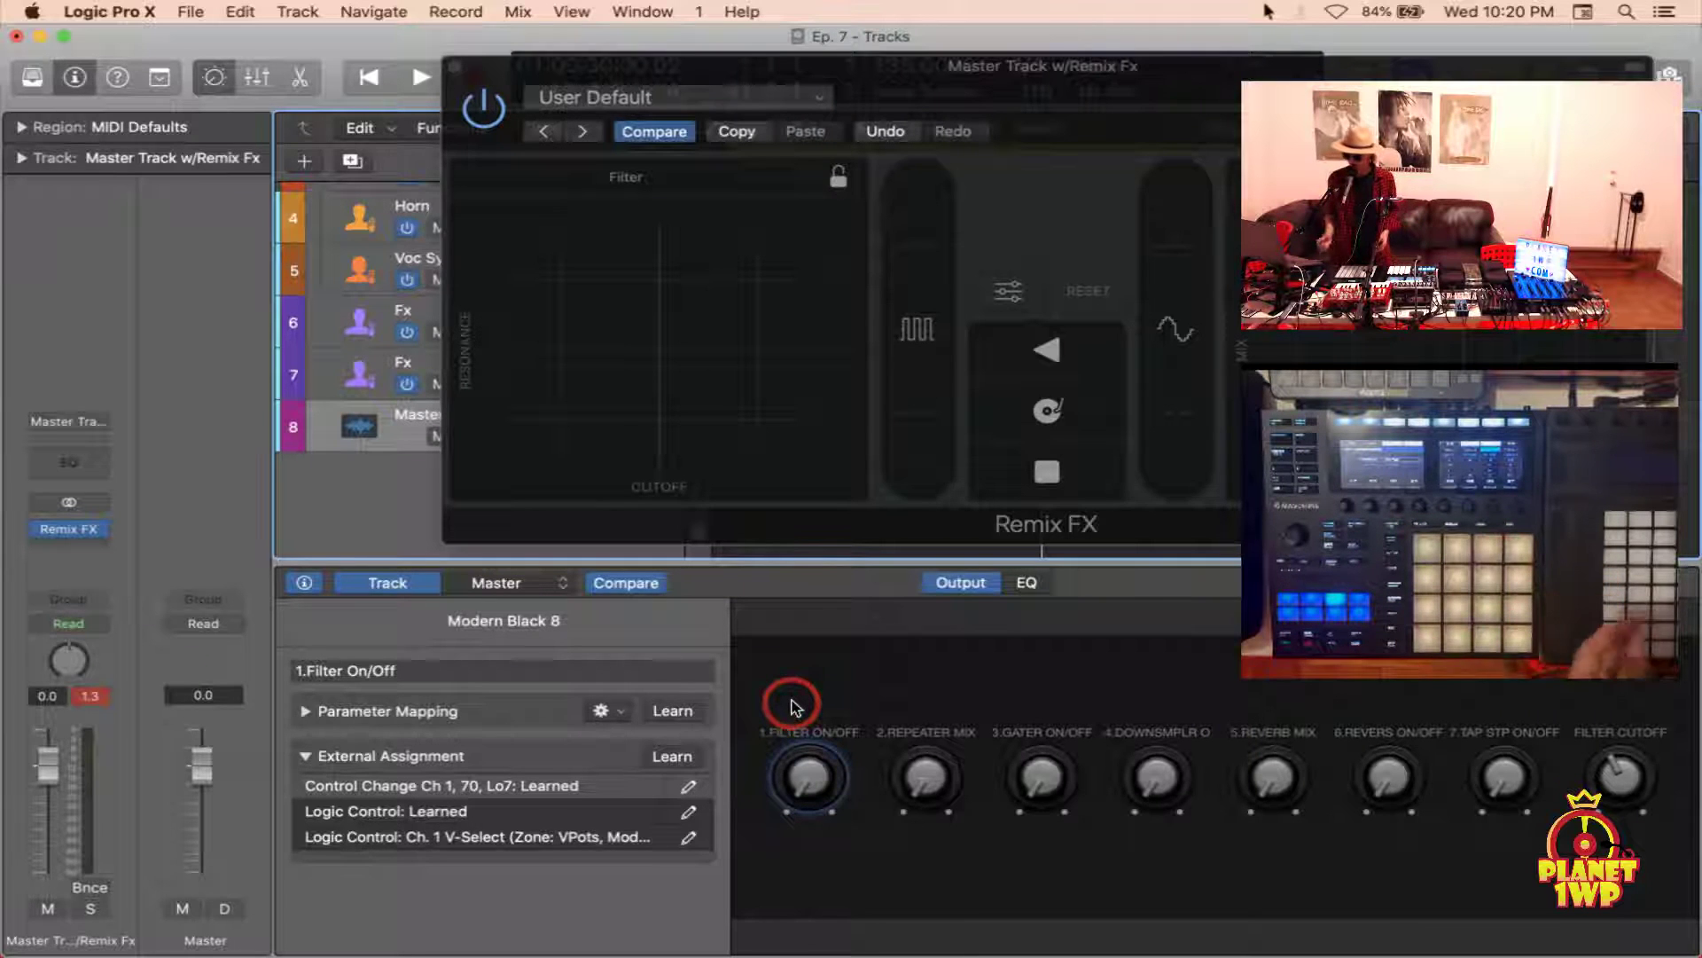
pyautogui.click(802, 758)
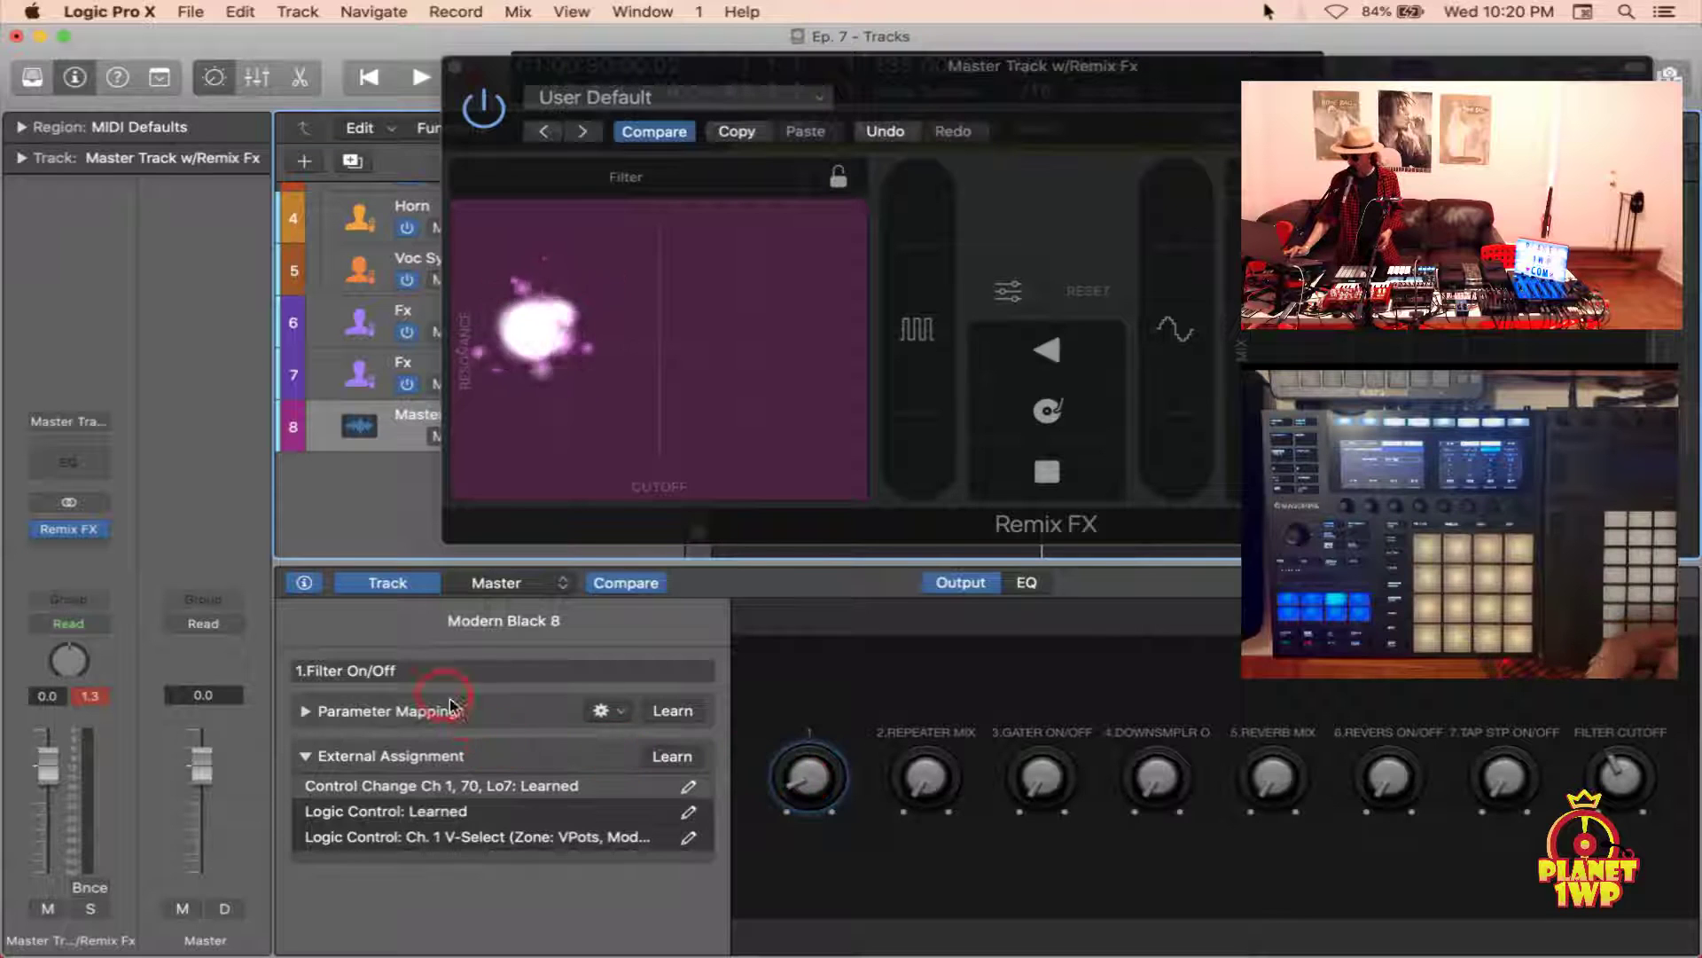
# Show the first knob's parameter mappings and open the scaling graph of the Filter On/Off mapping
pyautogui.click(307, 754)
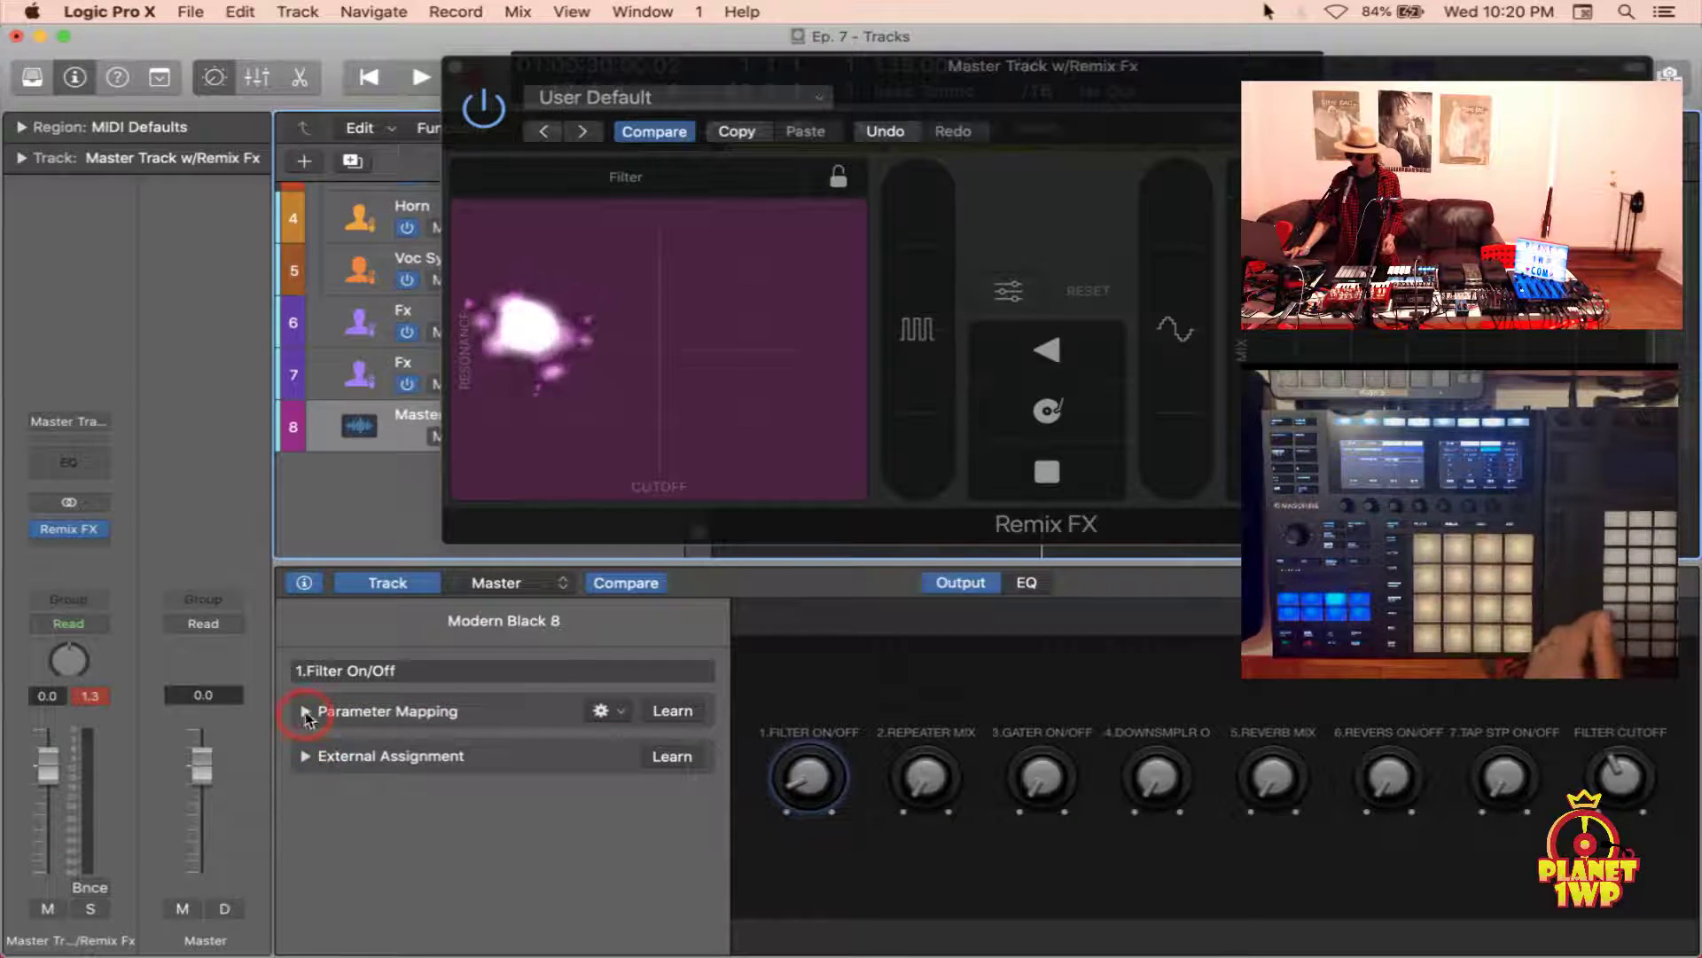
pyautogui.click(305, 712)
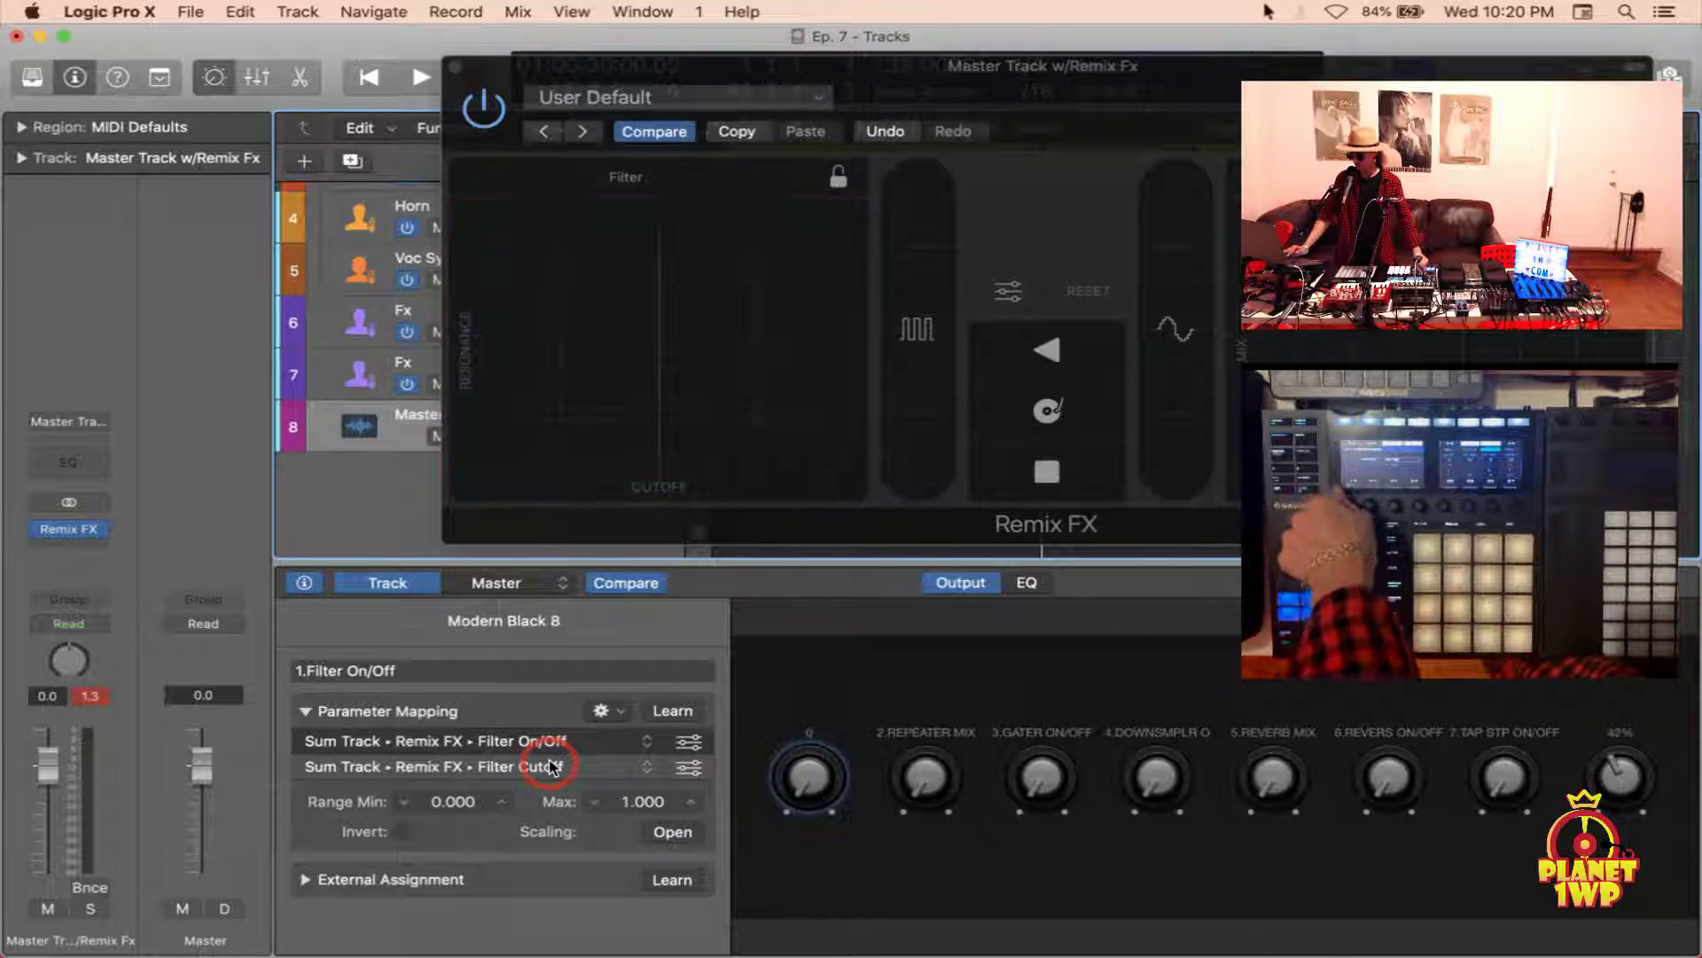
pyautogui.click(539, 742)
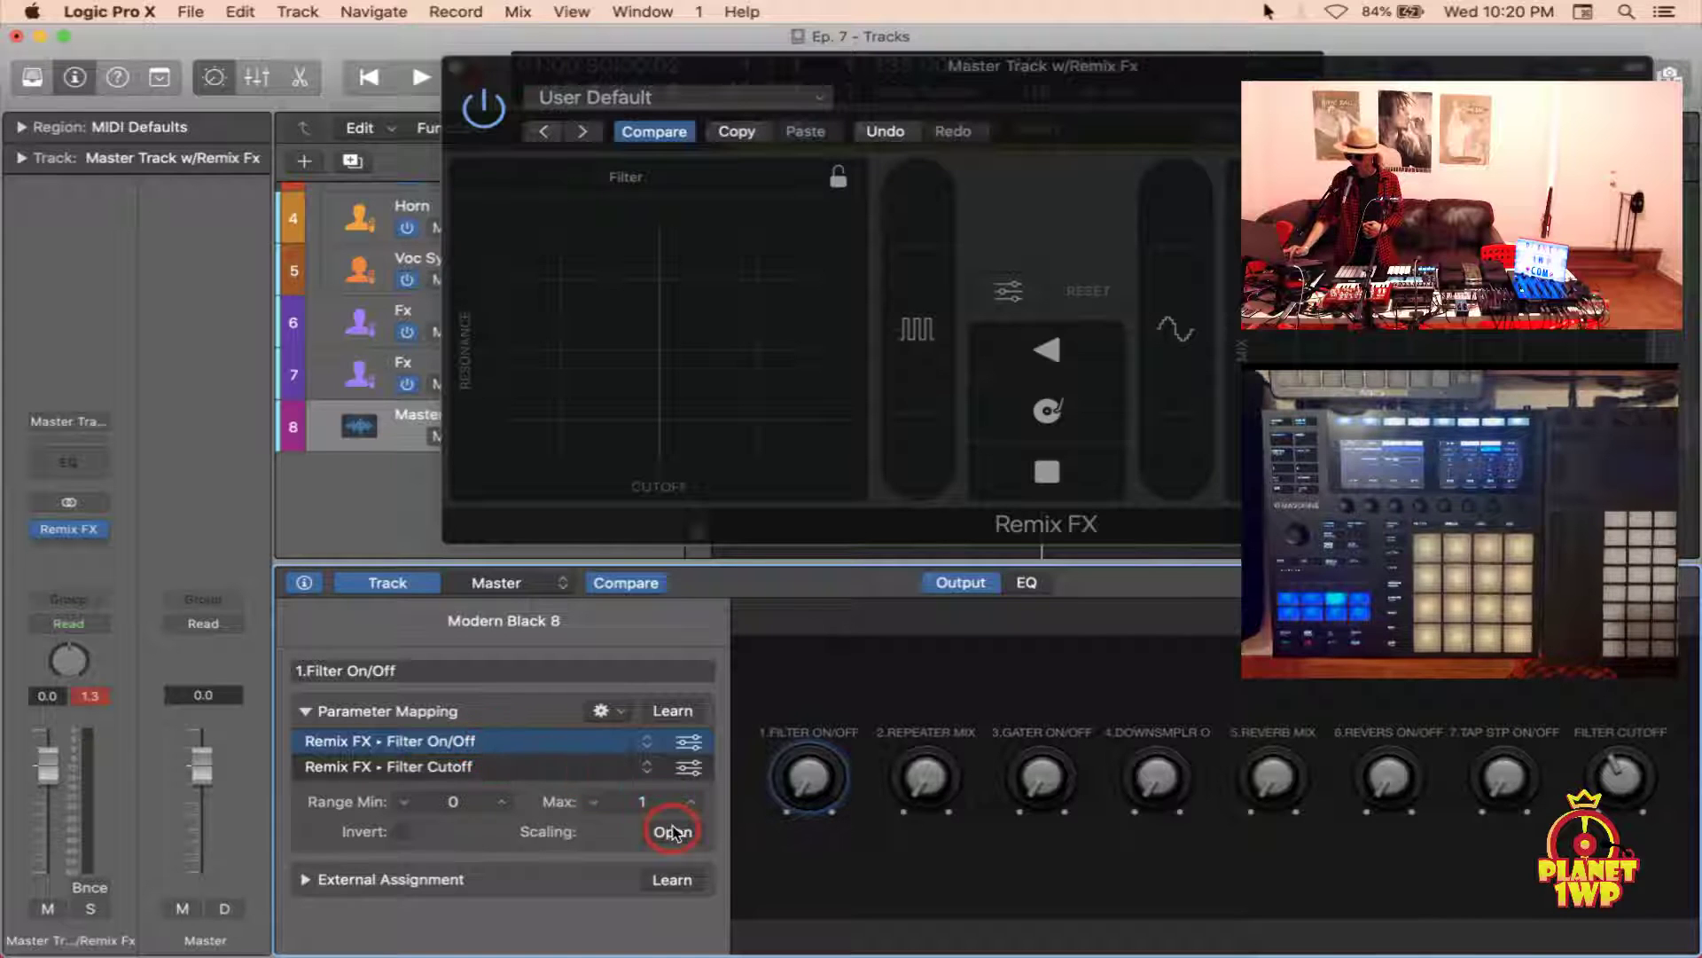
pyautogui.click(559, 741)
pyautogui.click(656, 828)
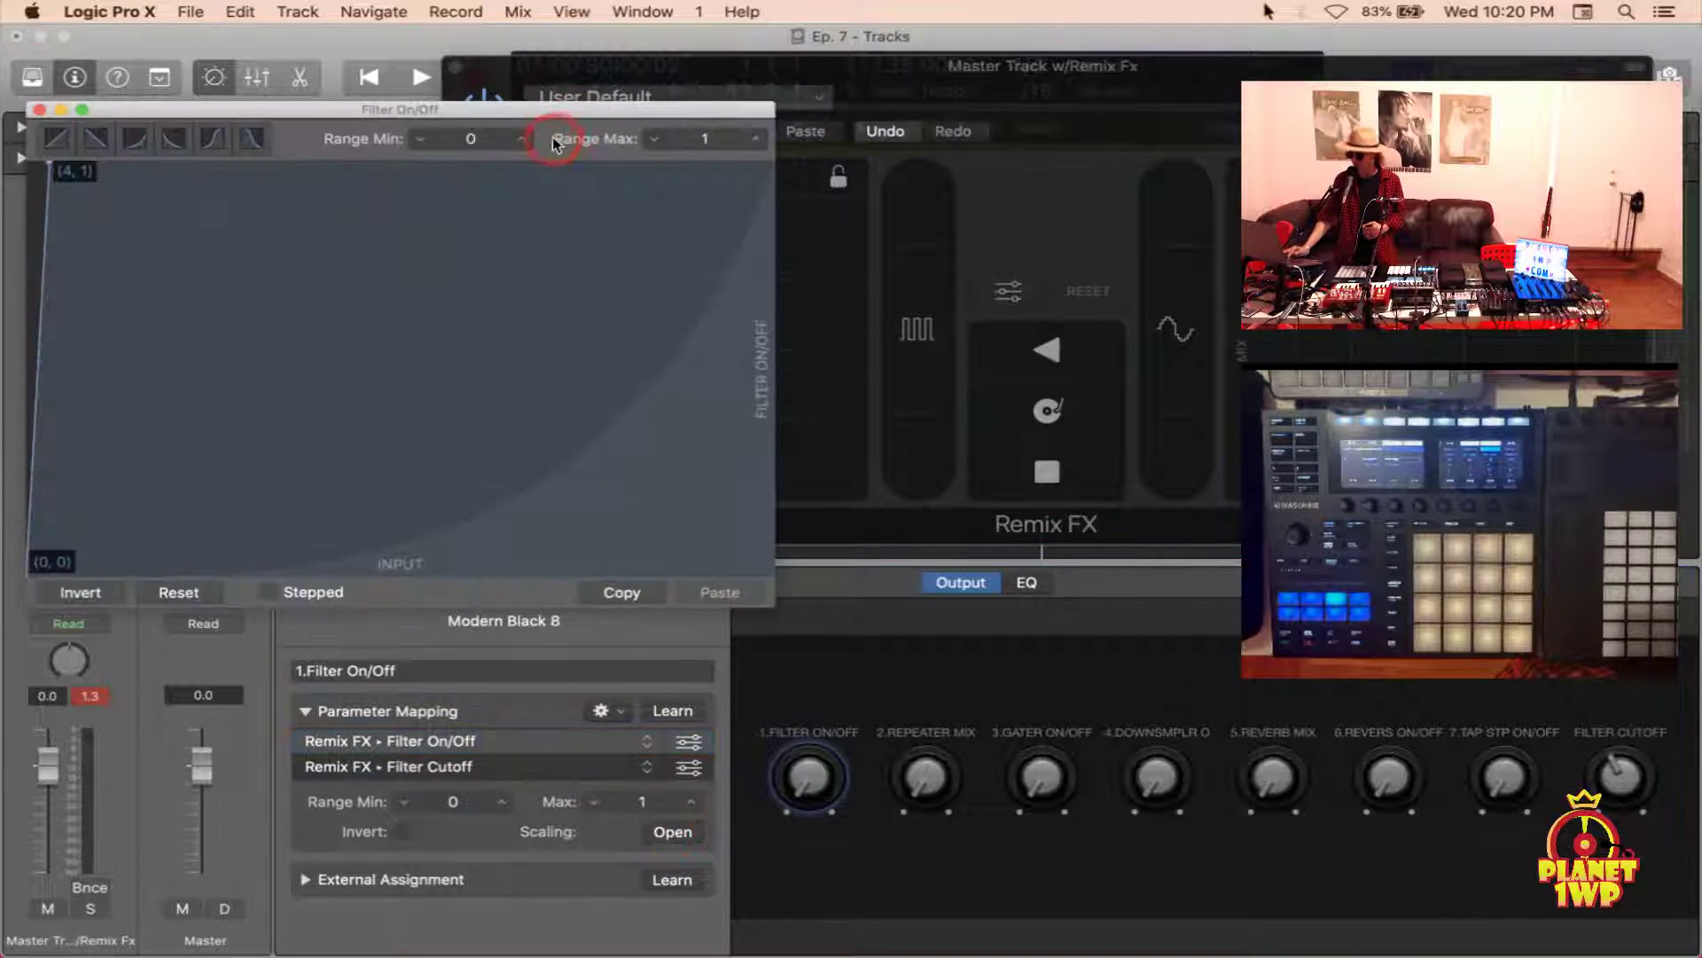
pyautogui.moveTo(544, 115); pyautogui.dragTo(907, 111)
# View the Filter On/Off scaling as stepped values, and return to the curve display
pyautogui.click(625, 589)
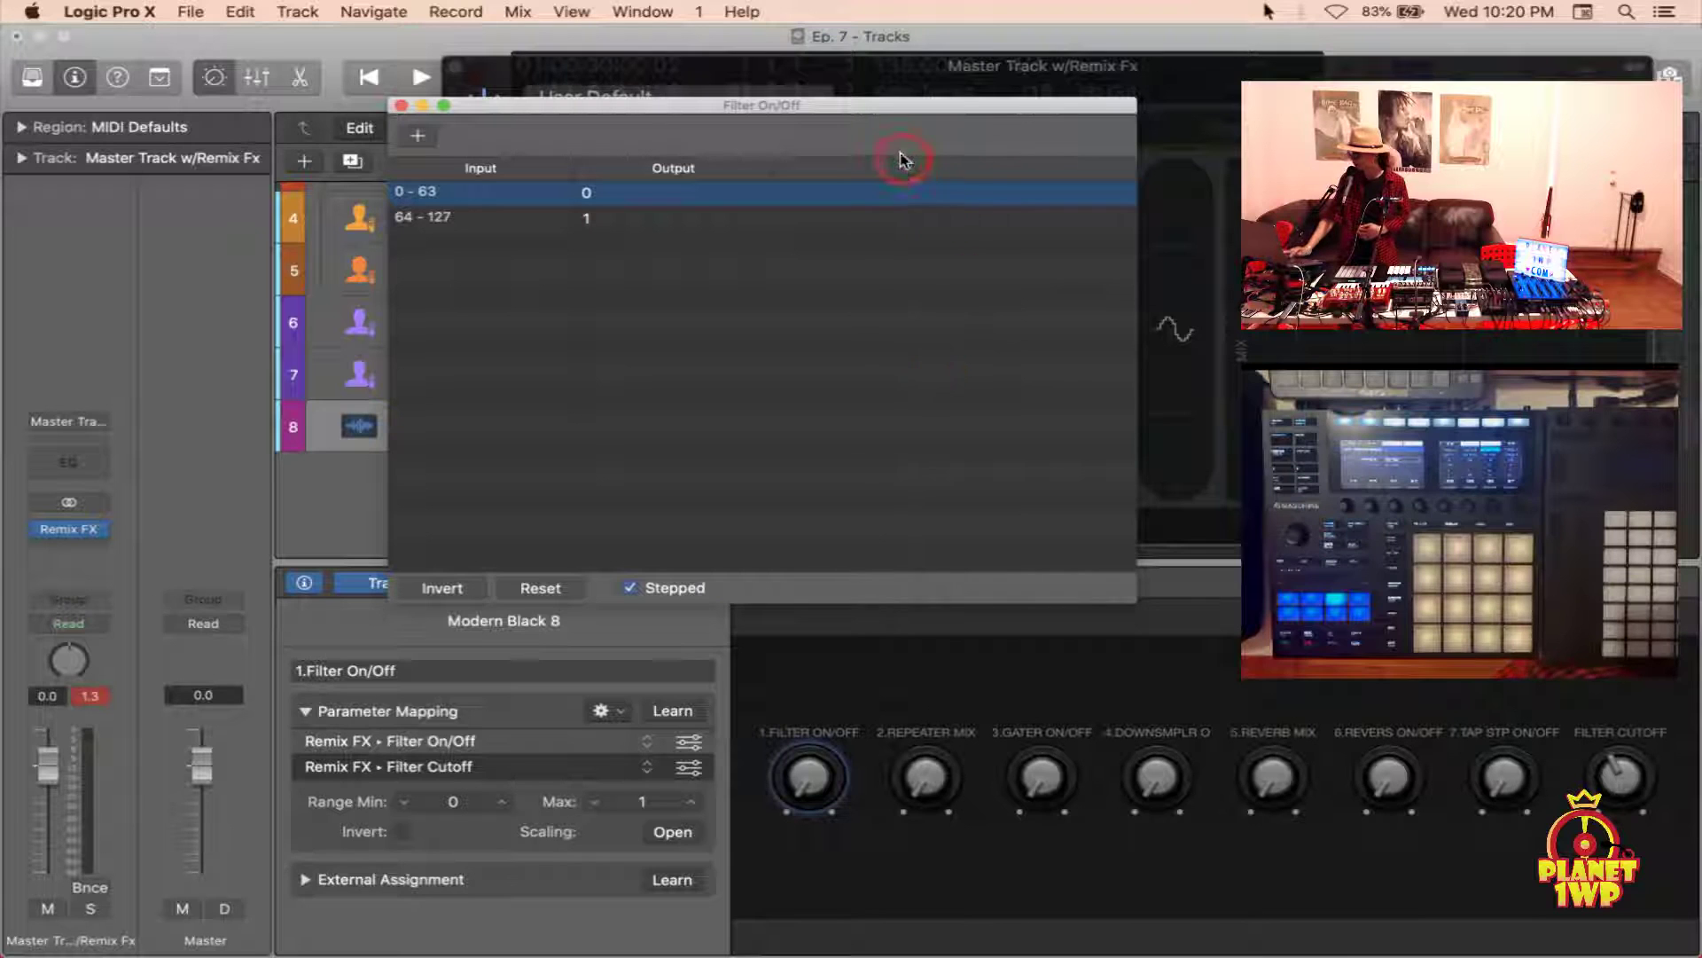
pyautogui.moveTo(832, 105); pyautogui.dragTo(755, 181)
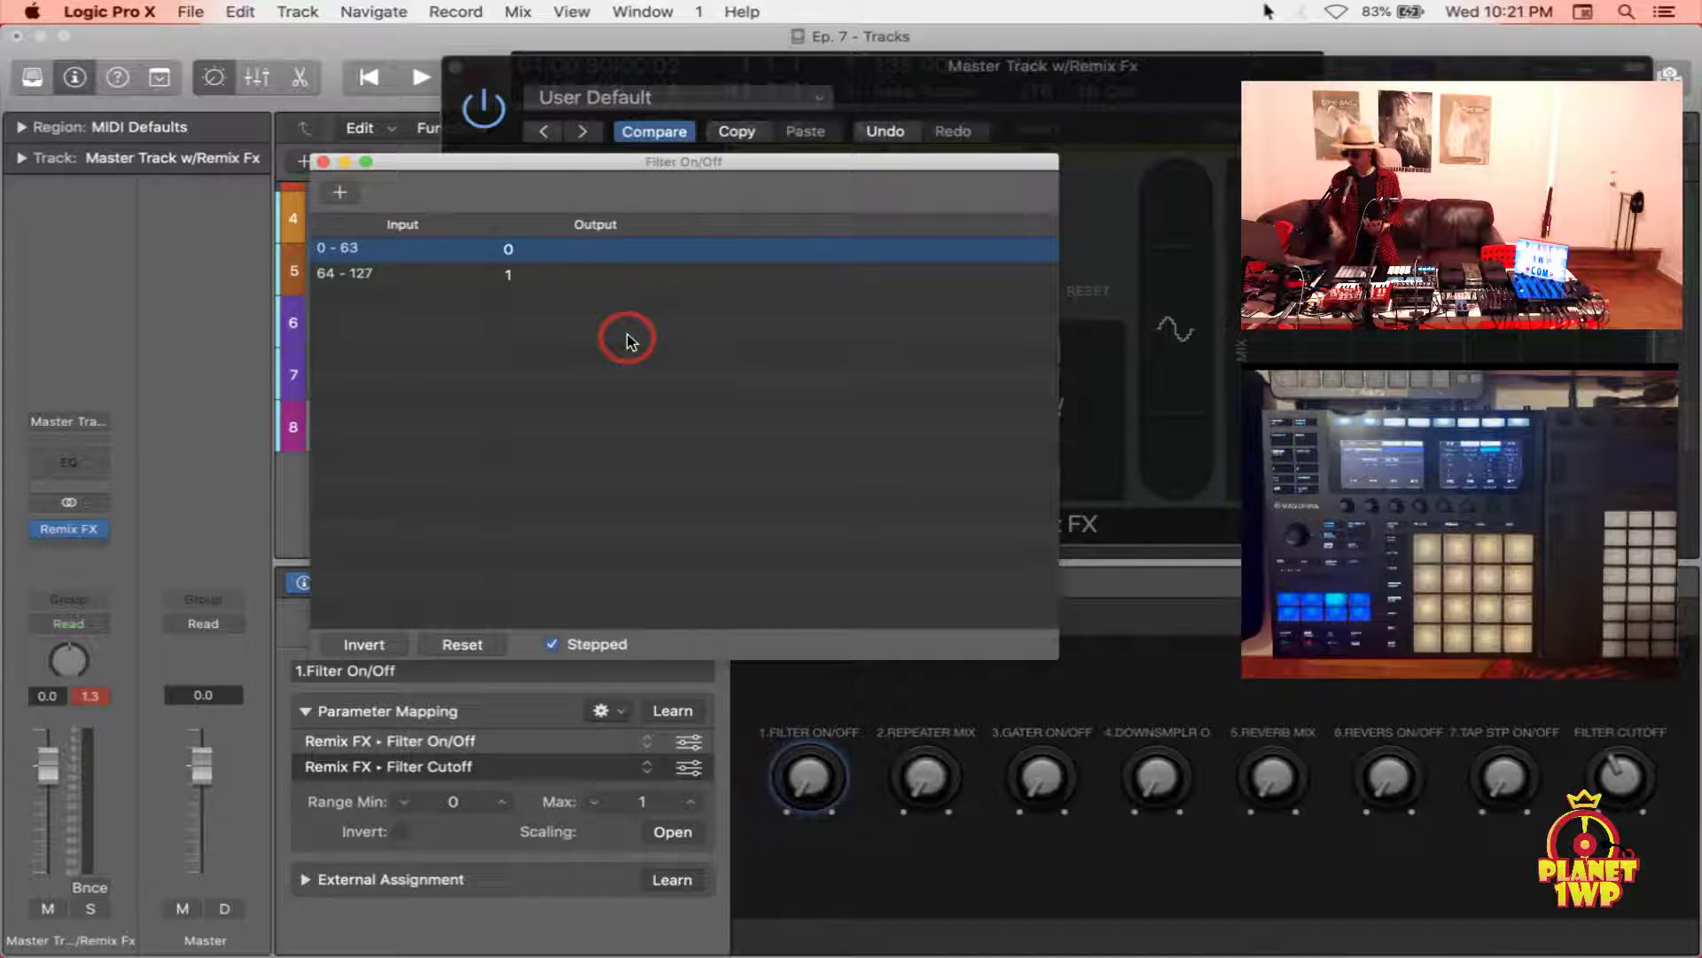
pyautogui.click(550, 644)
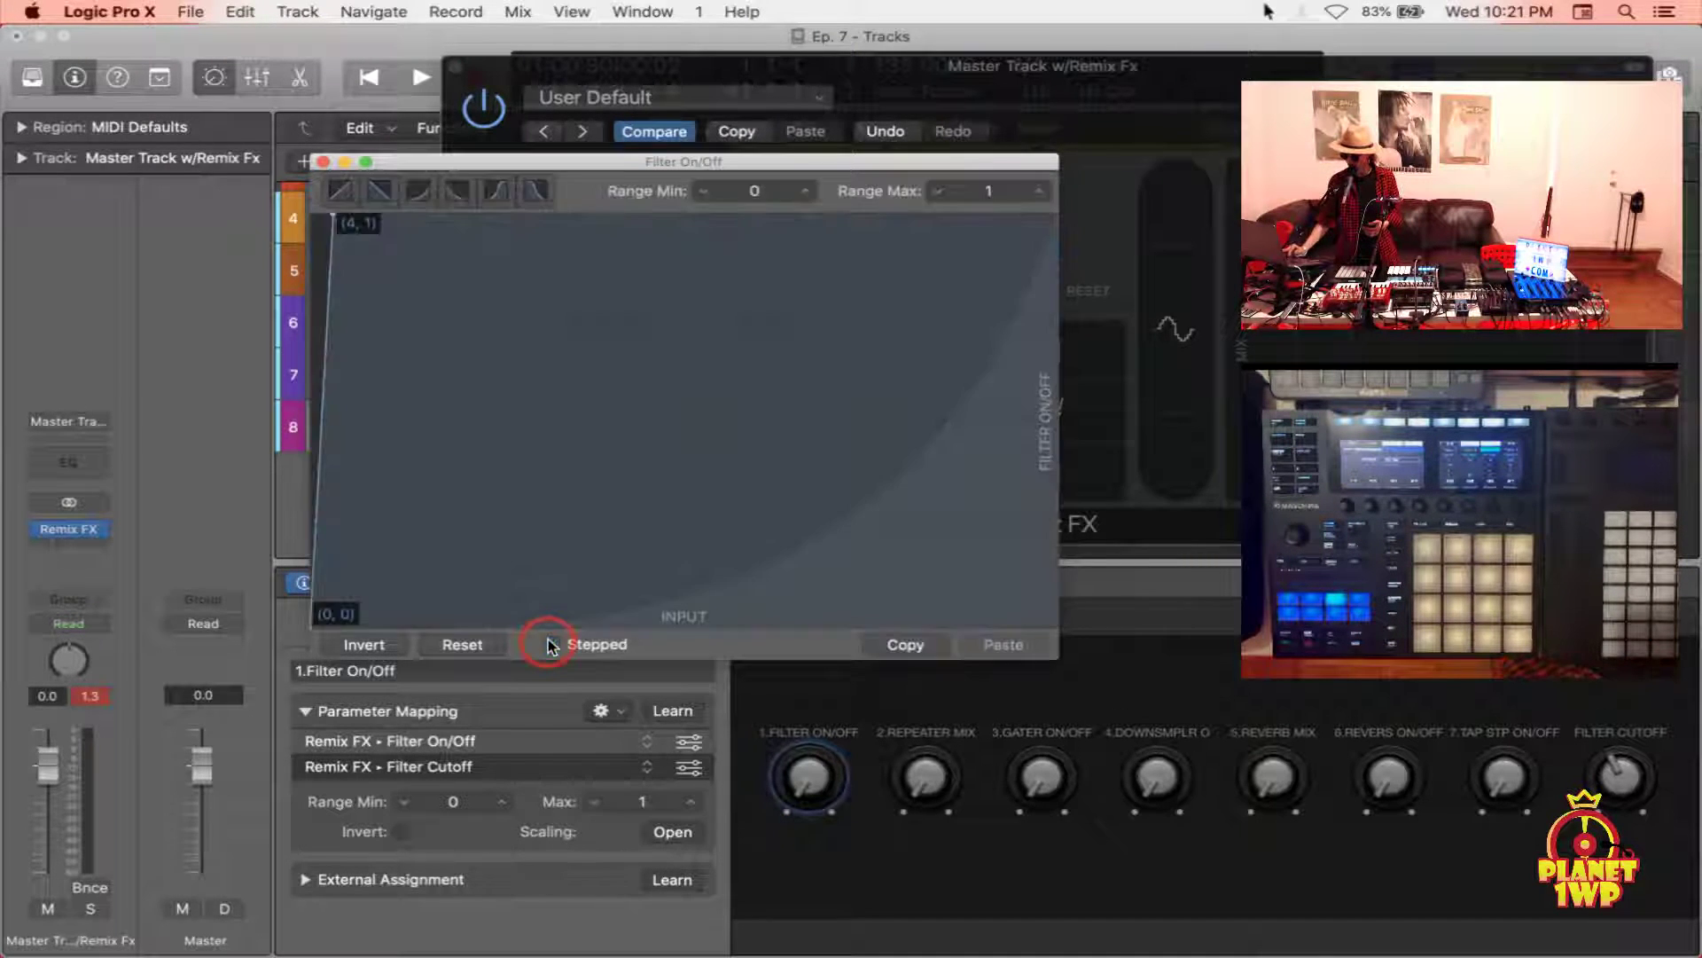
# Reset the Filter On/Off scaling to a linear curve and play the project to test the knob
pyautogui.click(455, 644)
pyautogui.click(982, 225)
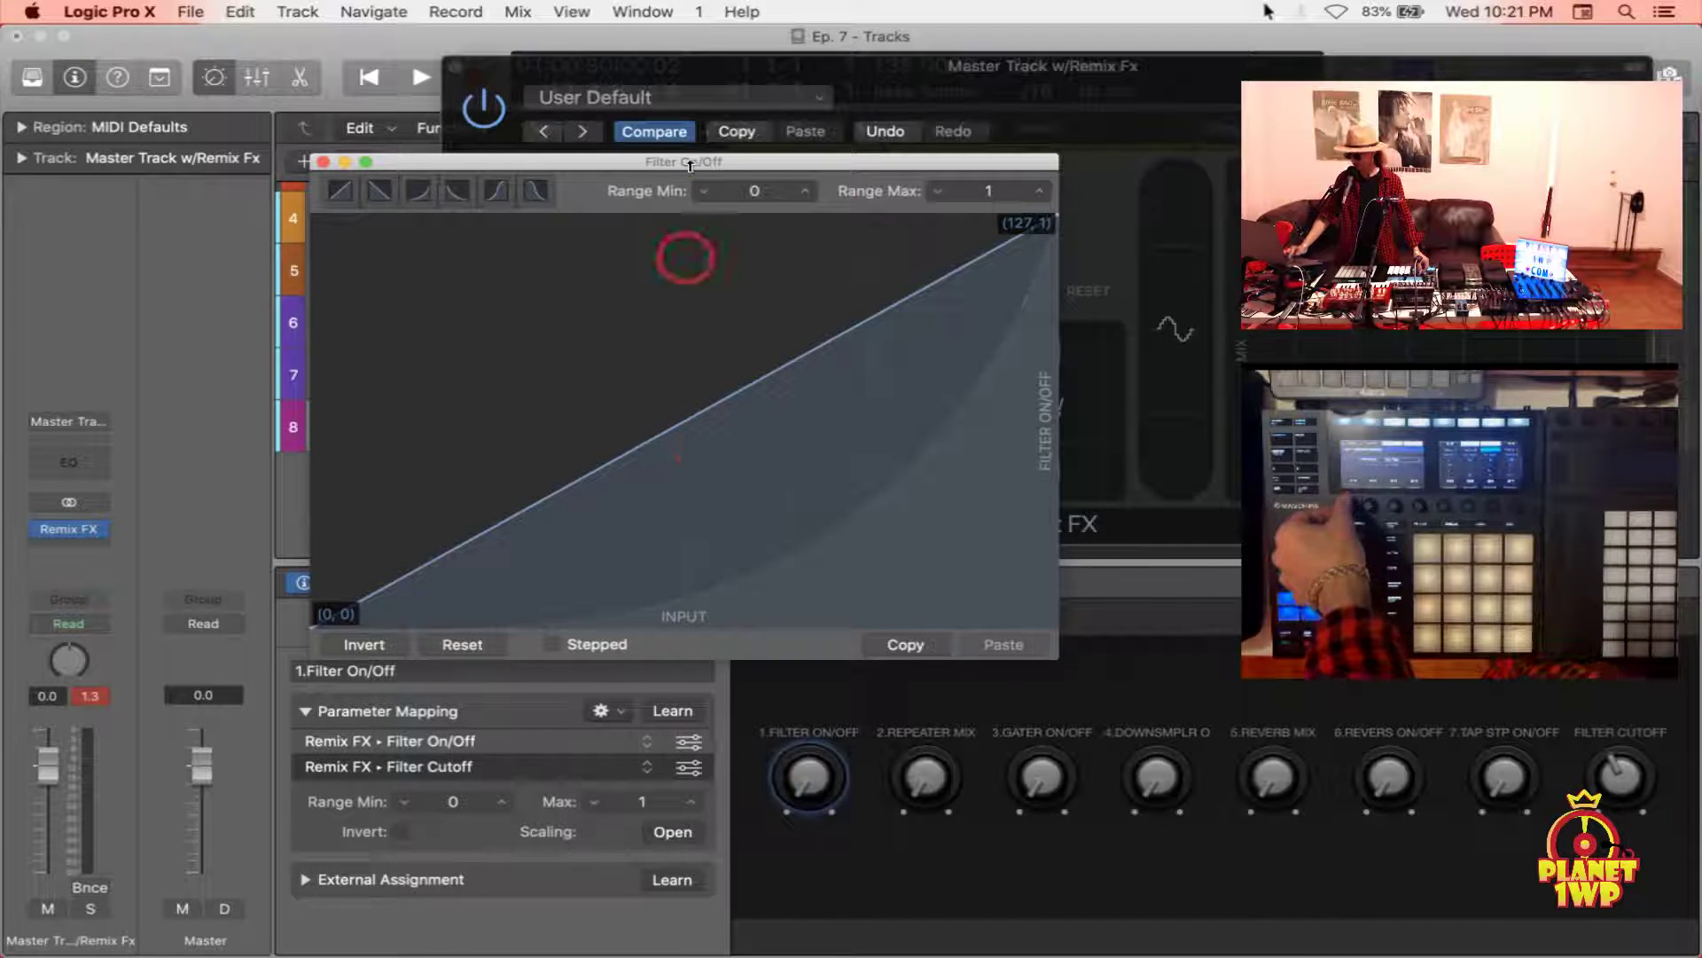
pyautogui.moveTo(662, 165); pyautogui.dragTo(441, 420)
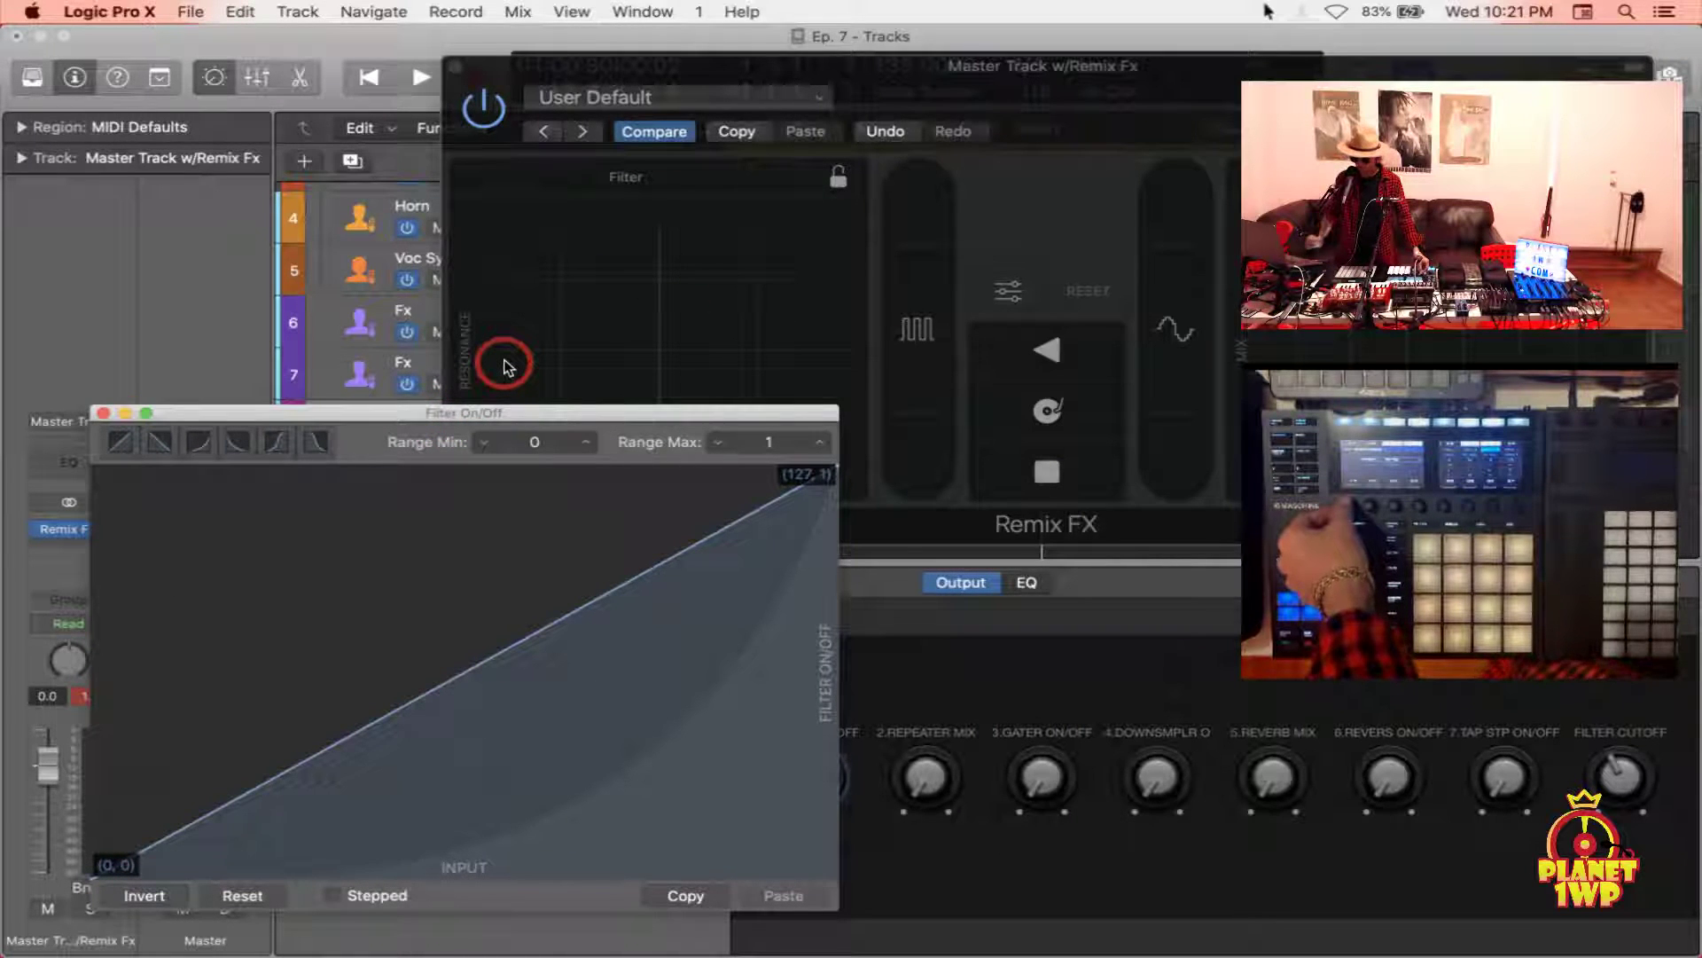
pyautogui.press('space')
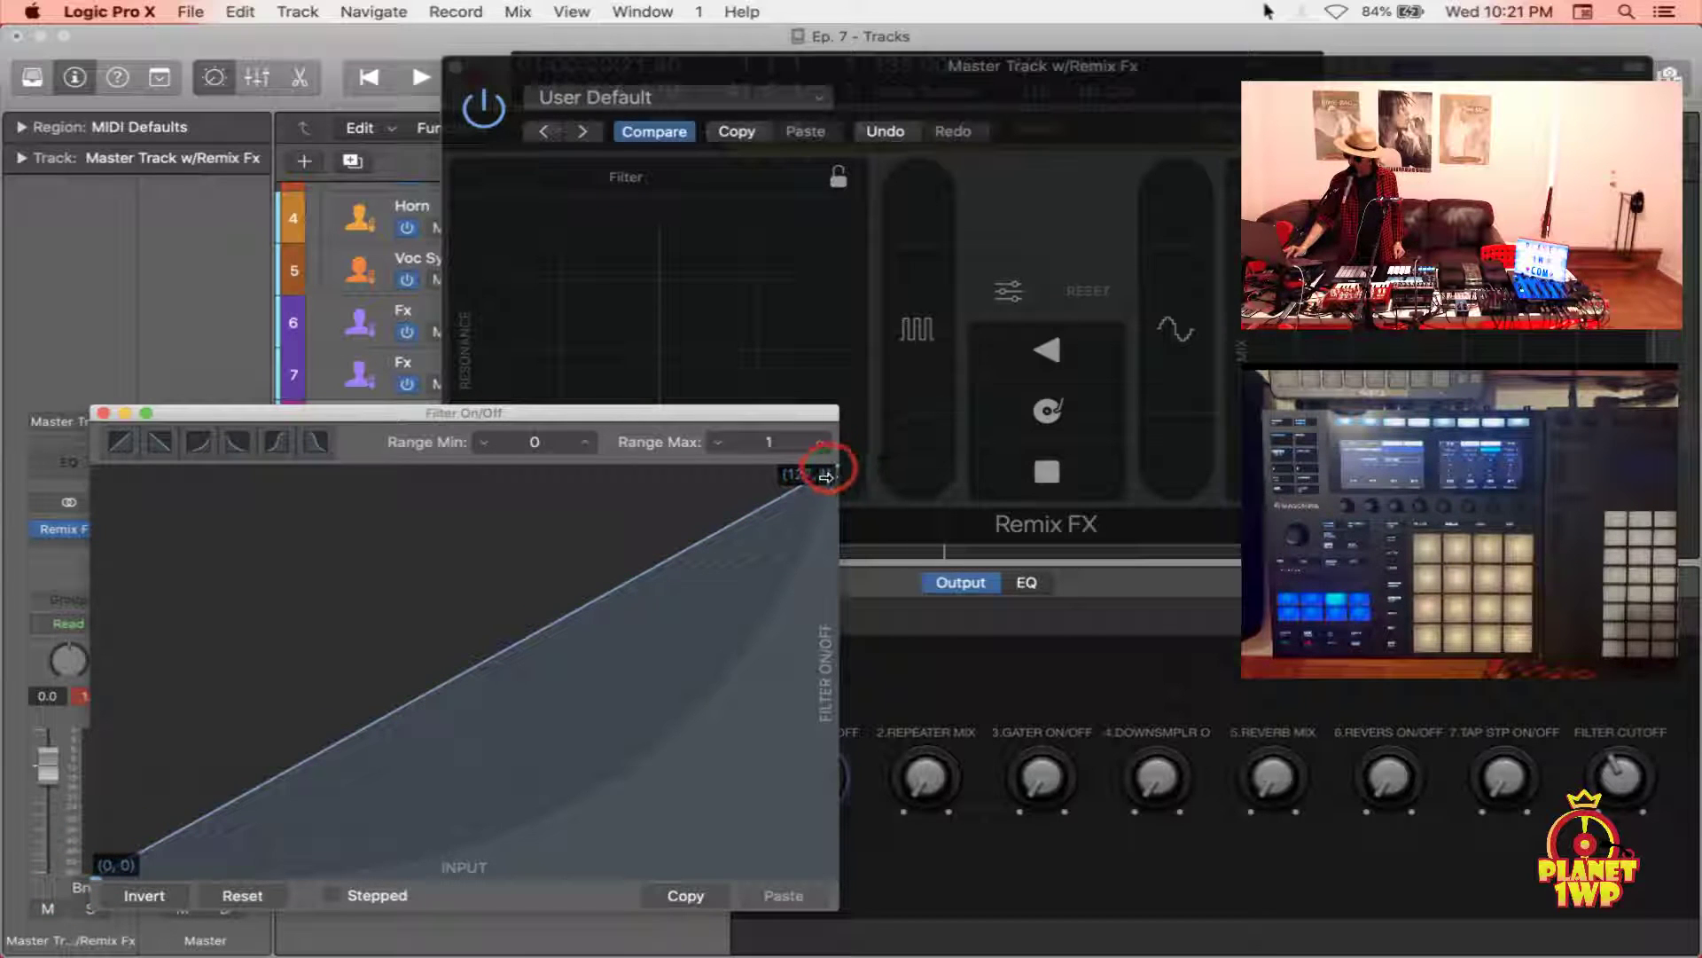
# Move the upper end point of the Filter On/Off curve to input 4, output 1, and play the project to test it
pyautogui.moveTo(833, 472); pyautogui.dragTo(116, 476)
pyautogui.click(530, 459)
pyautogui.click(153, 461)
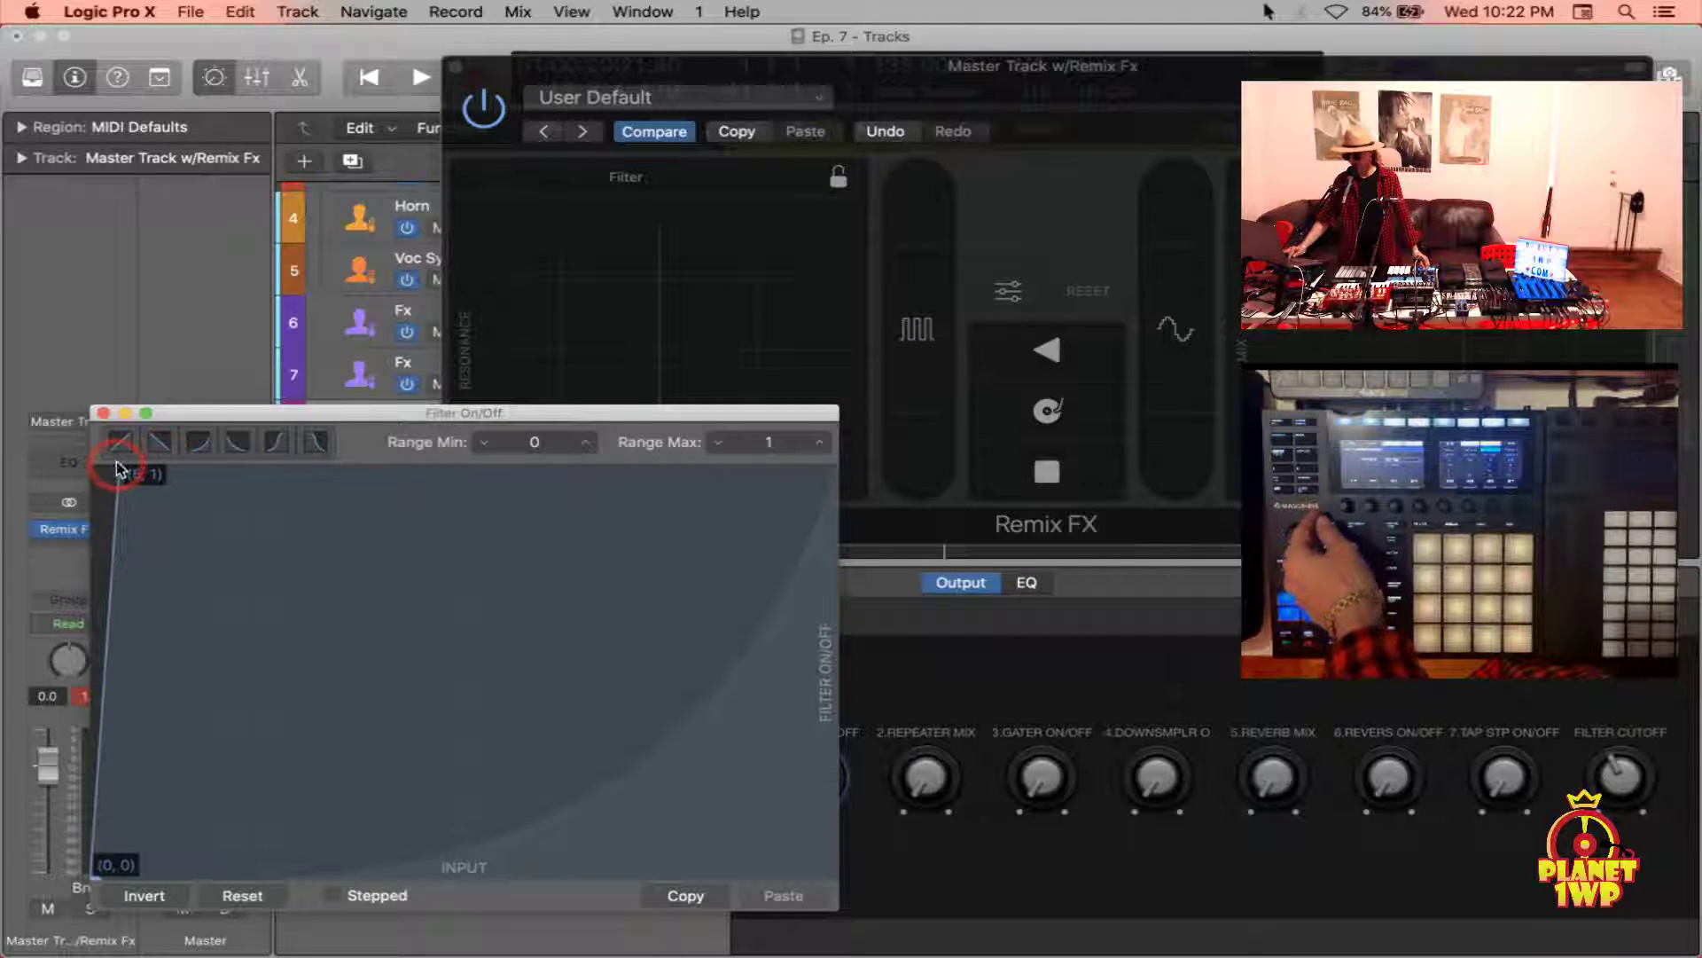
pyautogui.moveTo(118, 469); pyautogui.dragTo(114, 468)
pyautogui.click(415, 521)
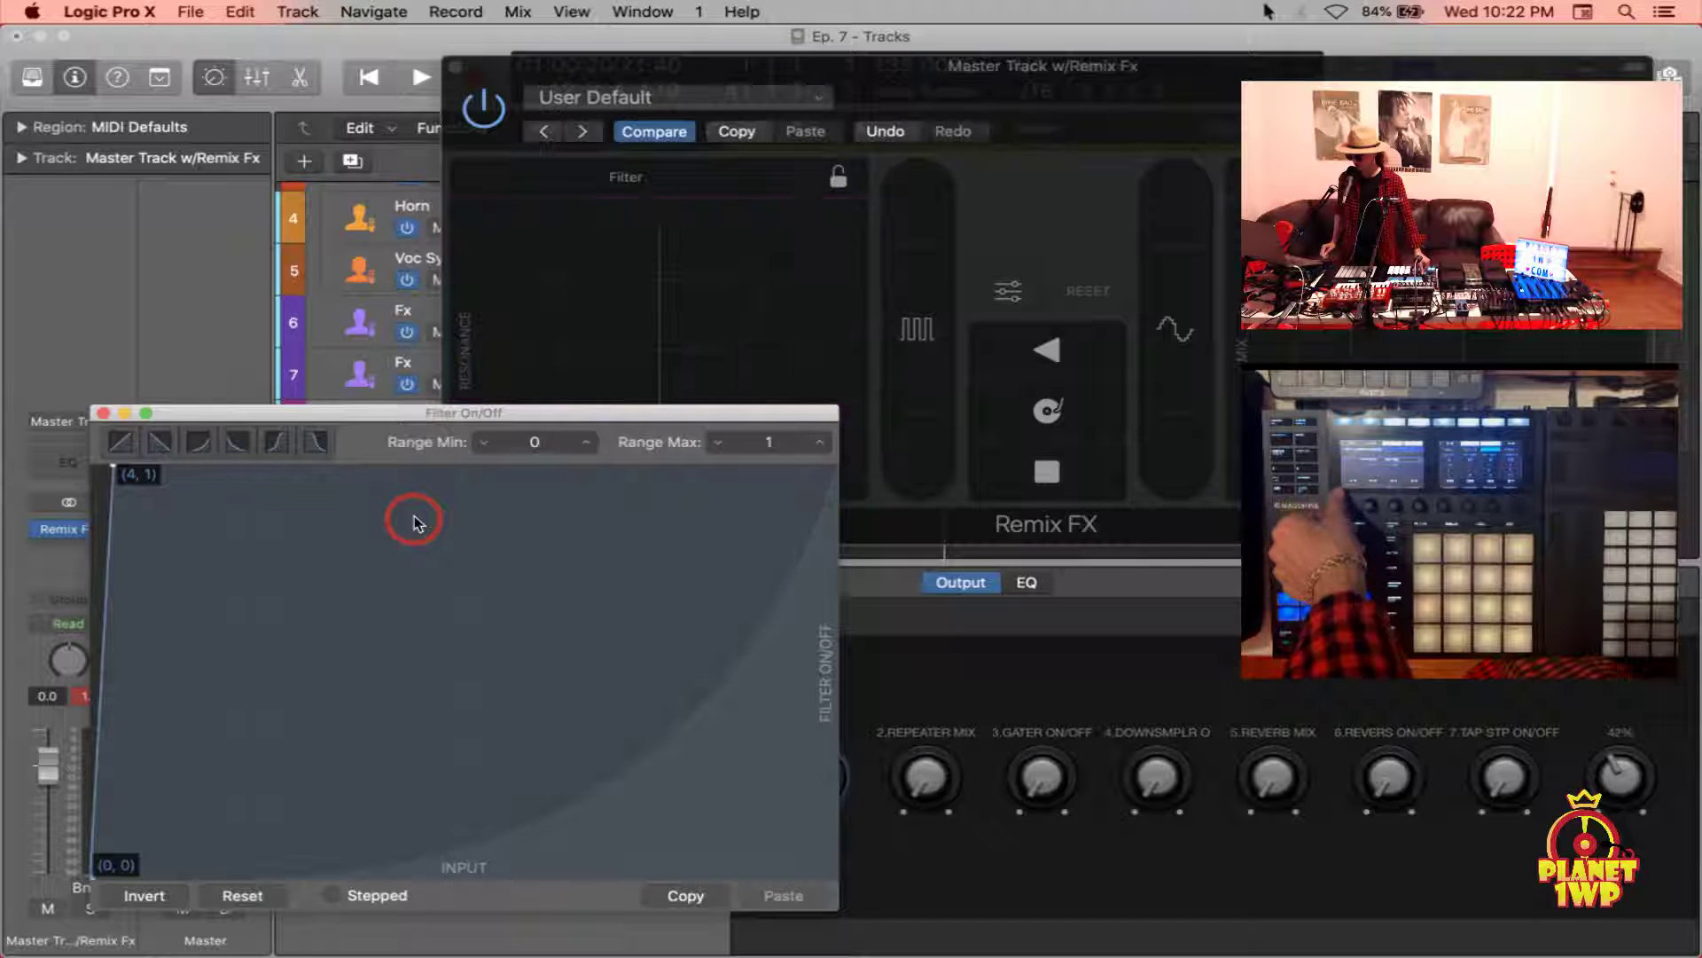
pyautogui.press('space')
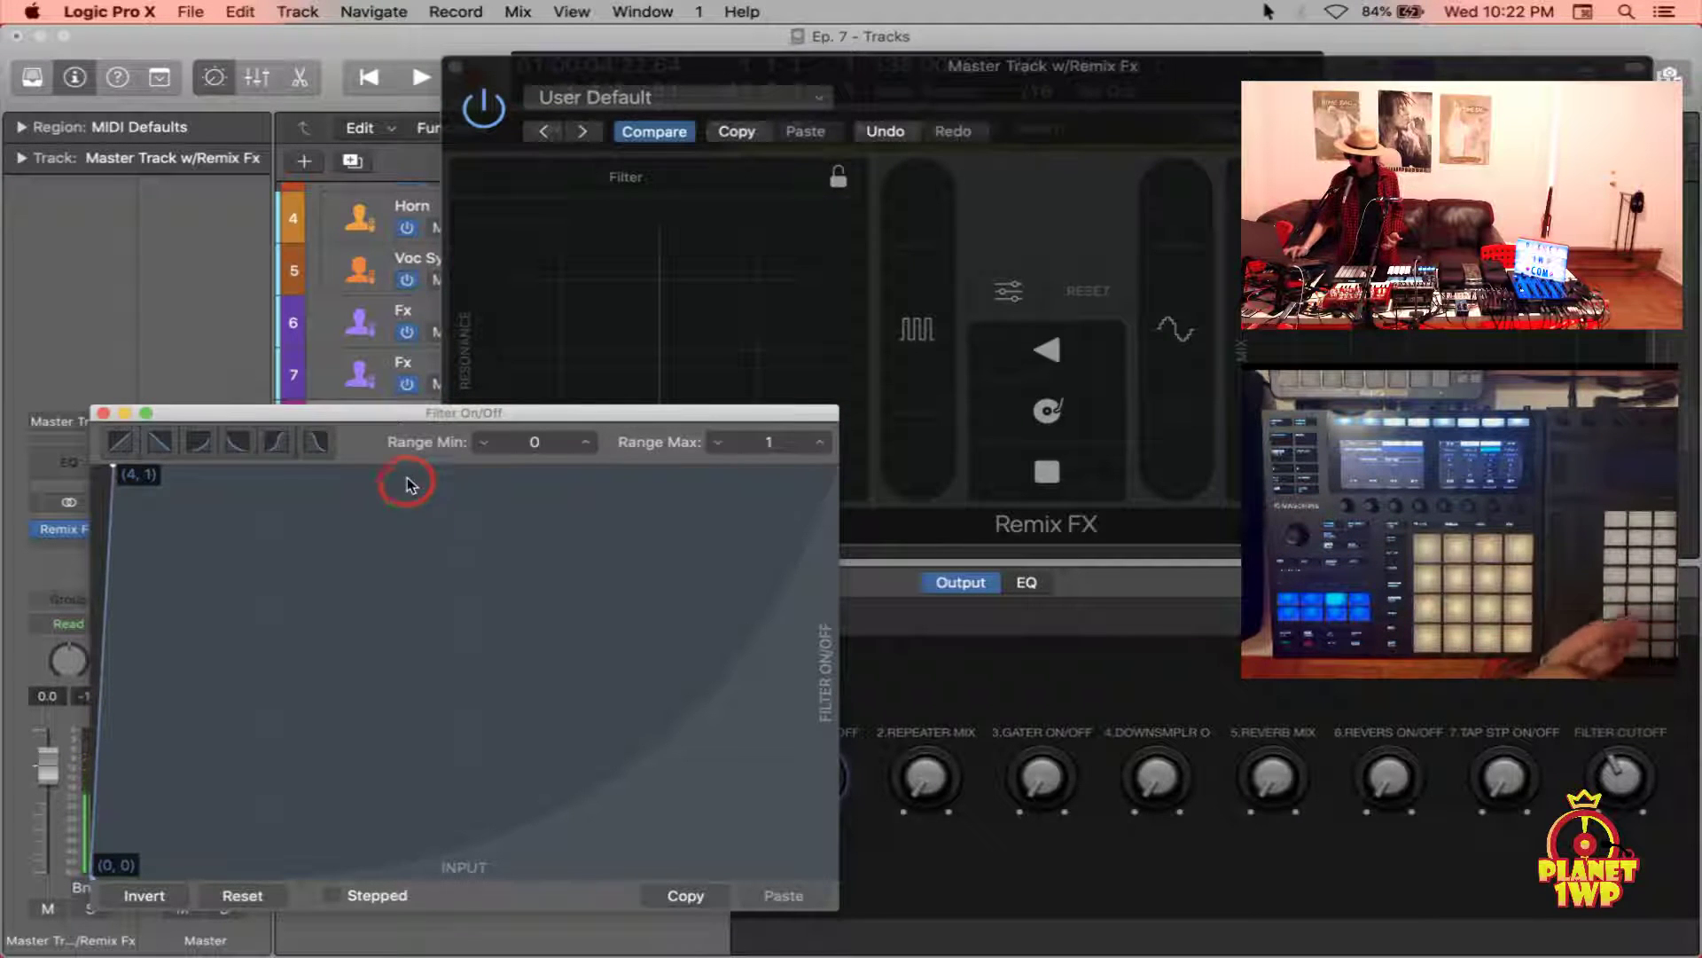
# Close the Filter On/Off scaling graph and open the scaling graph of the Filter Cutoff mapping
pyautogui.moveTo(411, 412); pyautogui.dragTo(401, 183)
pyautogui.click(429, 804)
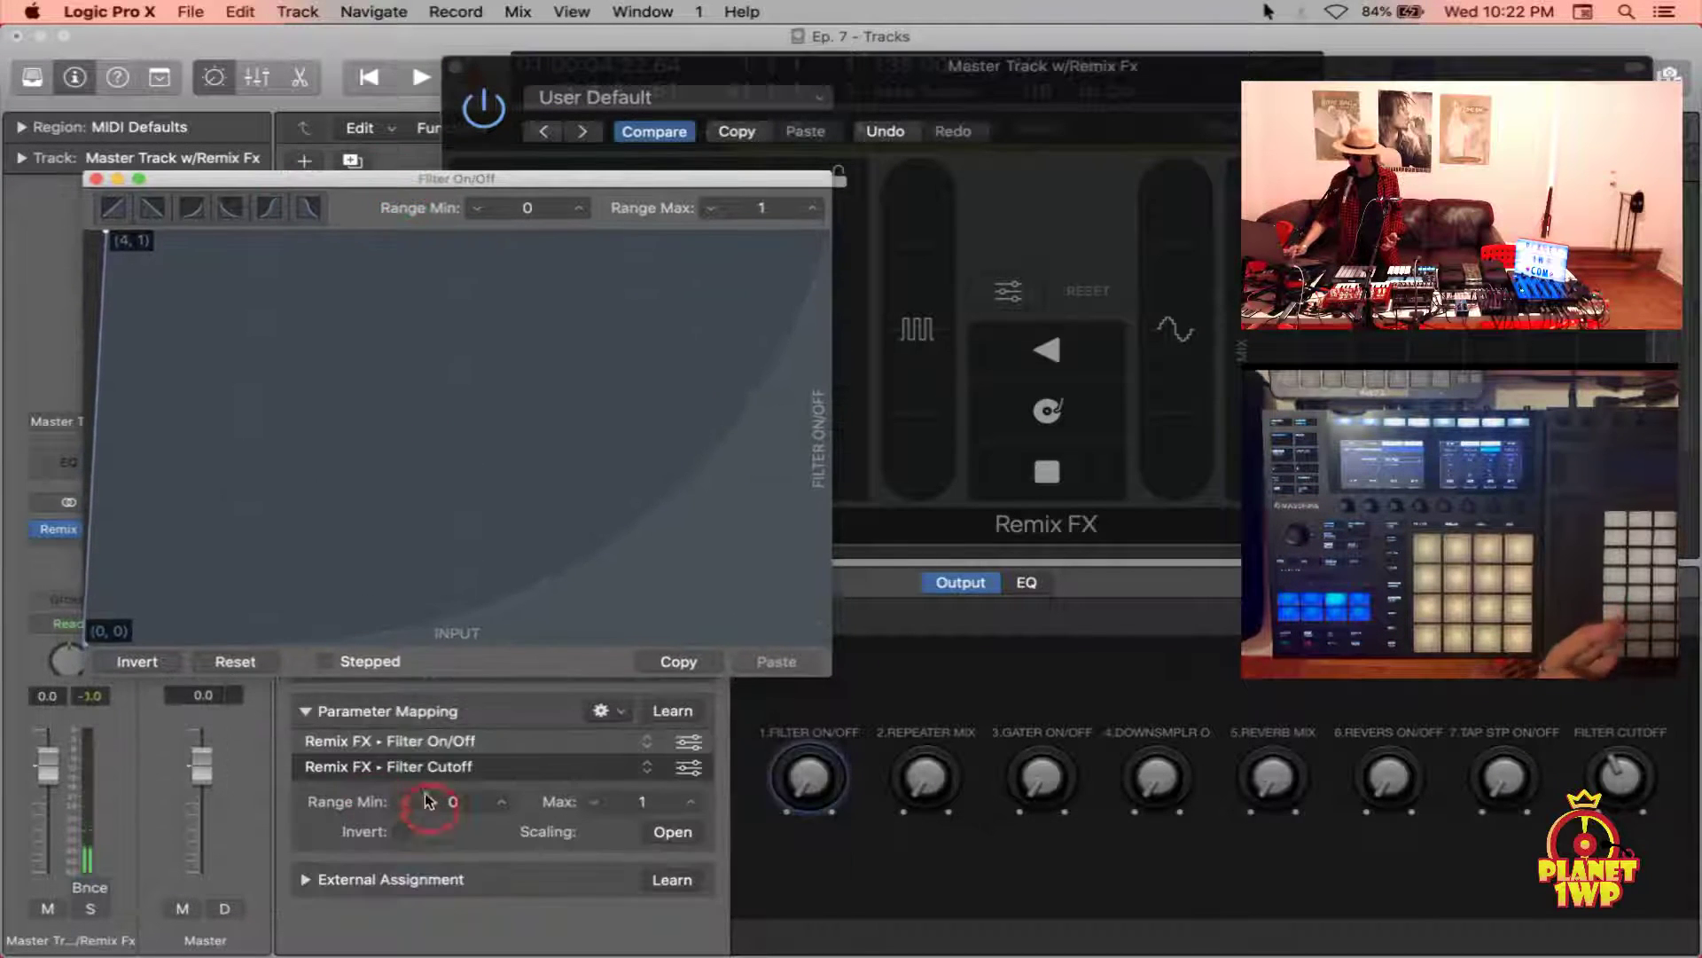
pyautogui.click(511, 744)
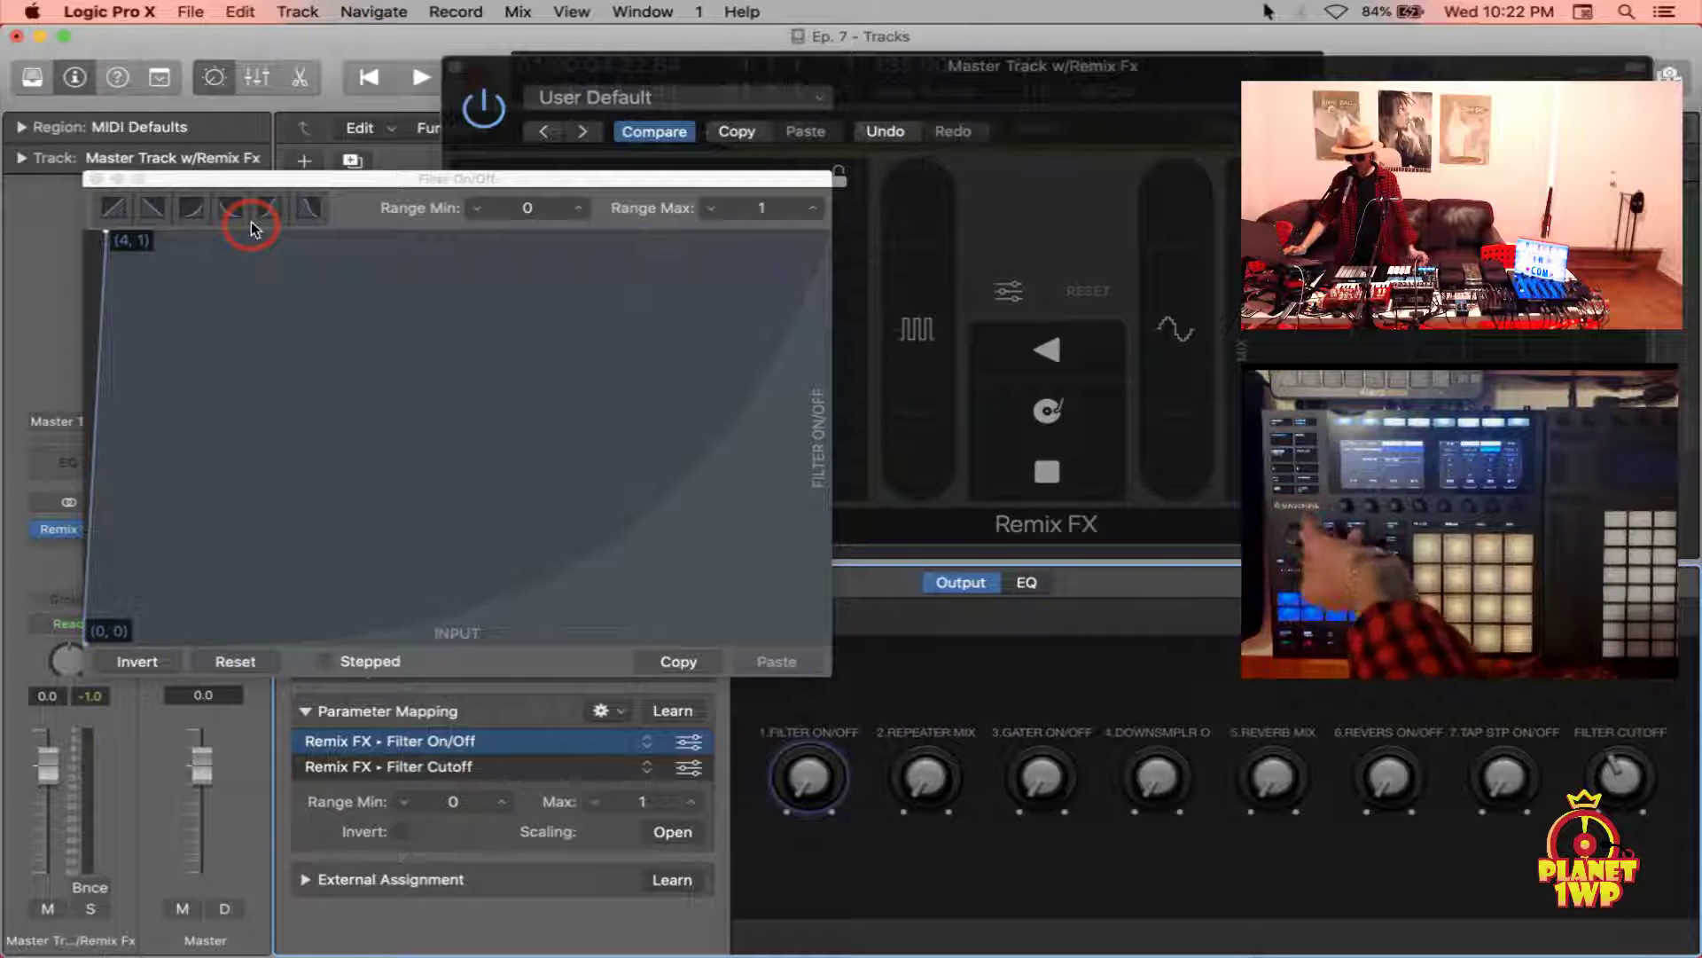
pyautogui.click(96, 178)
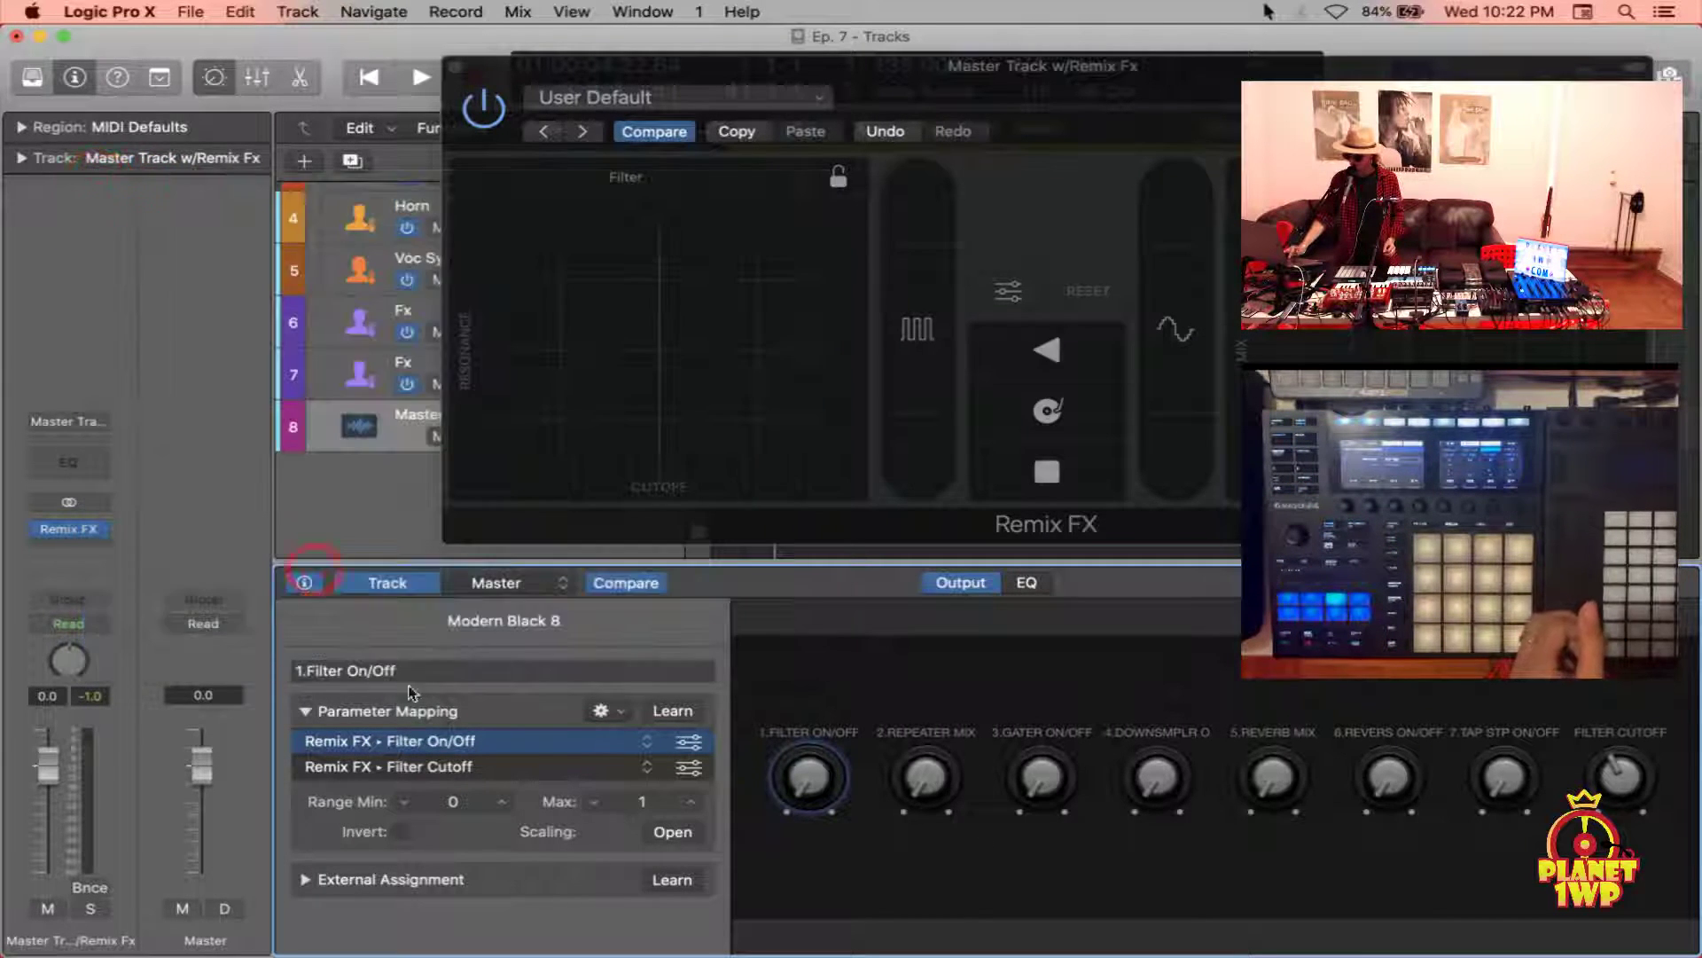
pyautogui.click(515, 768)
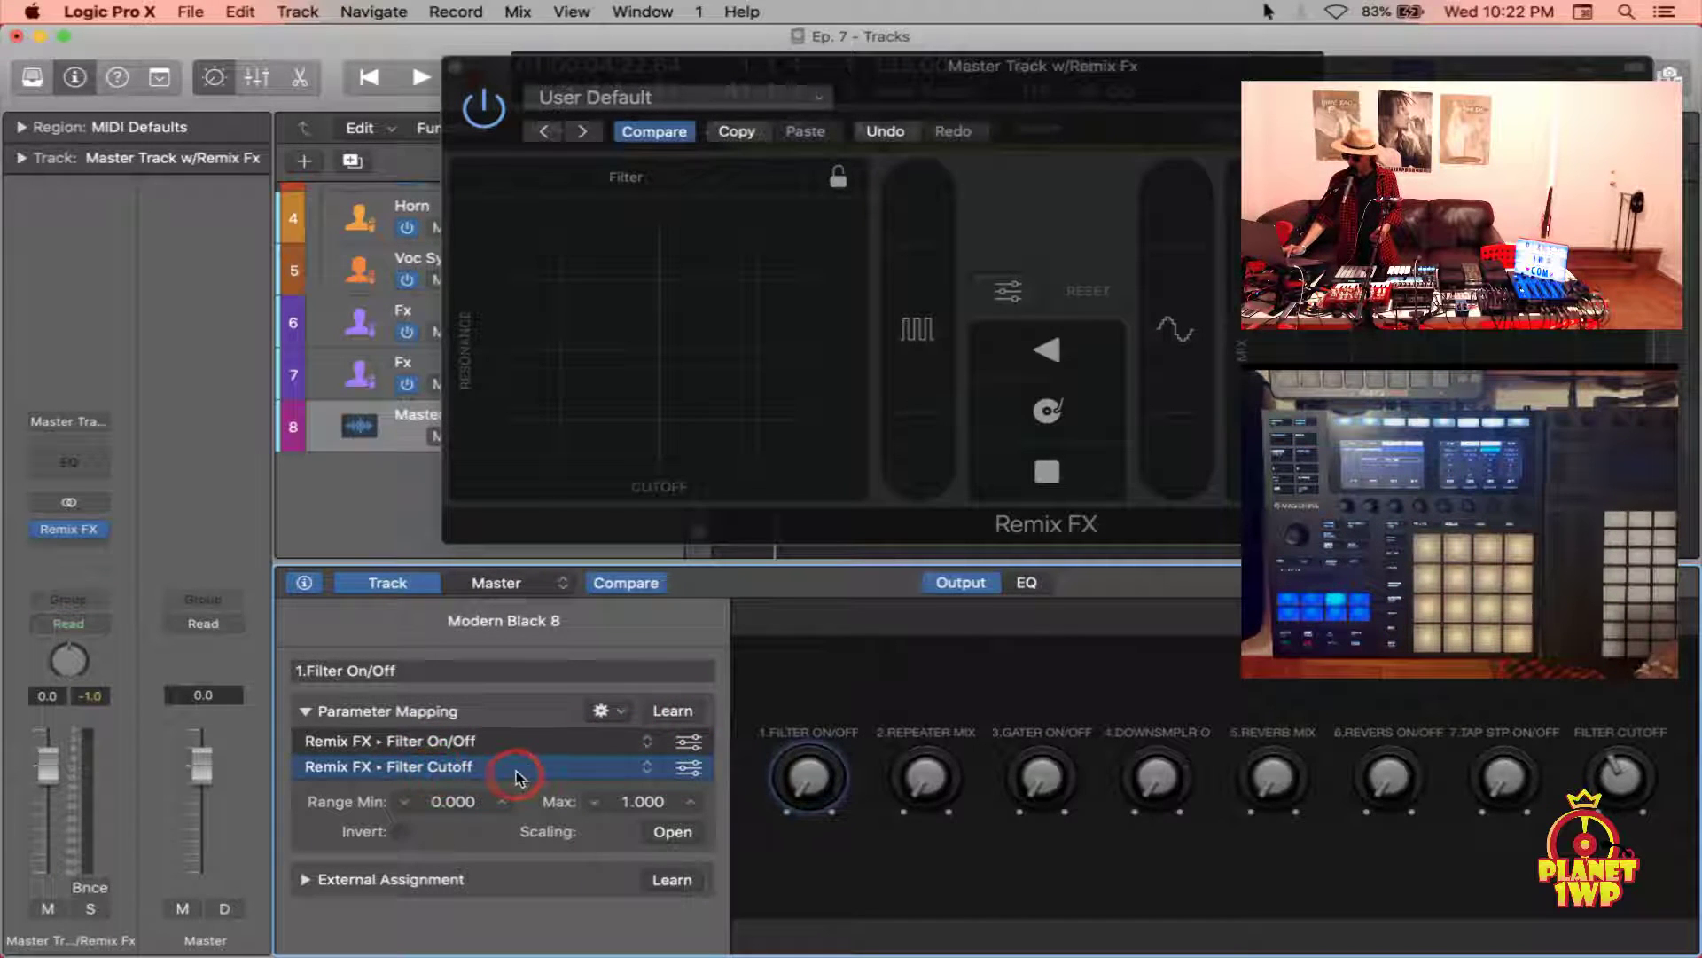
pyautogui.click(673, 833)
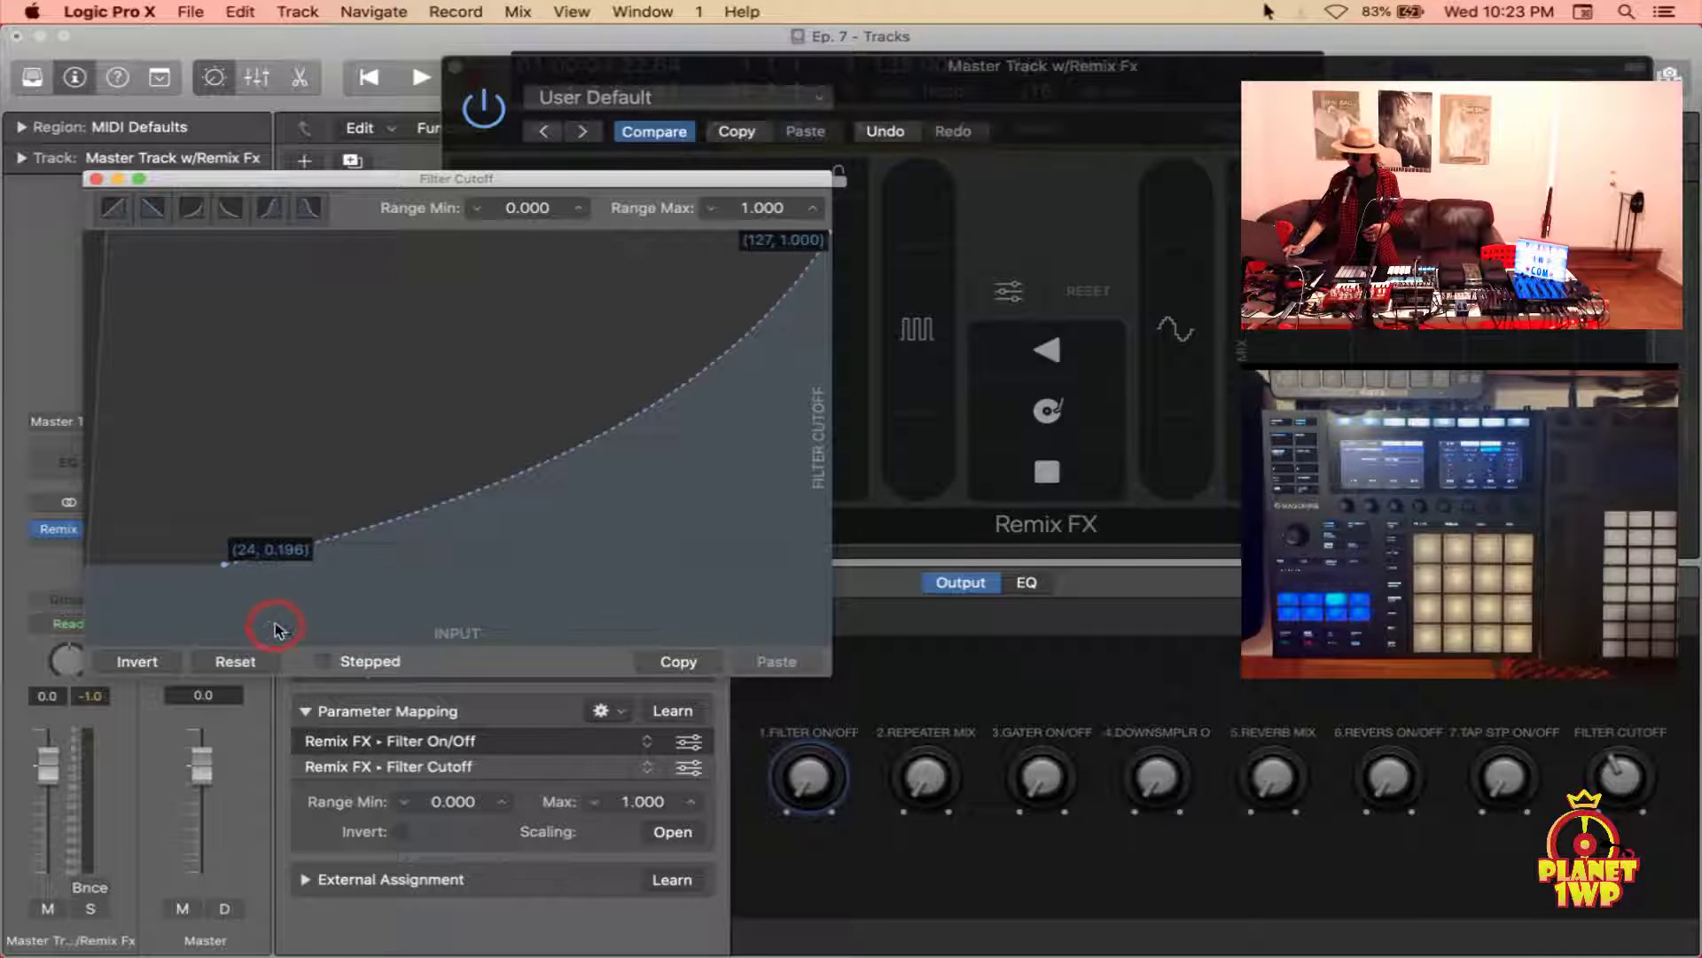
# View the Filter Cutoff scaling as stepped values, reset it to a linear curve and audition the sweep over the playing project
pyautogui.click(327, 662)
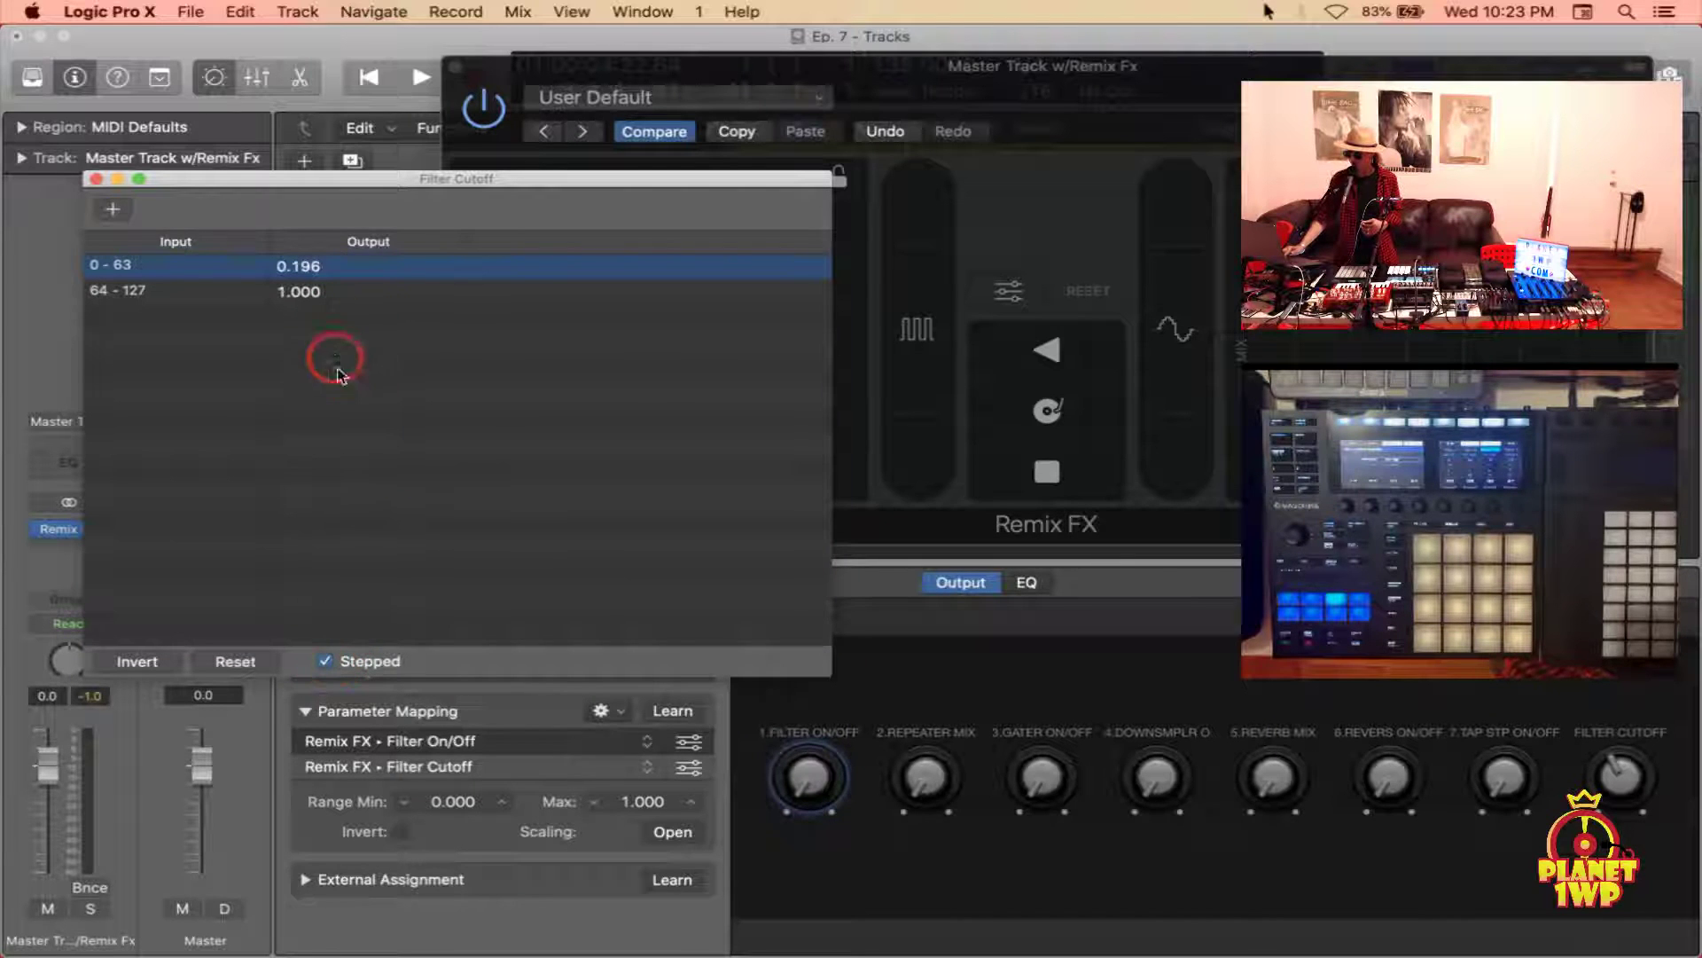
pyautogui.click(324, 661)
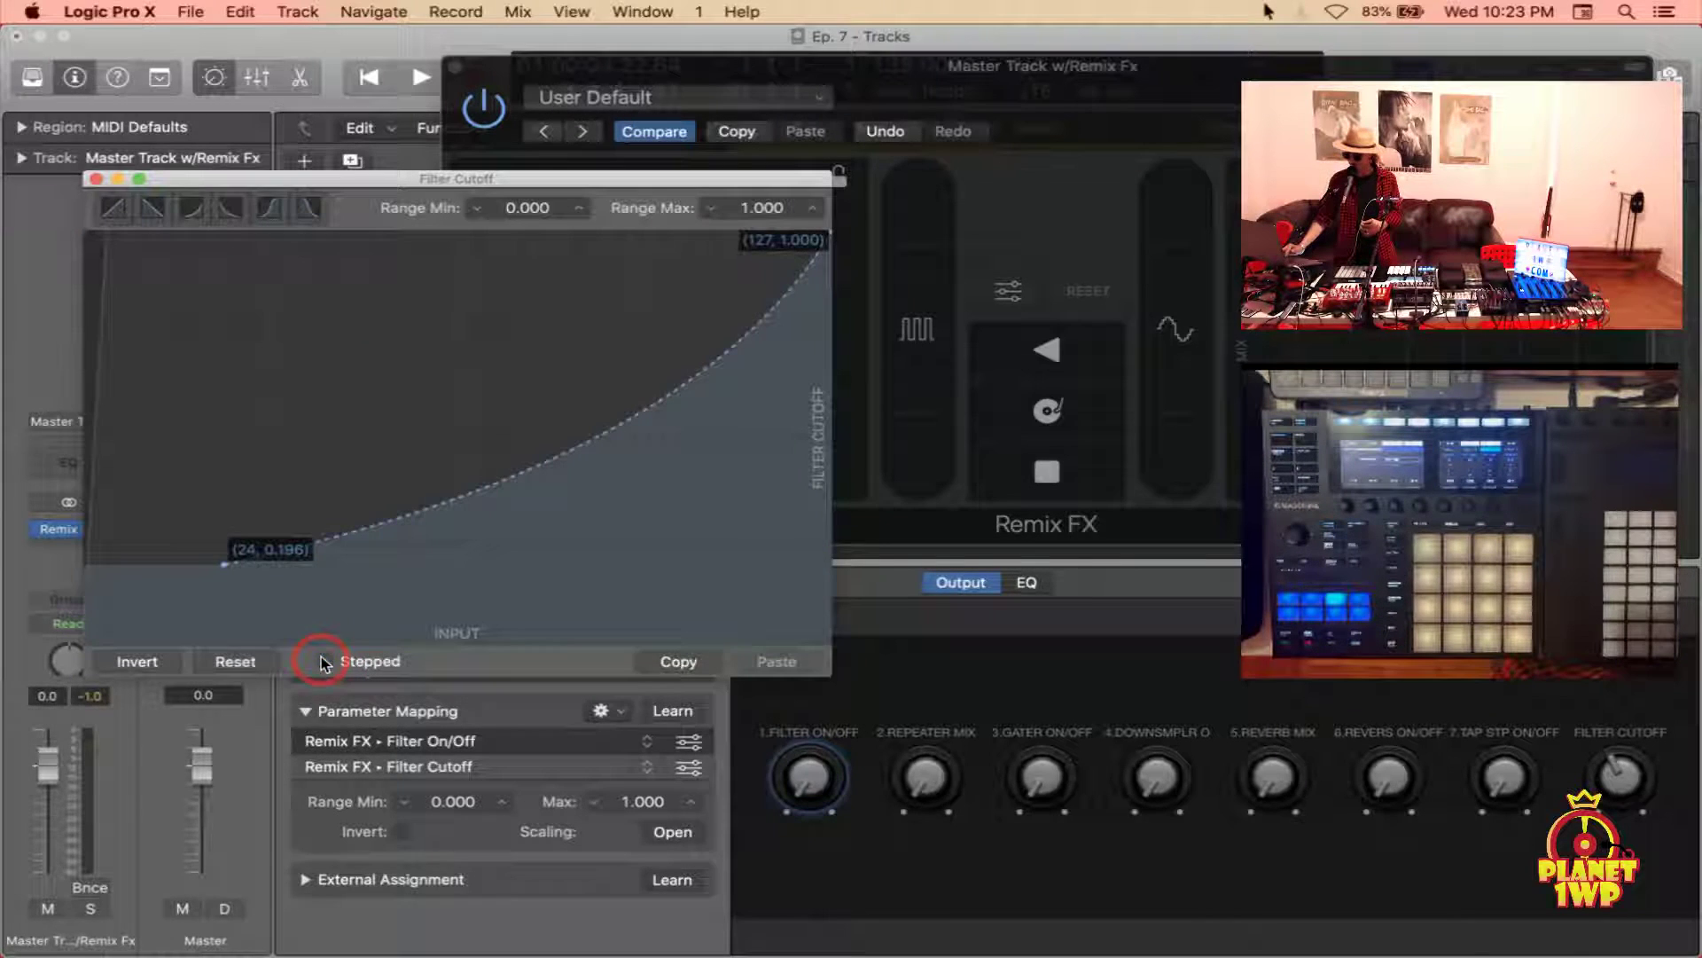
pyautogui.click(235, 662)
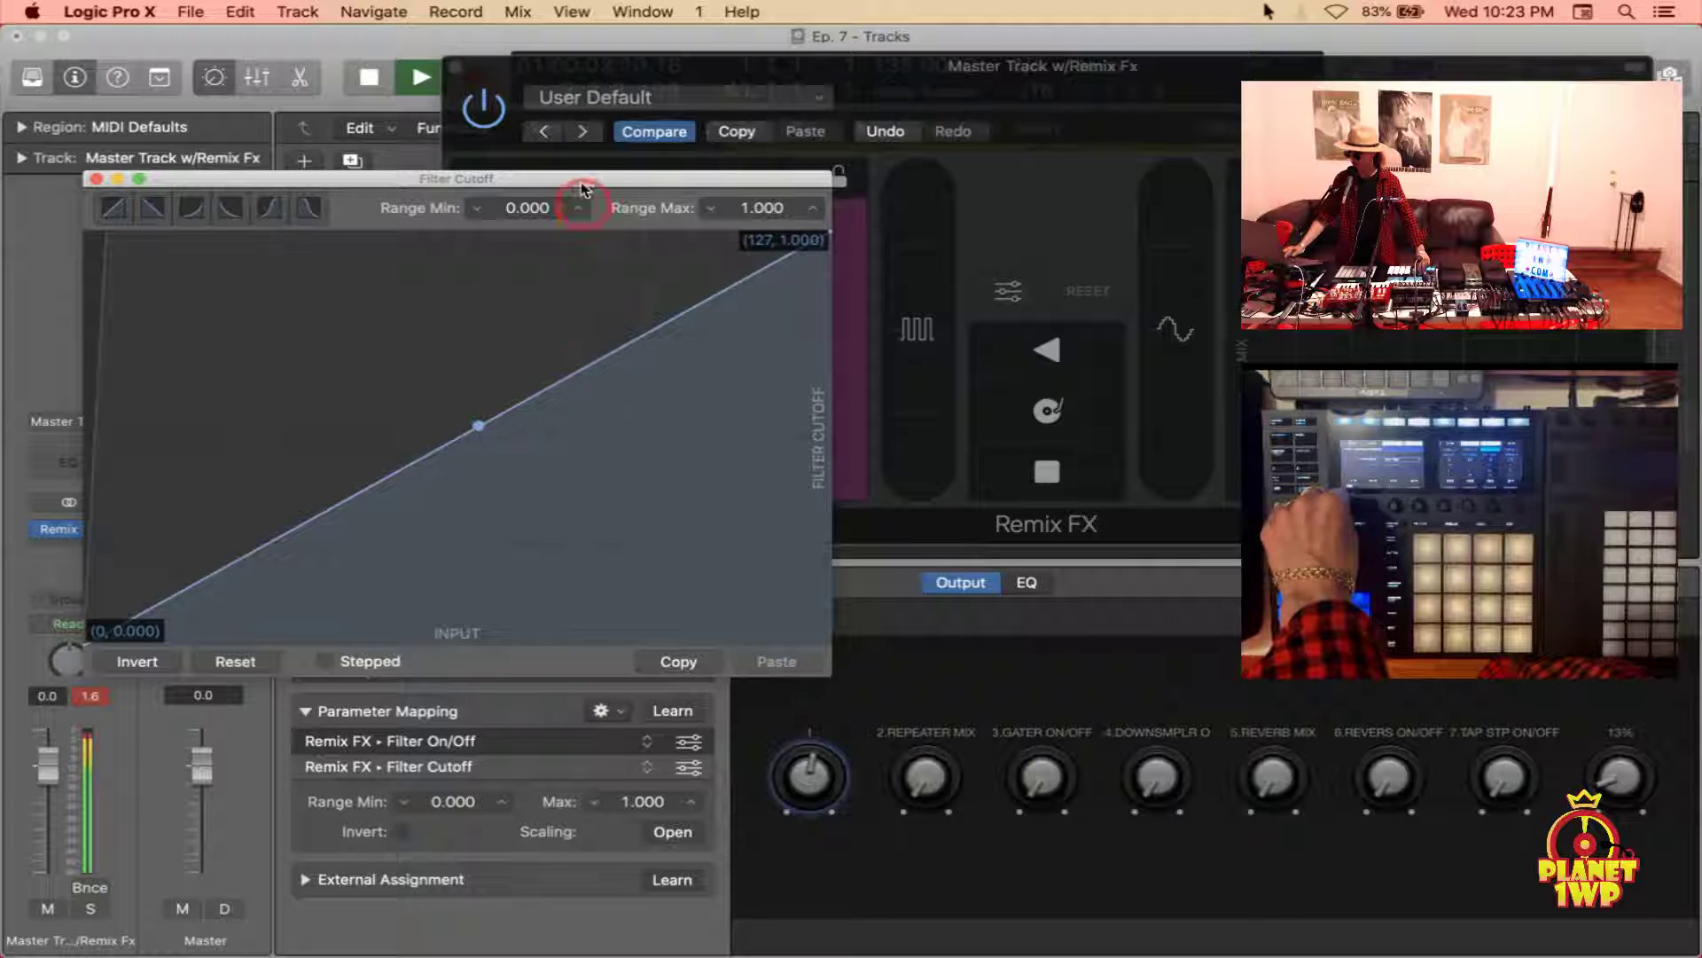
pyautogui.moveTo(578, 180); pyautogui.dragTo(605, 554)
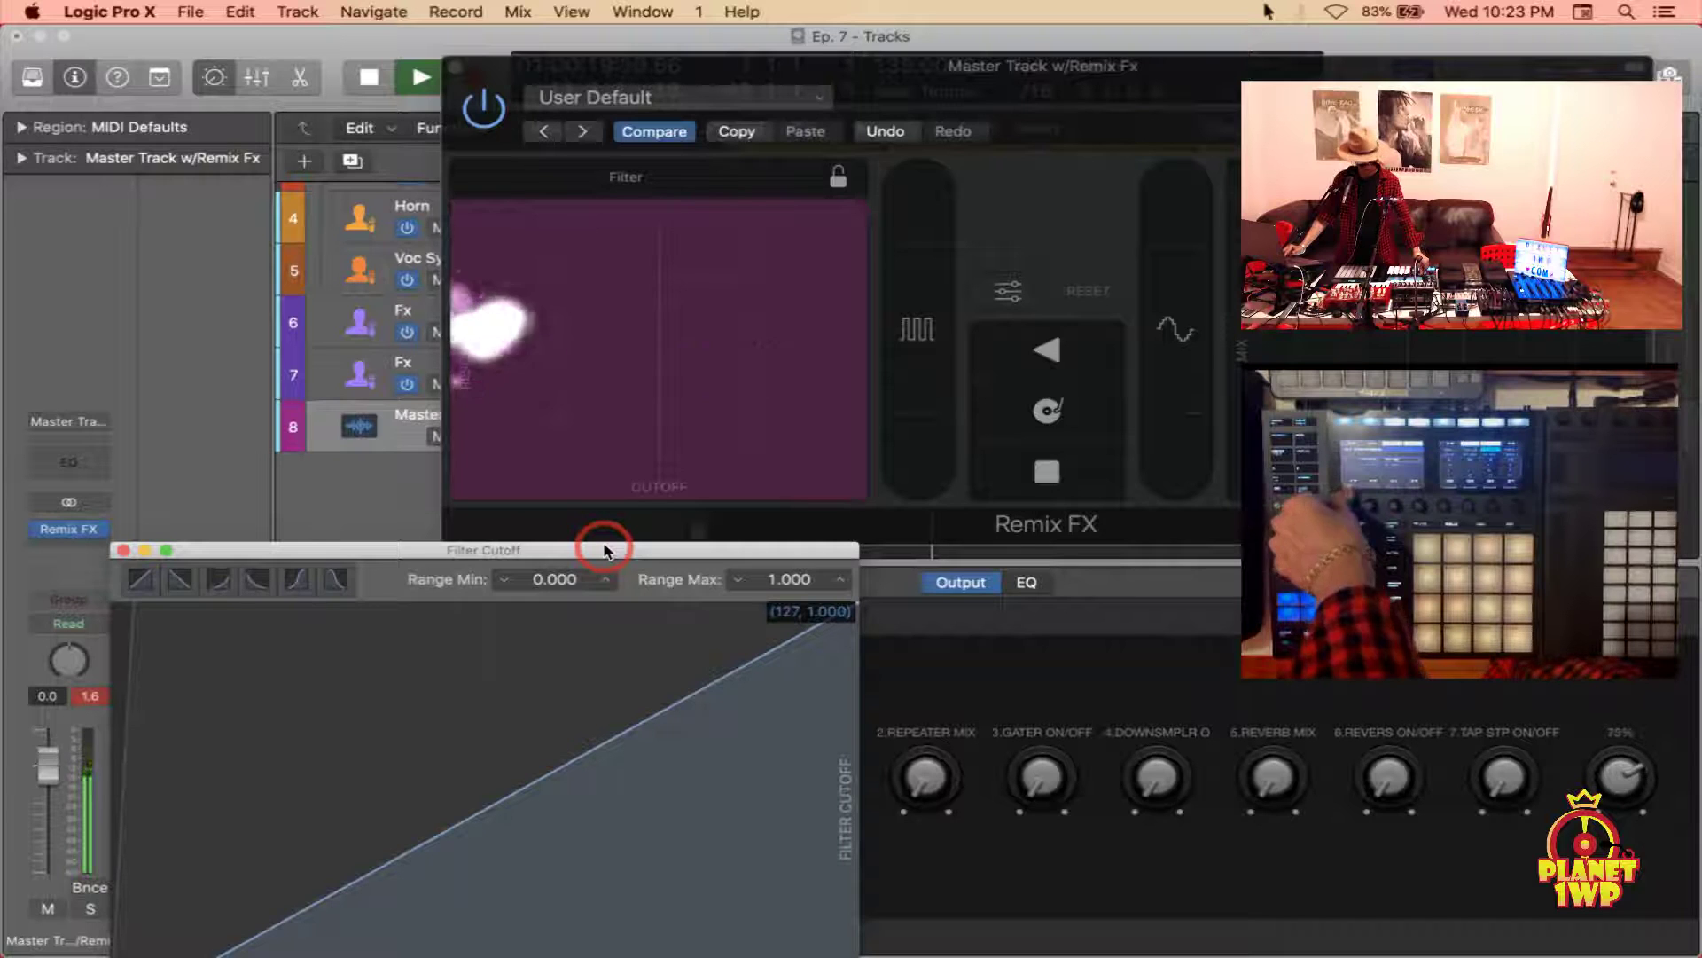
pyautogui.moveTo(604, 549); pyautogui.dragTo(608, 289)
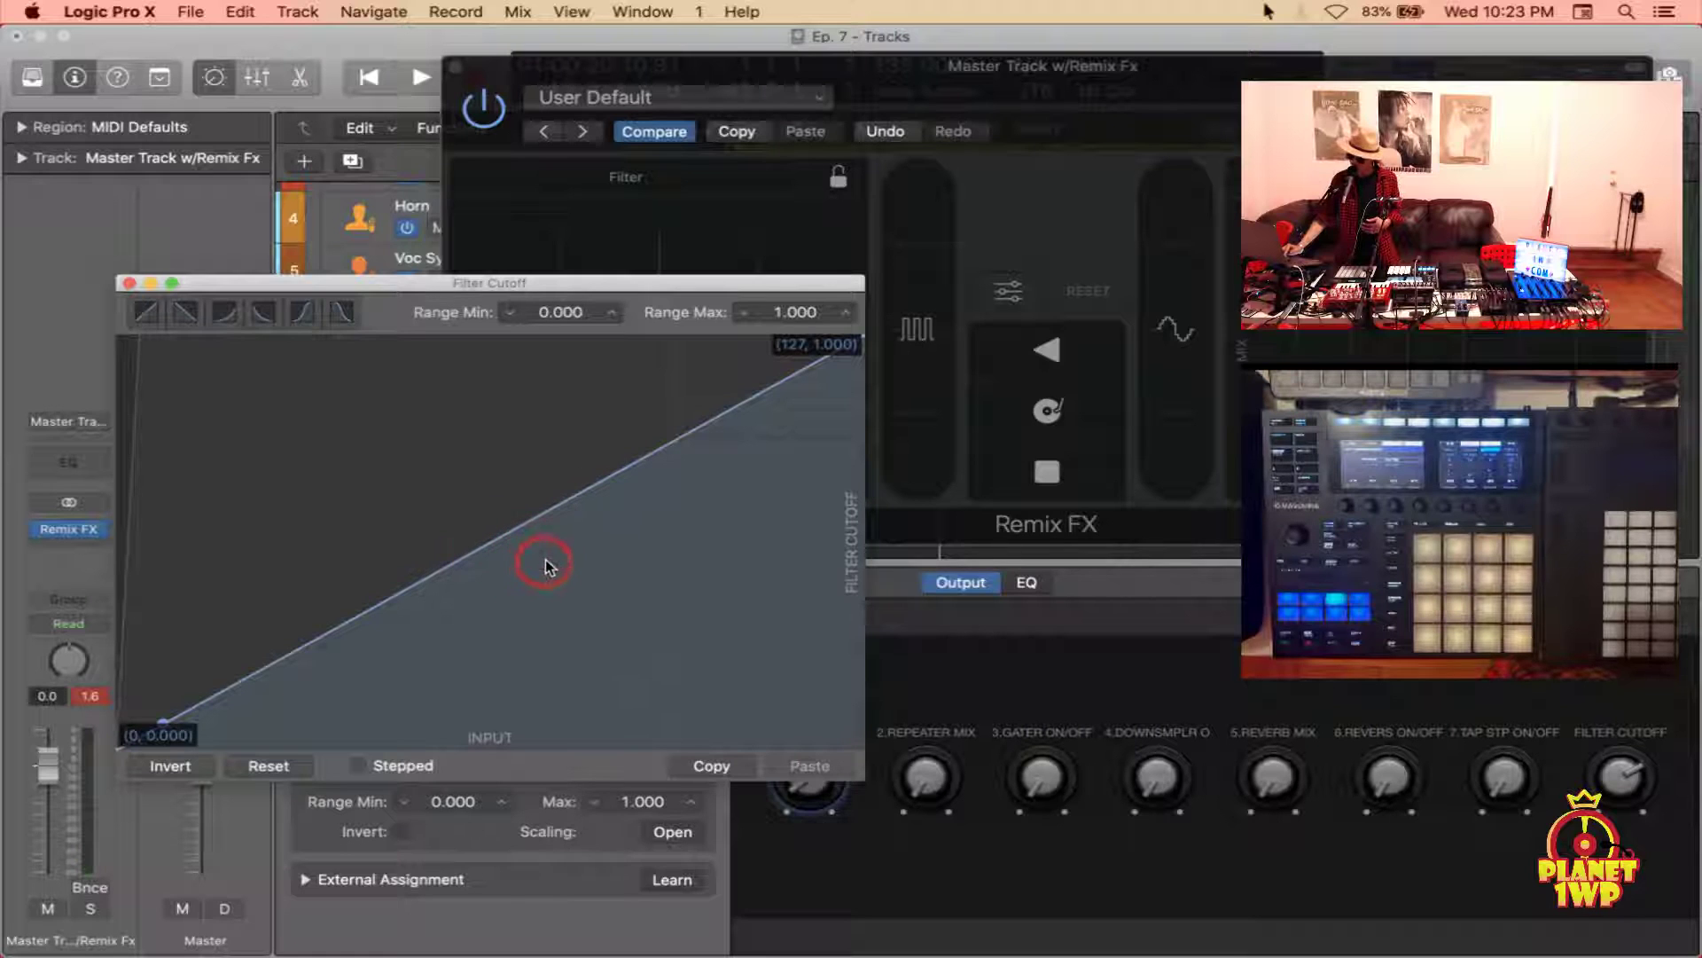
# Shape the Filter Cutoff scaling as a gently bent exponential curve with its lower point at input 36, output 0.141, and close the graph
pyautogui.click(227, 316)
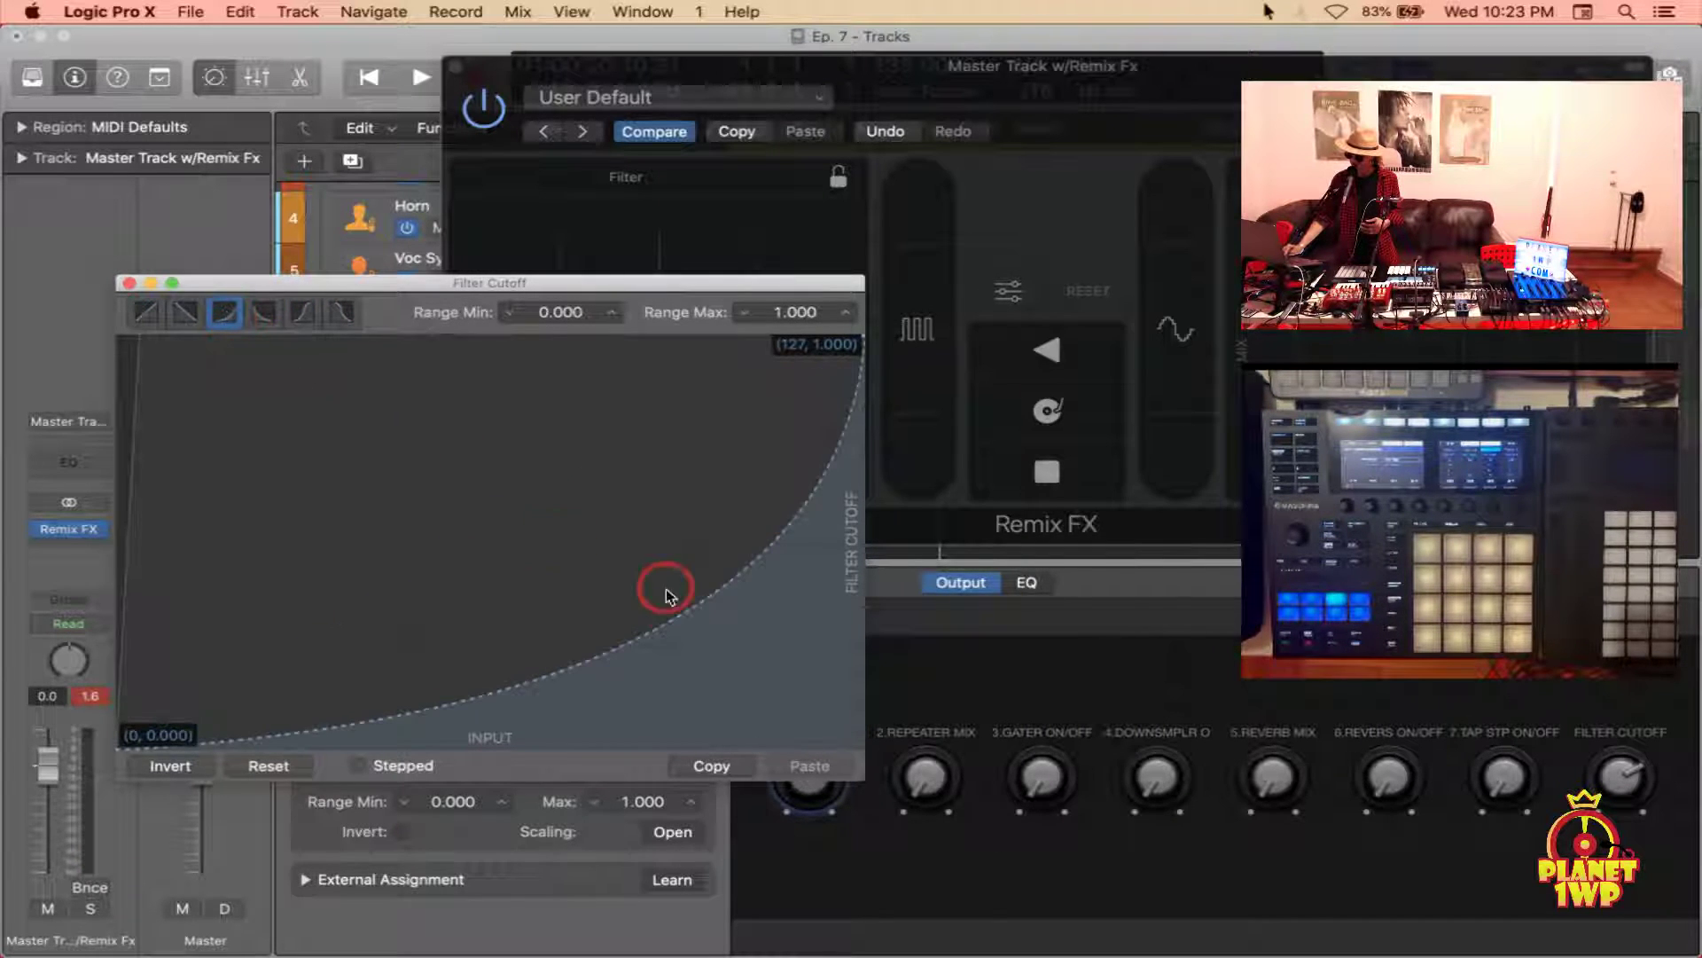
pyautogui.moveTo(668, 606); pyautogui.dragTo(301, 702)
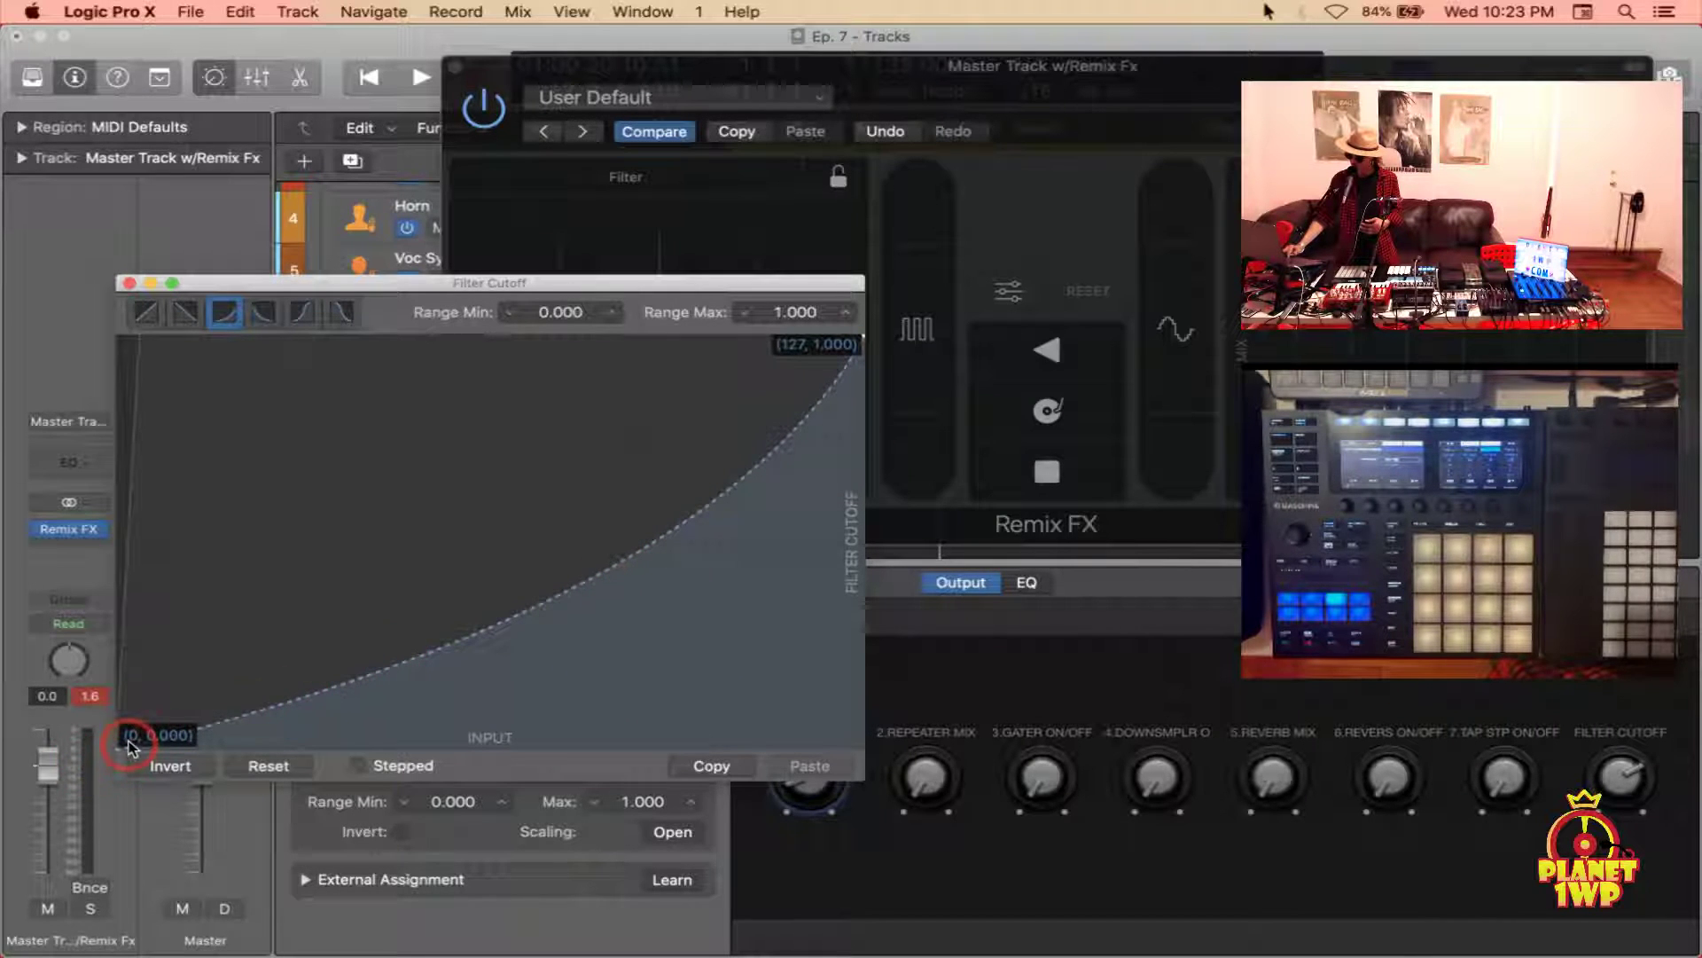
pyautogui.moveTo(140, 743); pyautogui.dragTo(218, 690)
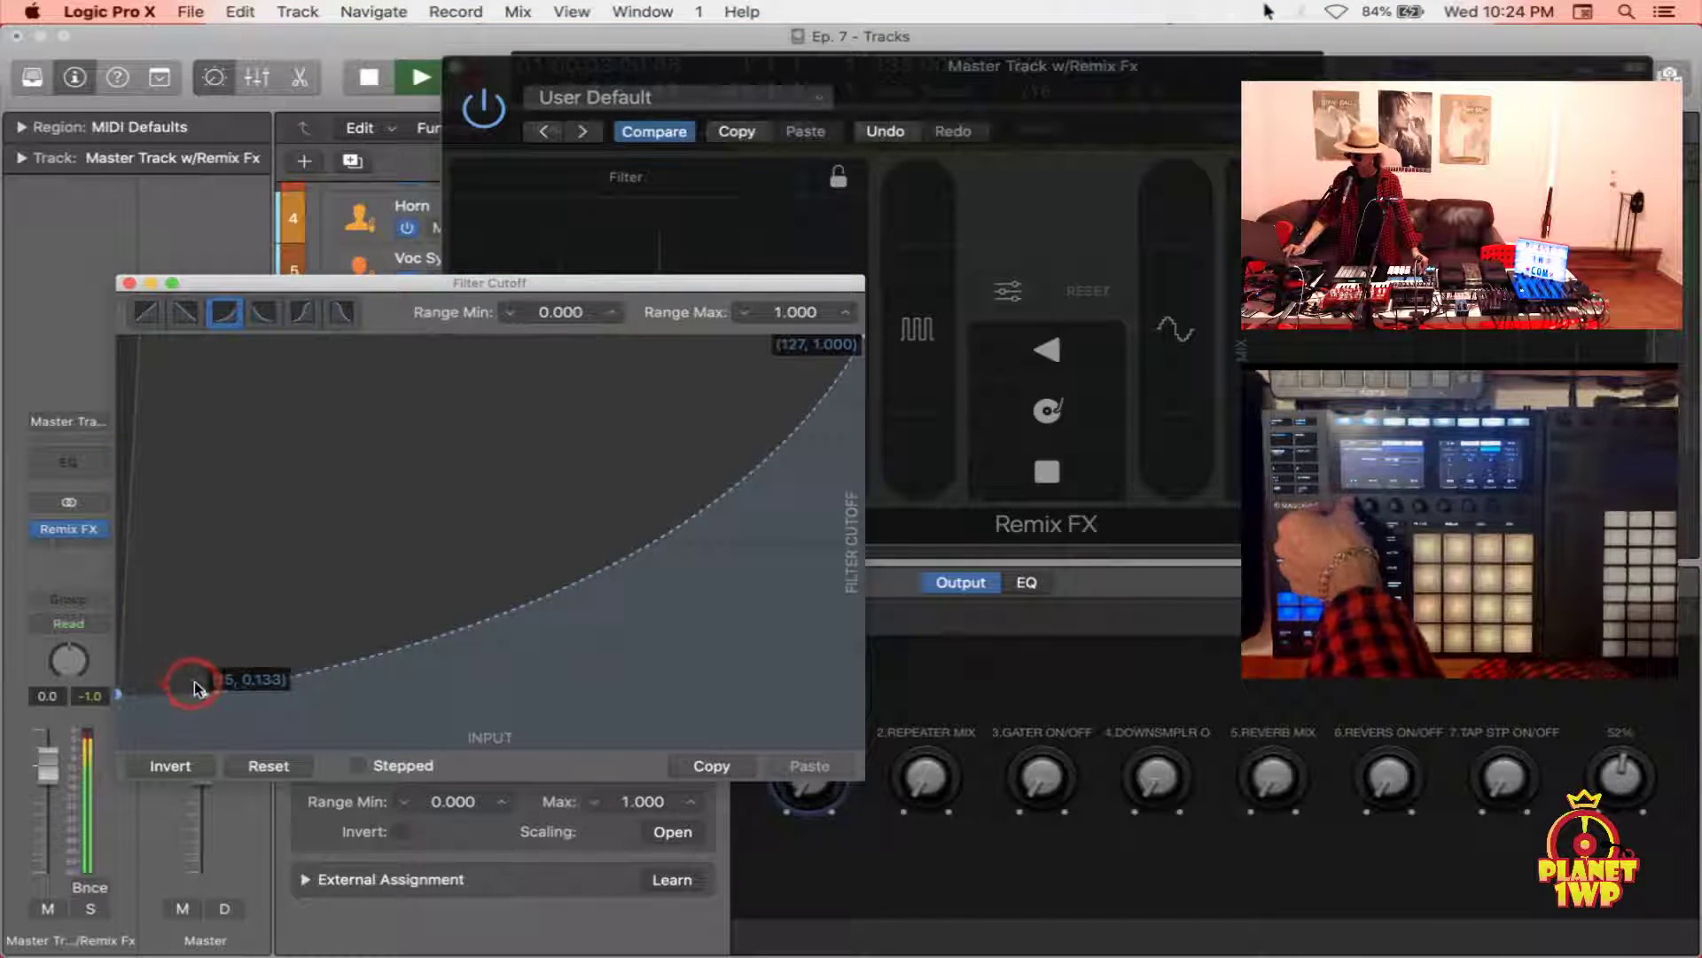
pyautogui.moveTo(201, 693); pyautogui.dragTo(203, 722)
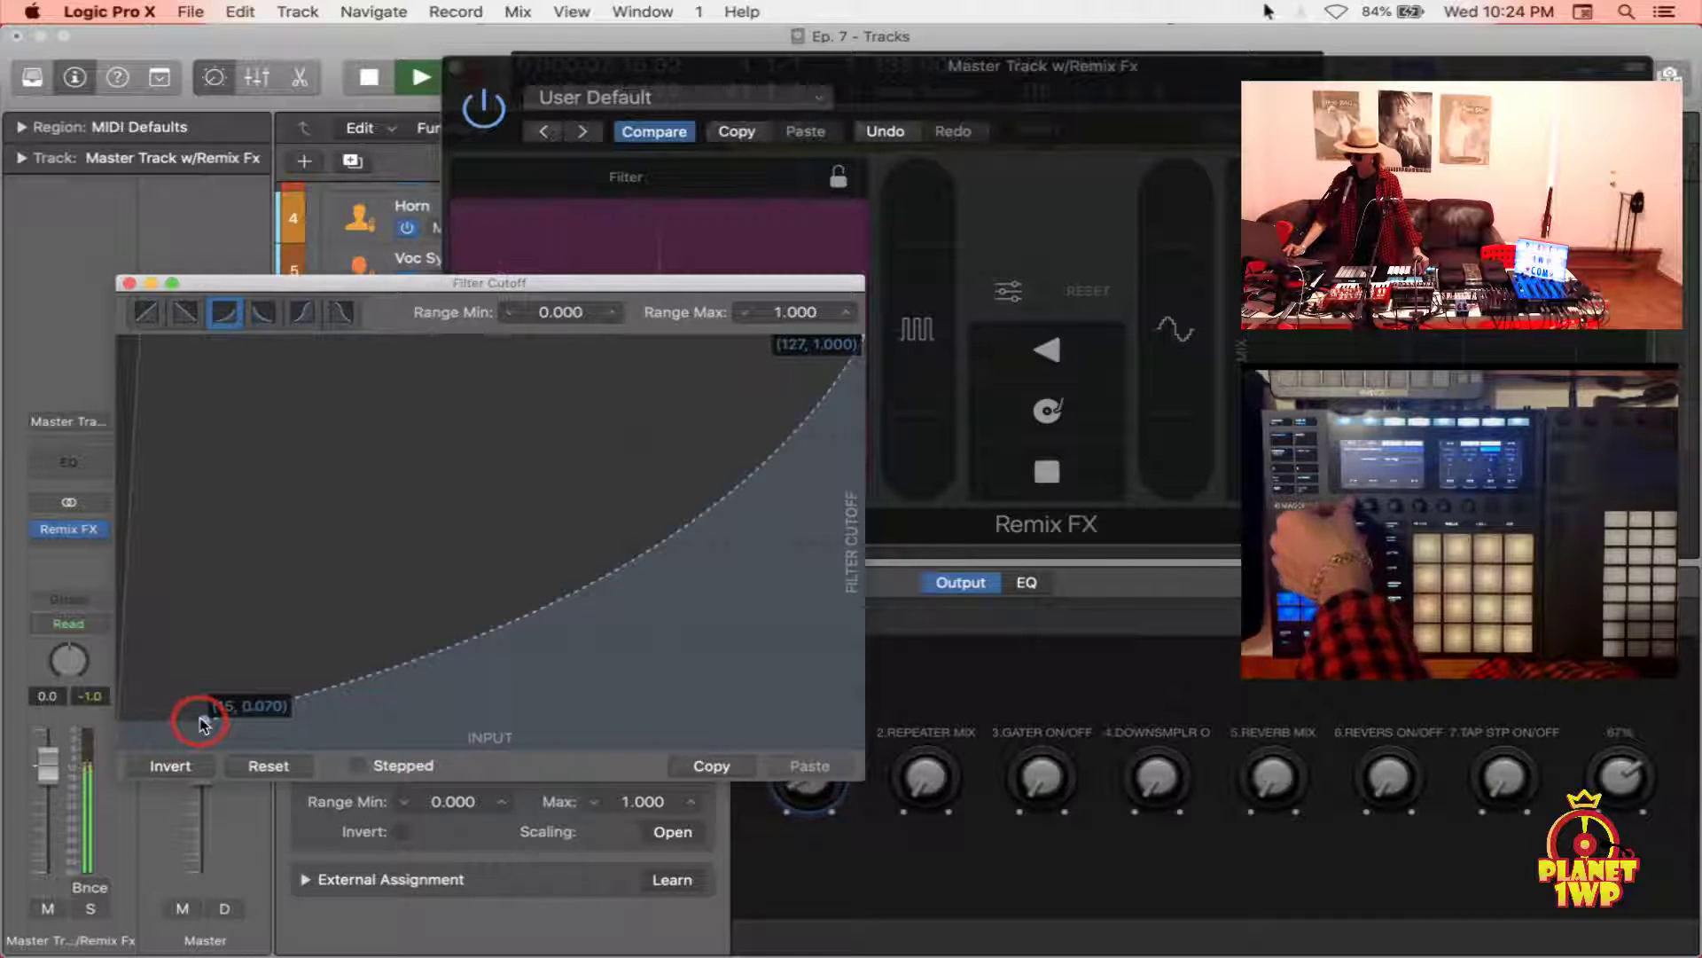
pyautogui.moveTo(228, 725); pyautogui.dragTo(327, 696)
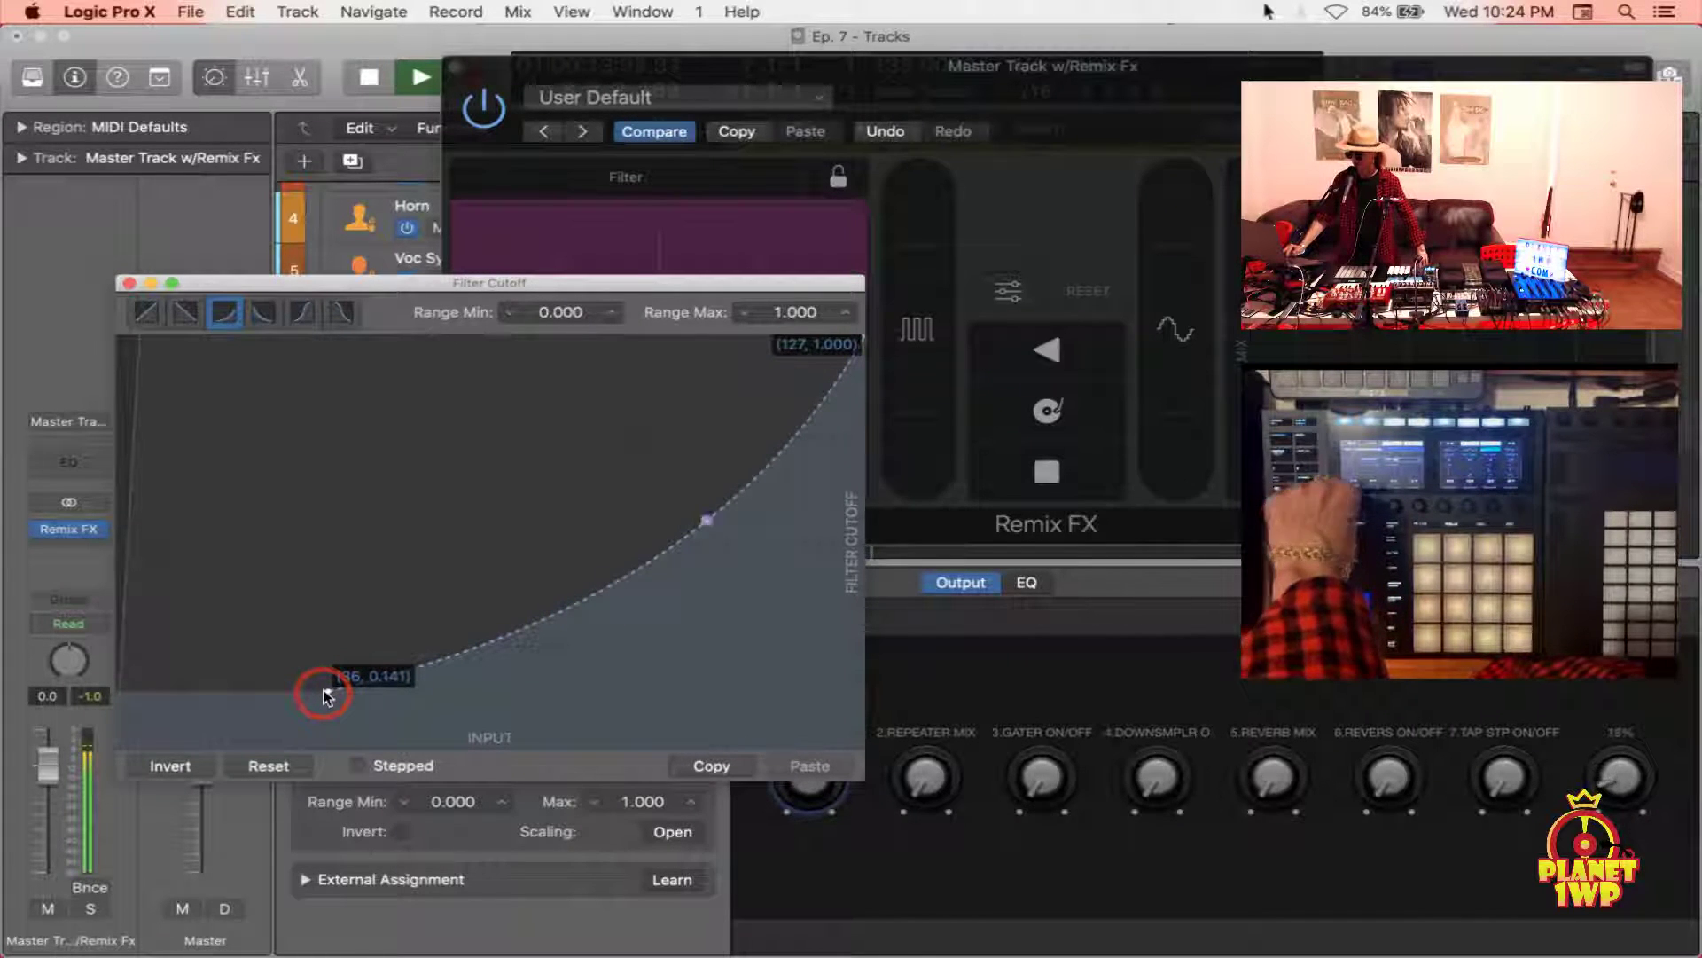
pyautogui.click(82, 418)
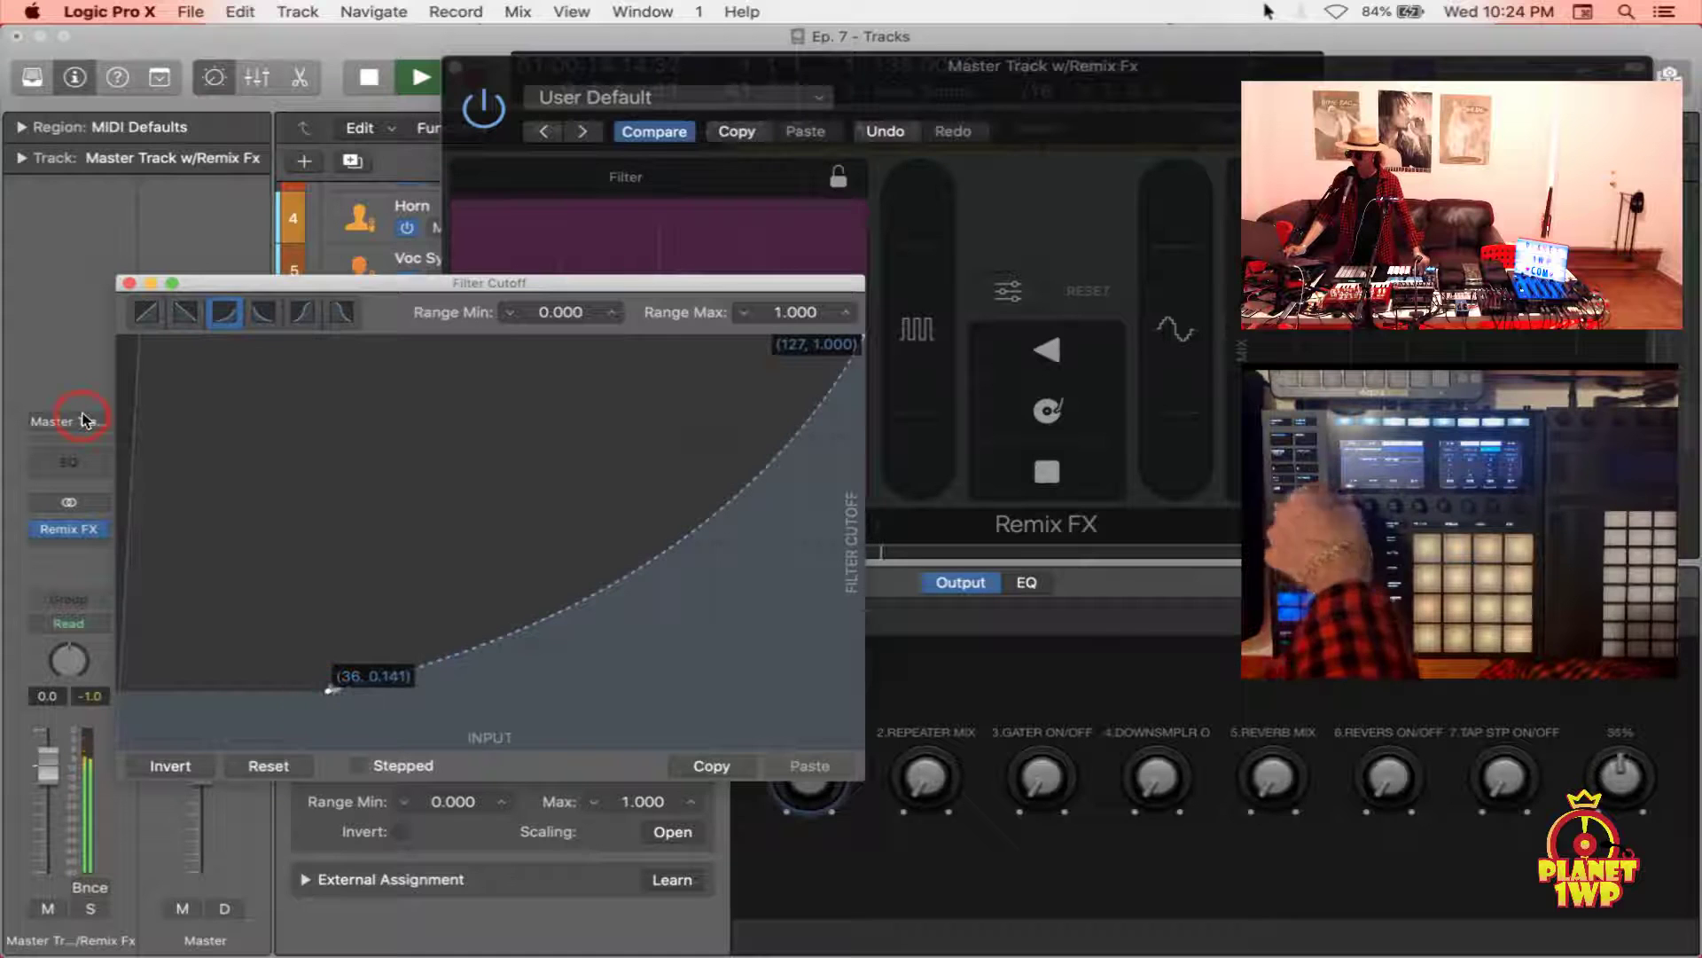
pyautogui.click(126, 284)
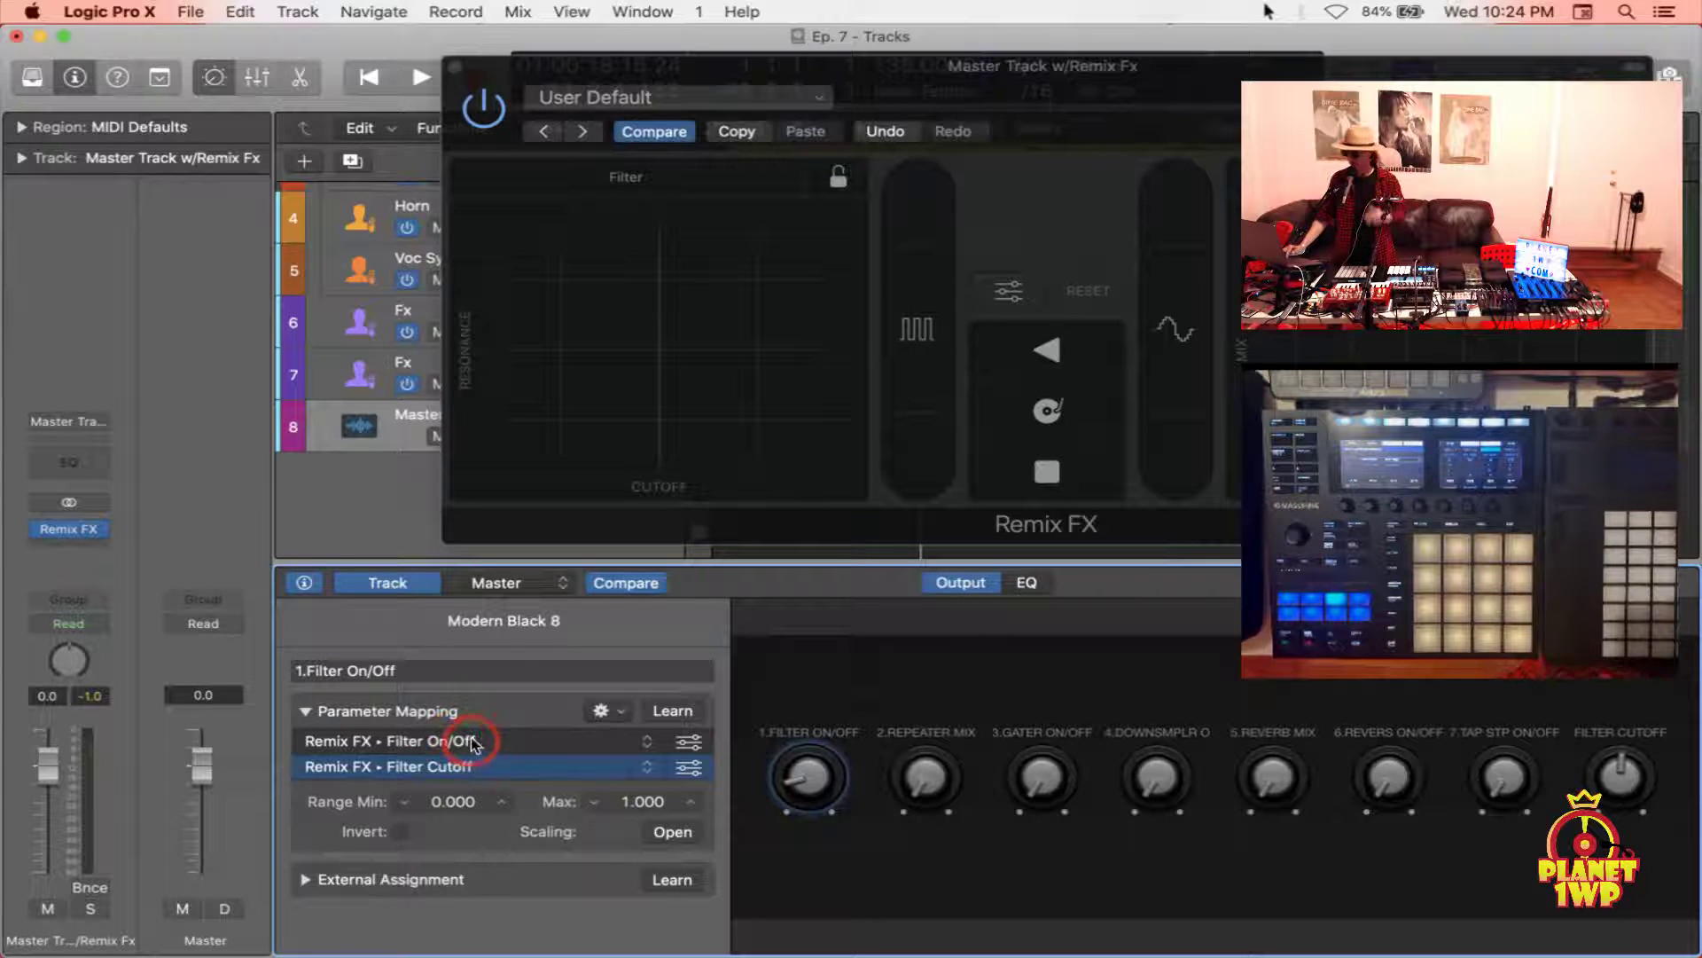
# Select the Filter On/Off mapping, and view the effects available for the Remix FX Filter pad, keeping Filter chosen
pyautogui.click(472, 743)
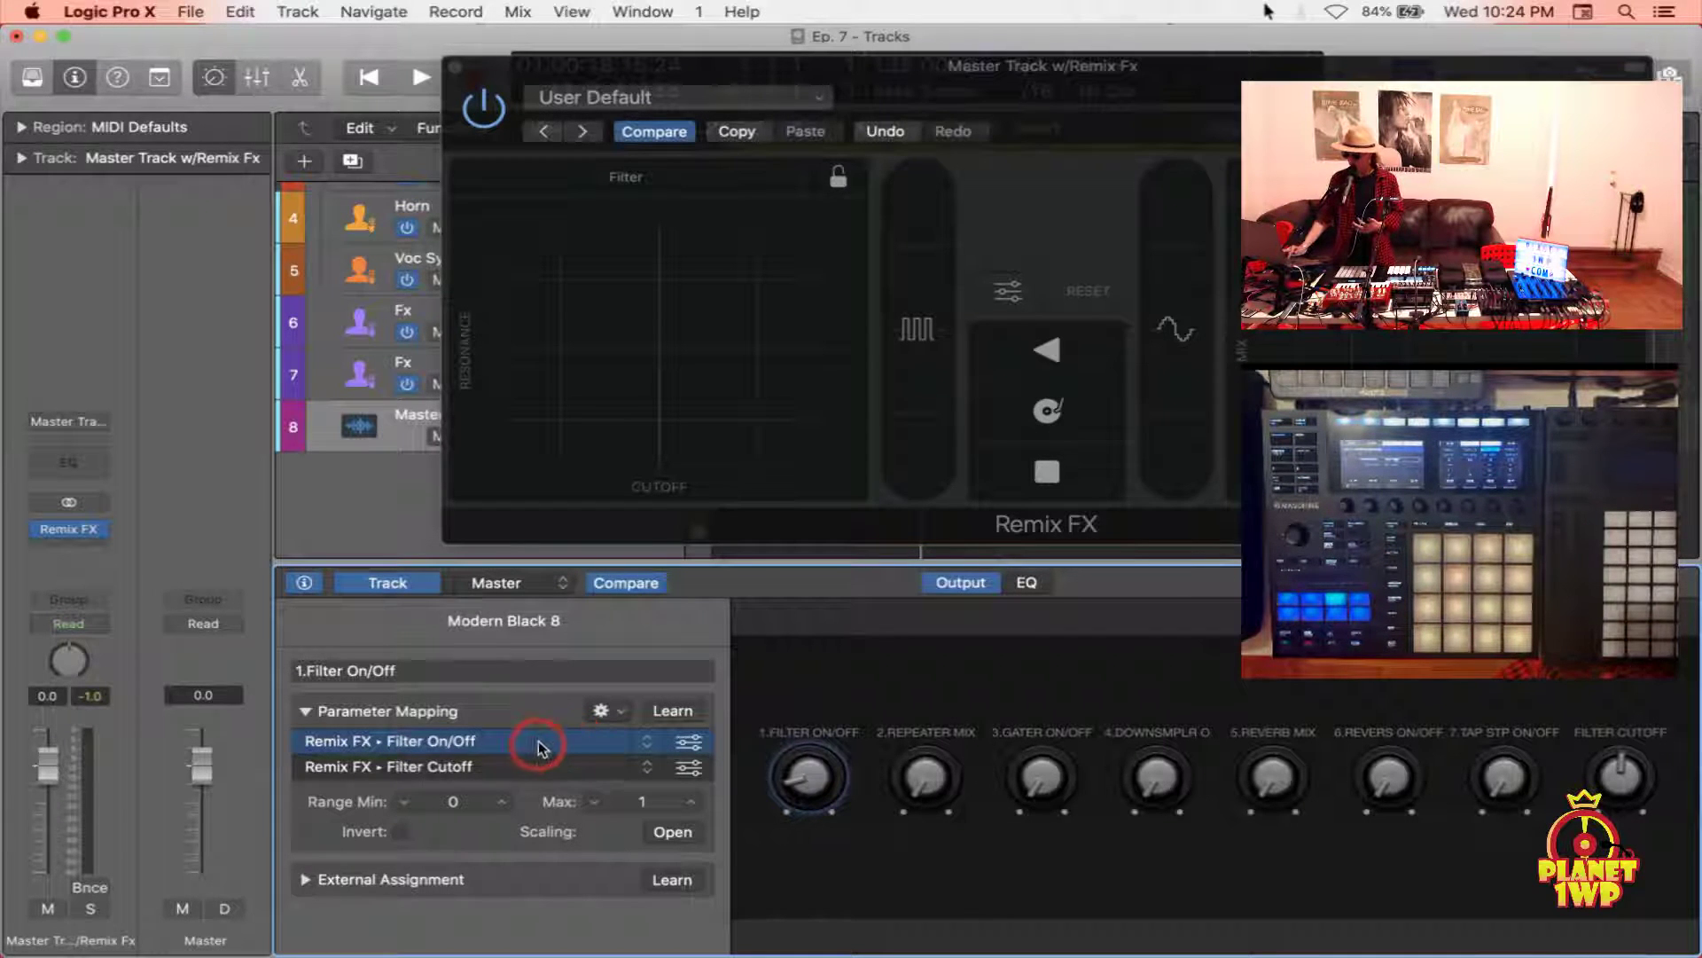
pyautogui.click(619, 773)
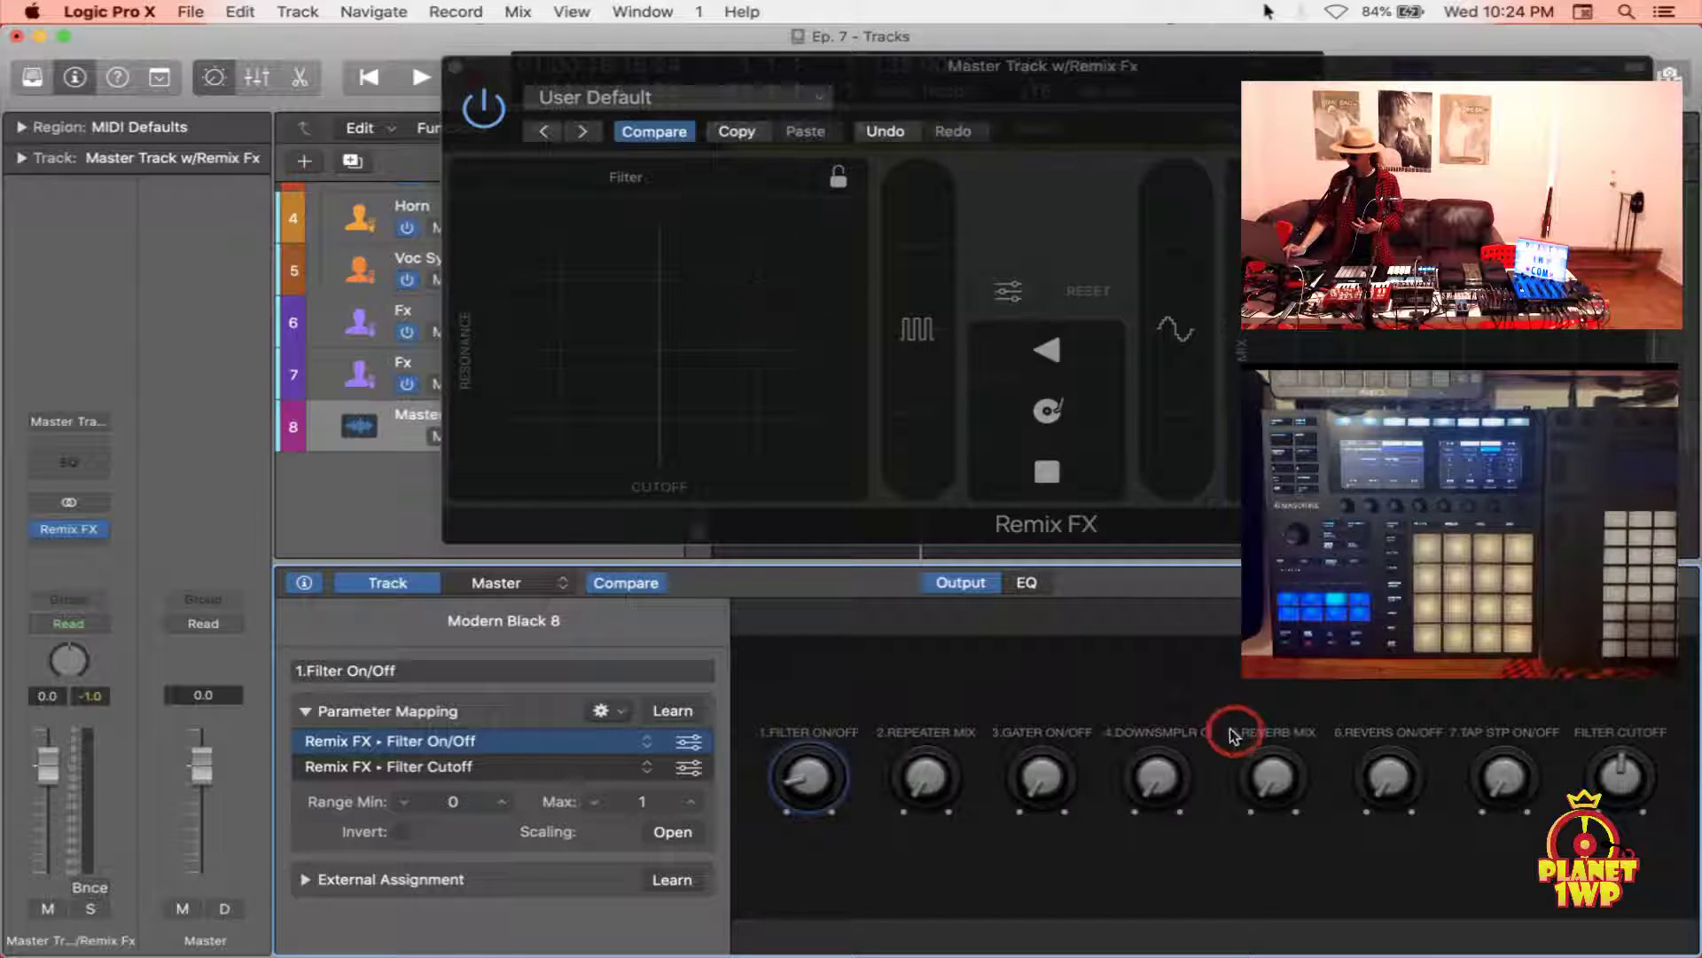
pyautogui.click(627, 174)
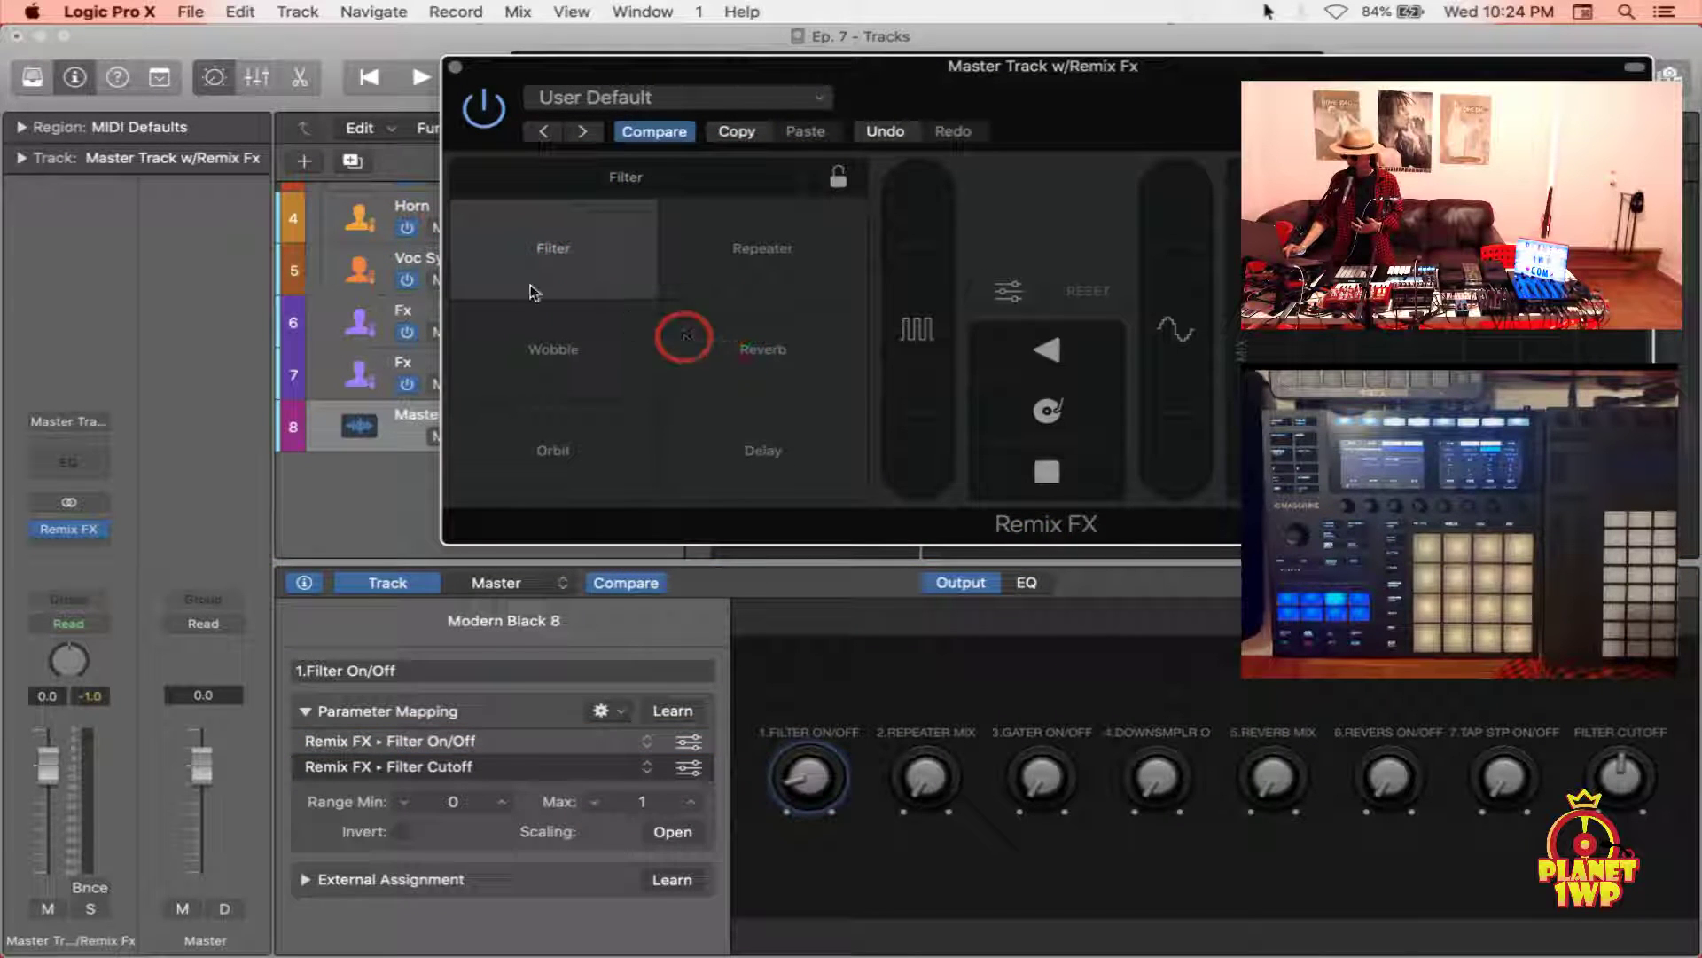
pyautogui.click(349, 497)
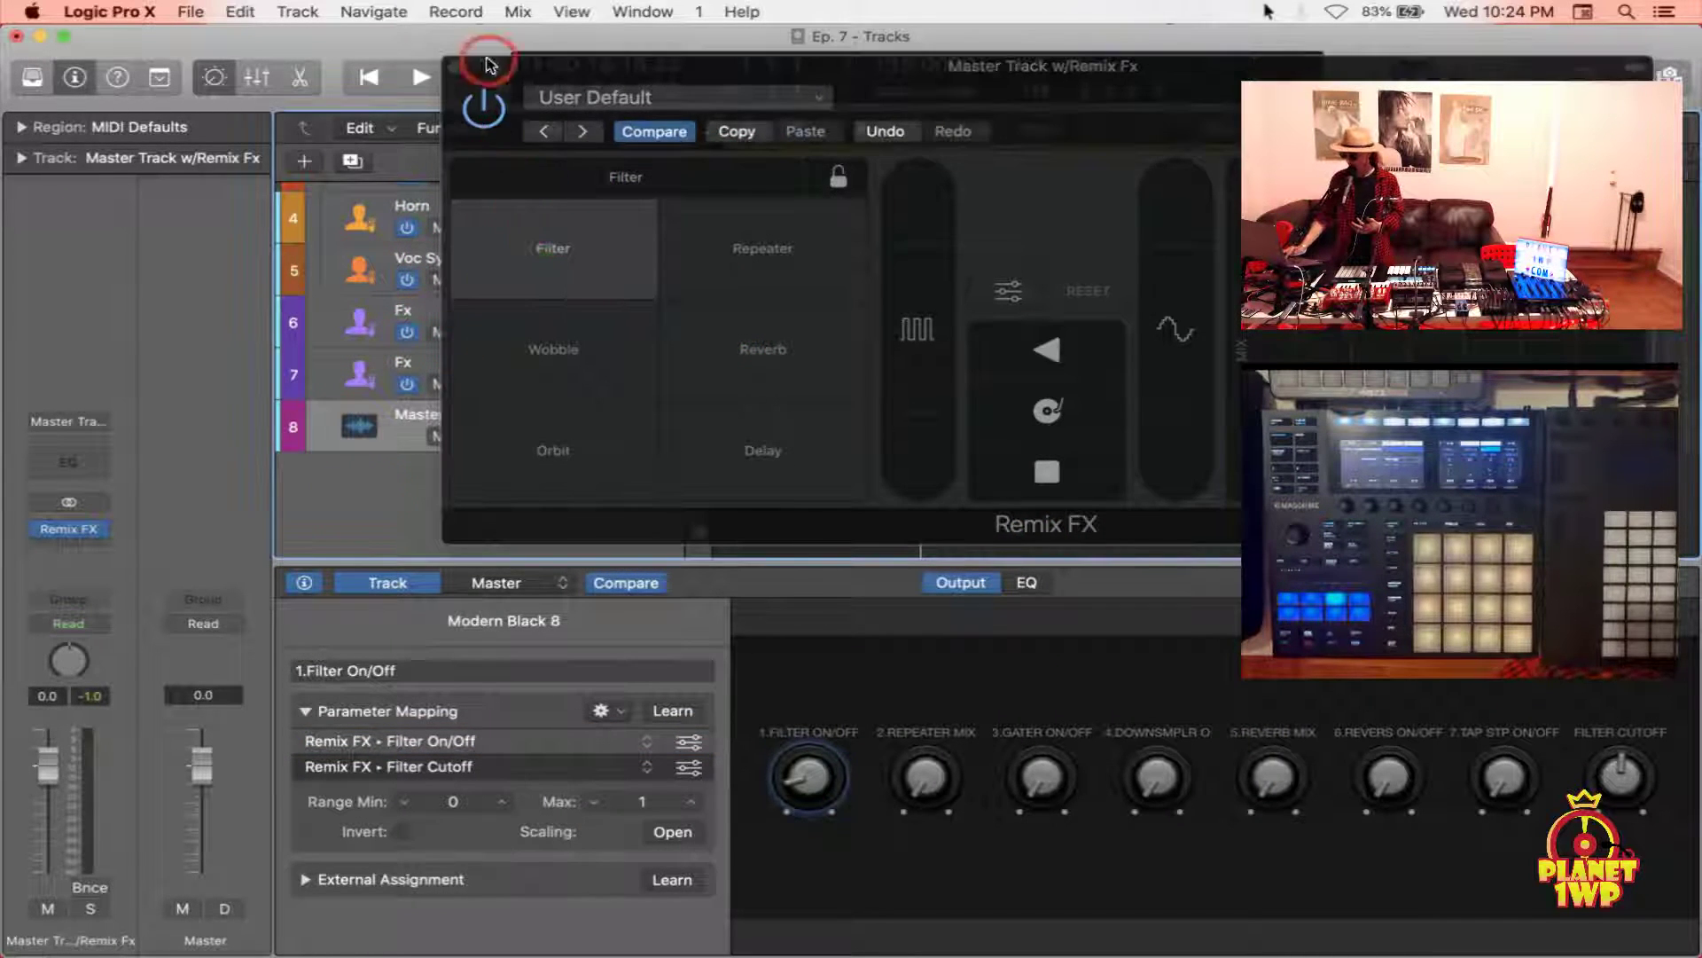
pyautogui.click(589, 238)
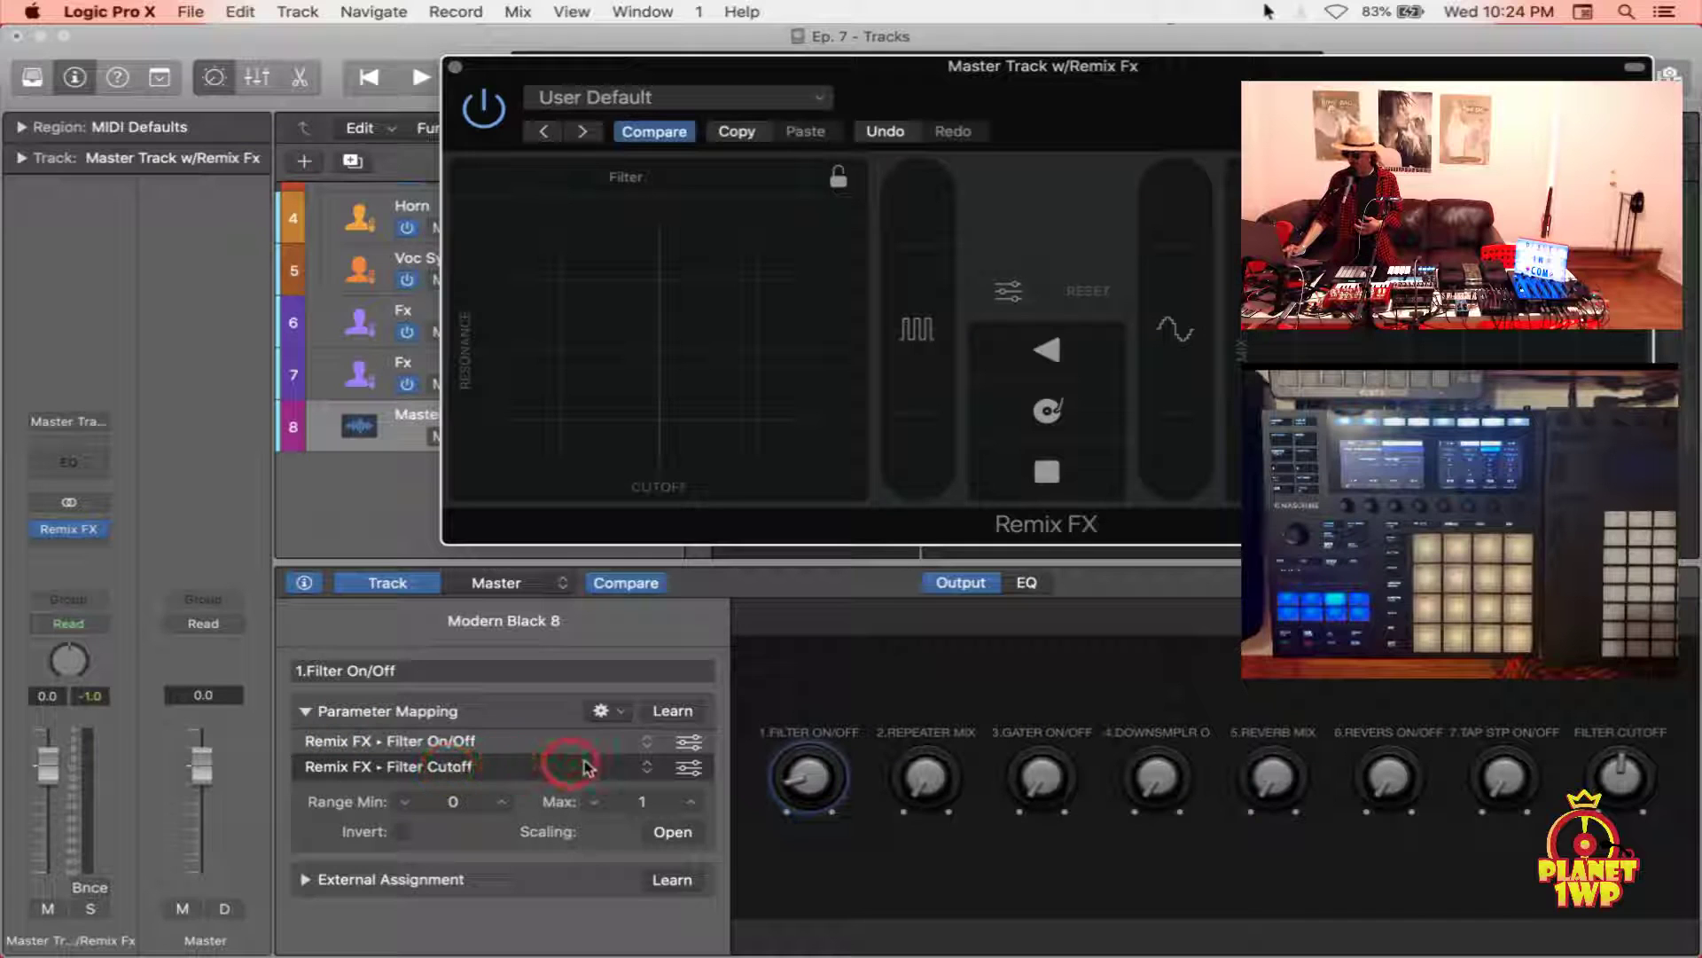
# Add a new parameter mapping to the Filter On/Off knob and assign it to Remix FX Reverb Mix
pyautogui.click(620, 711)
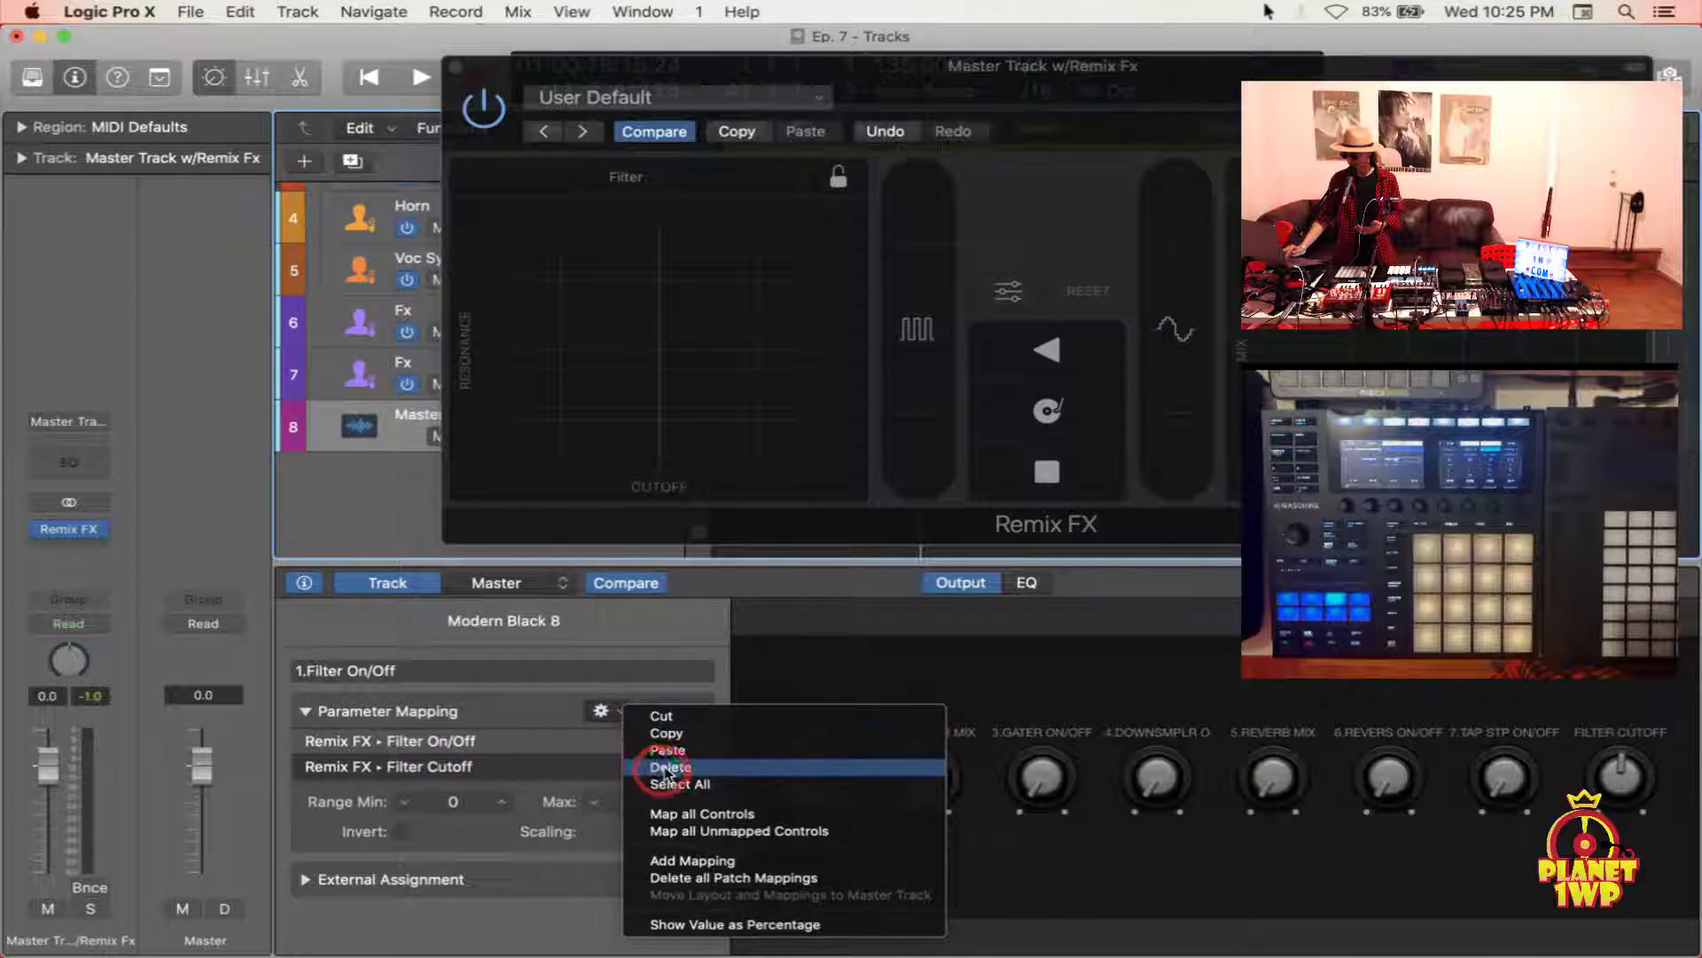
pyautogui.click(664, 862)
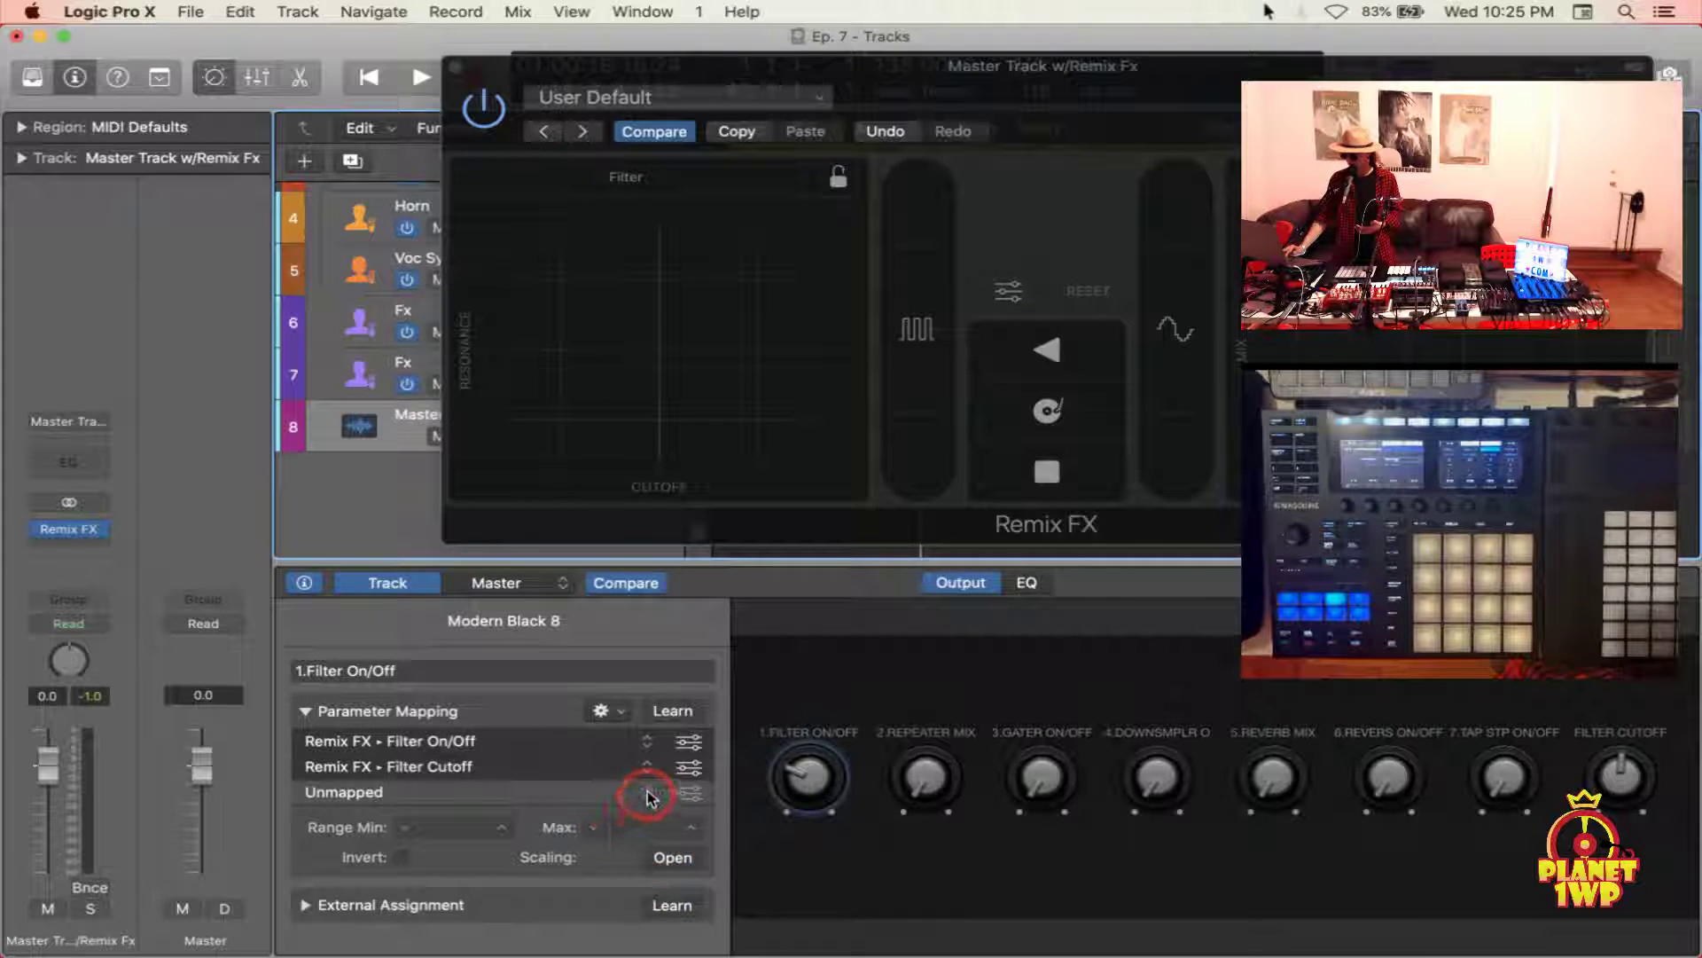
pyautogui.click(650, 797)
pyautogui.click(653, 841)
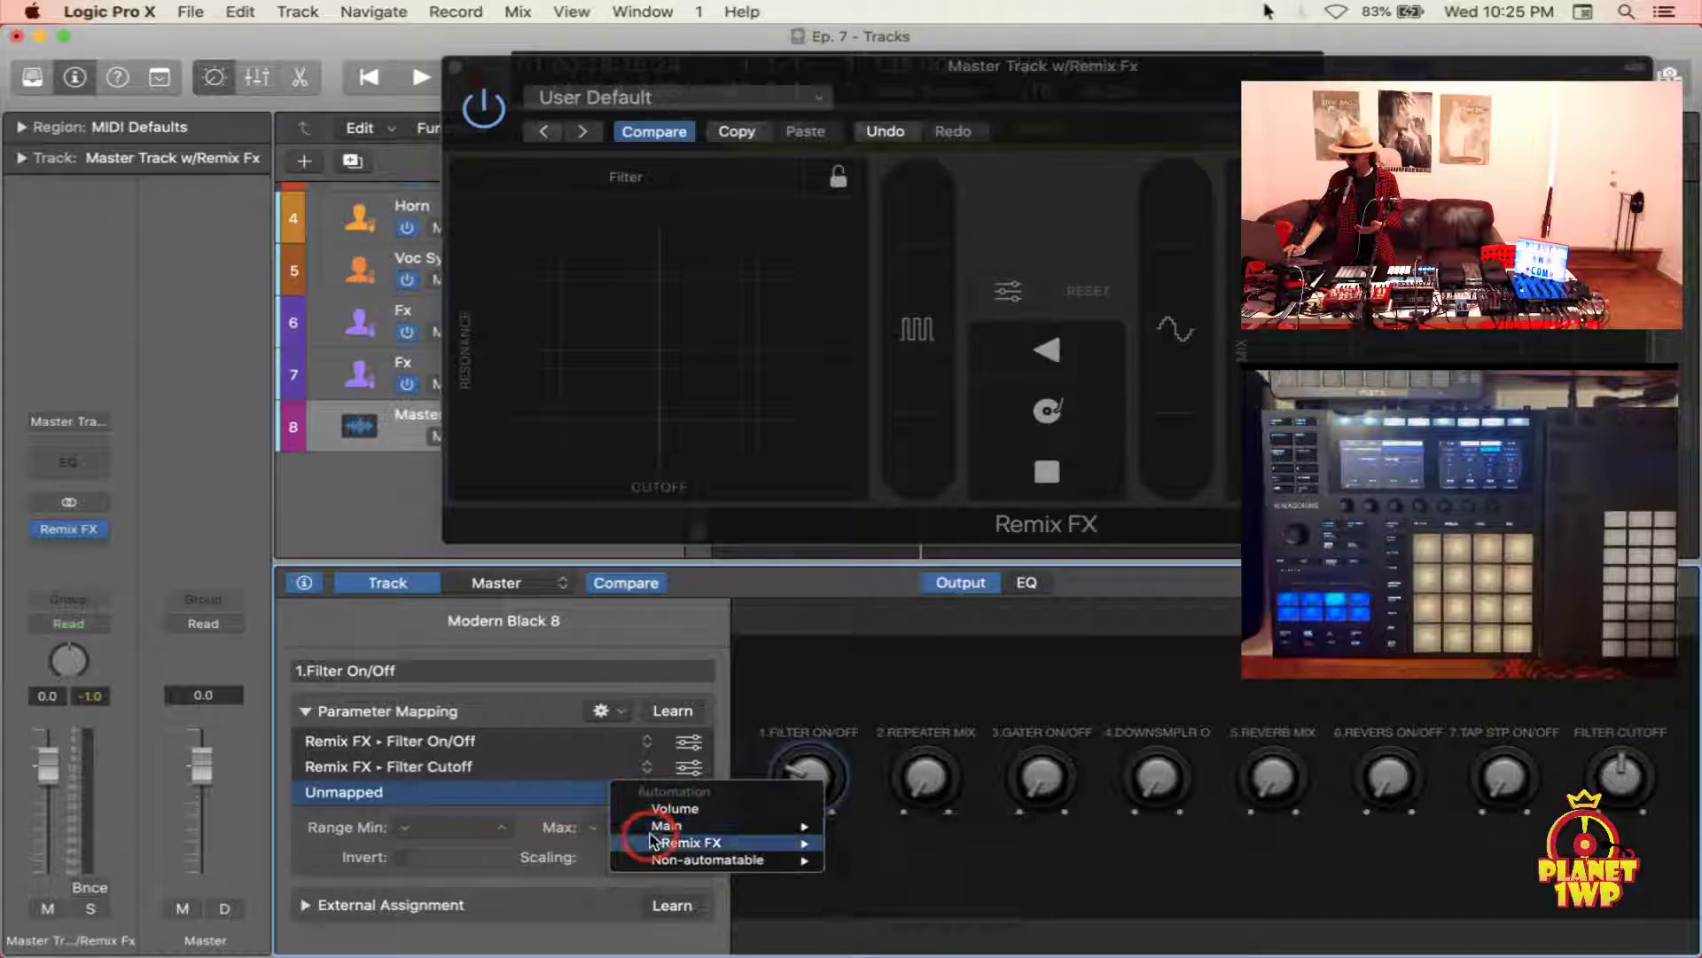
pyautogui.click(892, 480)
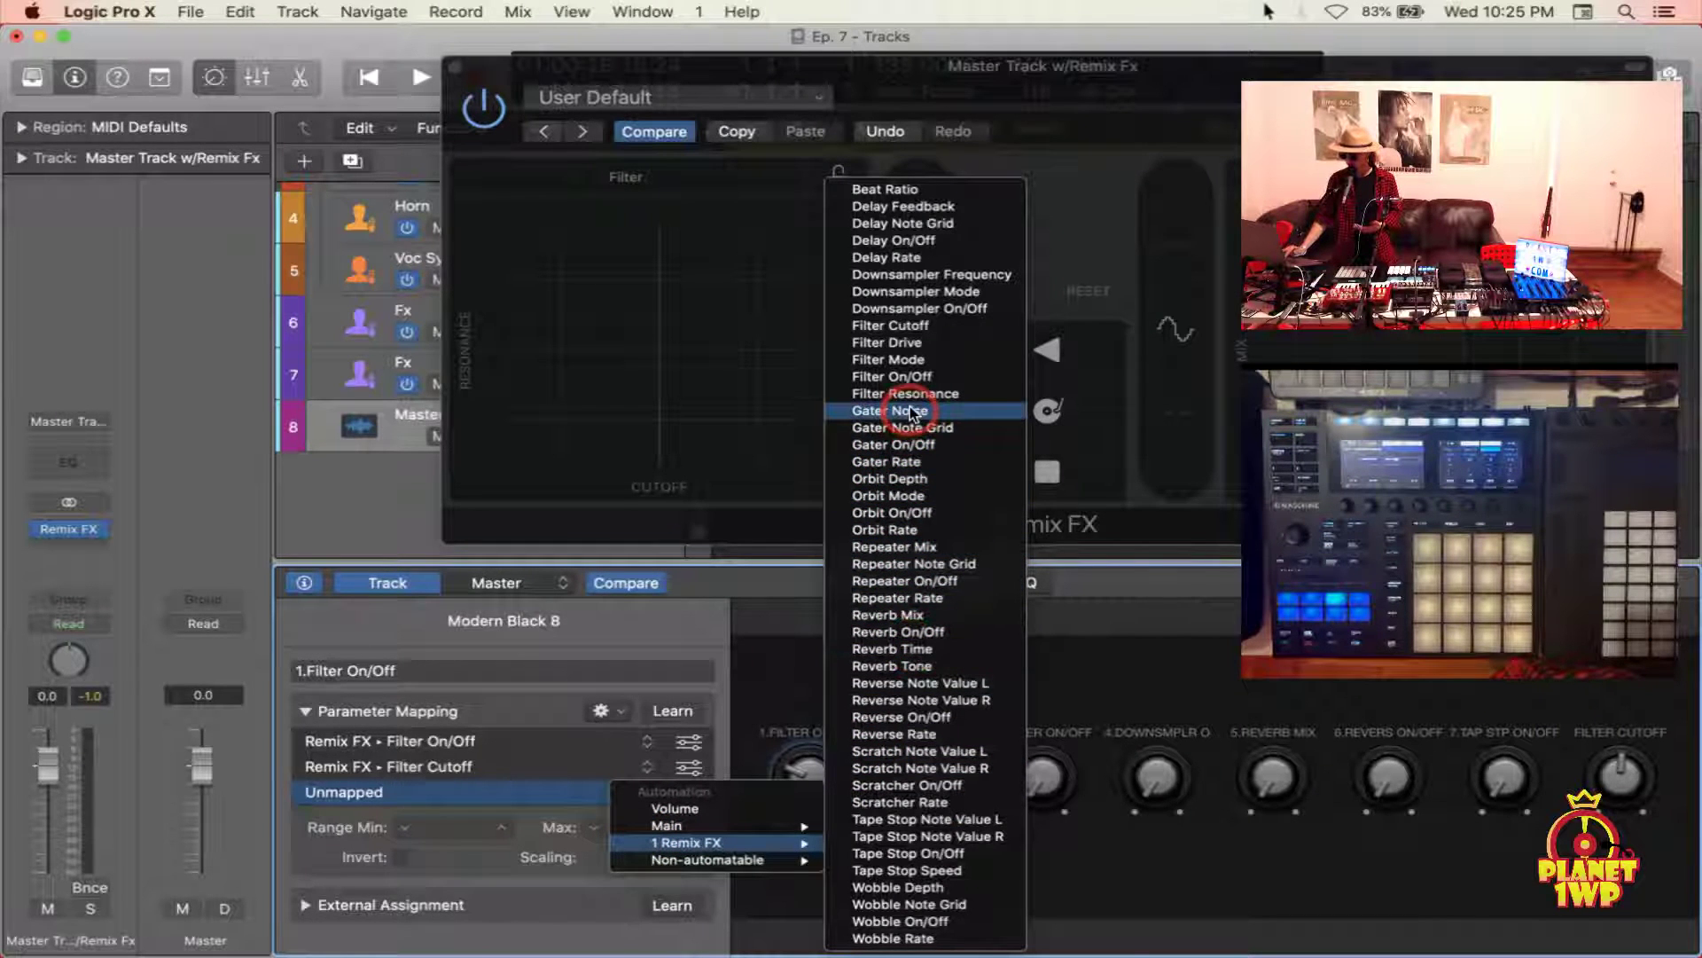
pyautogui.click(940, 616)
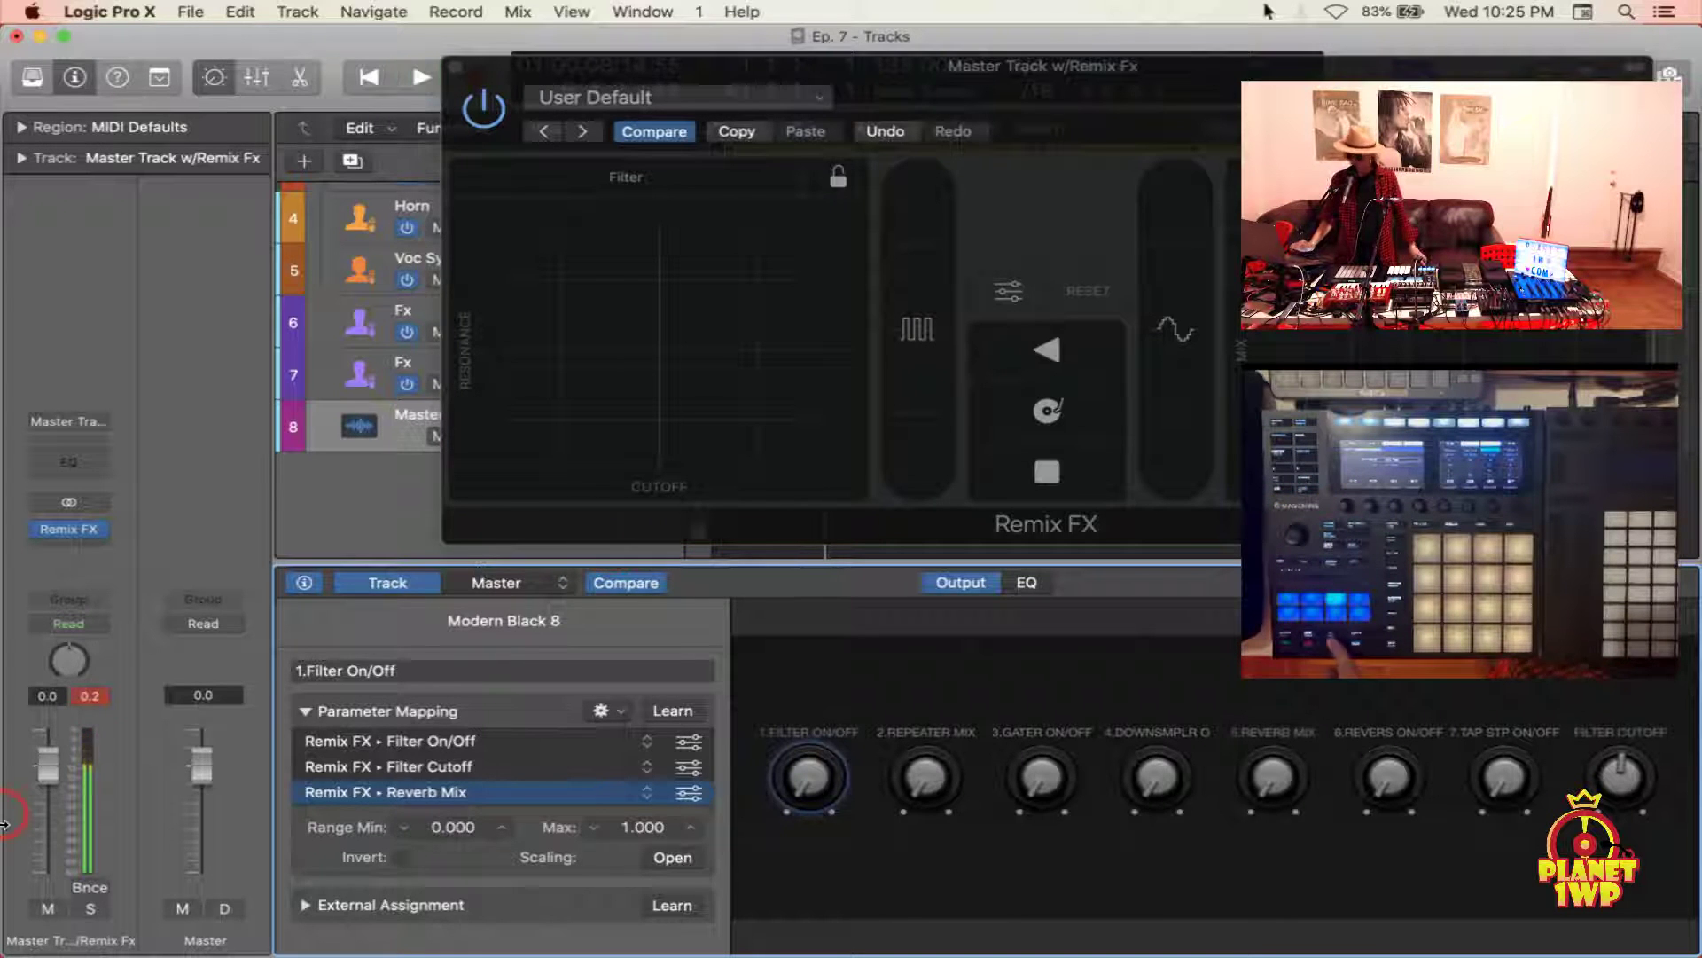
pyautogui.moveTo(13, 953)
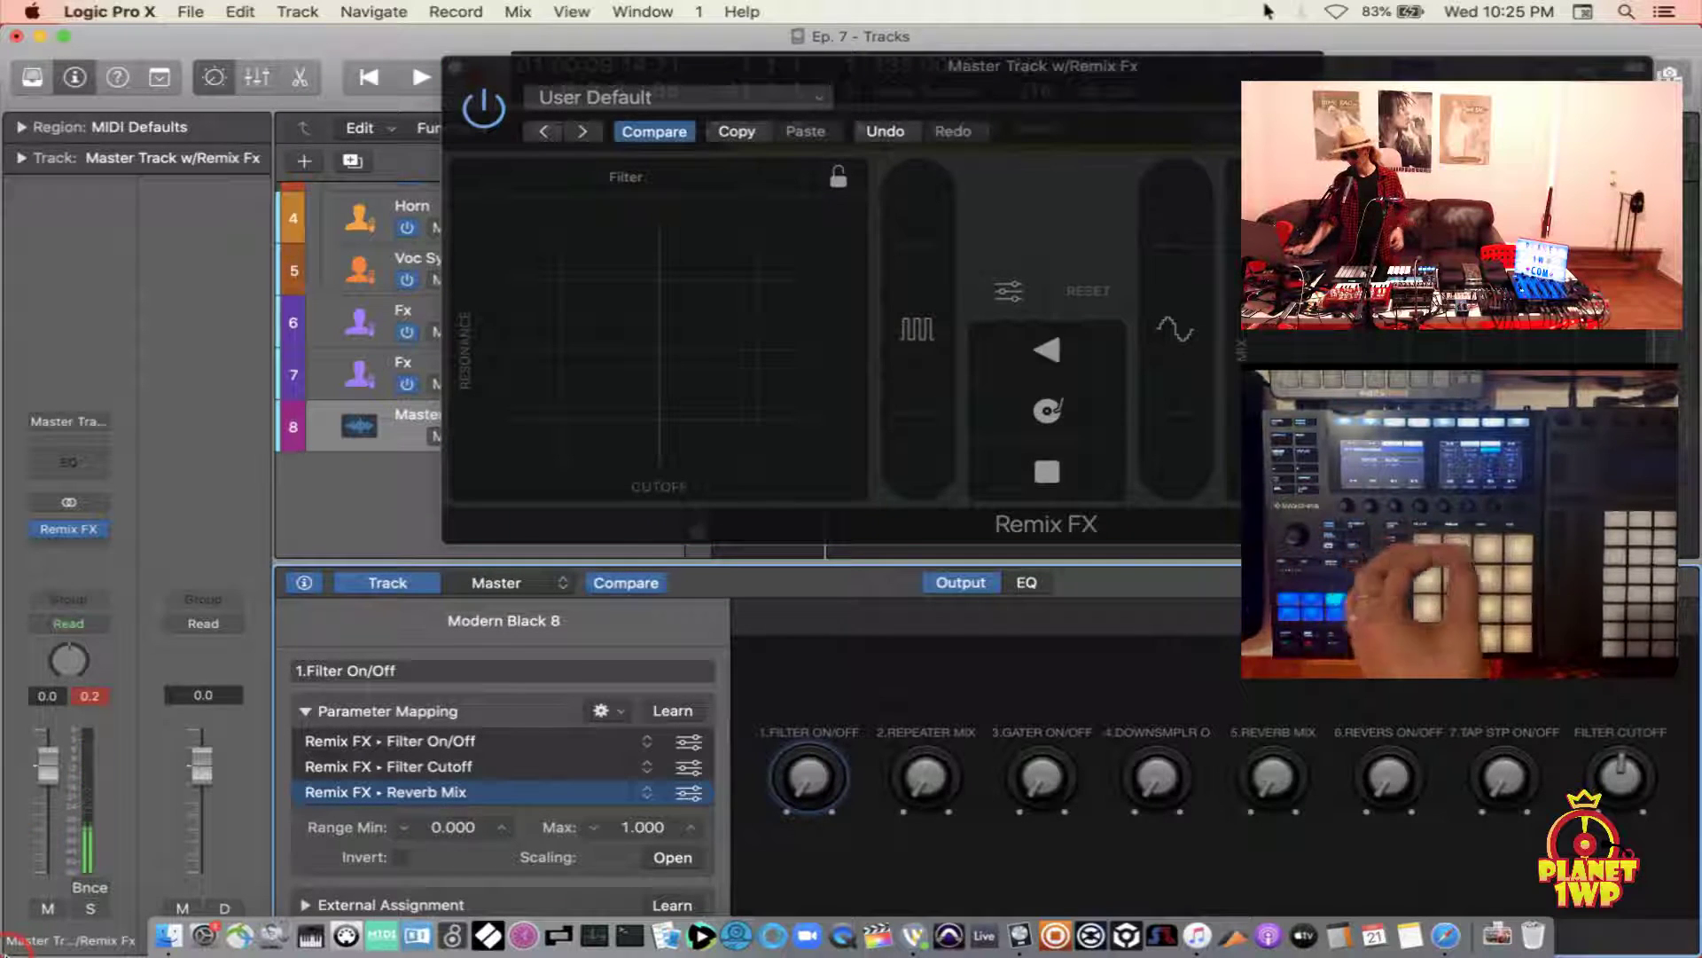
# Add another mapping to the Filter On/Off knob and assign it to Remix FX Reverb On/Off
pyautogui.click(625, 707)
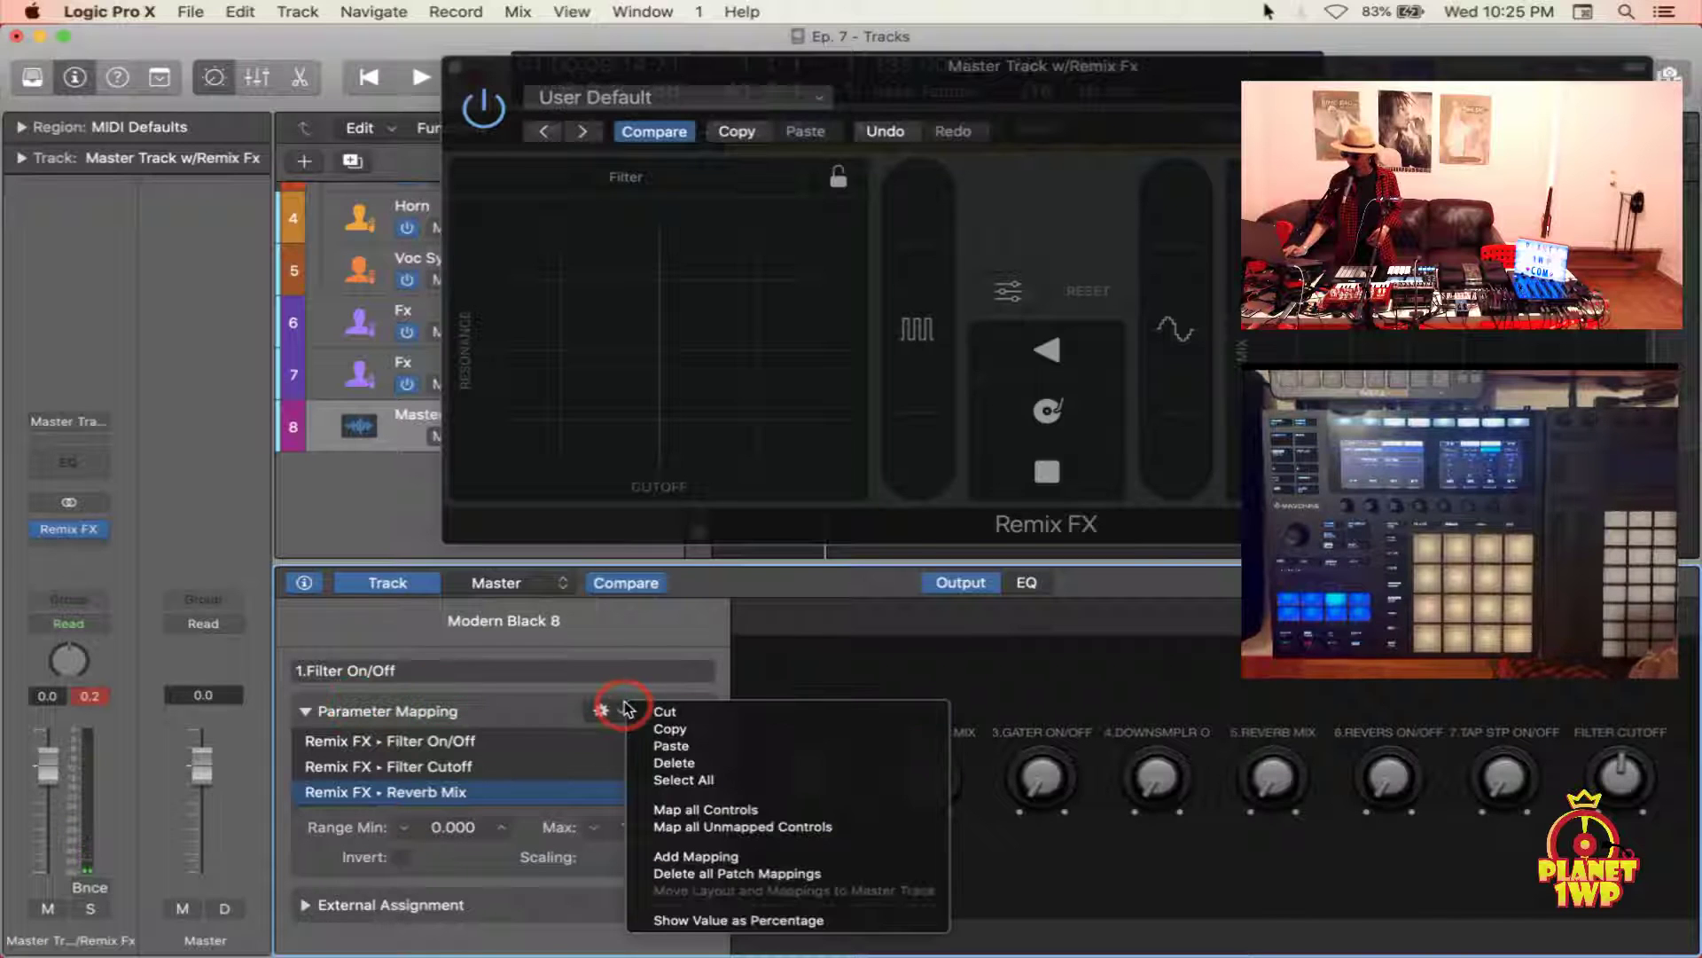
pyautogui.click(671, 856)
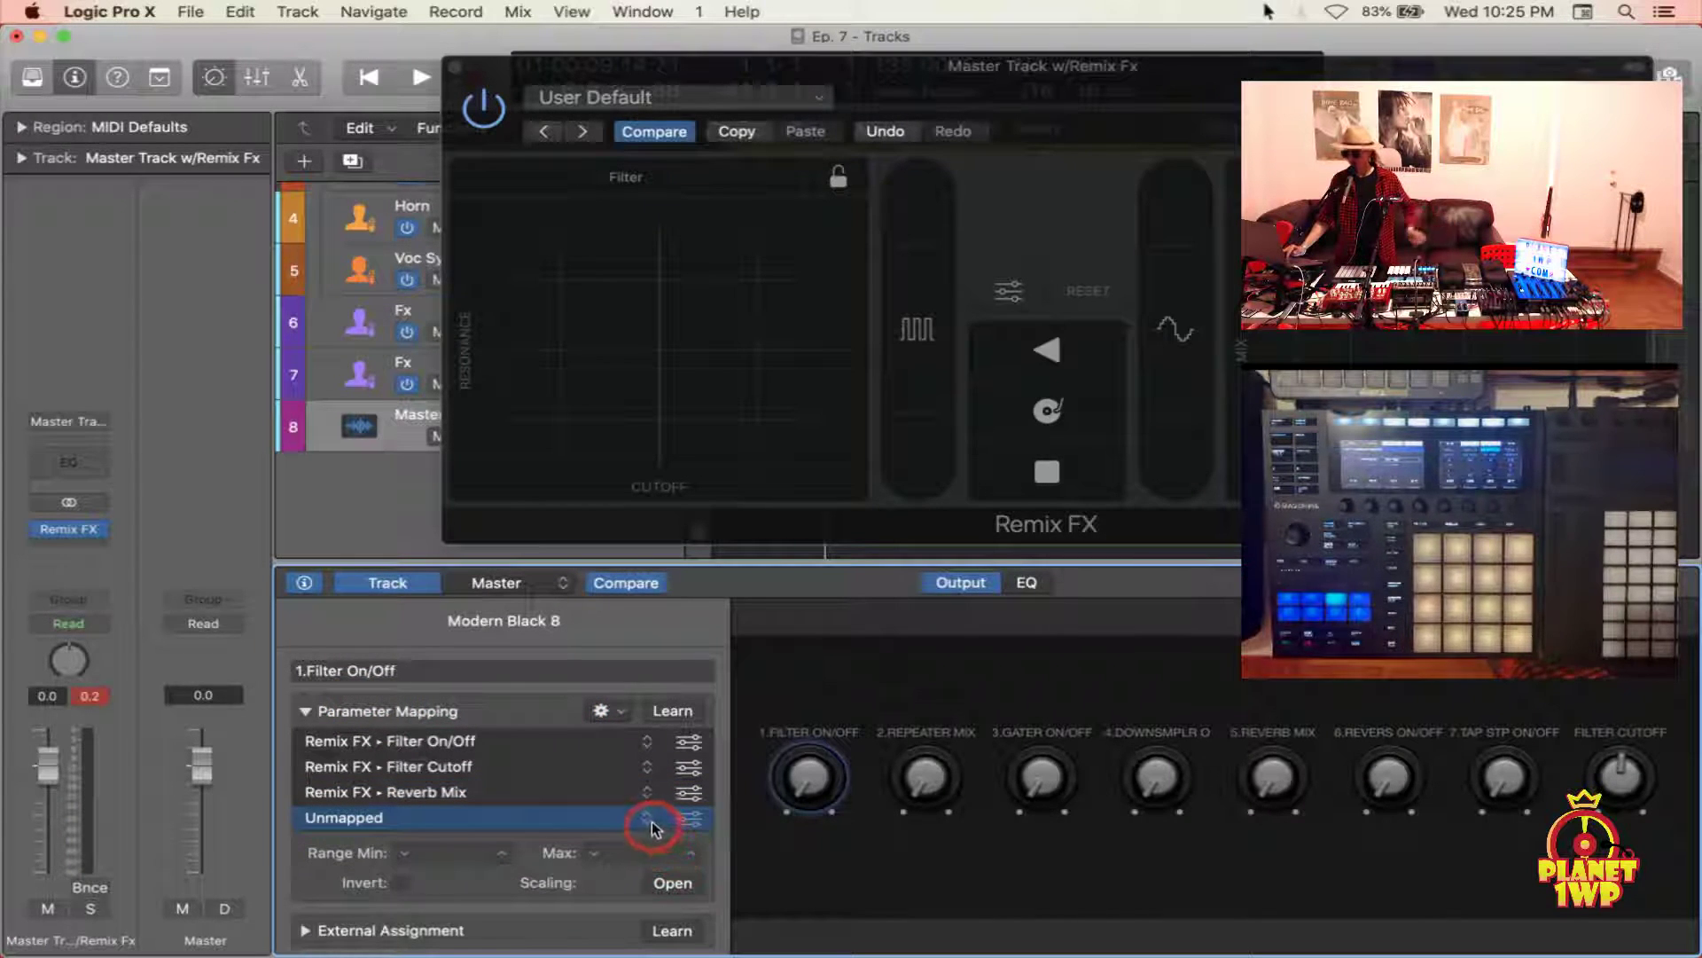
pyautogui.click(653, 824)
pyautogui.moveTo(683, 868)
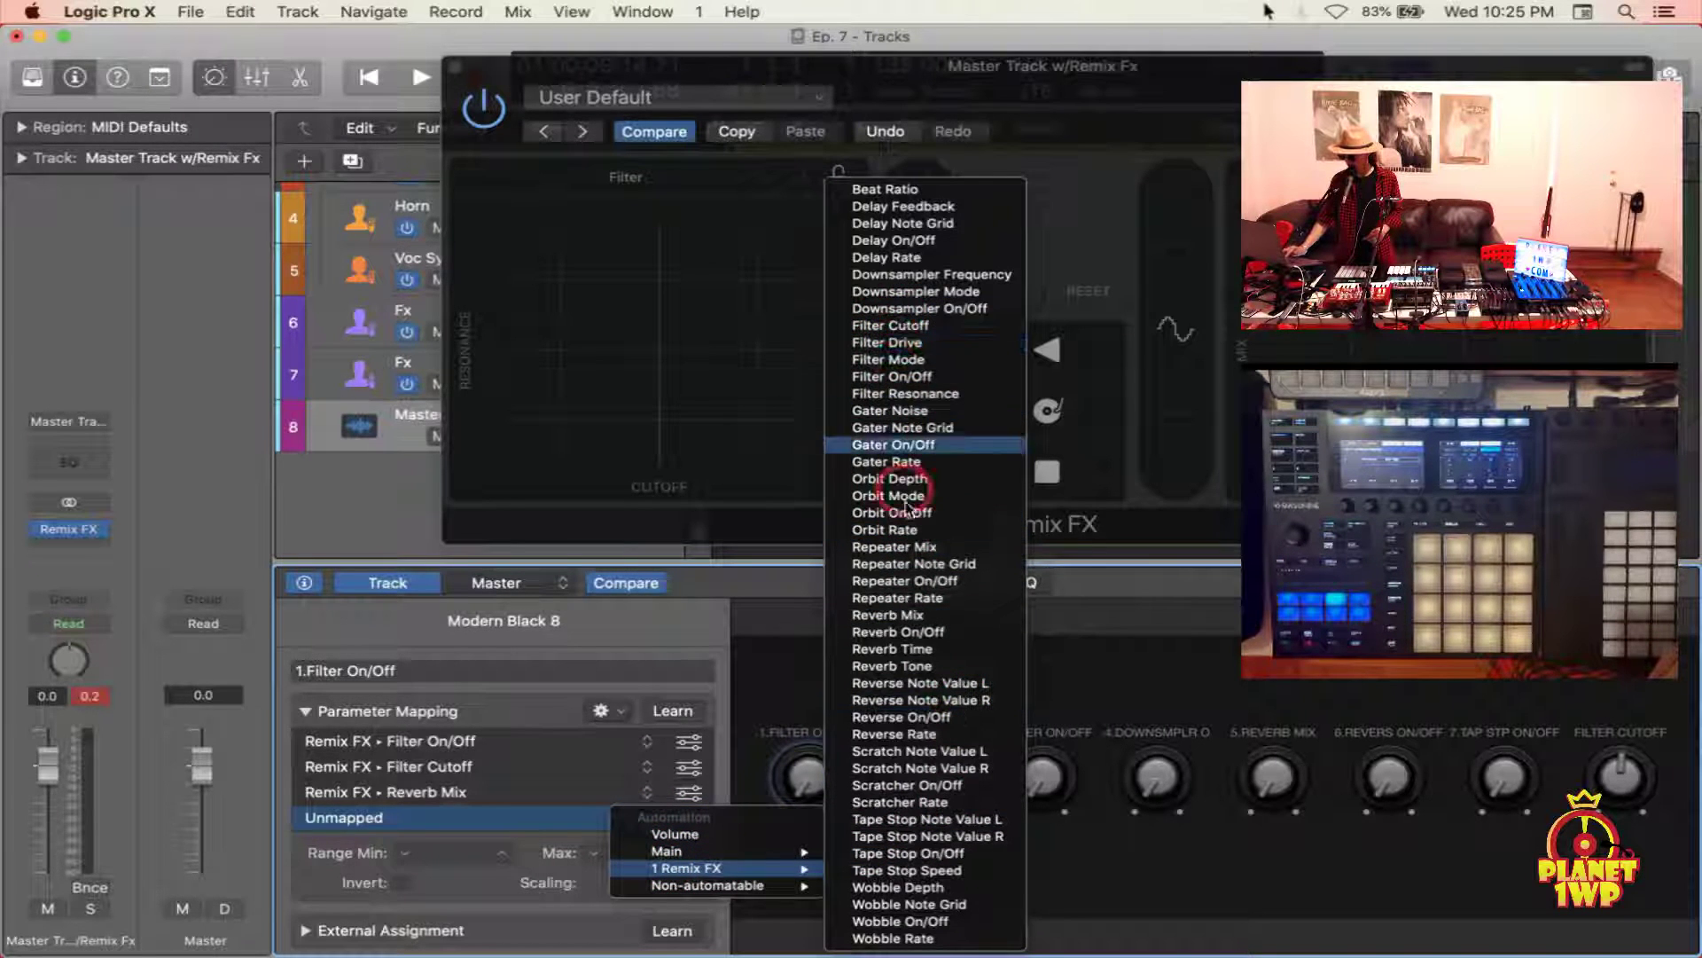
pyautogui.click(897, 632)
# Turn off Stepped for the Reverb On/Off scaling, reset its curve, move the maximum-output point to a low input, close the graph and audition playback
pyautogui.click(677, 888)
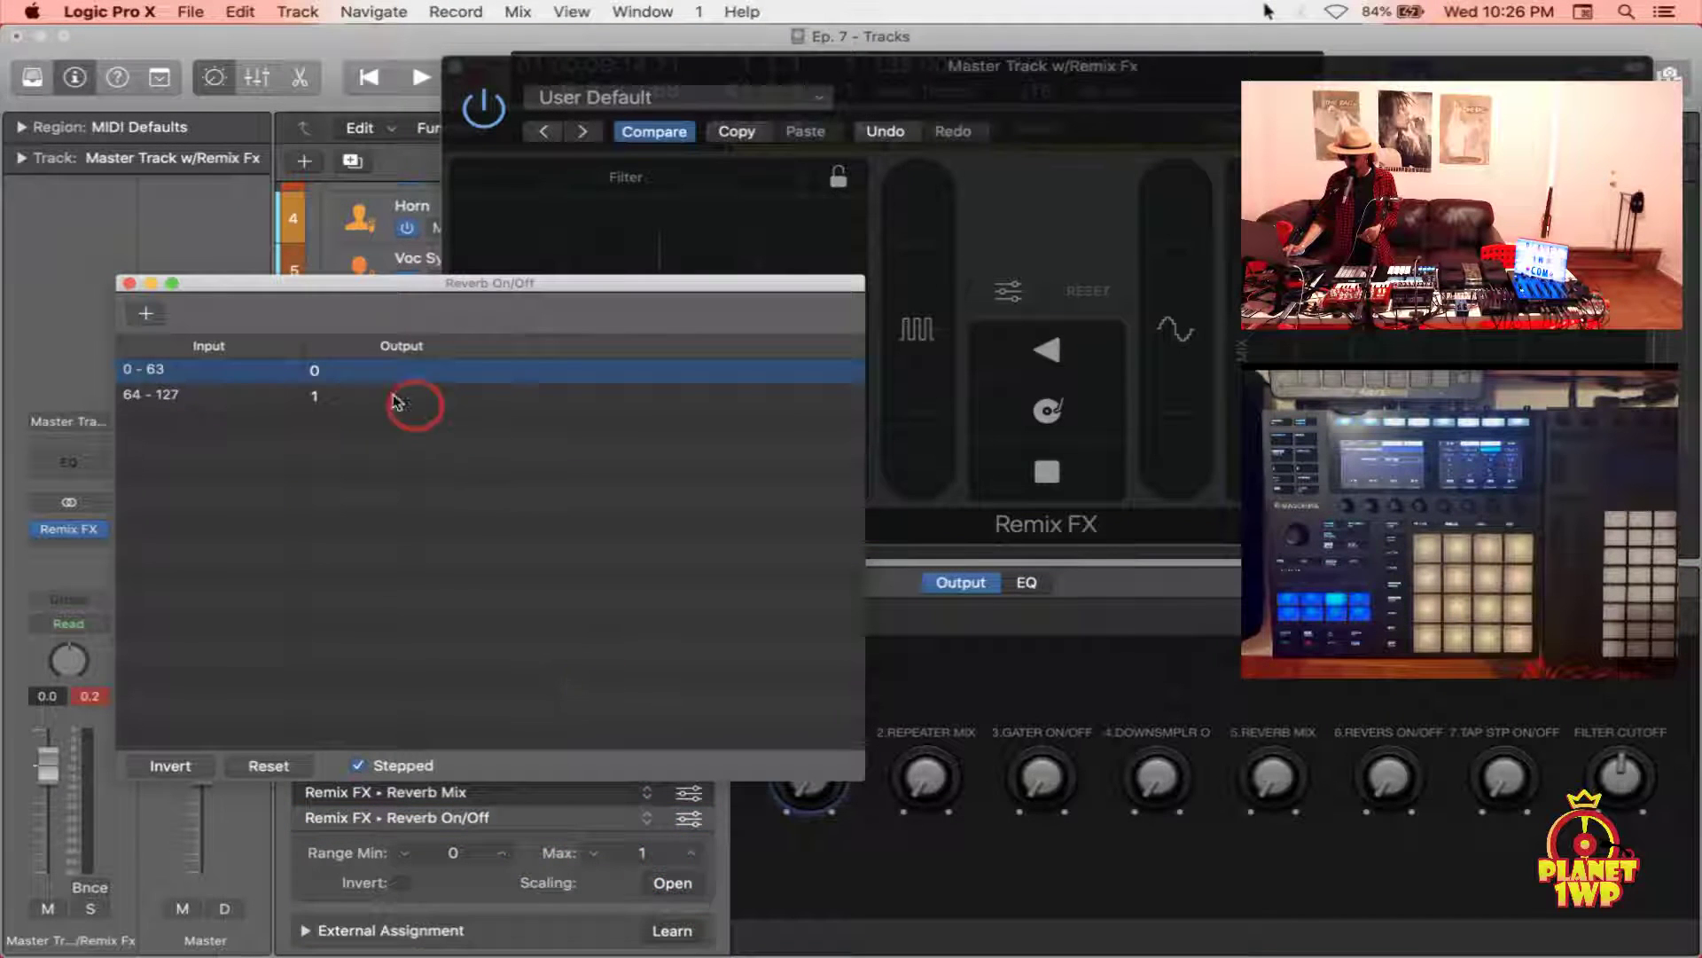
pyautogui.click(358, 766)
pyautogui.moveTo(335, 670); pyautogui.dragTo(412, 553)
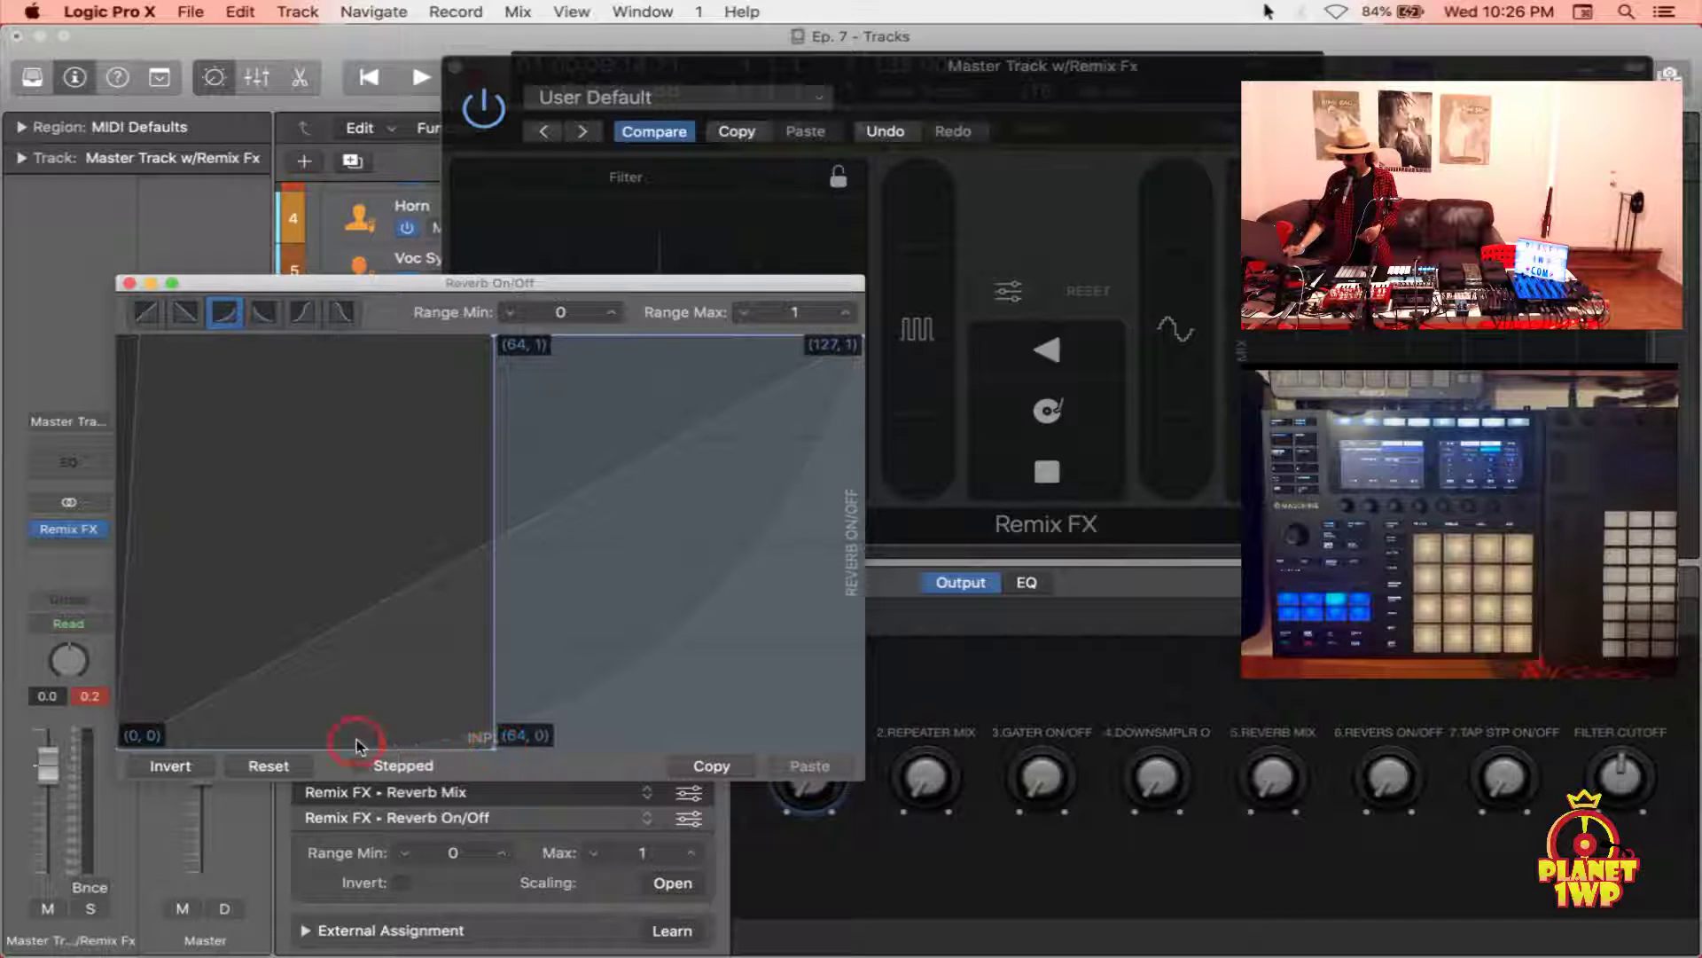
pyautogui.click(271, 766)
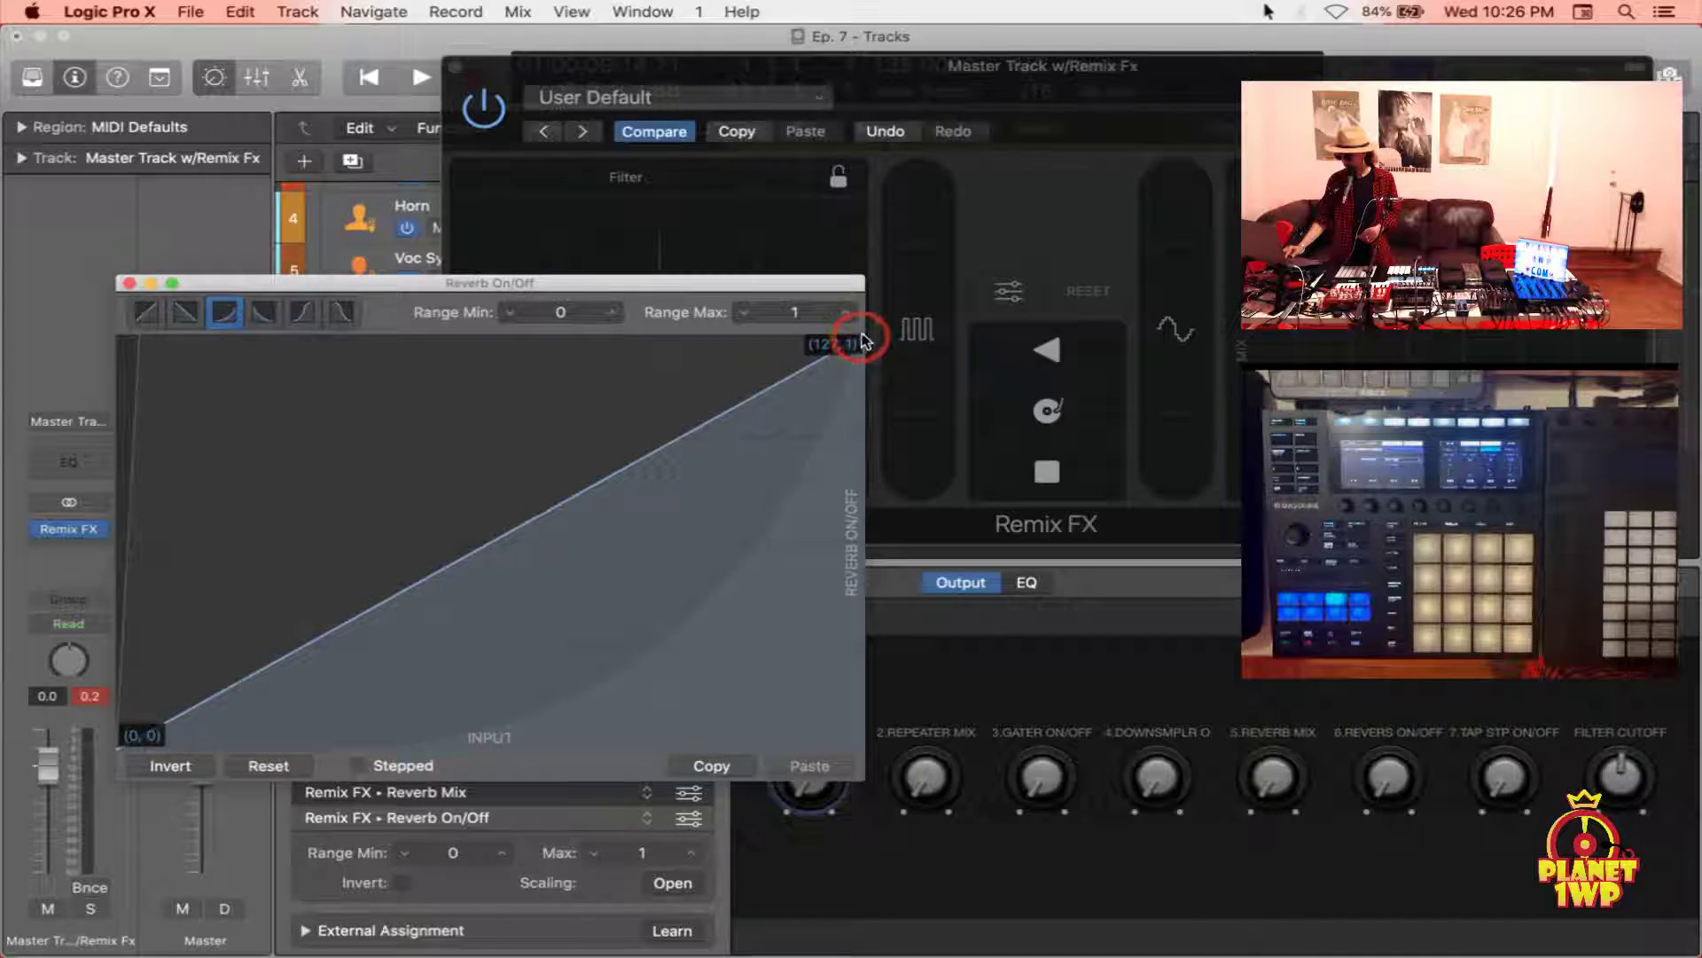
pyautogui.moveTo(808, 333); pyautogui.dragTo(245, 348)
pyautogui.click(128, 284)
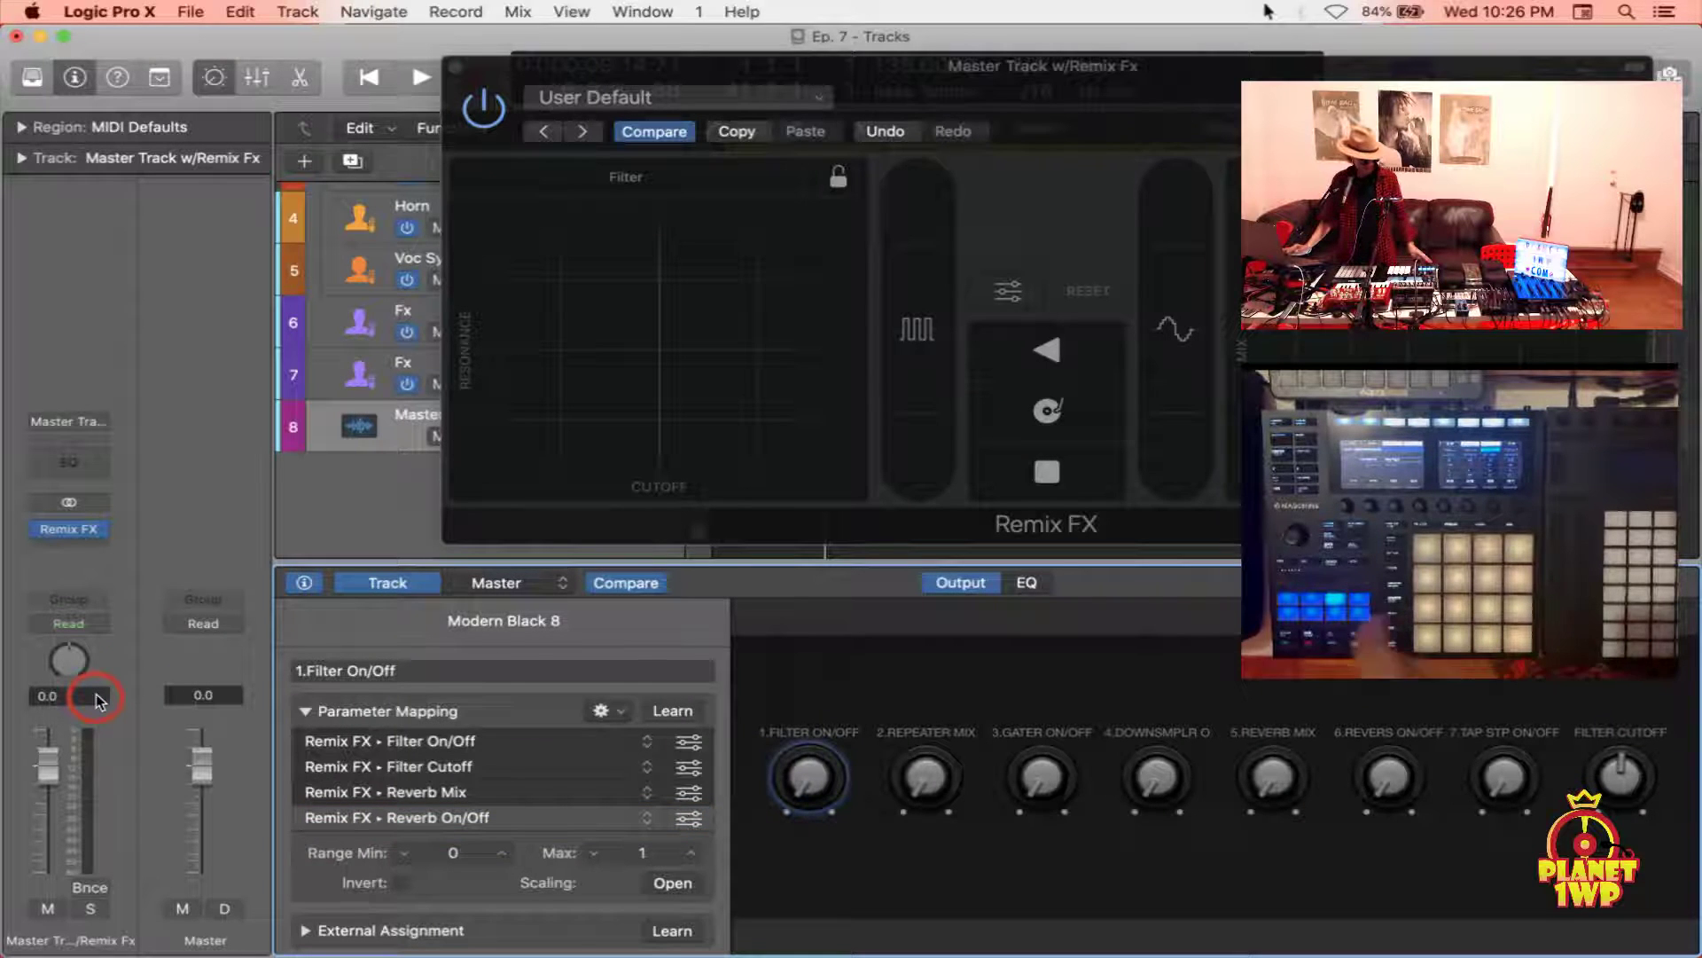
pyautogui.press('space')
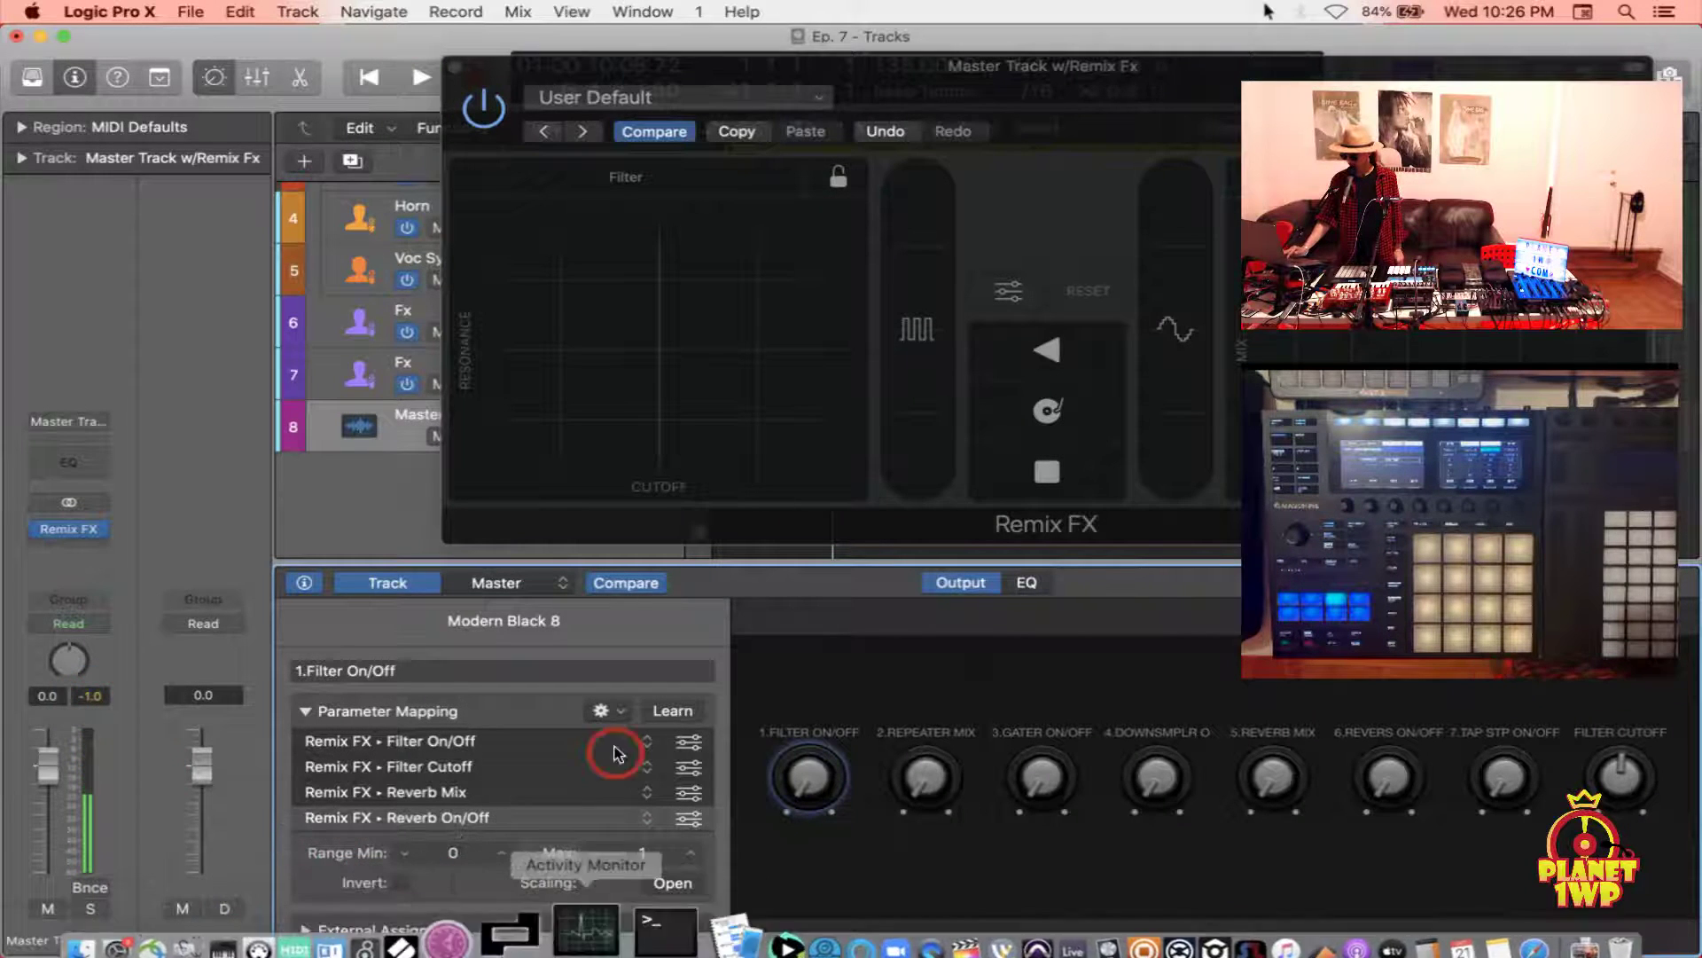
# Reset the Reverb On/Off scaling graph, place its upper point at input 66, output 1 and its lower point at input 39, output 0
pyautogui.click(673, 882)
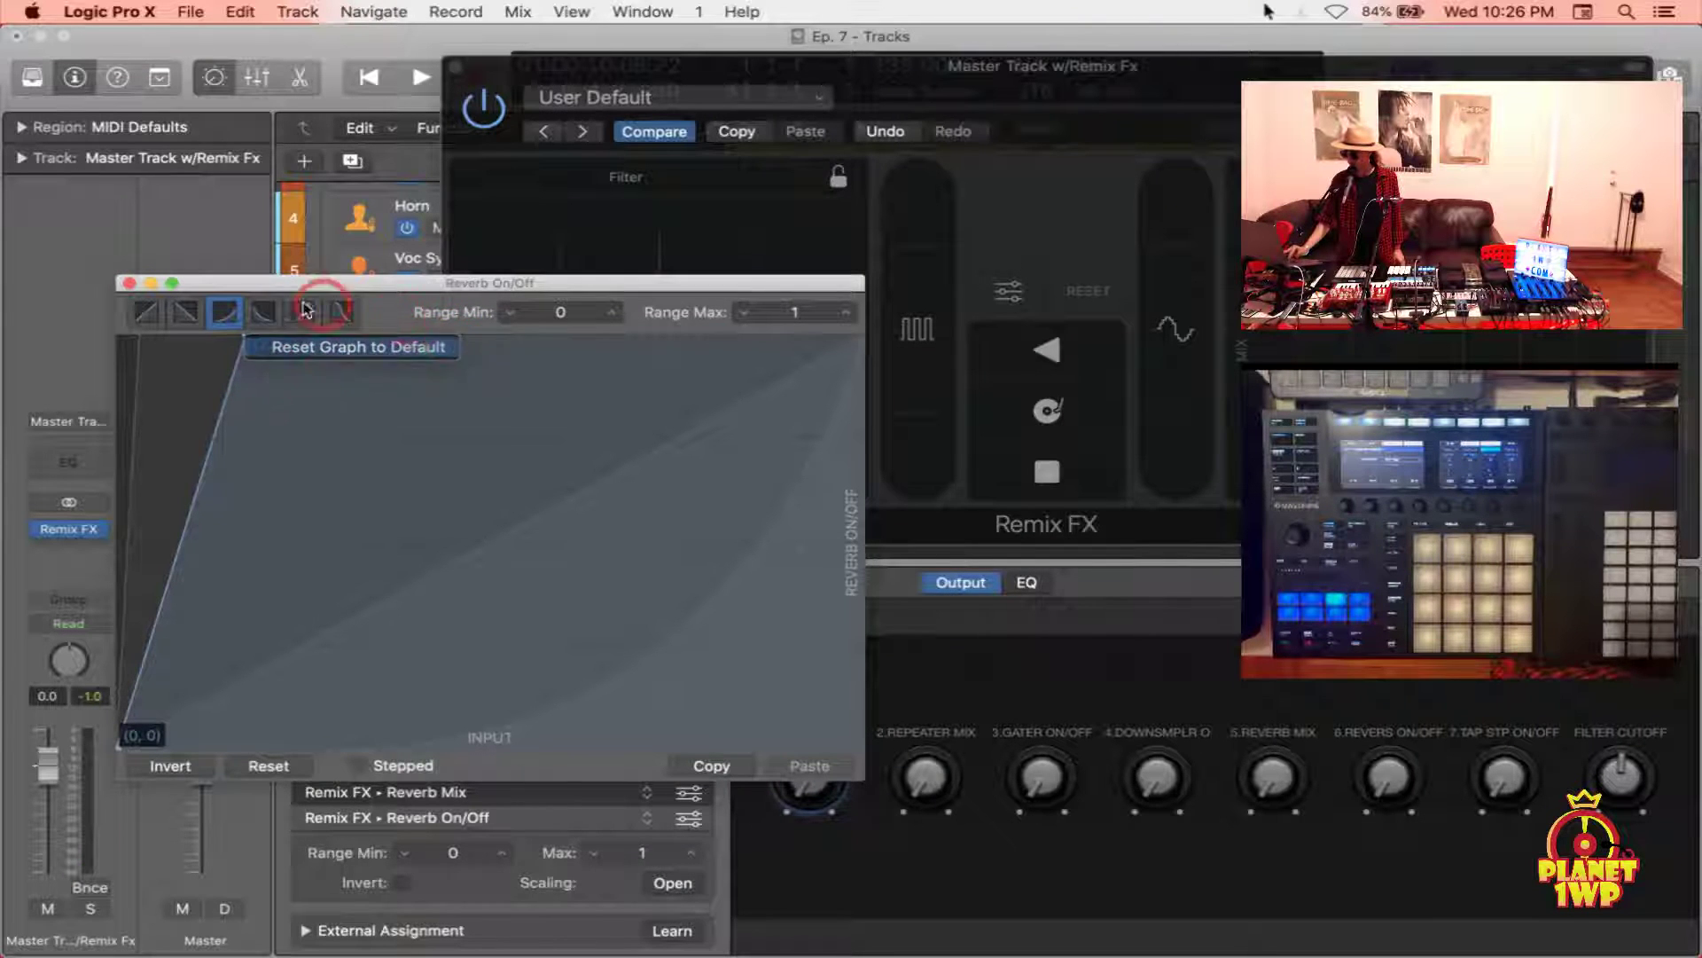
pyautogui.click(257, 323)
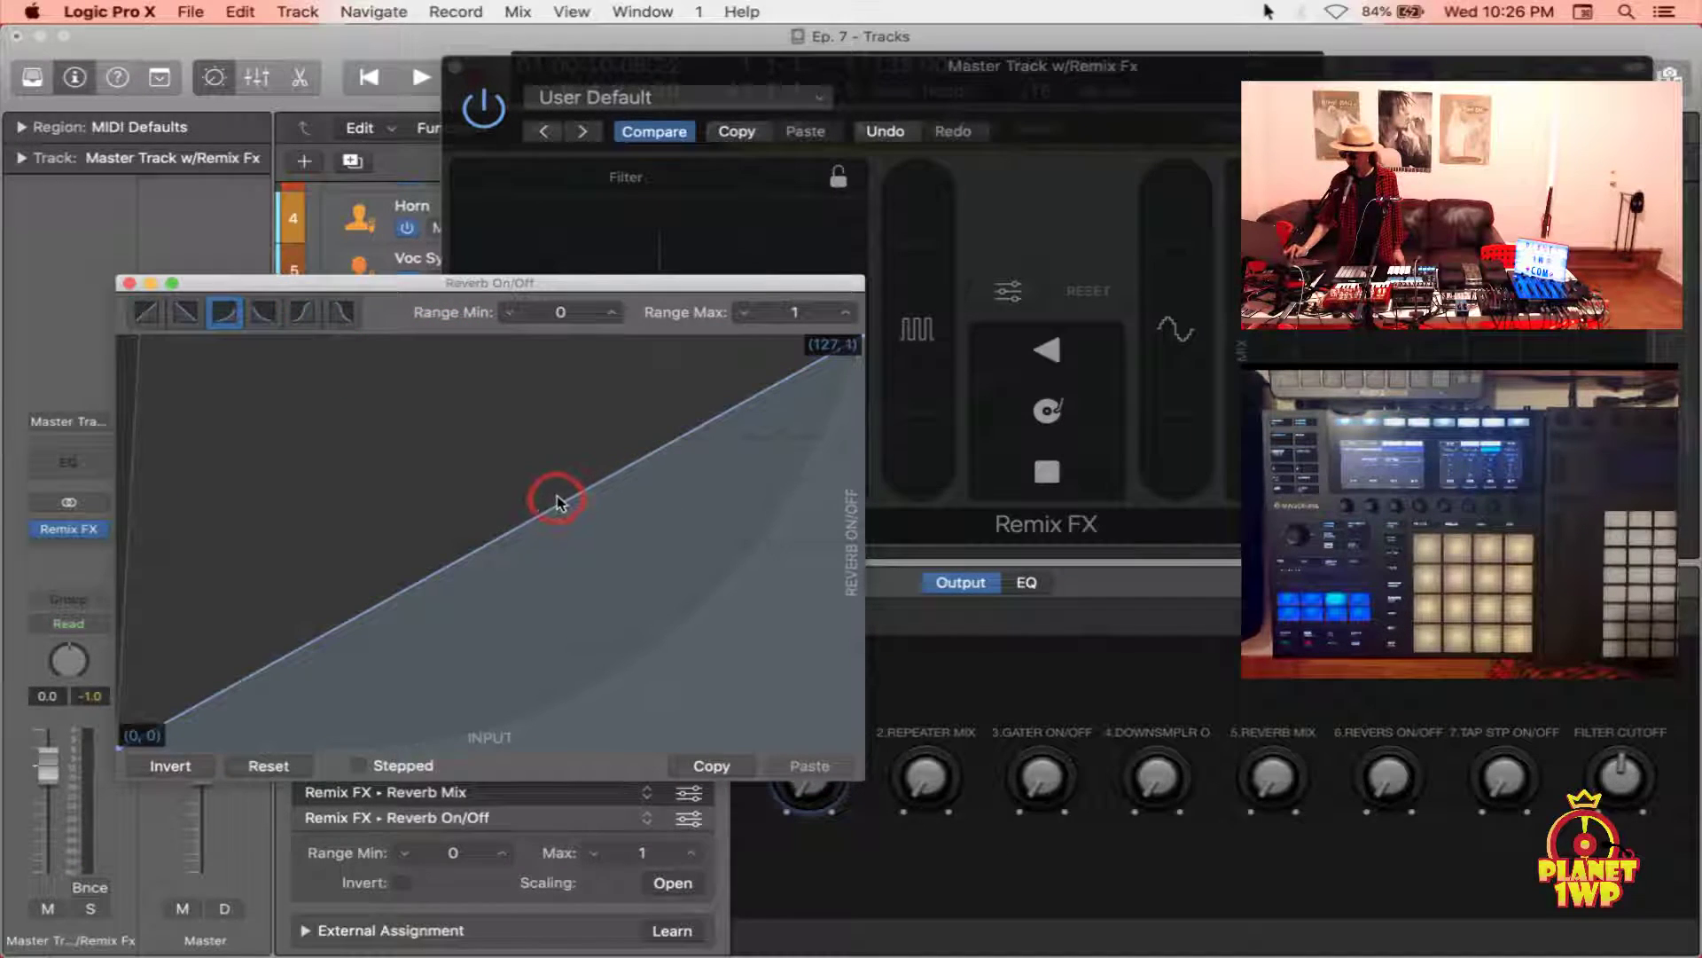
pyautogui.moveTo(769, 339); pyautogui.dragTo(502, 350)
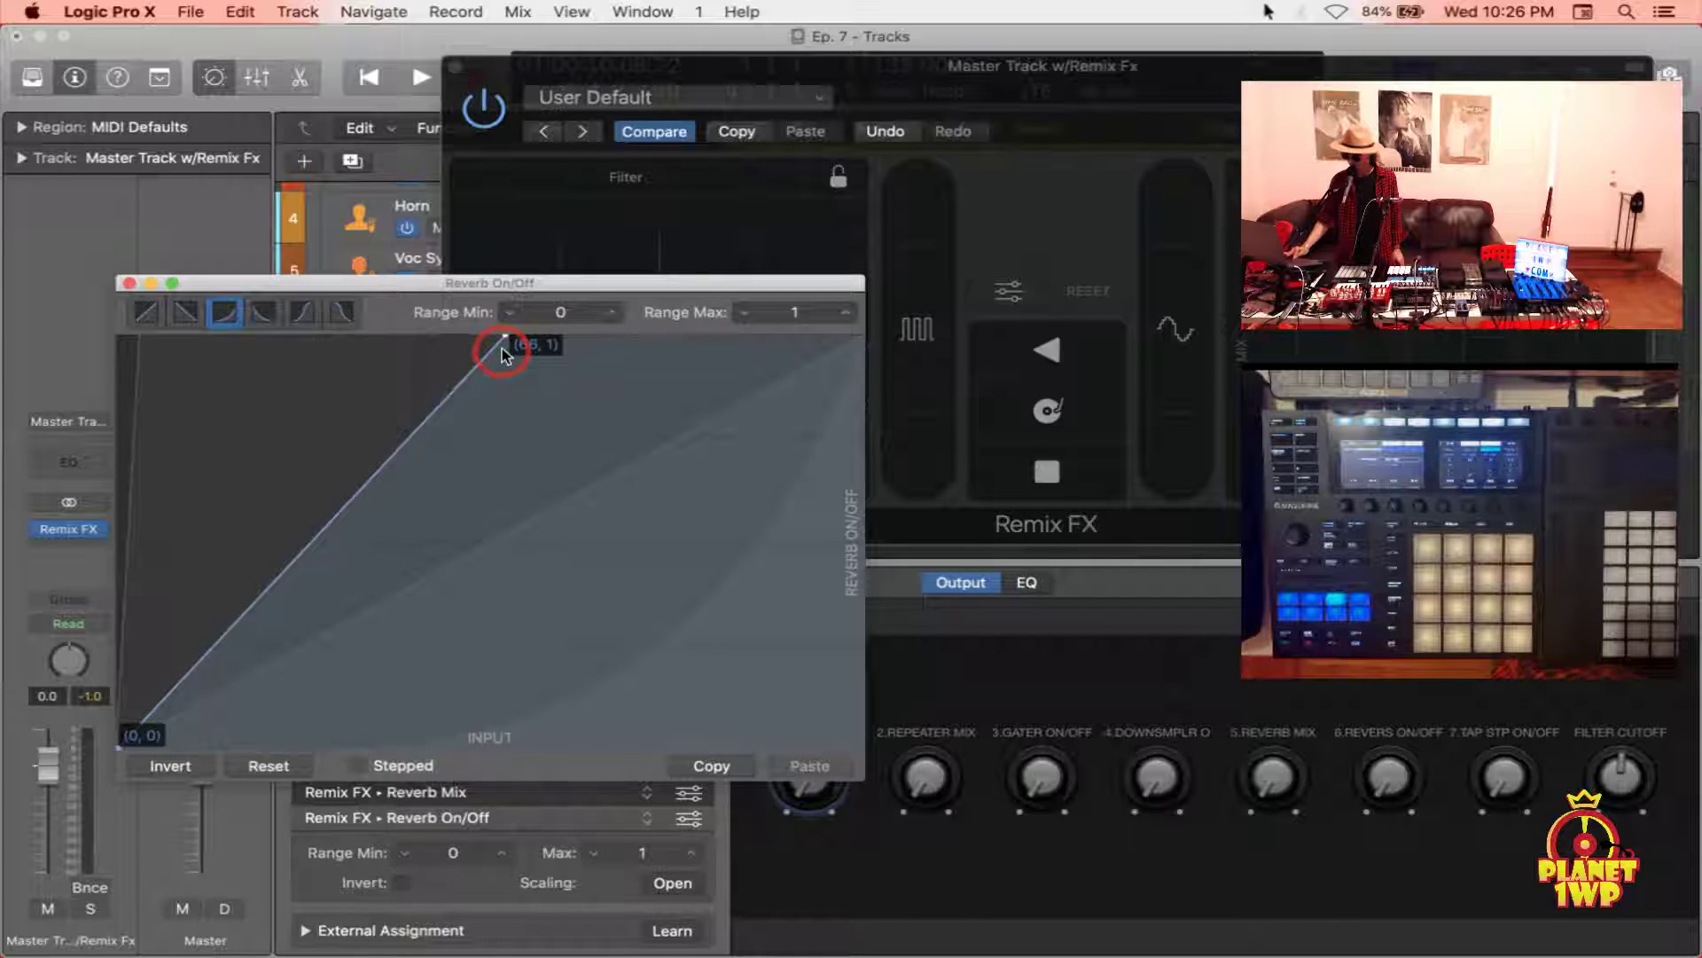
pyautogui.moveTo(120, 745); pyautogui.dragTo(355, 758)
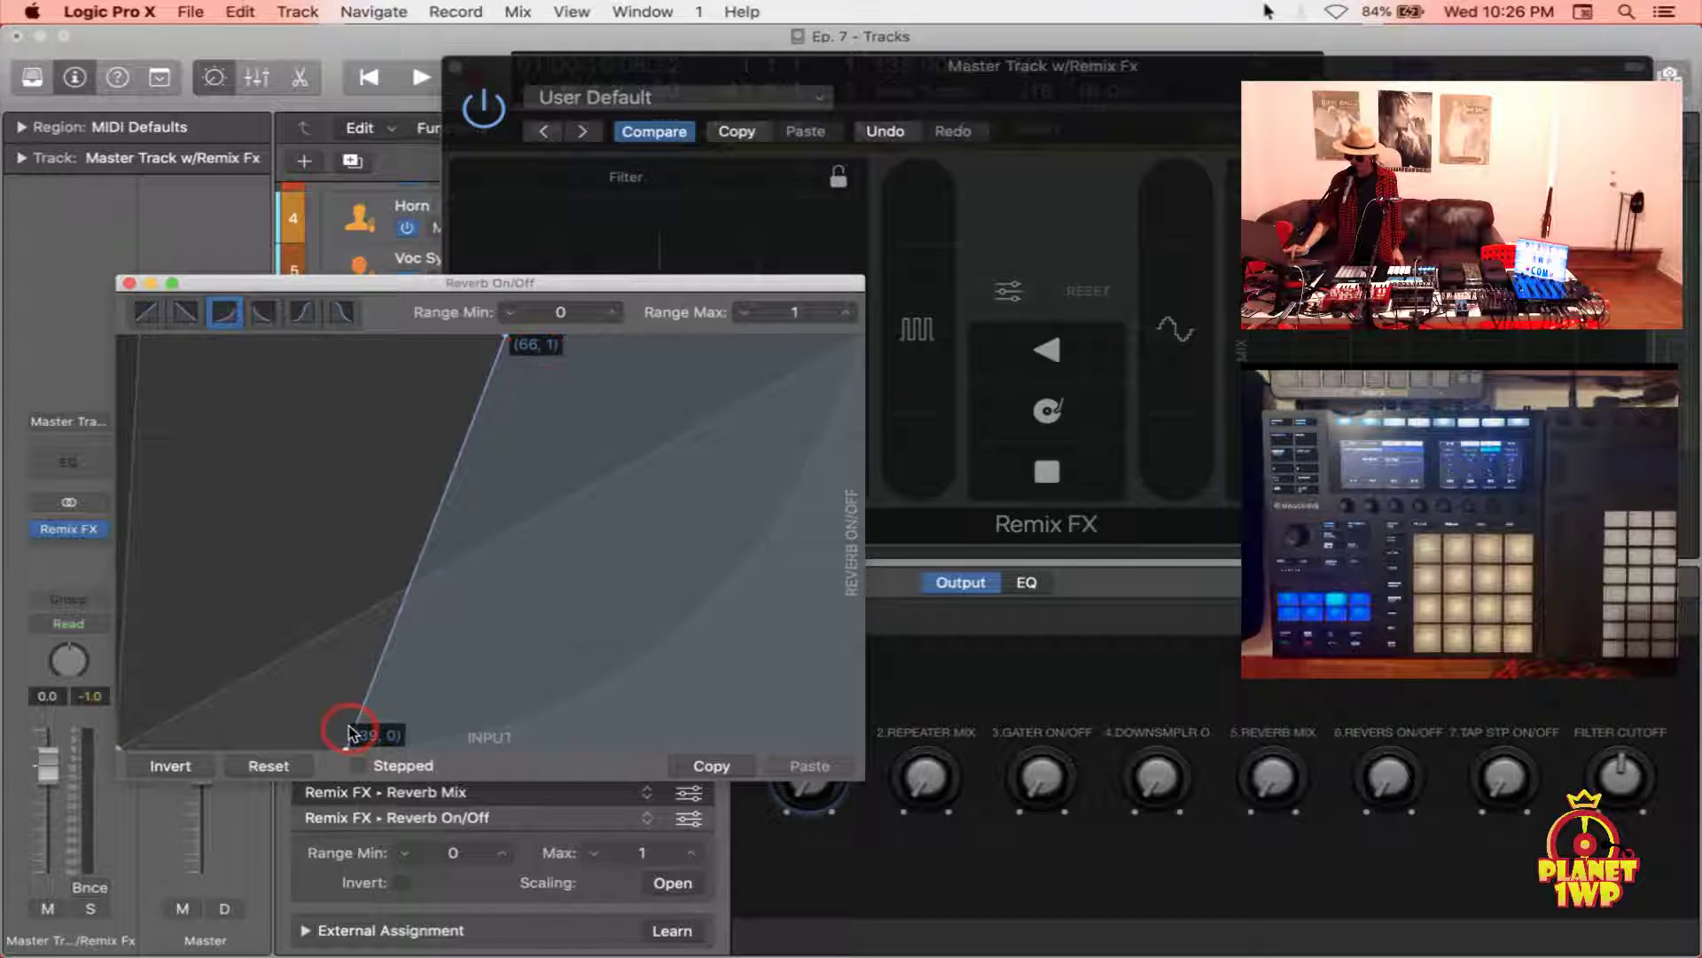
pyautogui.click(129, 284)
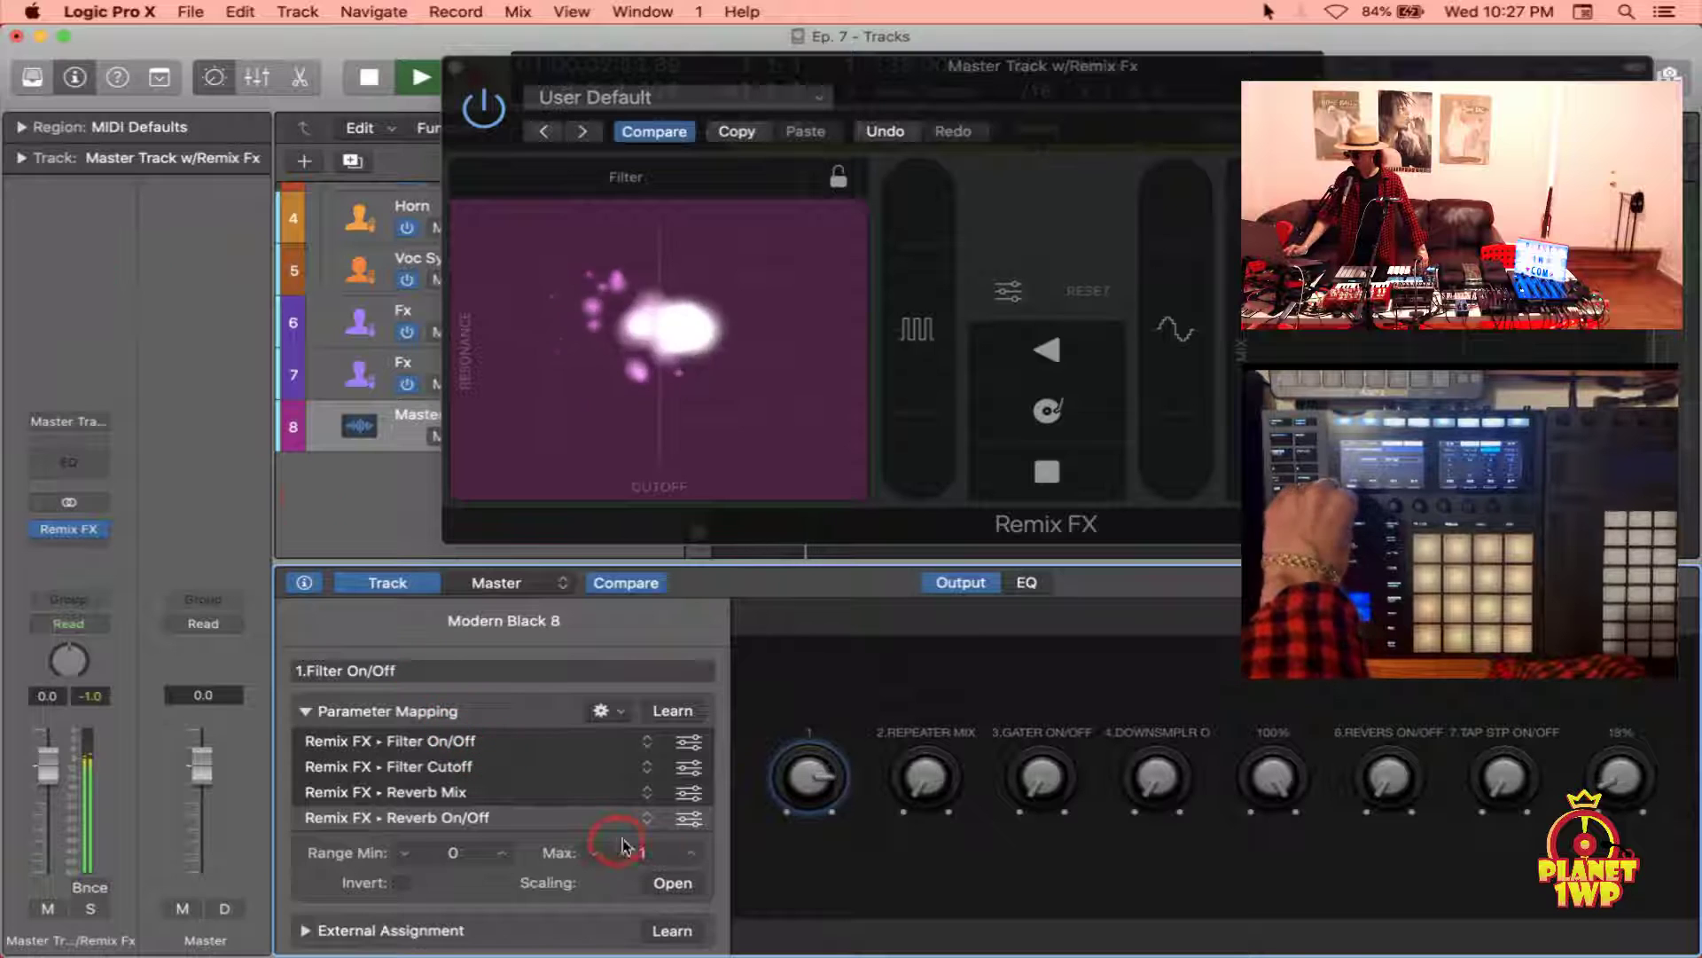
# Move the Reverb On/Off scaling points to input 50, output 0 and input 97, output 1, and close the graph
pyautogui.click(674, 884)
pyautogui.moveTo(424, 289); pyautogui.dragTo(444, 393)
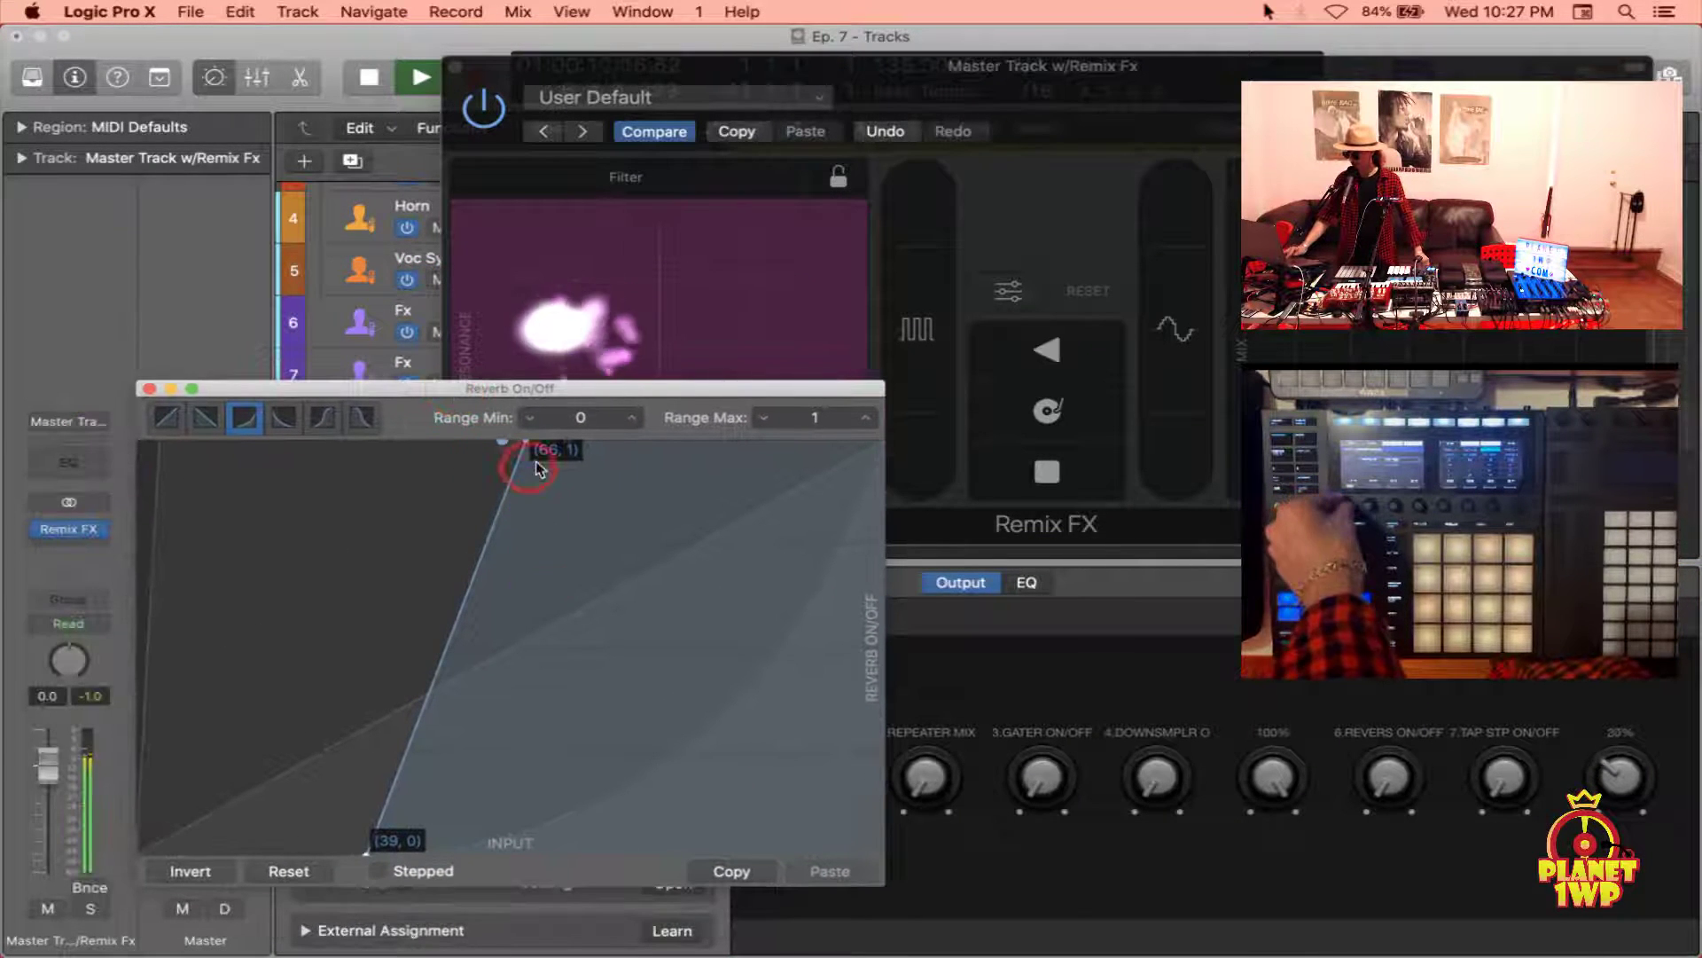
pyautogui.moveTo(367, 851); pyautogui.dragTo(417, 743)
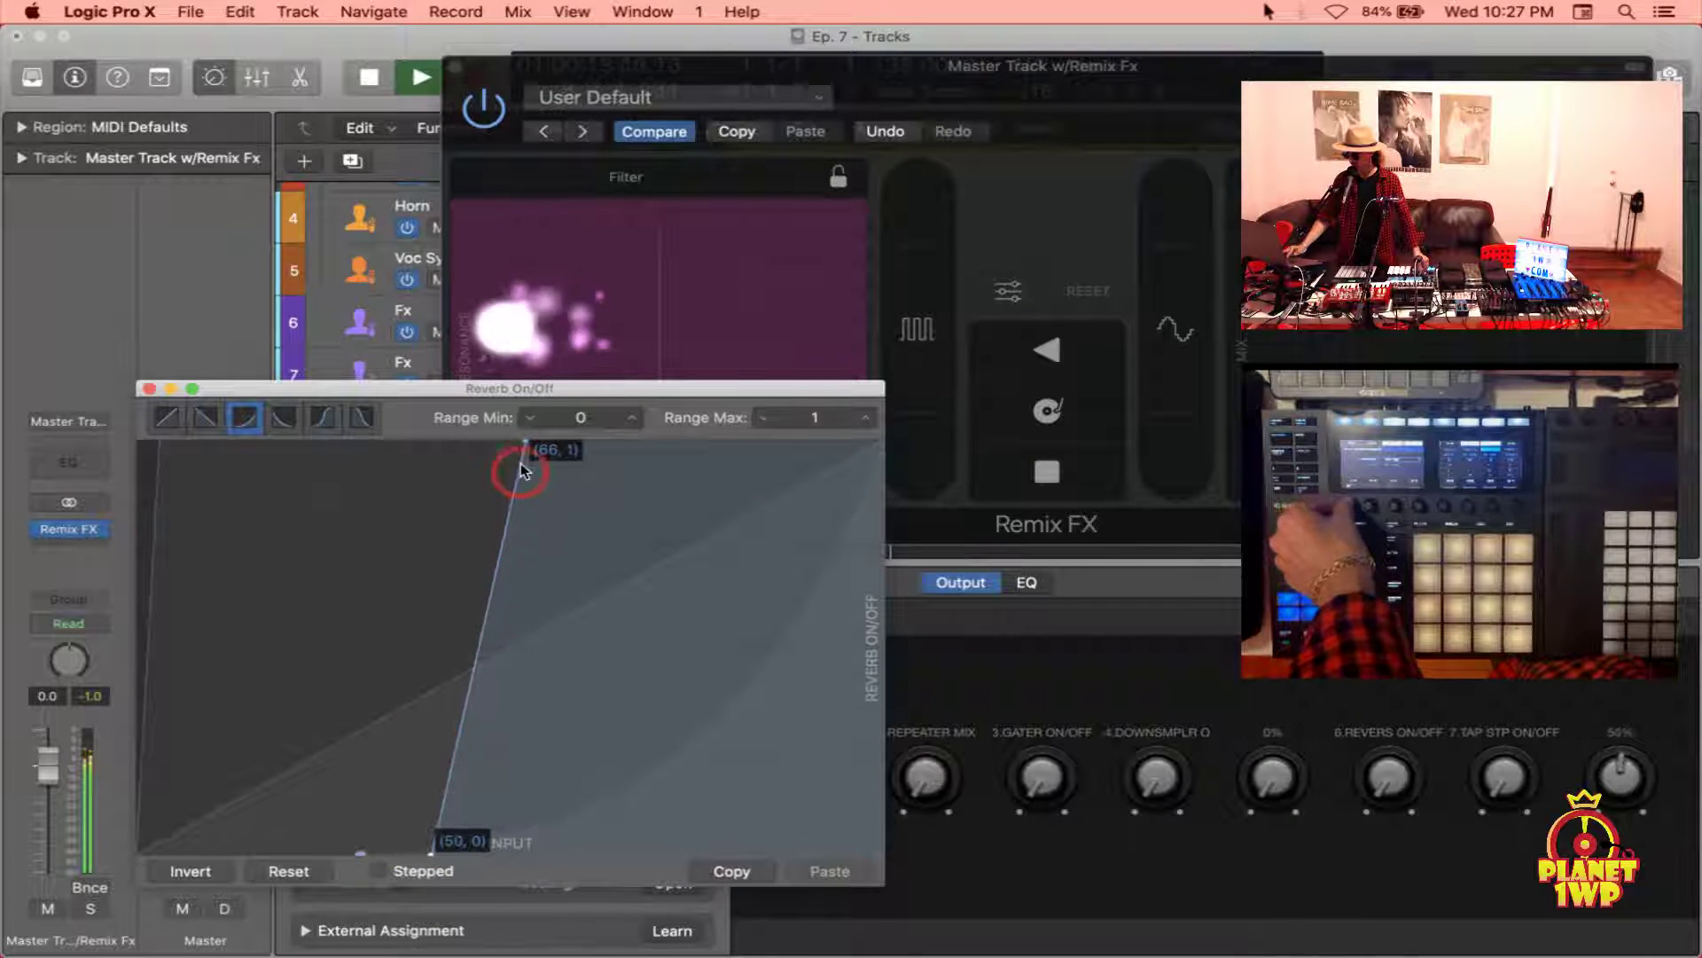
pyautogui.moveTo(523, 471); pyautogui.dragTo(707, 485)
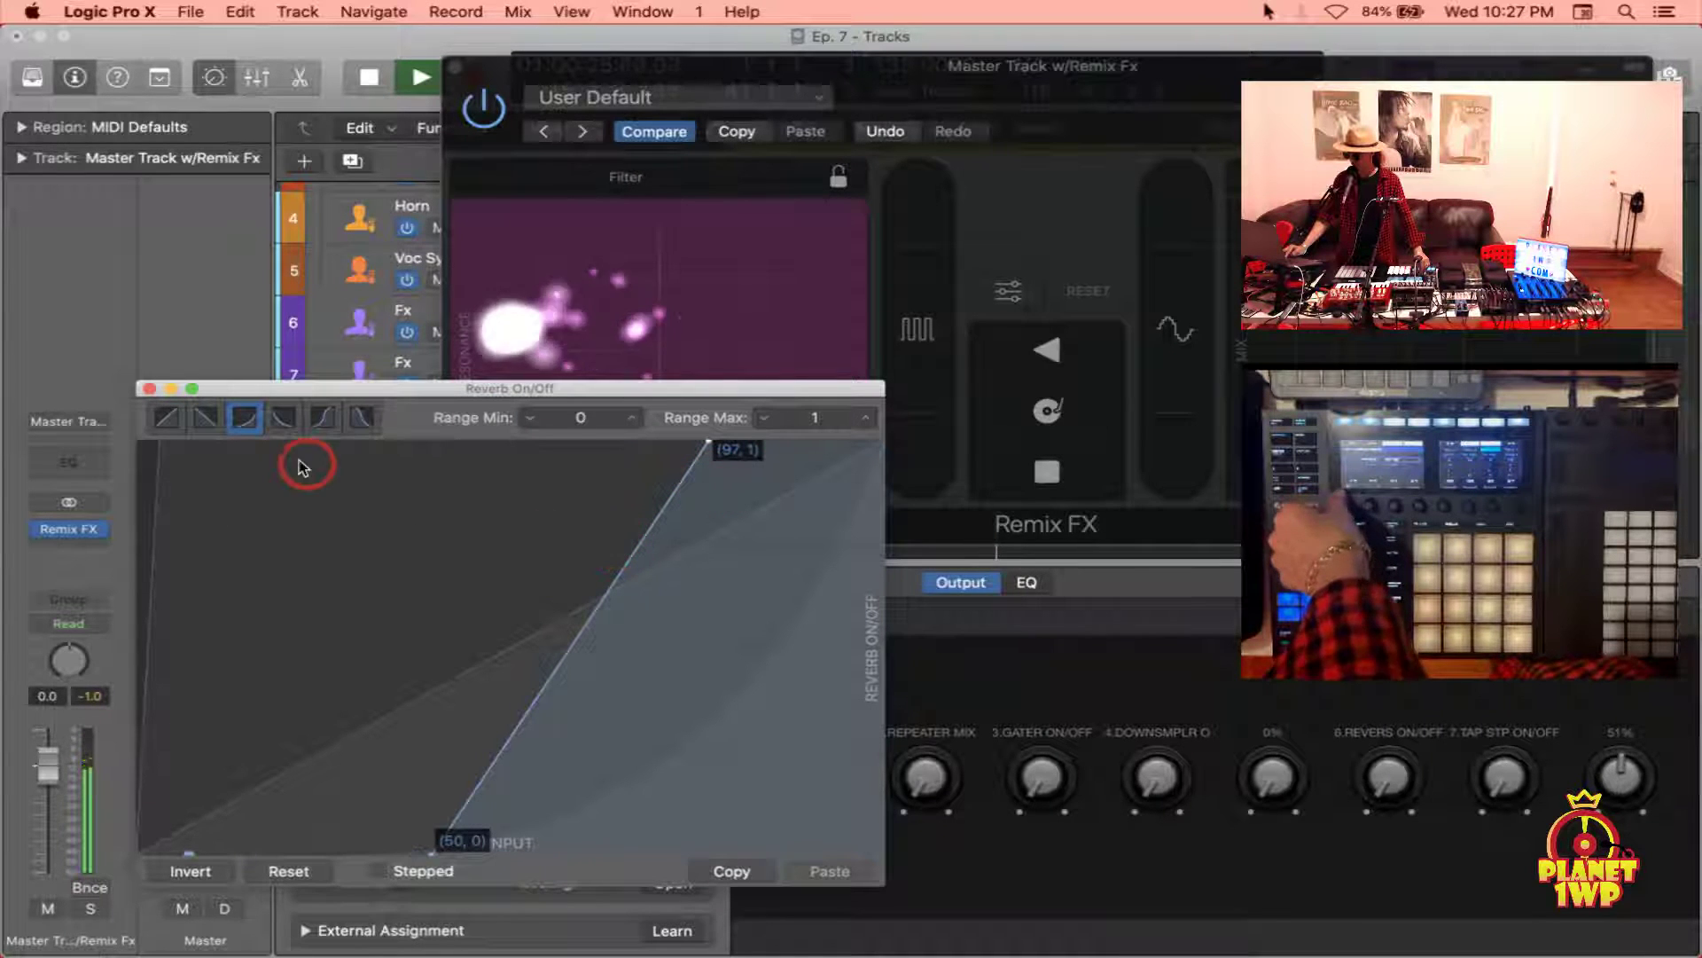
pyautogui.click(149, 388)
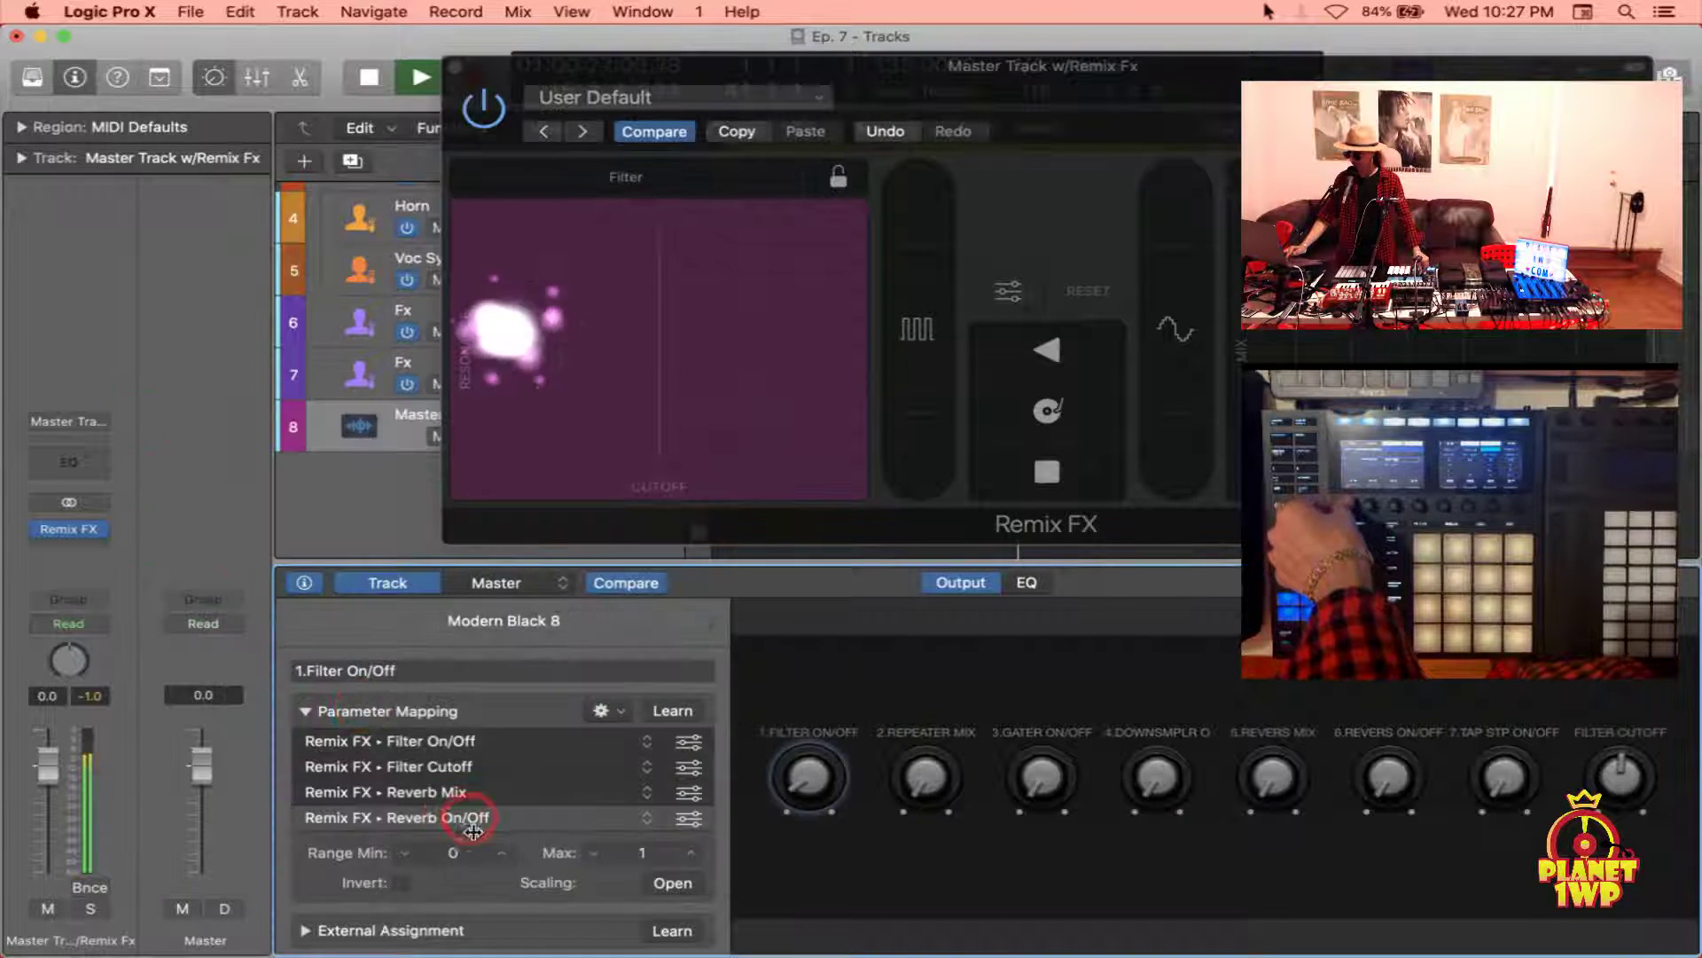
# Open the Reverb Mix scaling graph and raise its lower point to input 83, output 0.535 while the project plays
pyautogui.click(483, 792)
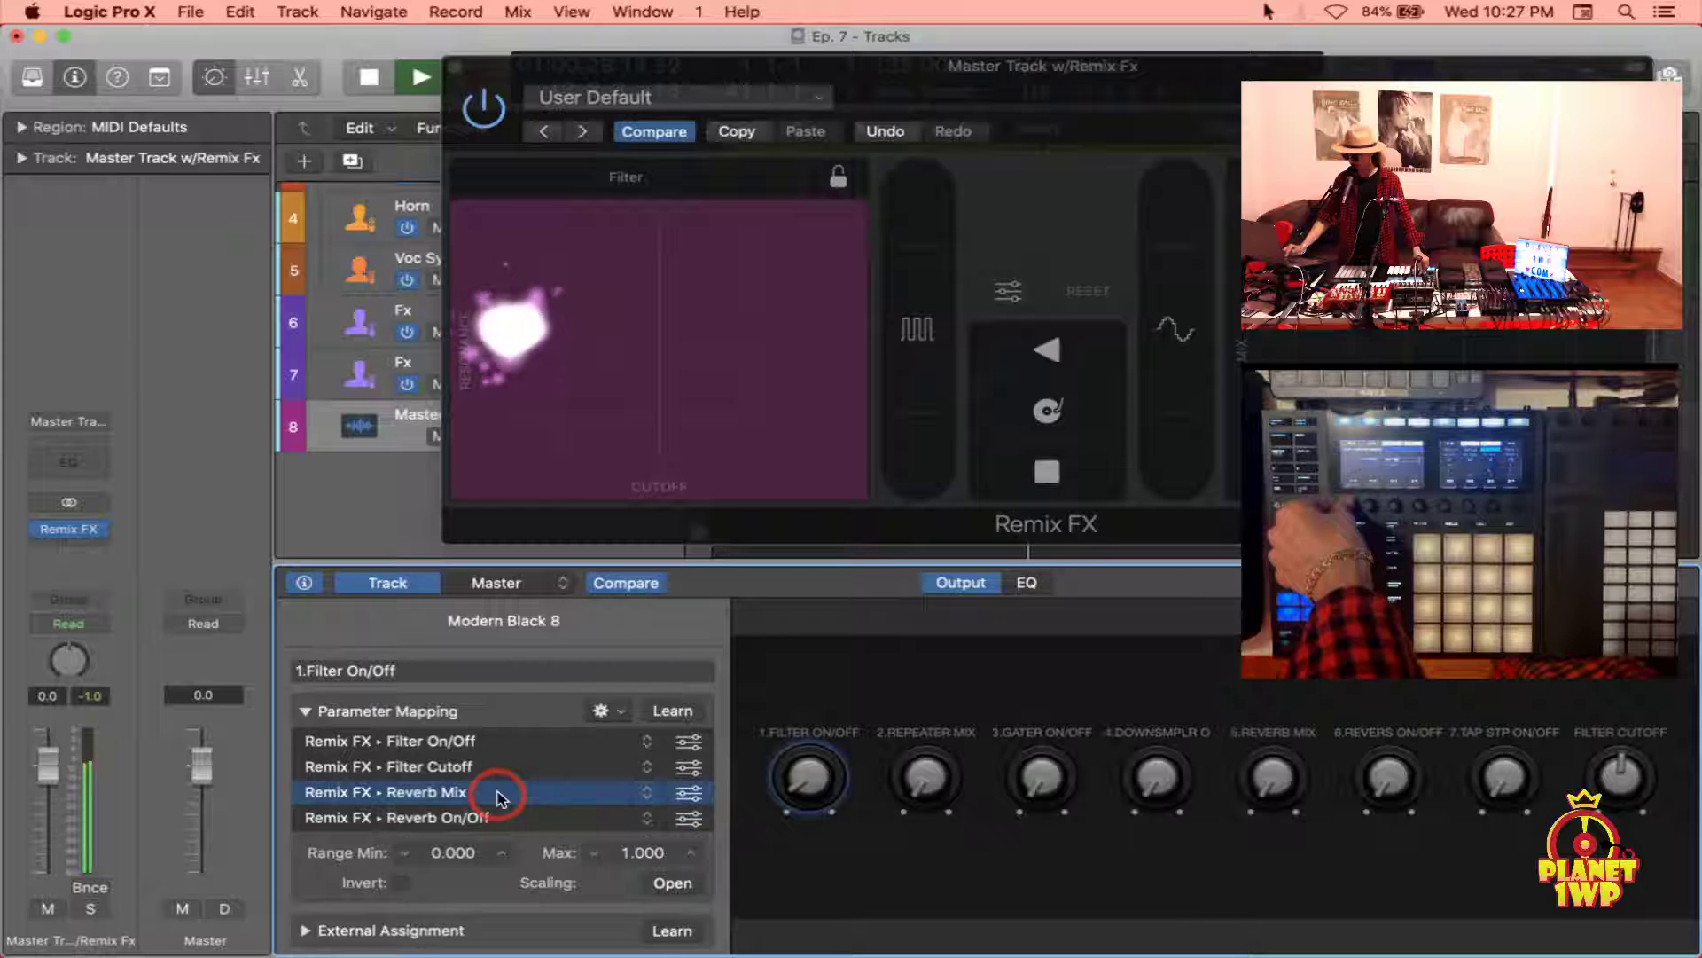
pyautogui.click(672, 882)
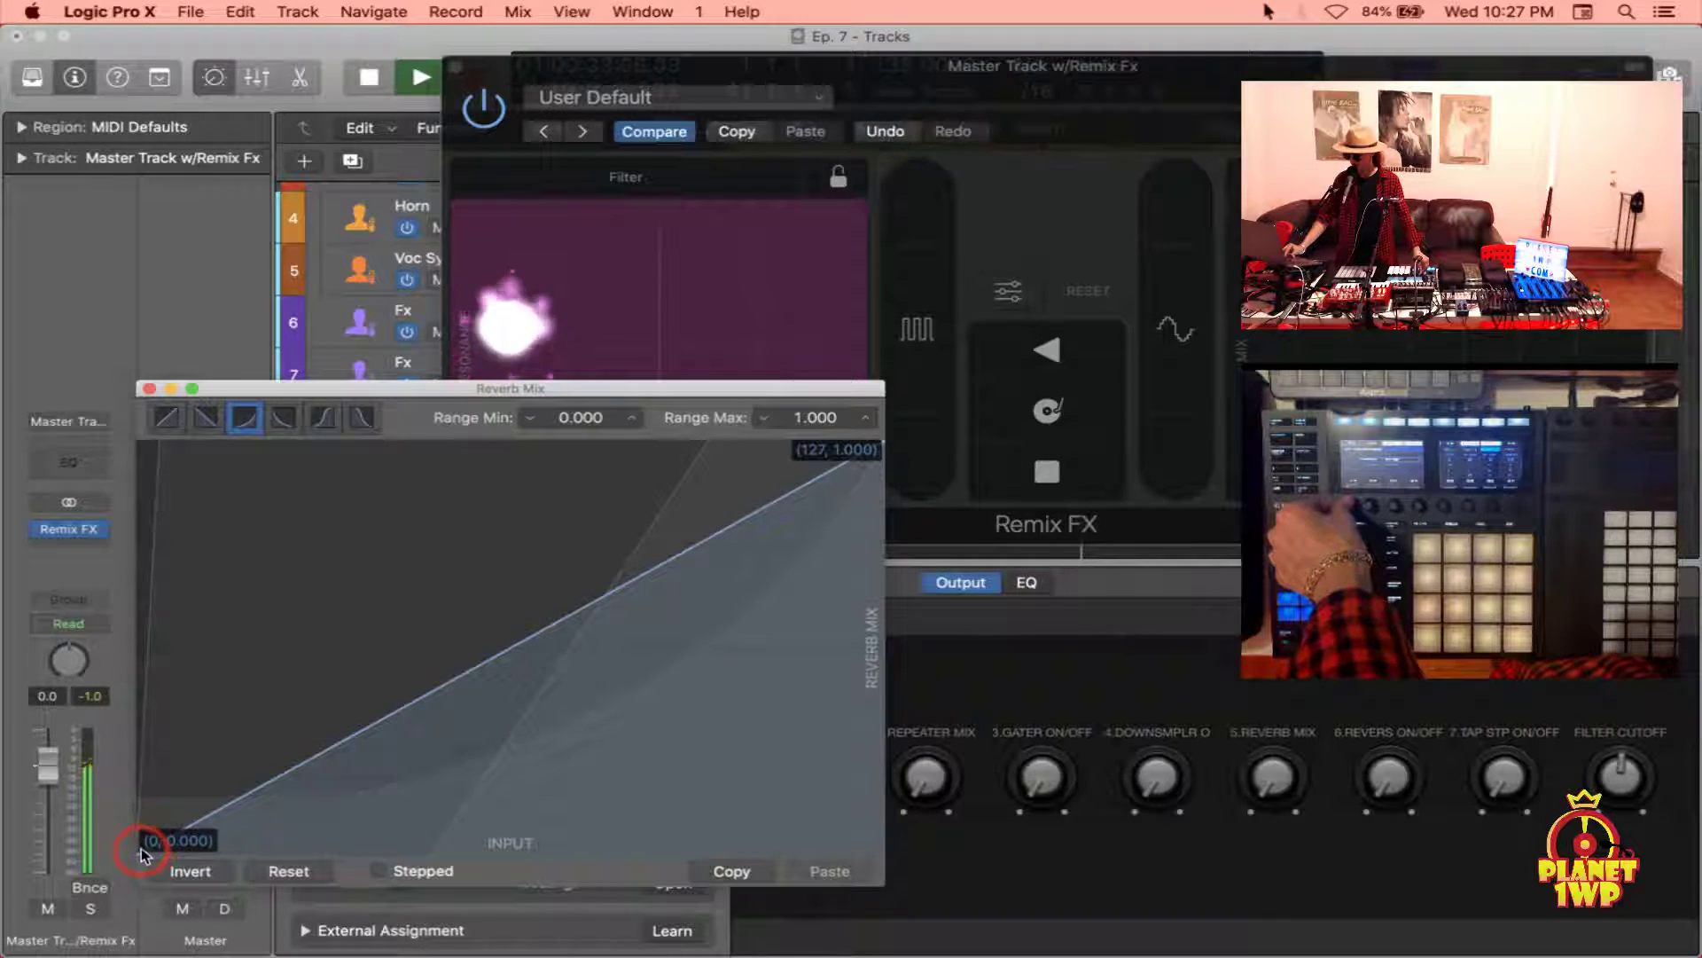
pyautogui.moveTo(139, 853); pyautogui.dragTo(408, 732)
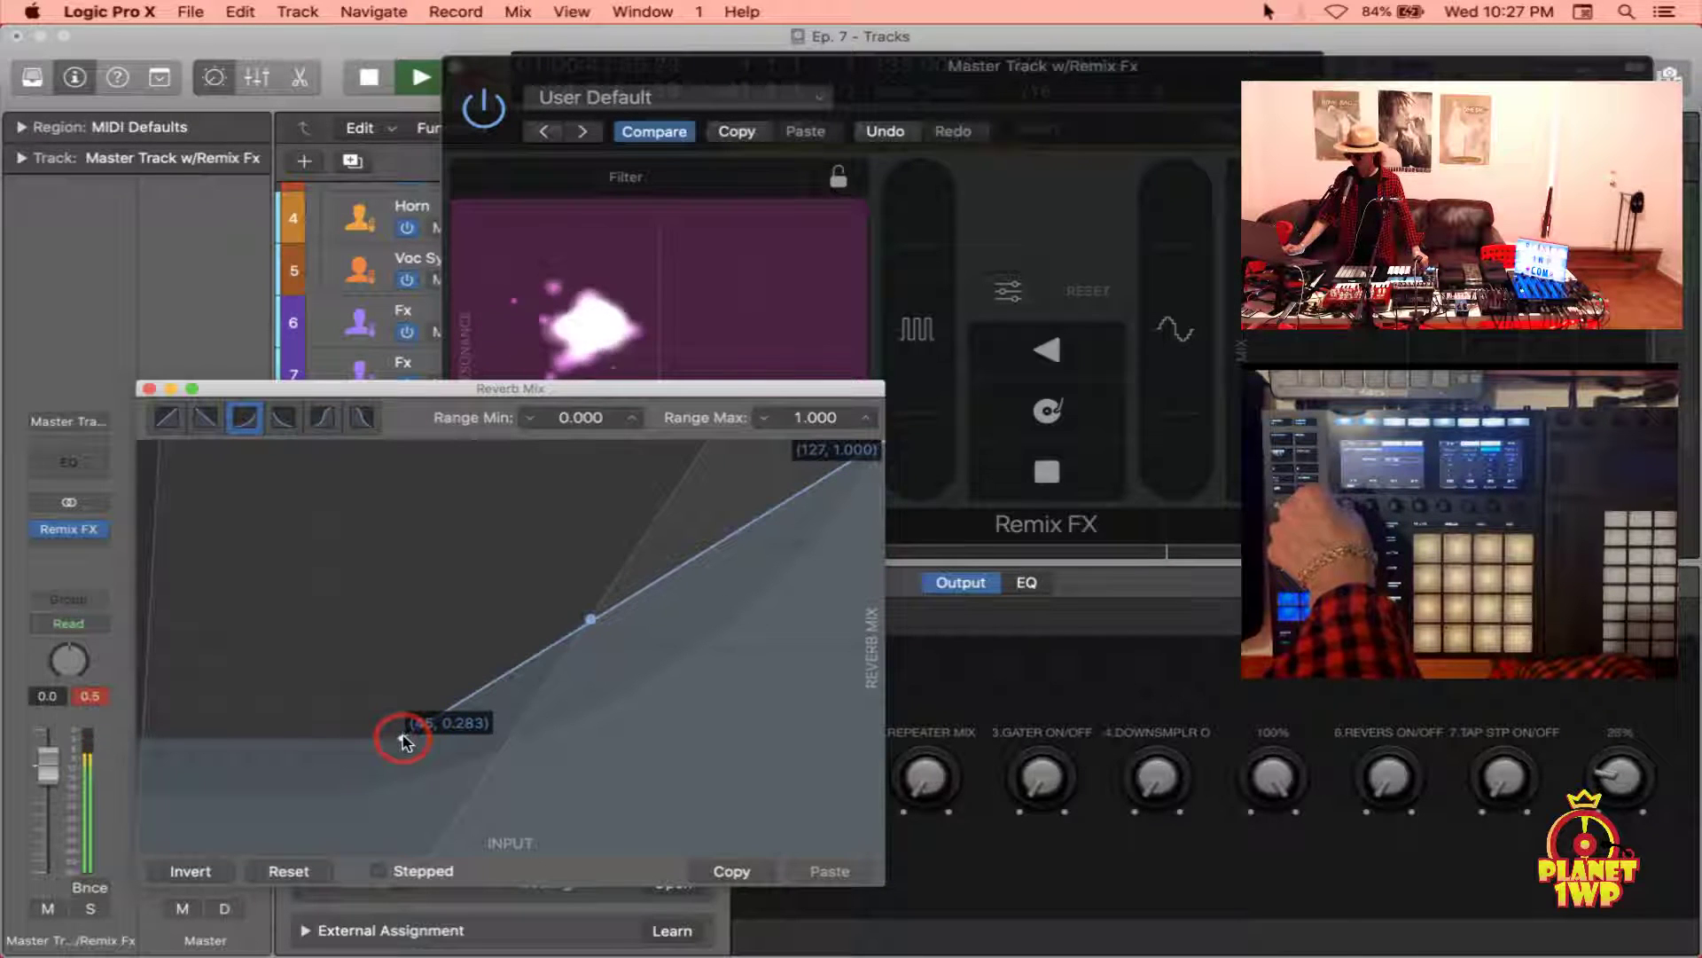
pyautogui.moveTo(403, 741); pyautogui.dragTo(532, 681)
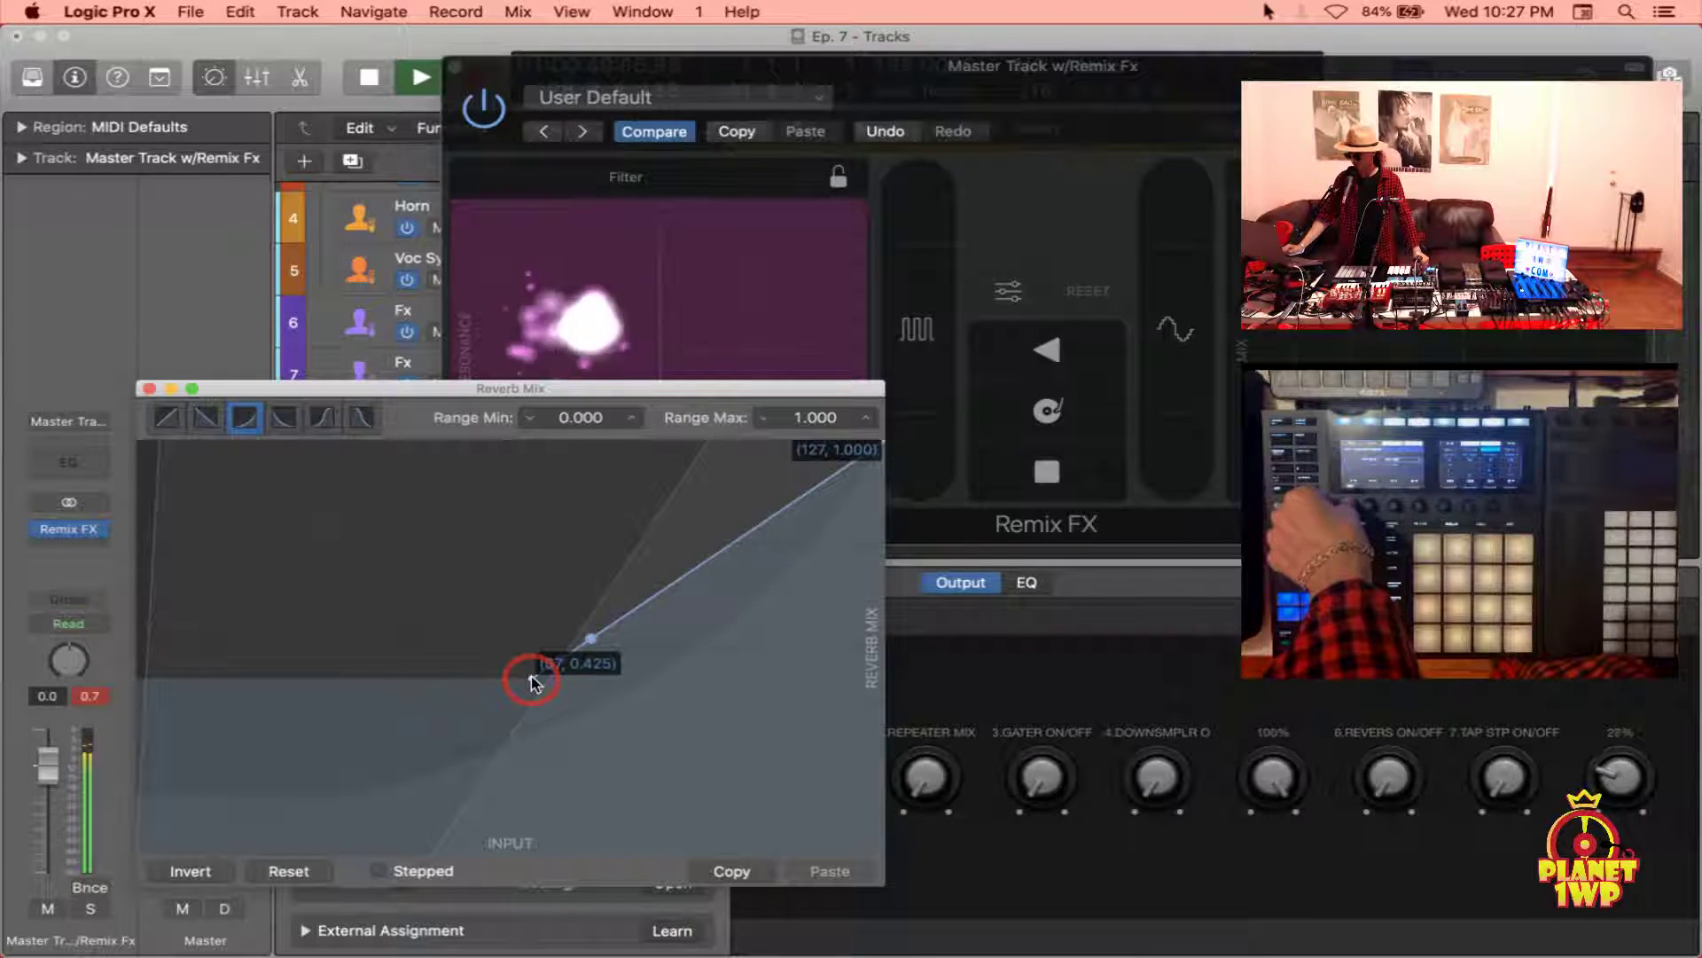
pyautogui.moveTo(530, 677); pyautogui.dragTo(626, 634)
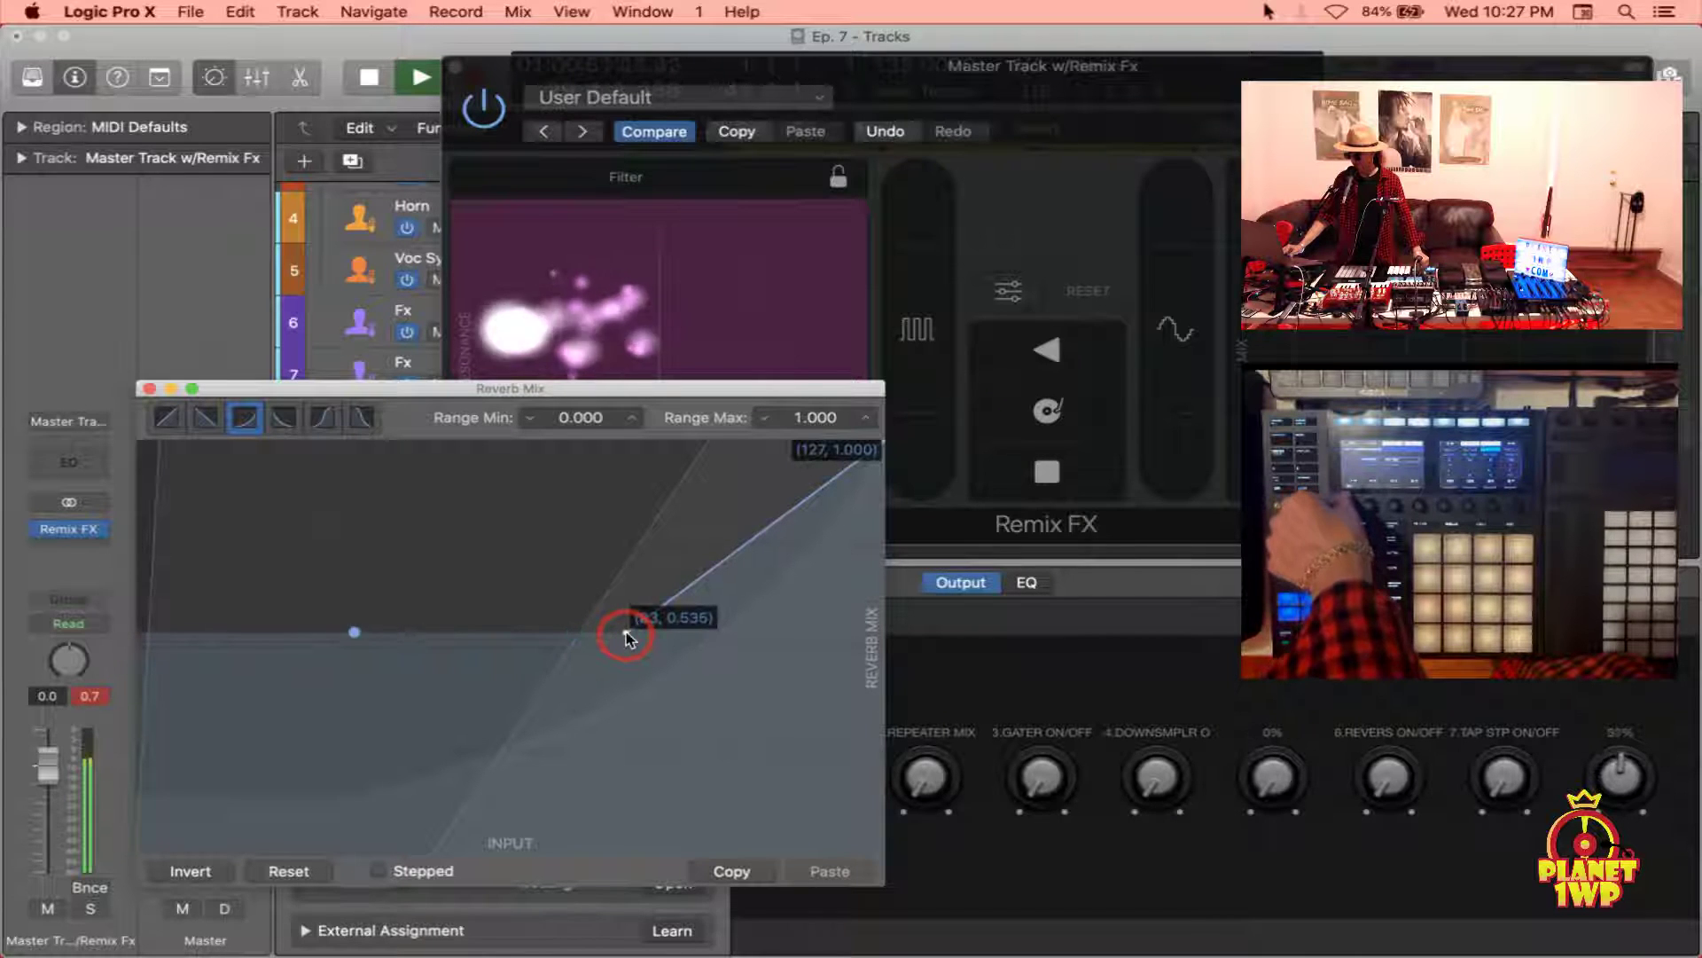
# Set the Reverb Mix scaling points to input 122, output 0.669 and input 79, output 0.330, close the graph and stop playback
pyautogui.moveTo(878, 446); pyautogui.dragTo(853, 583)
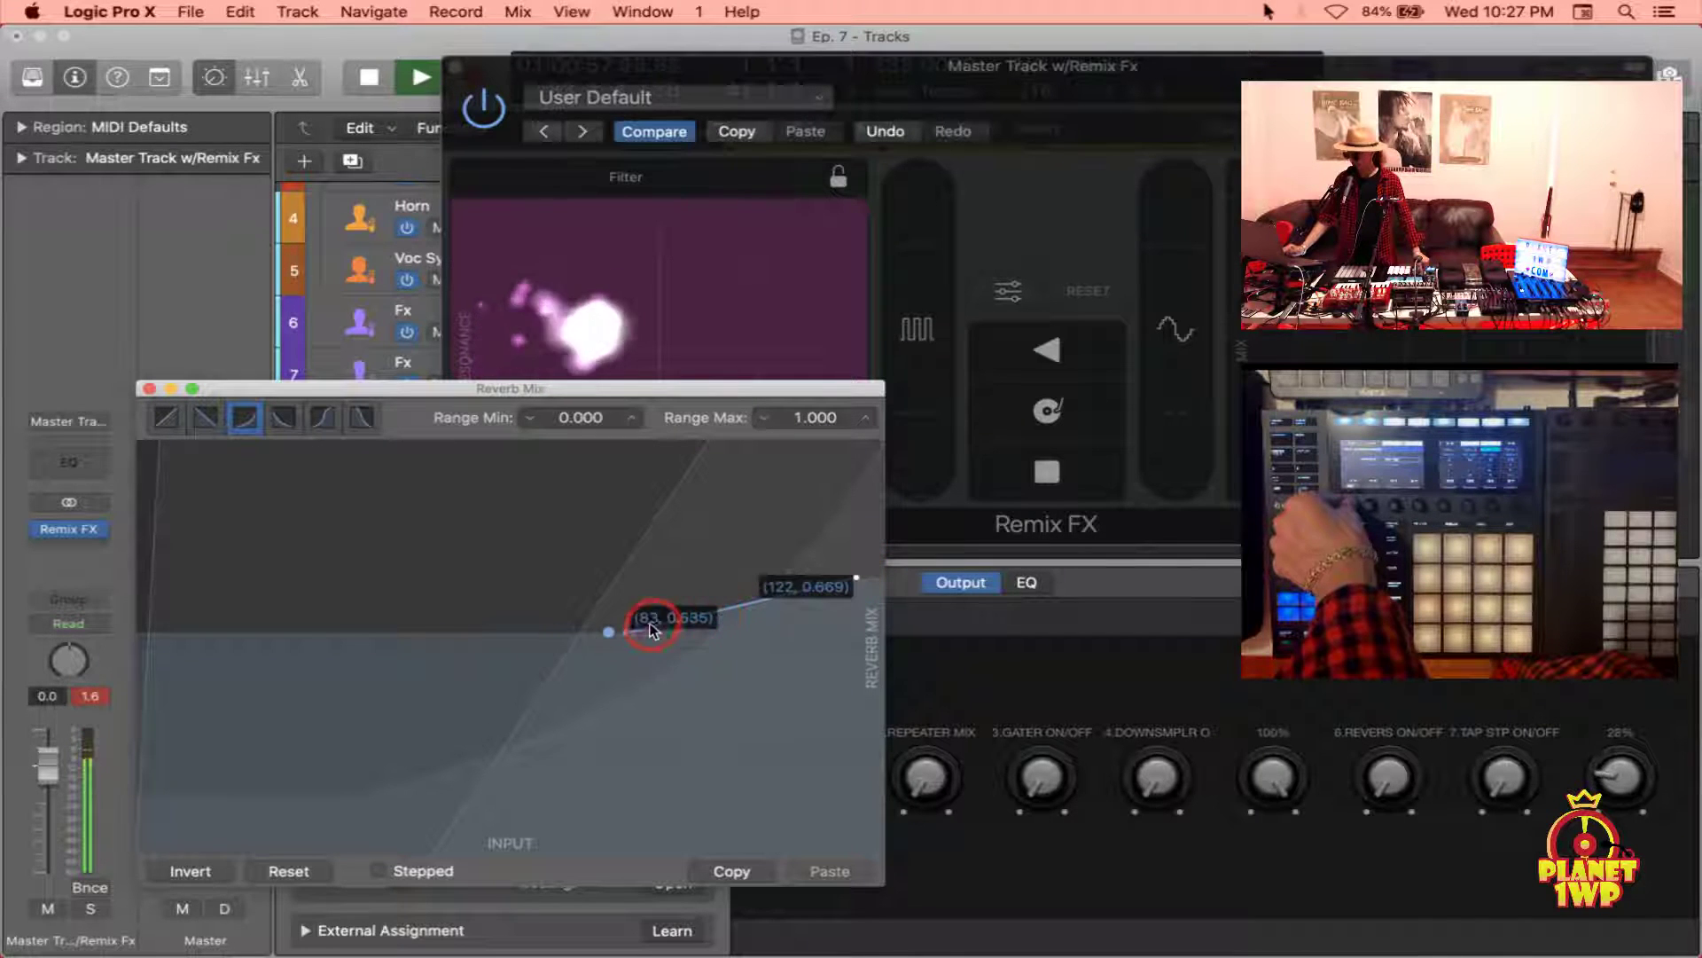
pyautogui.moveTo(628, 630); pyautogui.dragTo(600, 714)
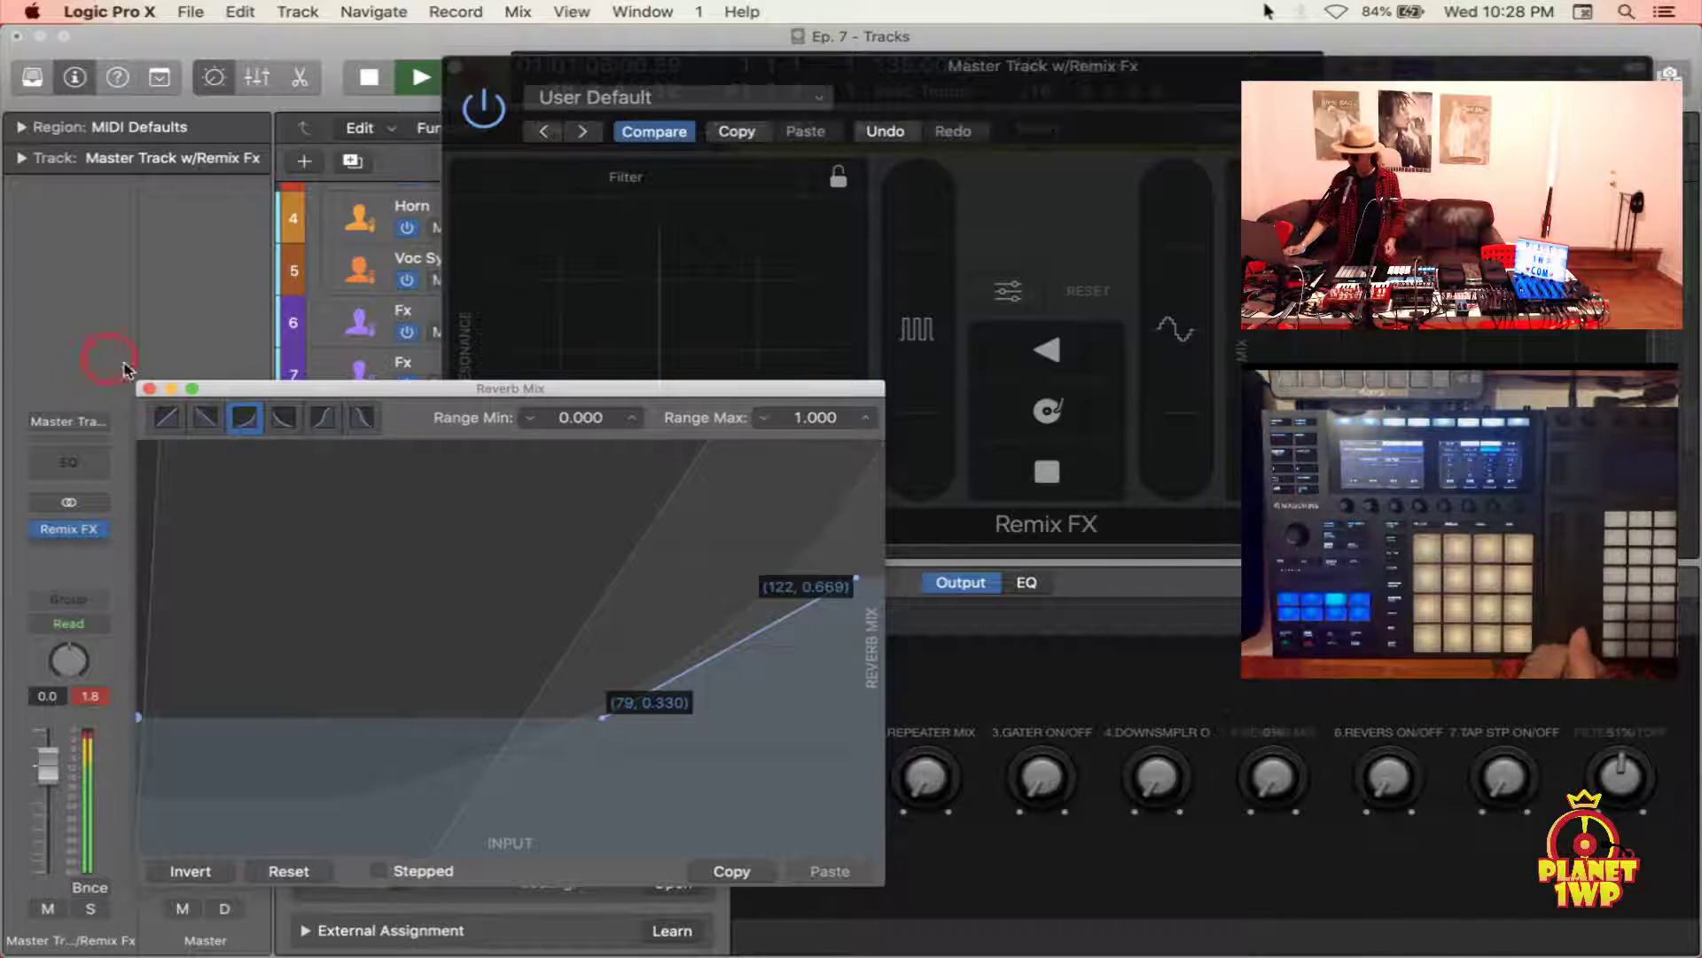
pyautogui.click(148, 389)
pyautogui.press('space')
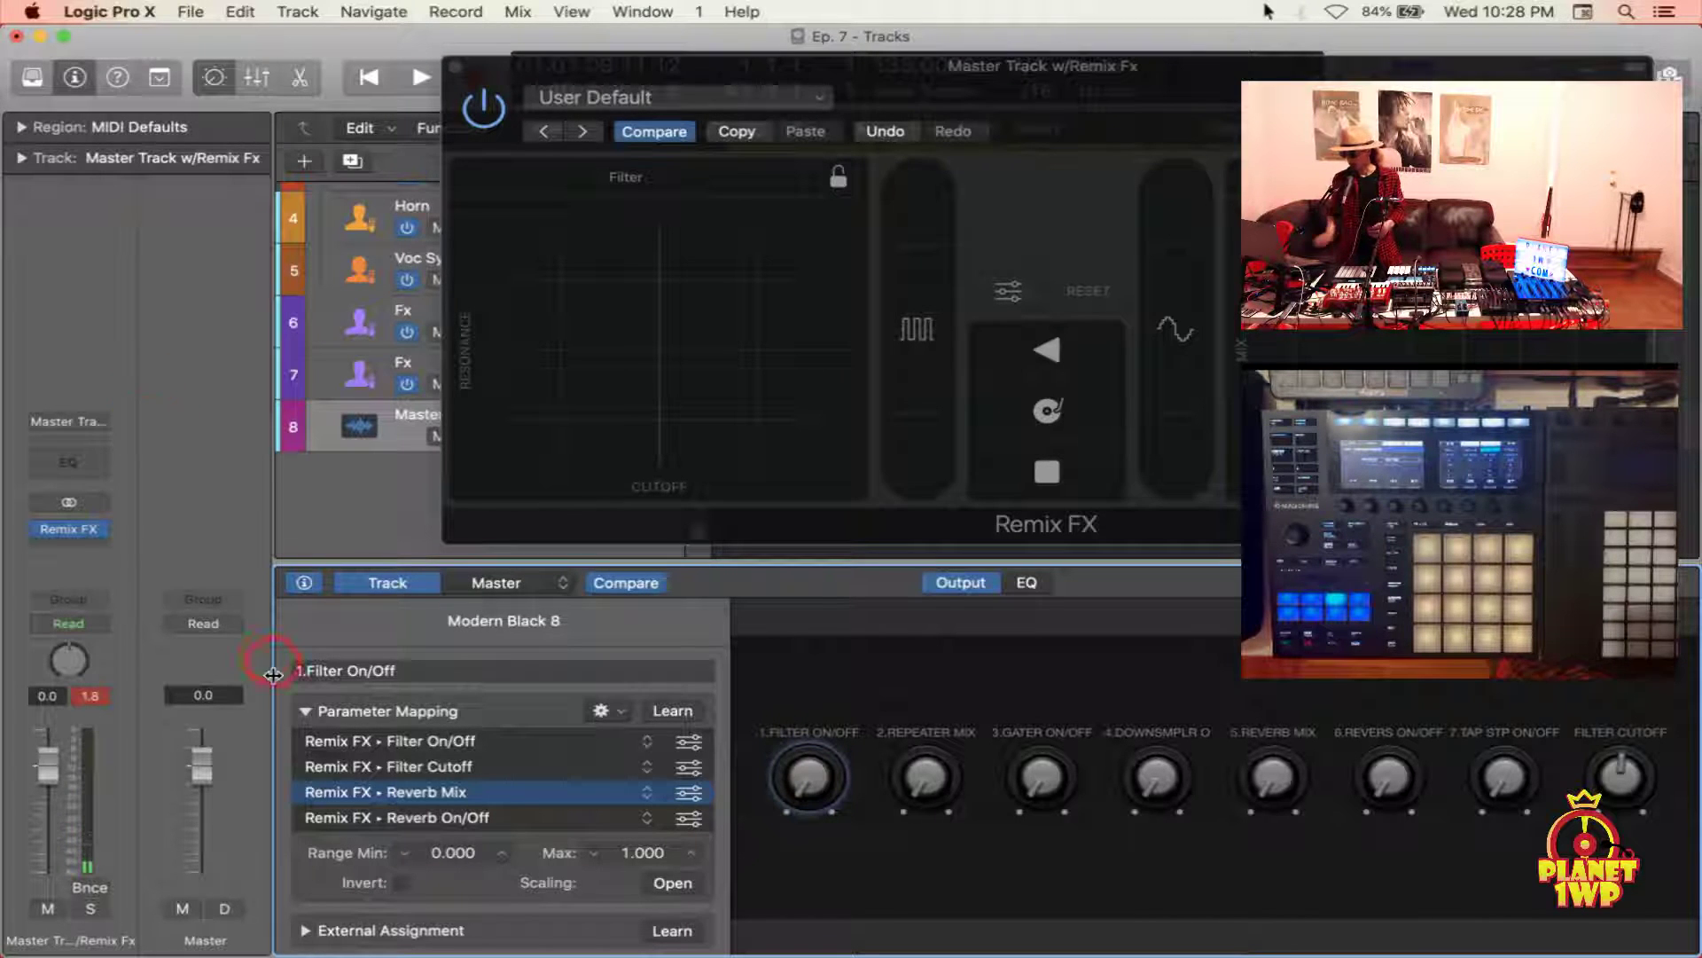
pyautogui.click(449, 752)
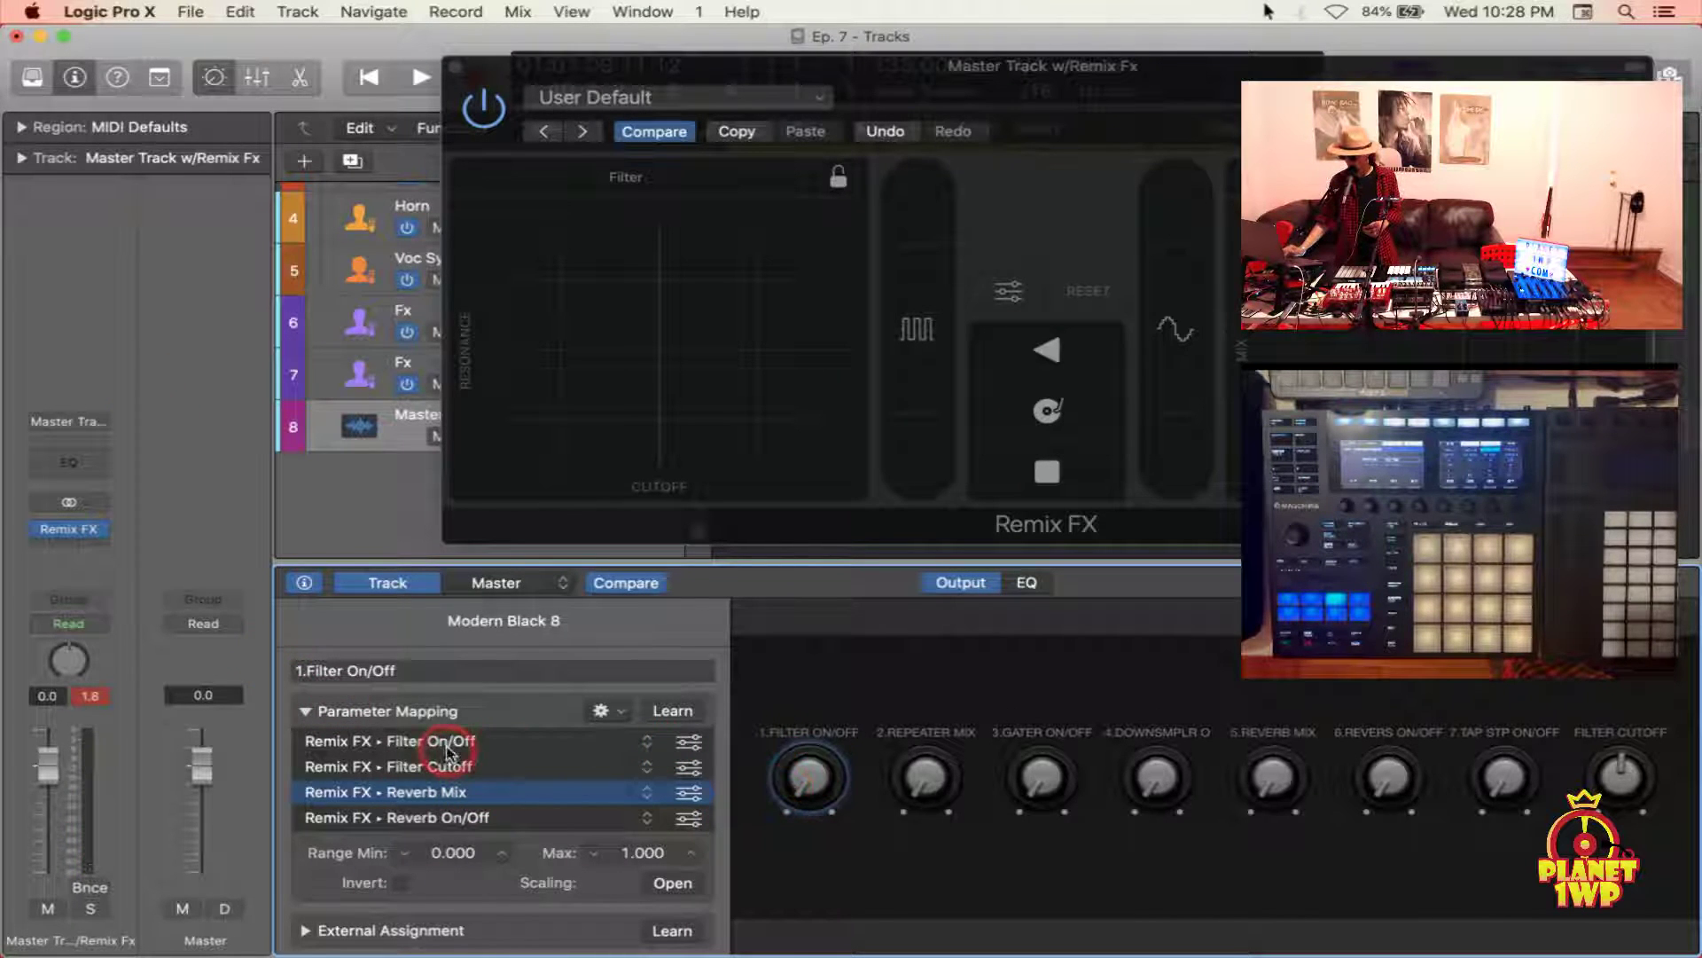
pyautogui.click(480, 769)
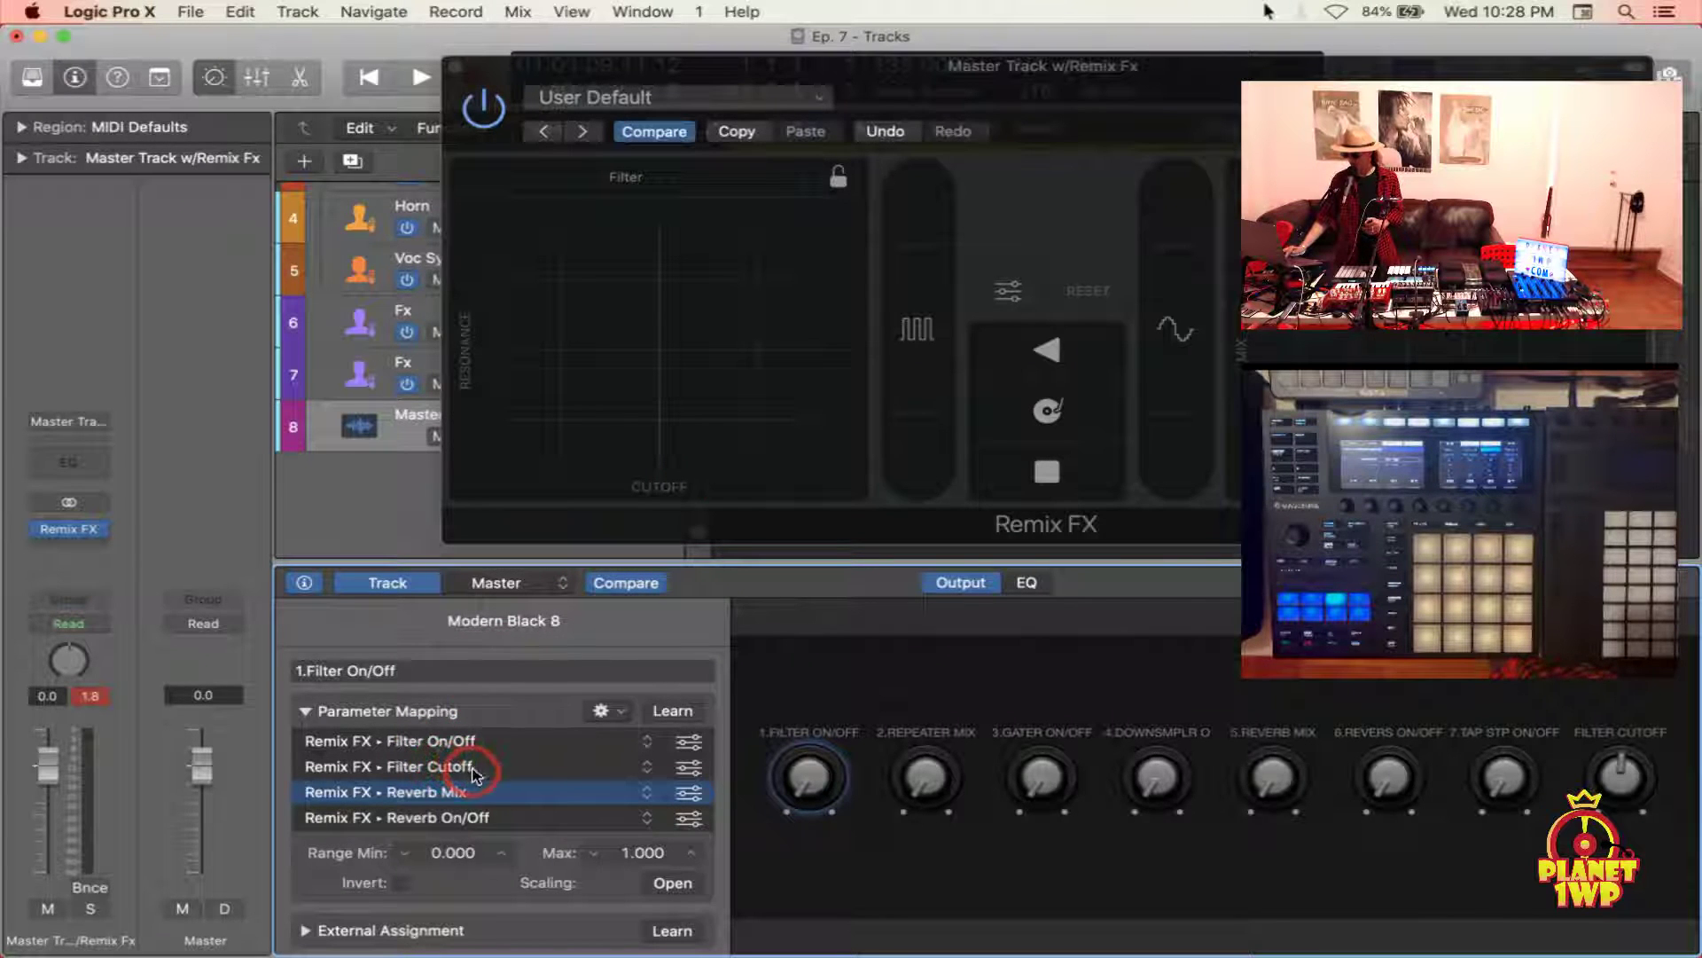
pyautogui.click(468, 792)
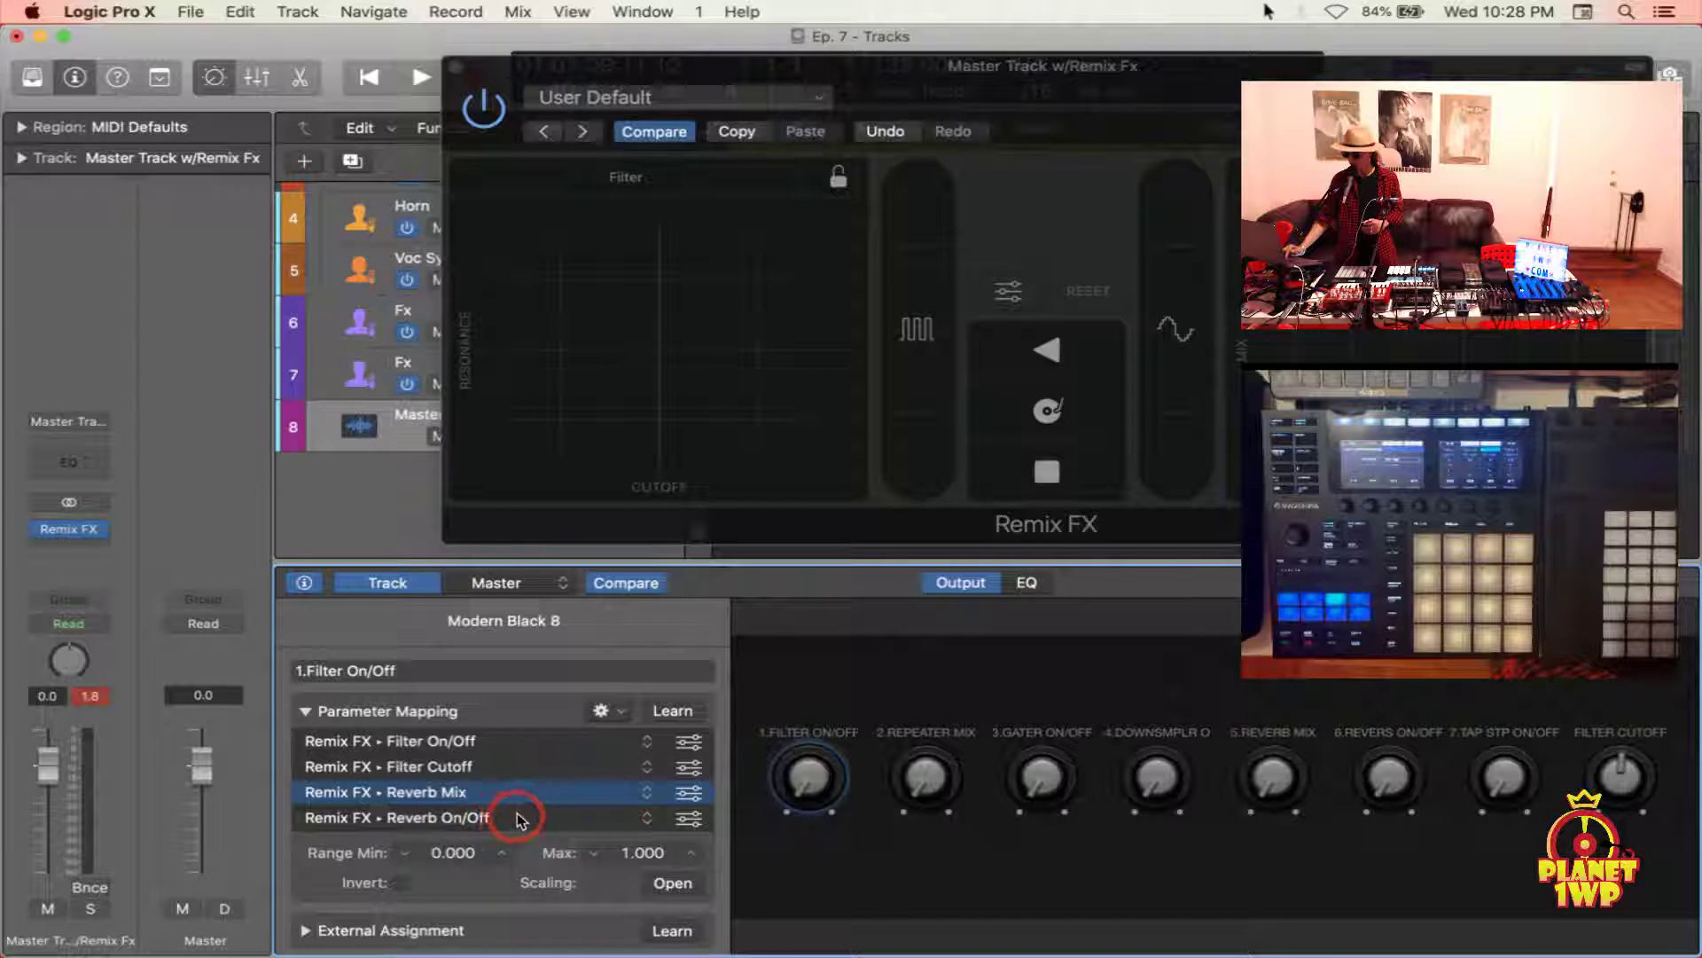
pyautogui.click(405, 724)
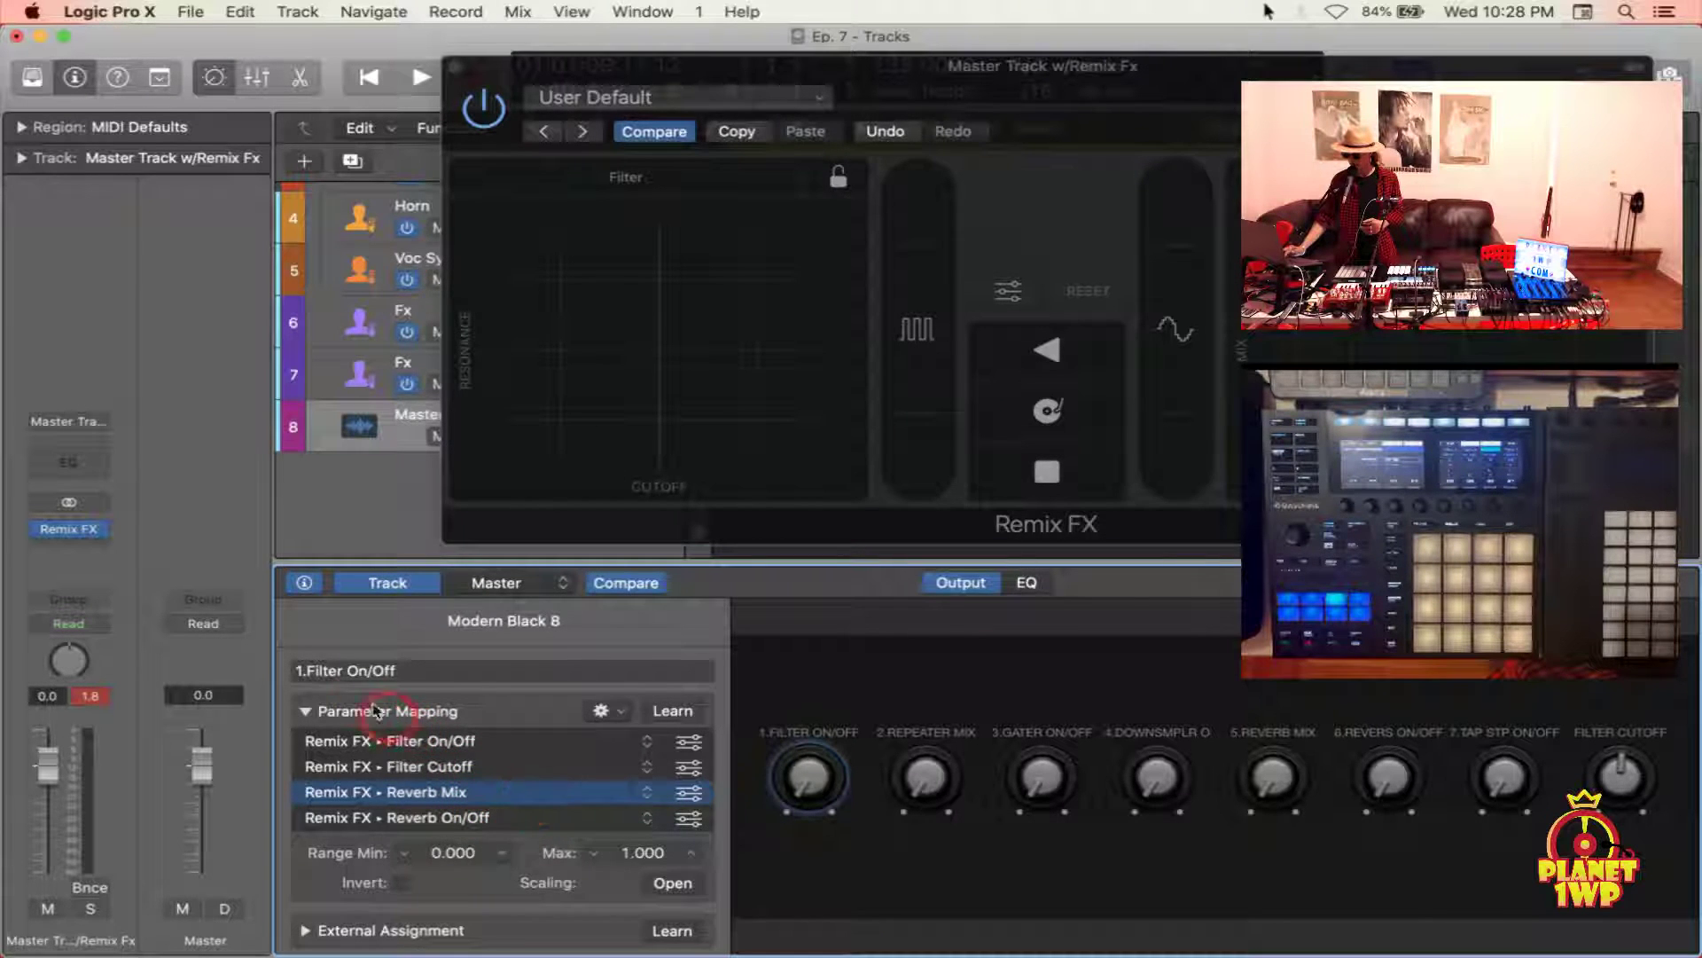
# Collapse the Parameter Mapping section of the 1.Filter On/Off knob and clear the Remix FX master channel's peak level reading
pyautogui.click(307, 711)
pyautogui.click(425, 760)
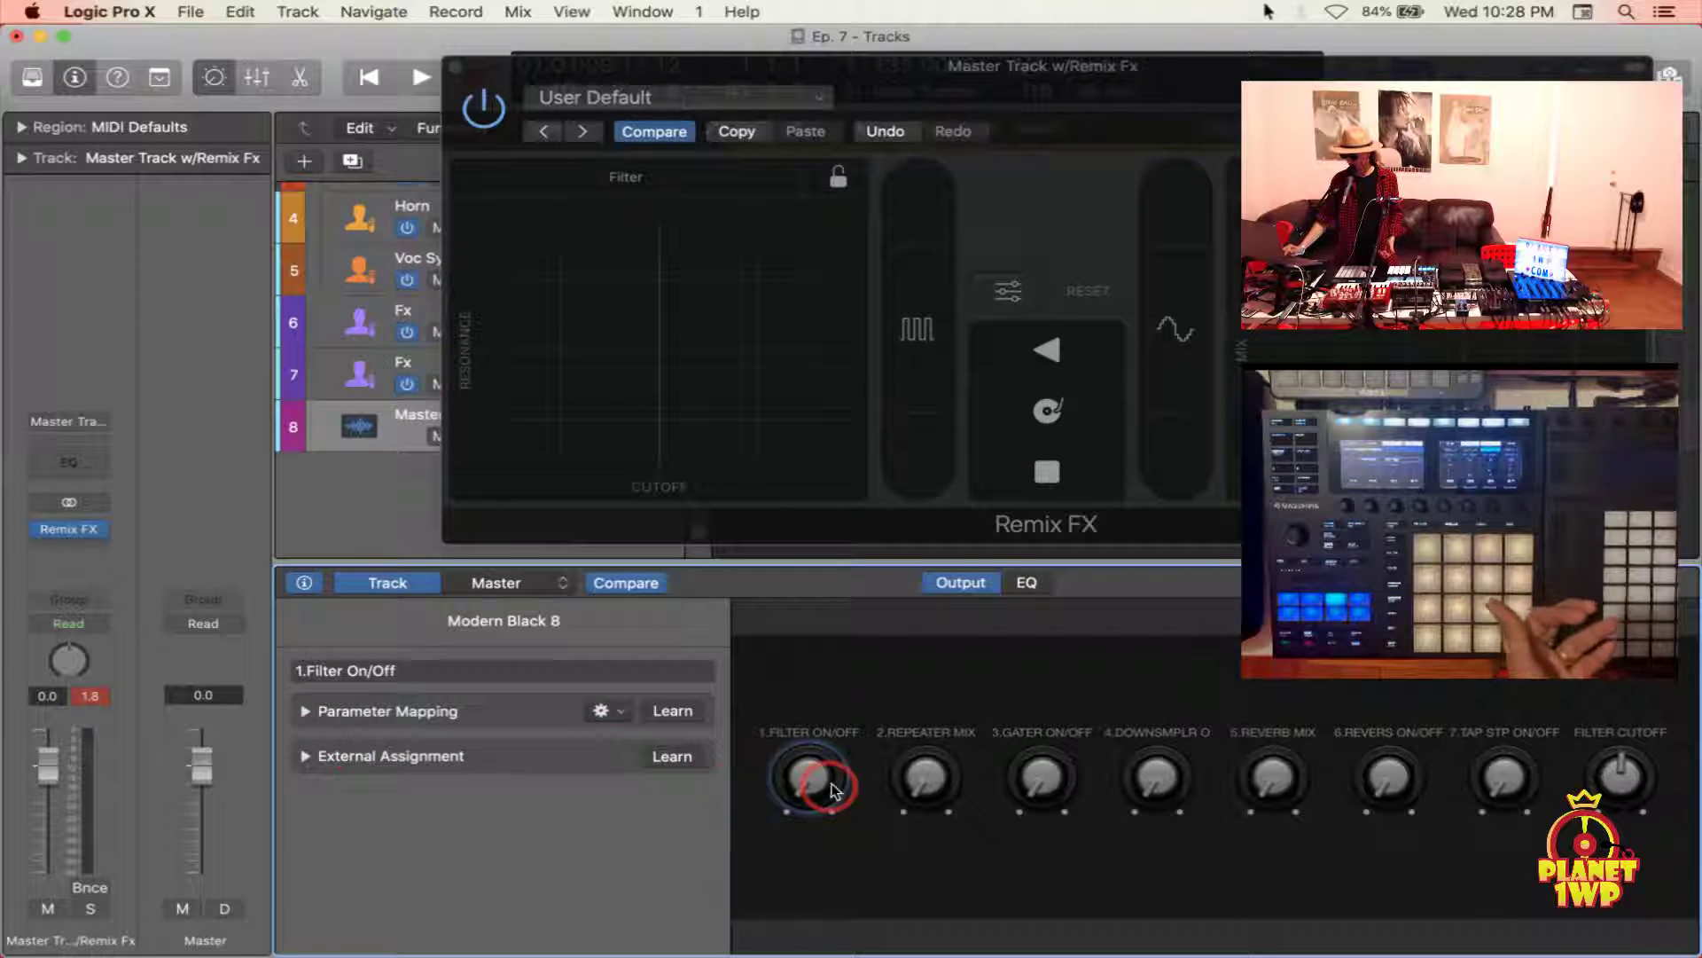
pyautogui.click(92, 696)
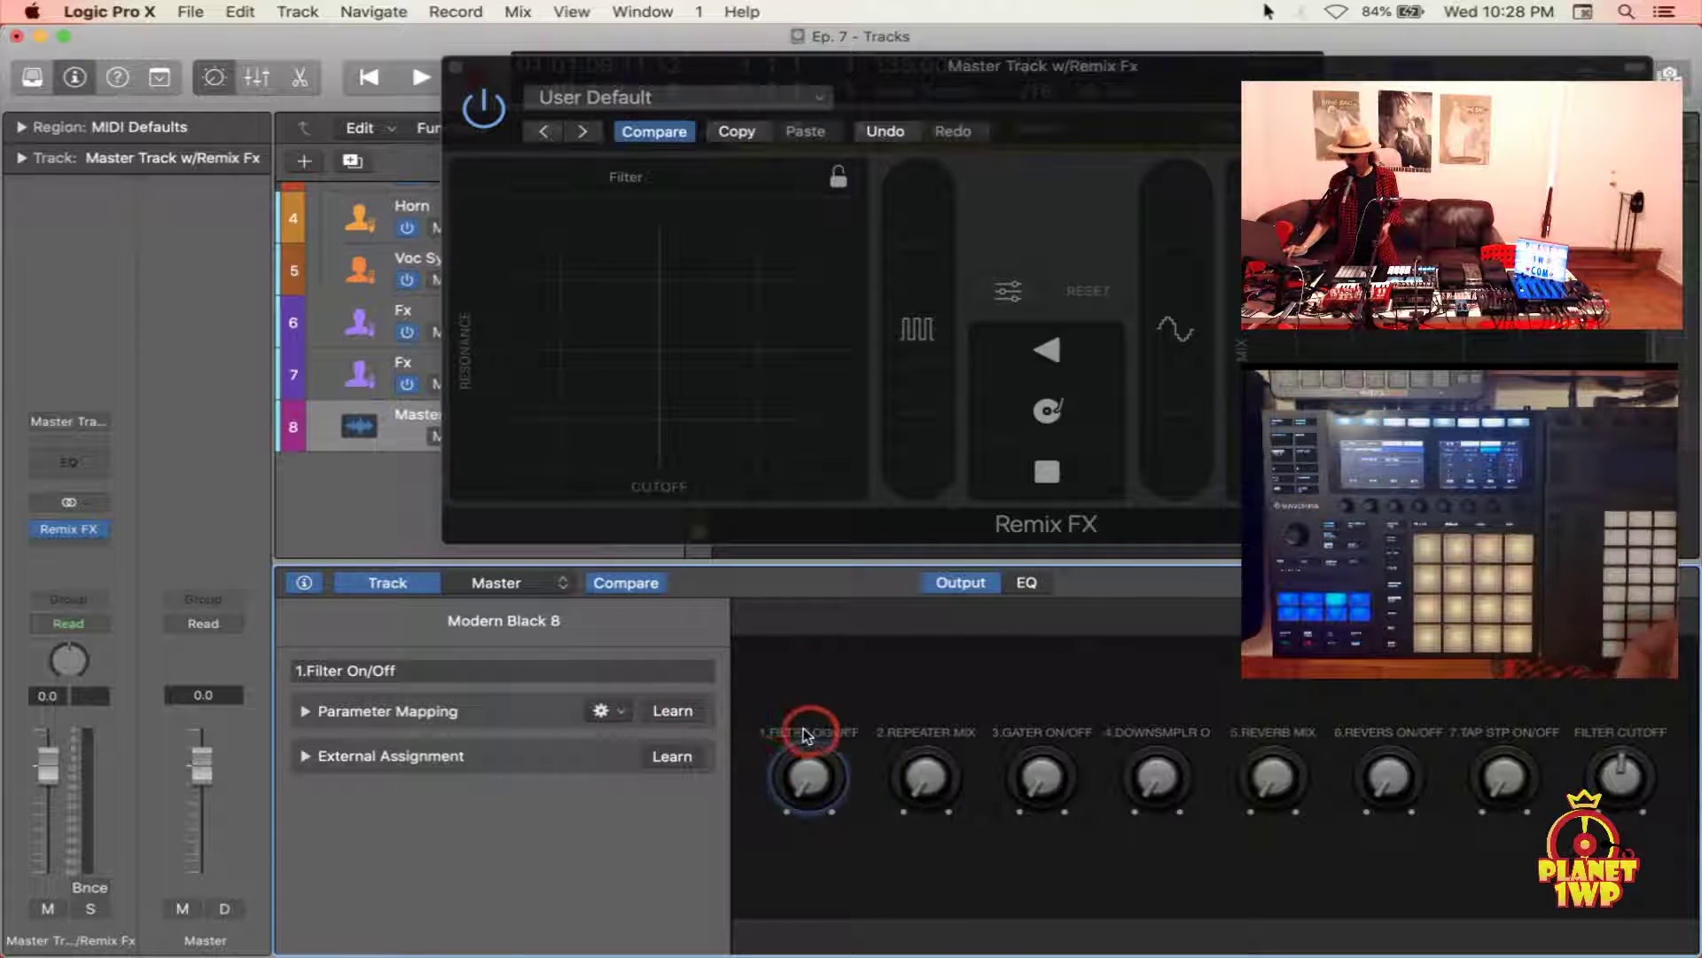
# Turn the 1.Filter On/Off knob up to about its middle position, open its name for editing and keep the name
pyautogui.moveTo(804, 739); pyautogui.dragTo(809, 710)
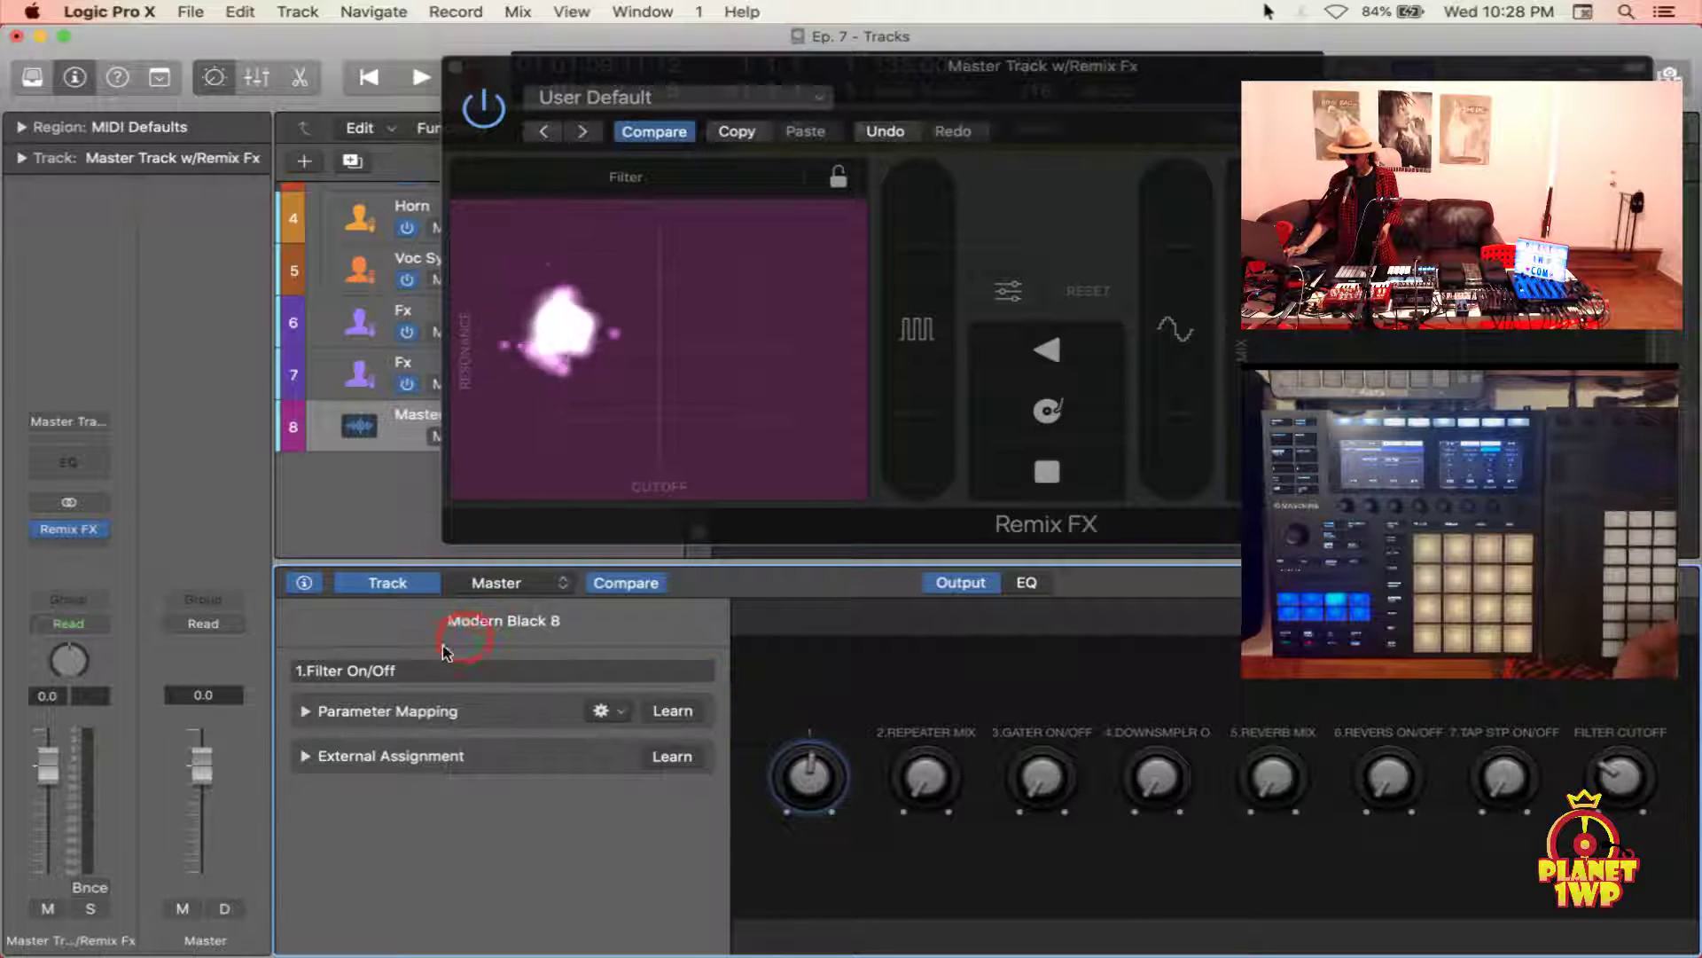
pyautogui.doubleClick(404, 674)
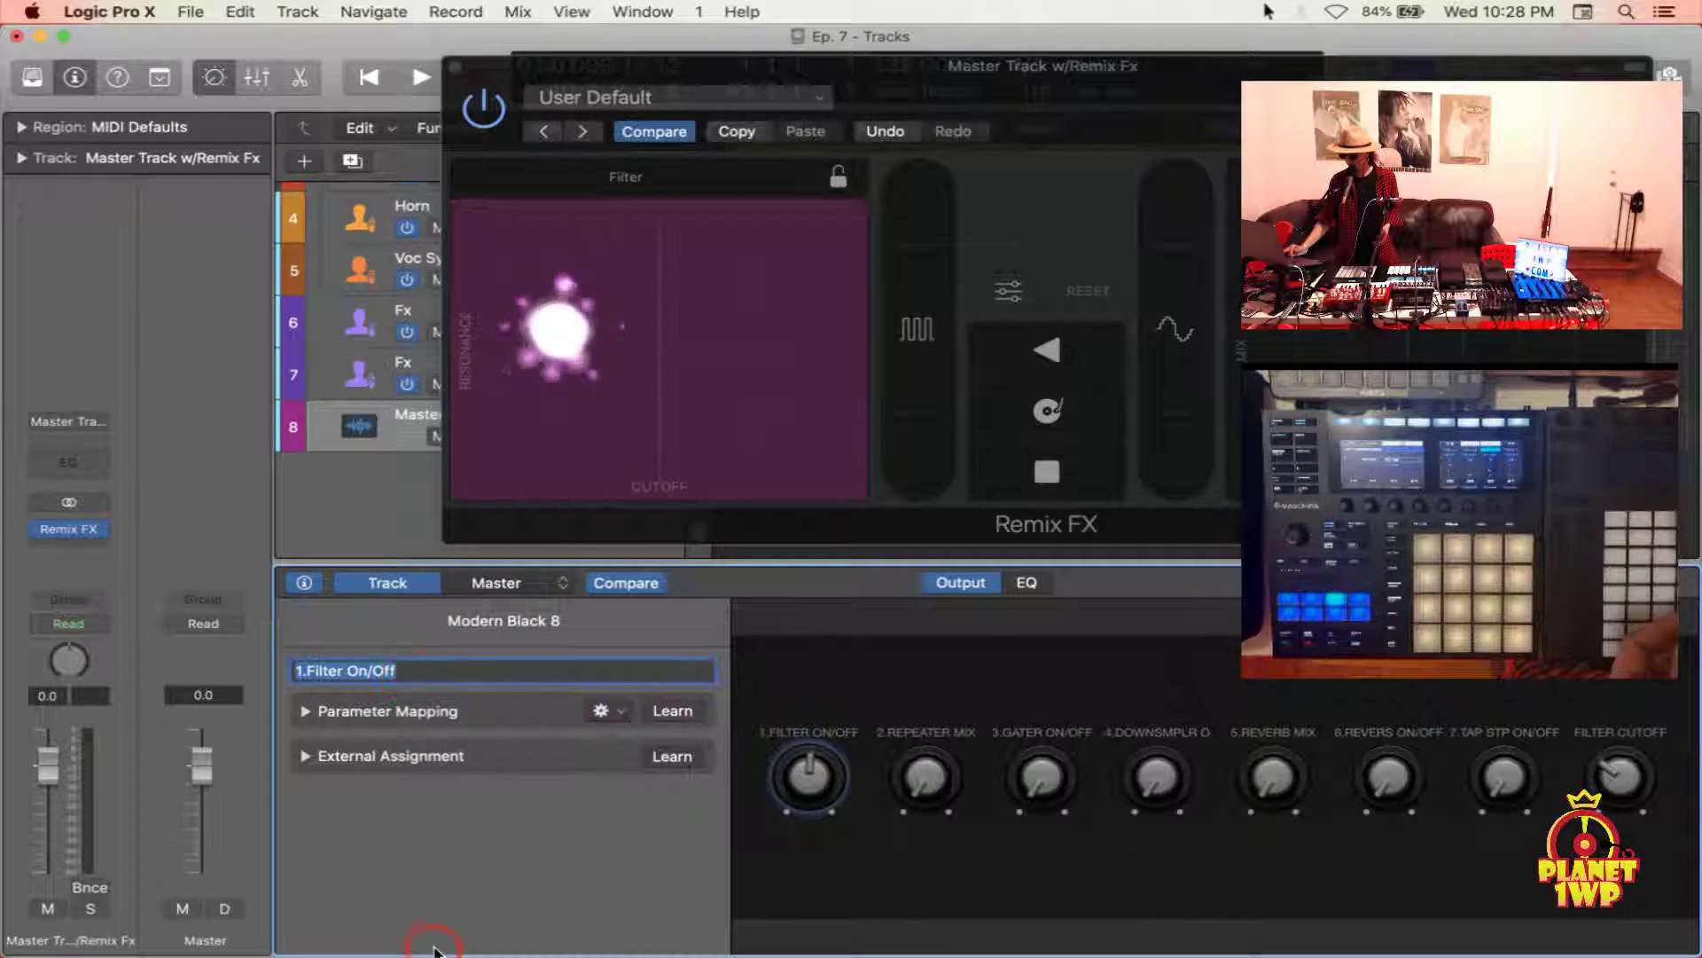
pyautogui.press('Return')
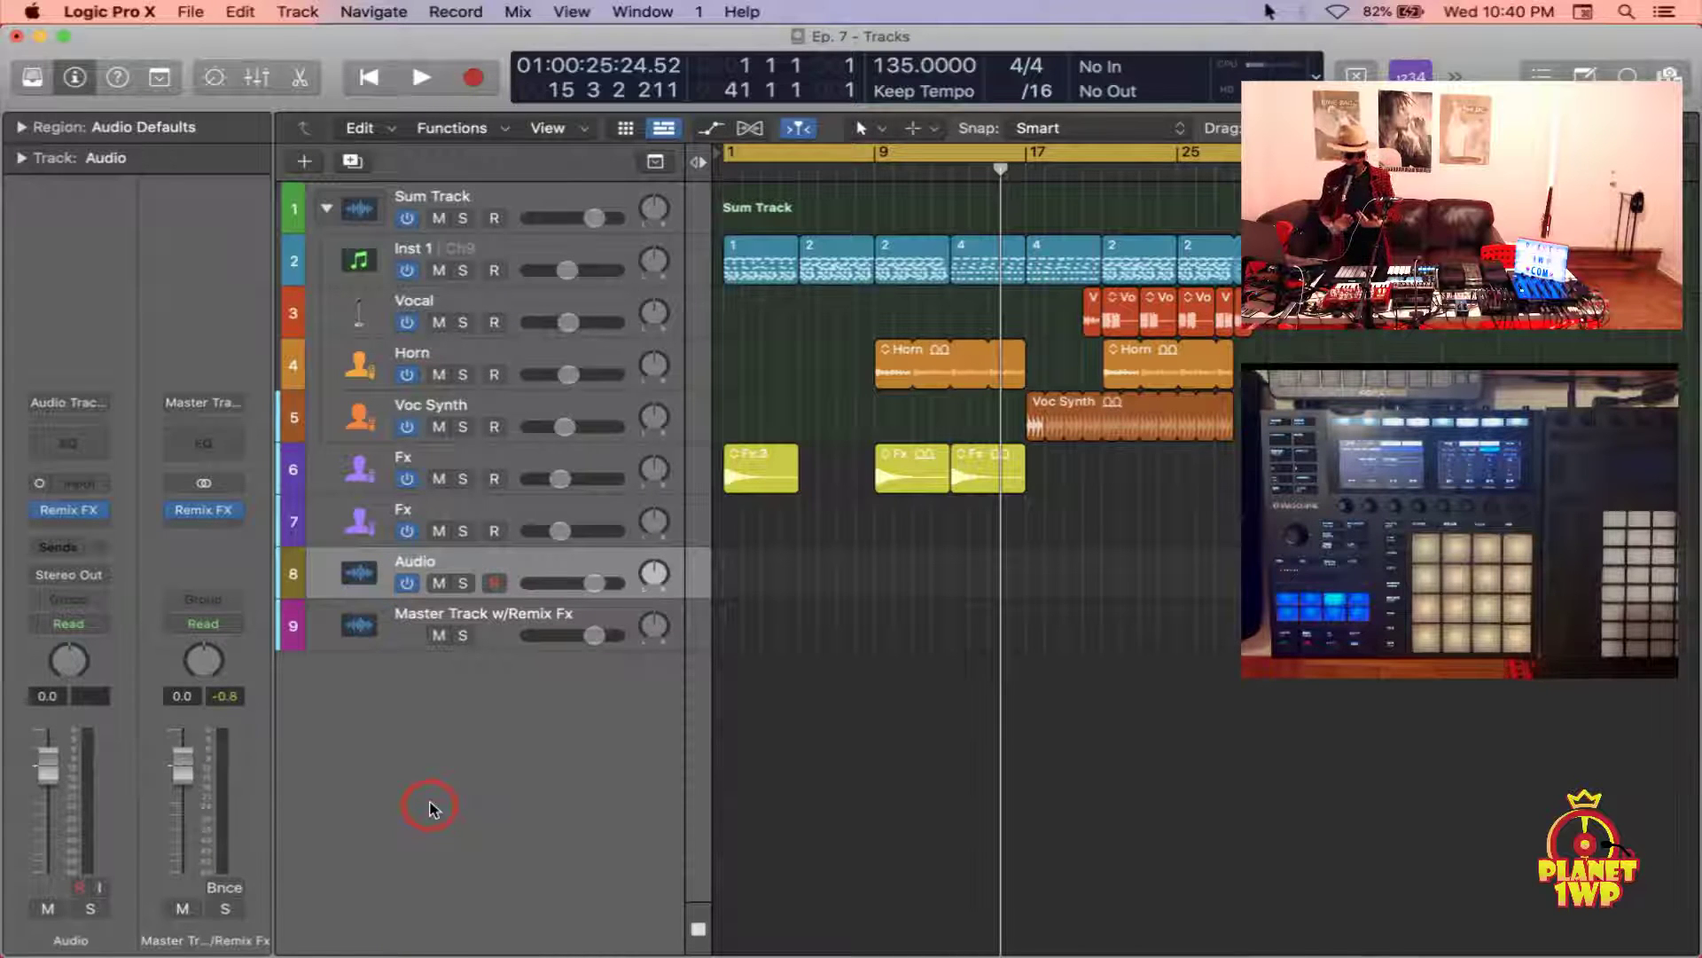
# Open the dialog for saving the Master Track w/Remix Fx channel strip setting and close it without saving
pyautogui.click(494, 619)
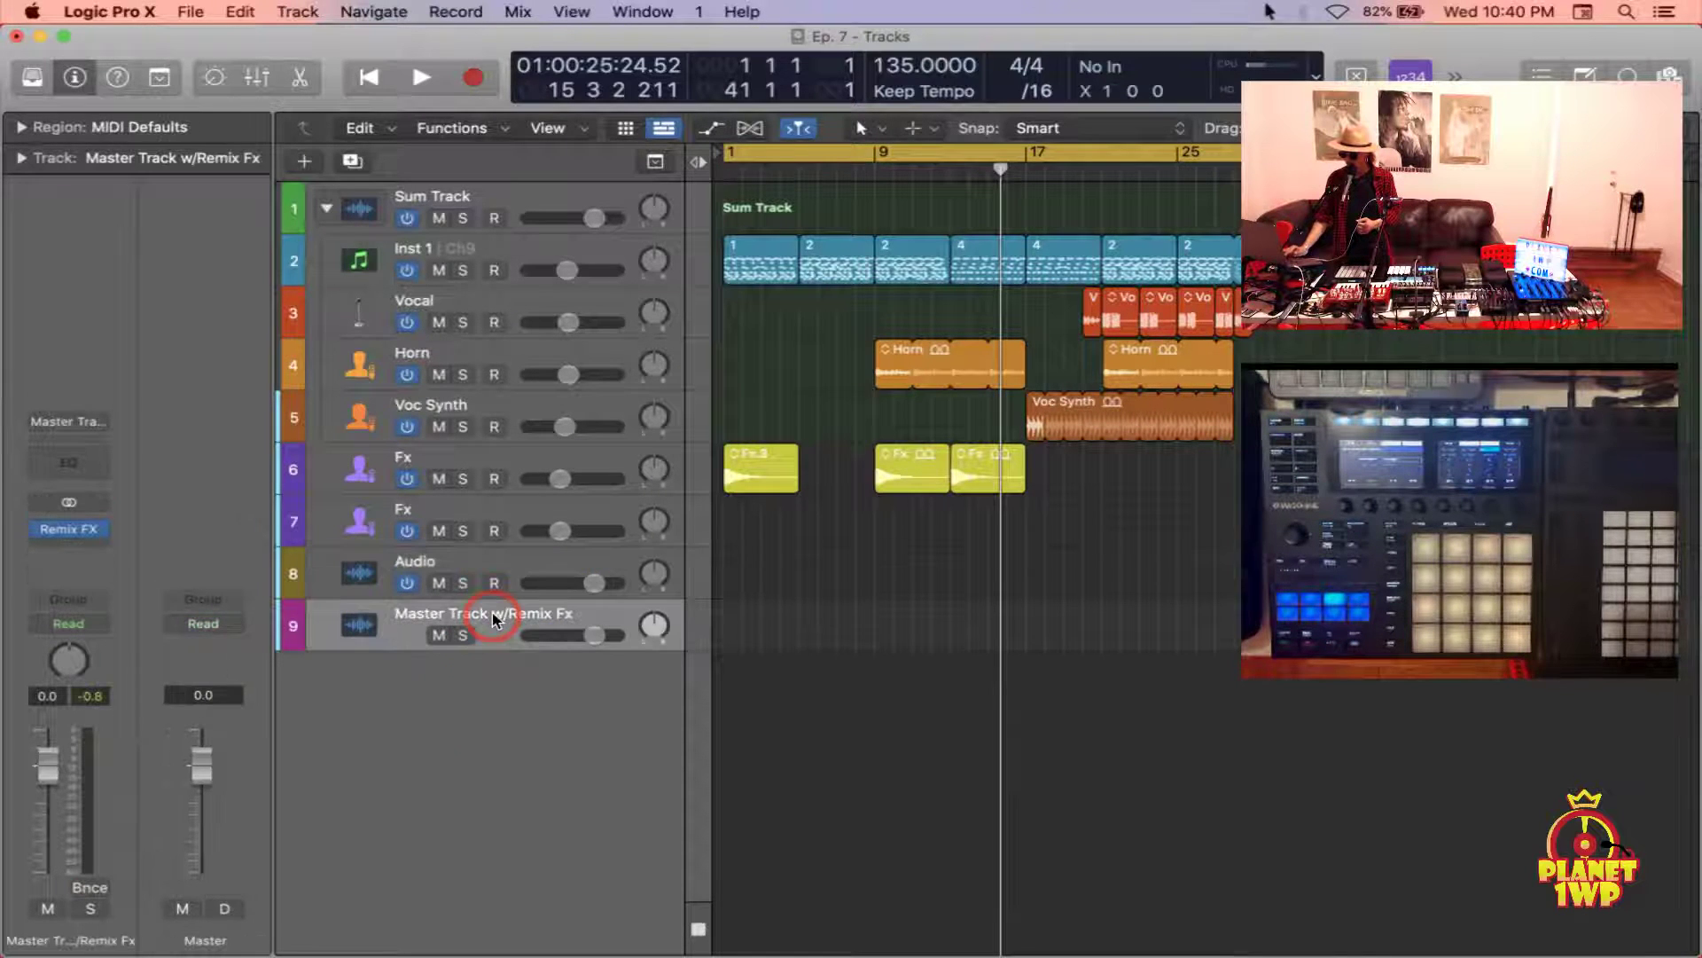
pyautogui.click(365, 594)
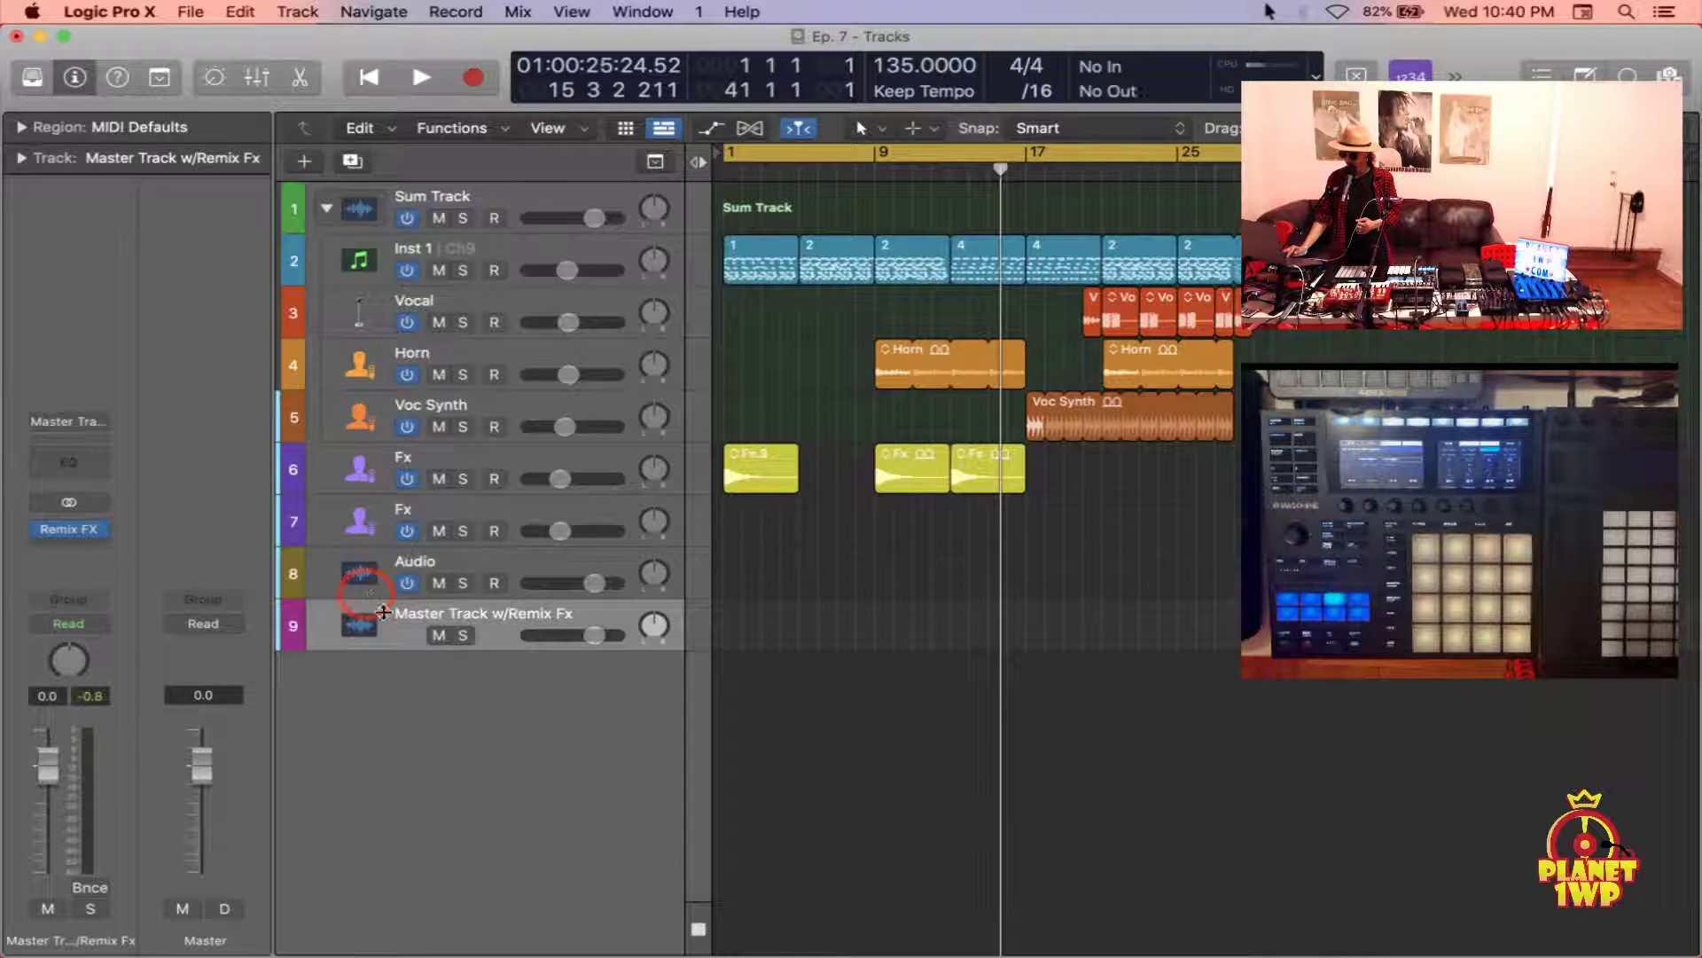
pyautogui.click(88, 422)
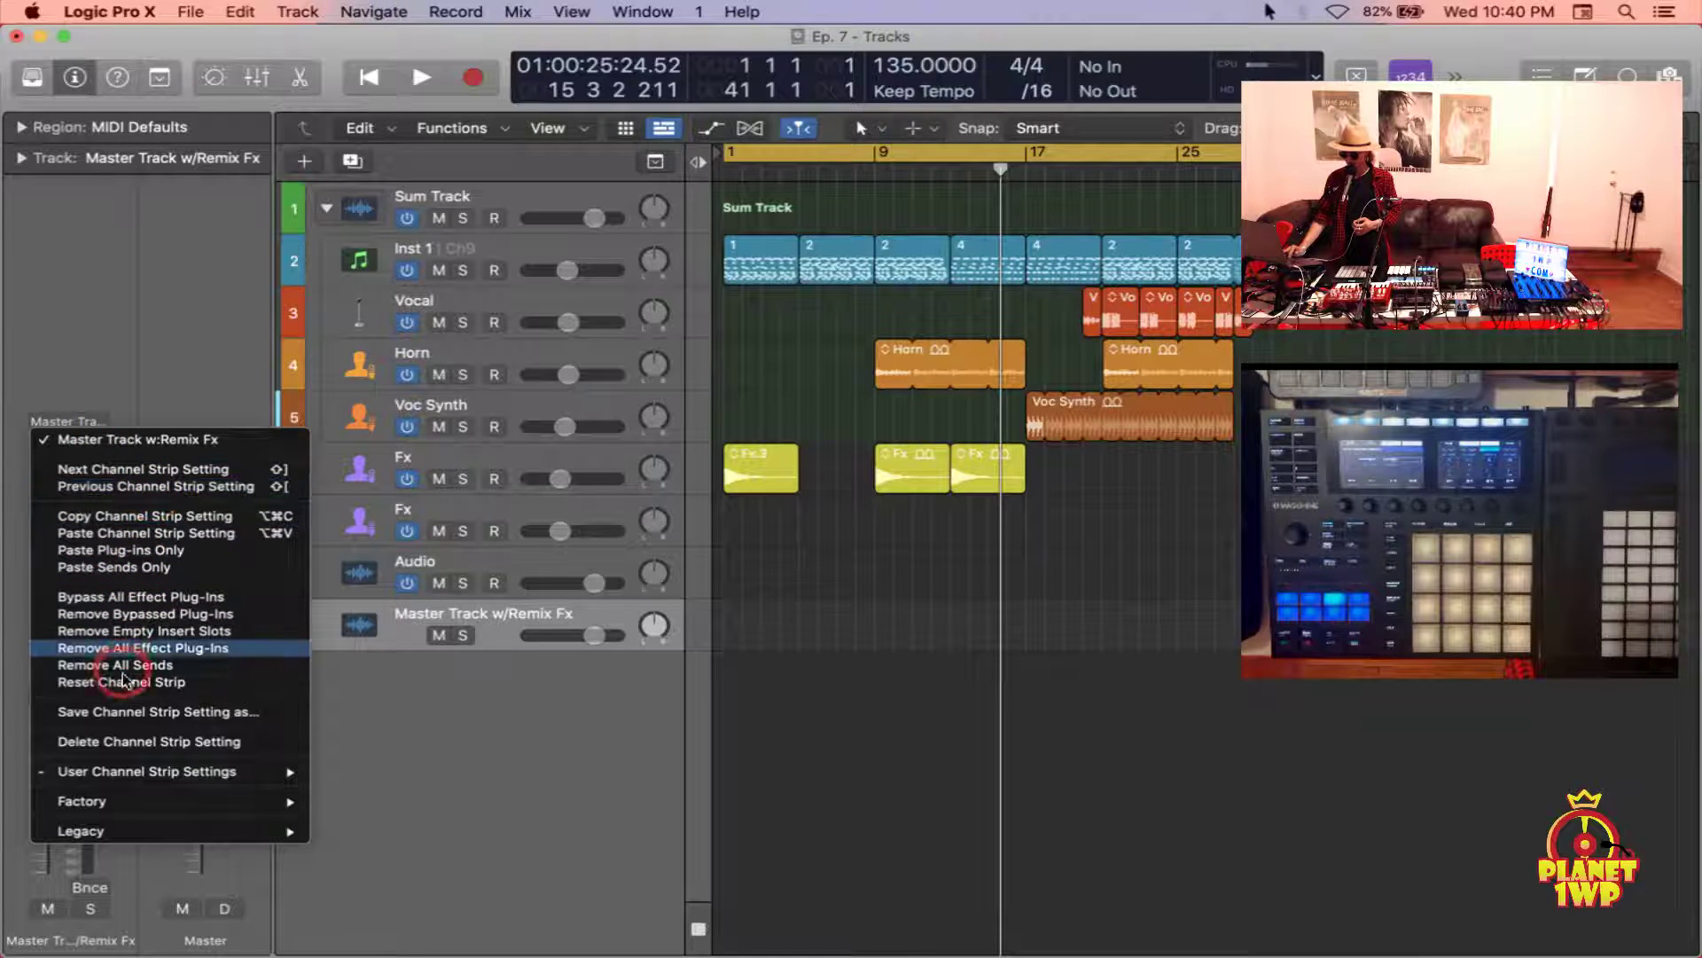
pyautogui.click(137, 715)
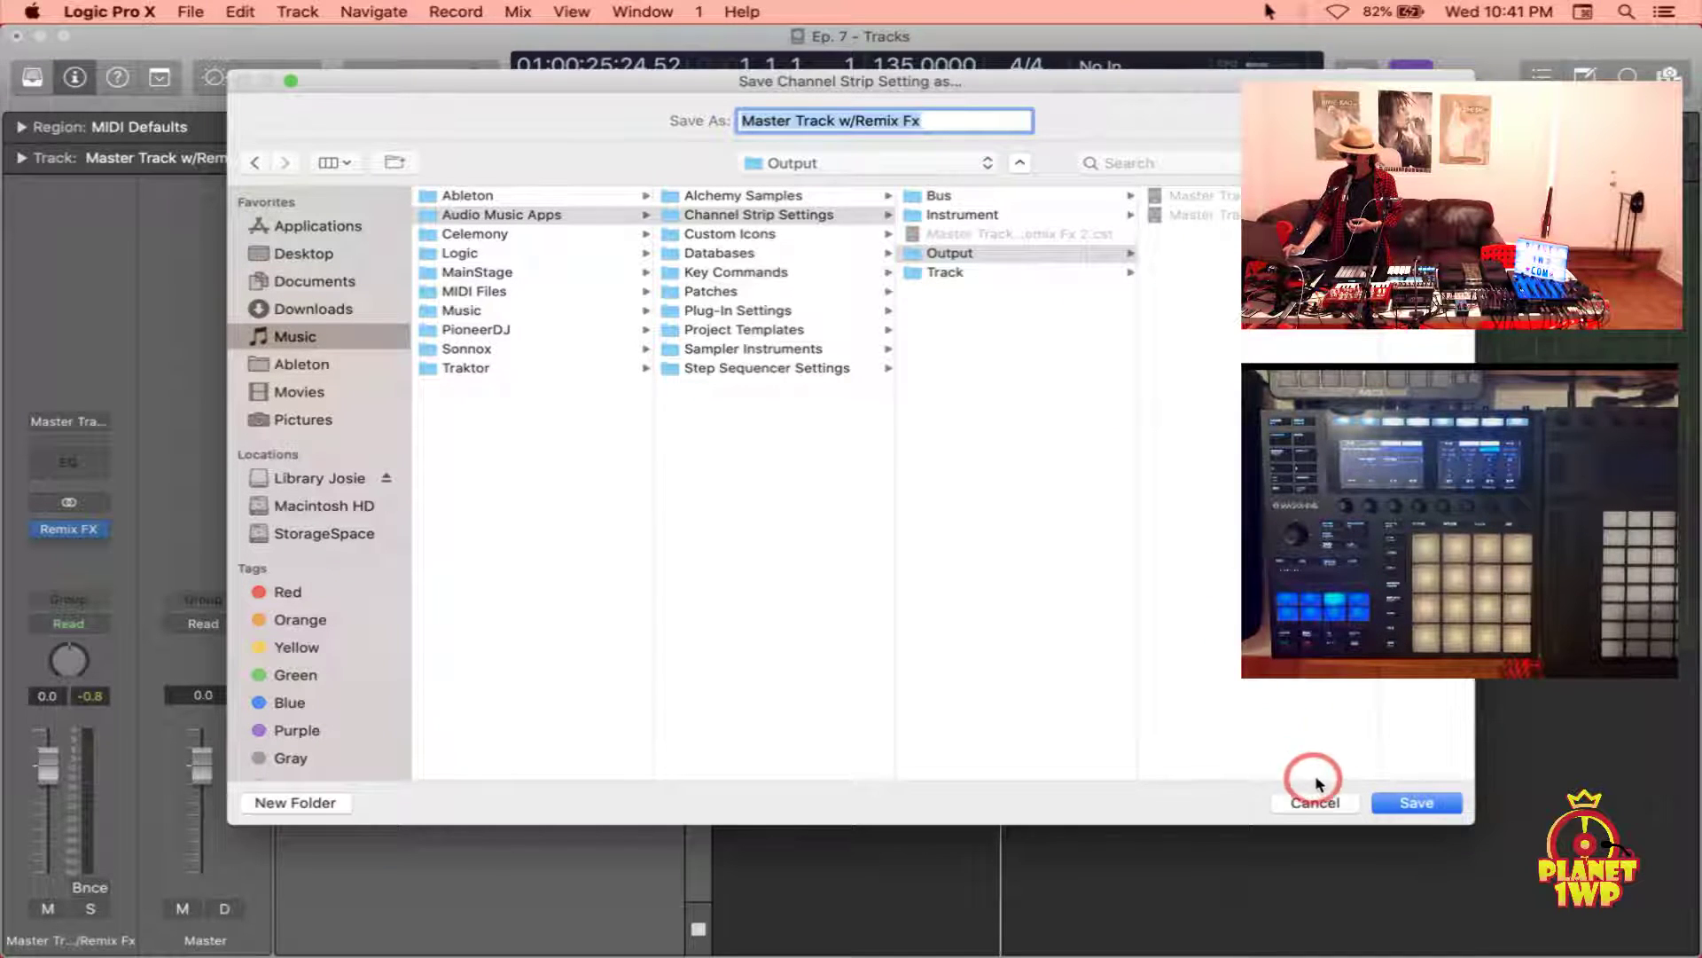
pyautogui.click(1331, 805)
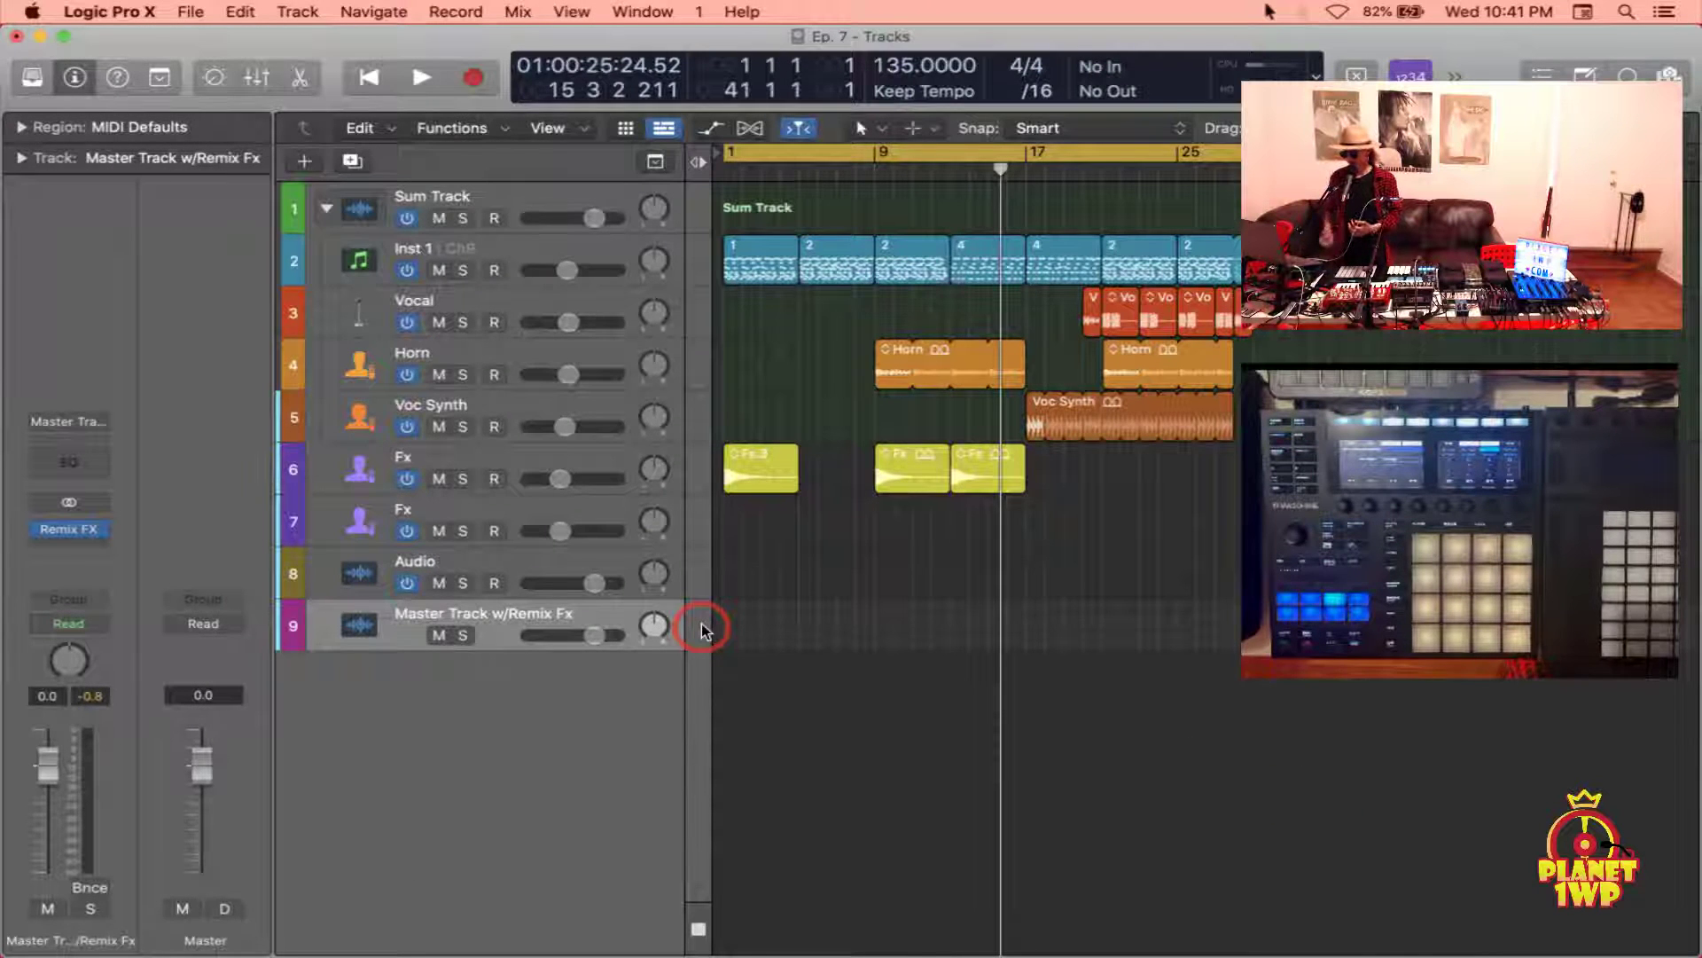
# Add one new audio track with no input and Output 1 + 2
pyautogui.moveTo(75, 529)
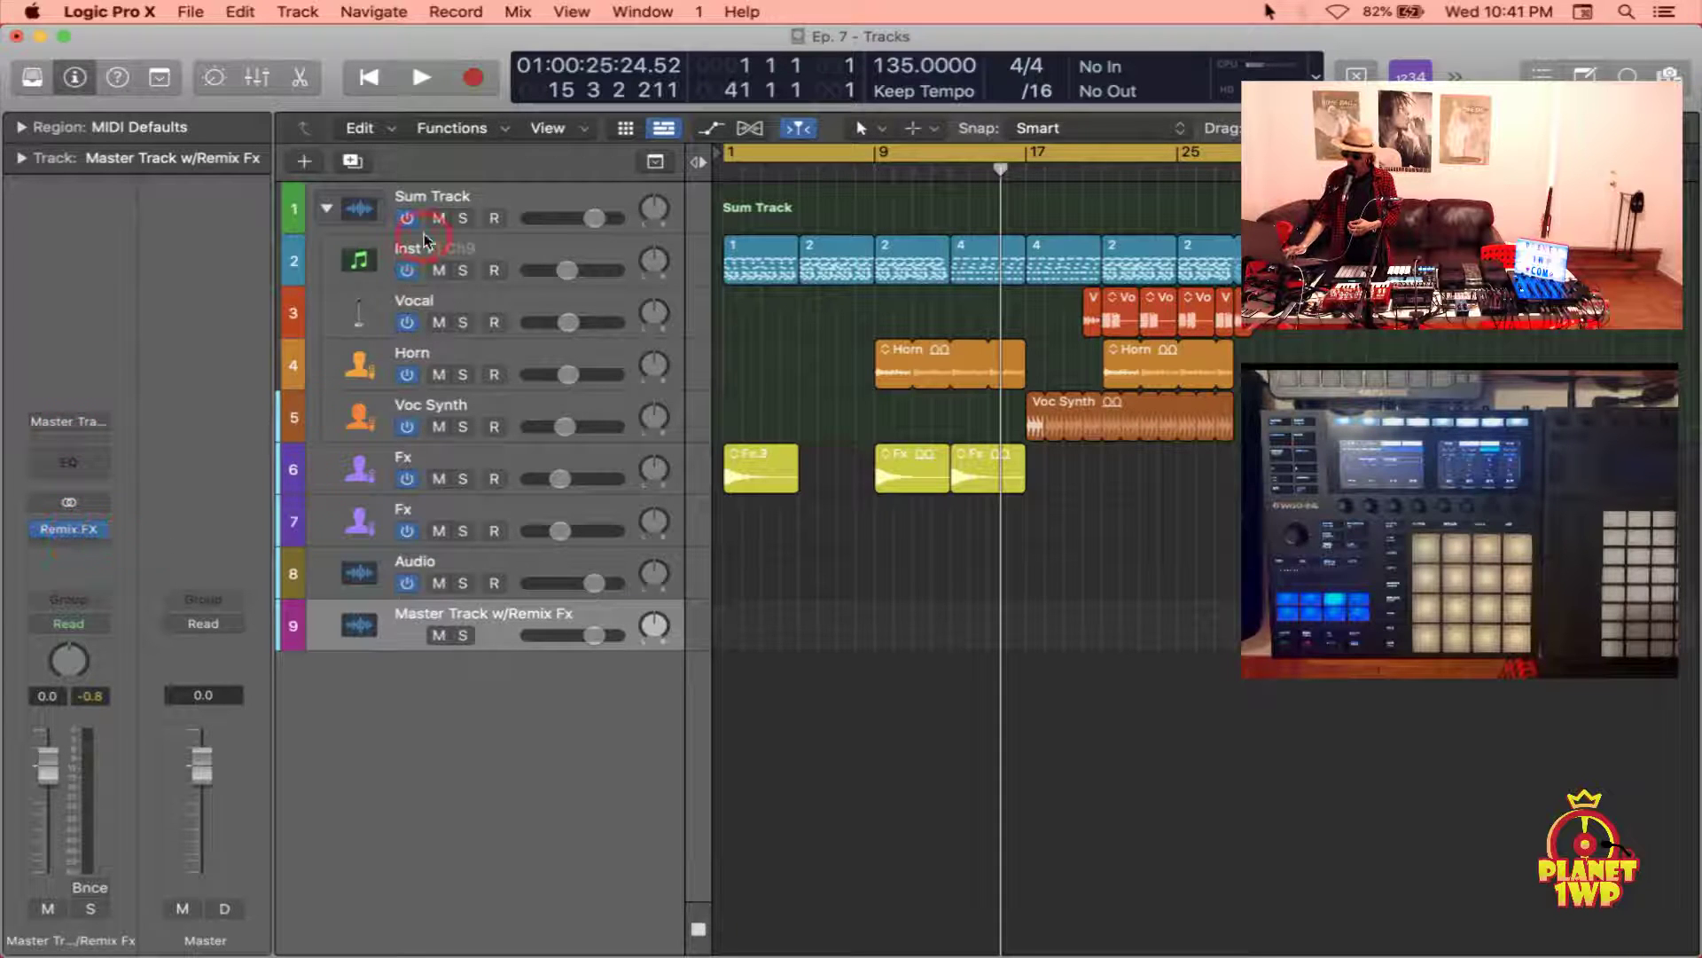
pyautogui.click(303, 161)
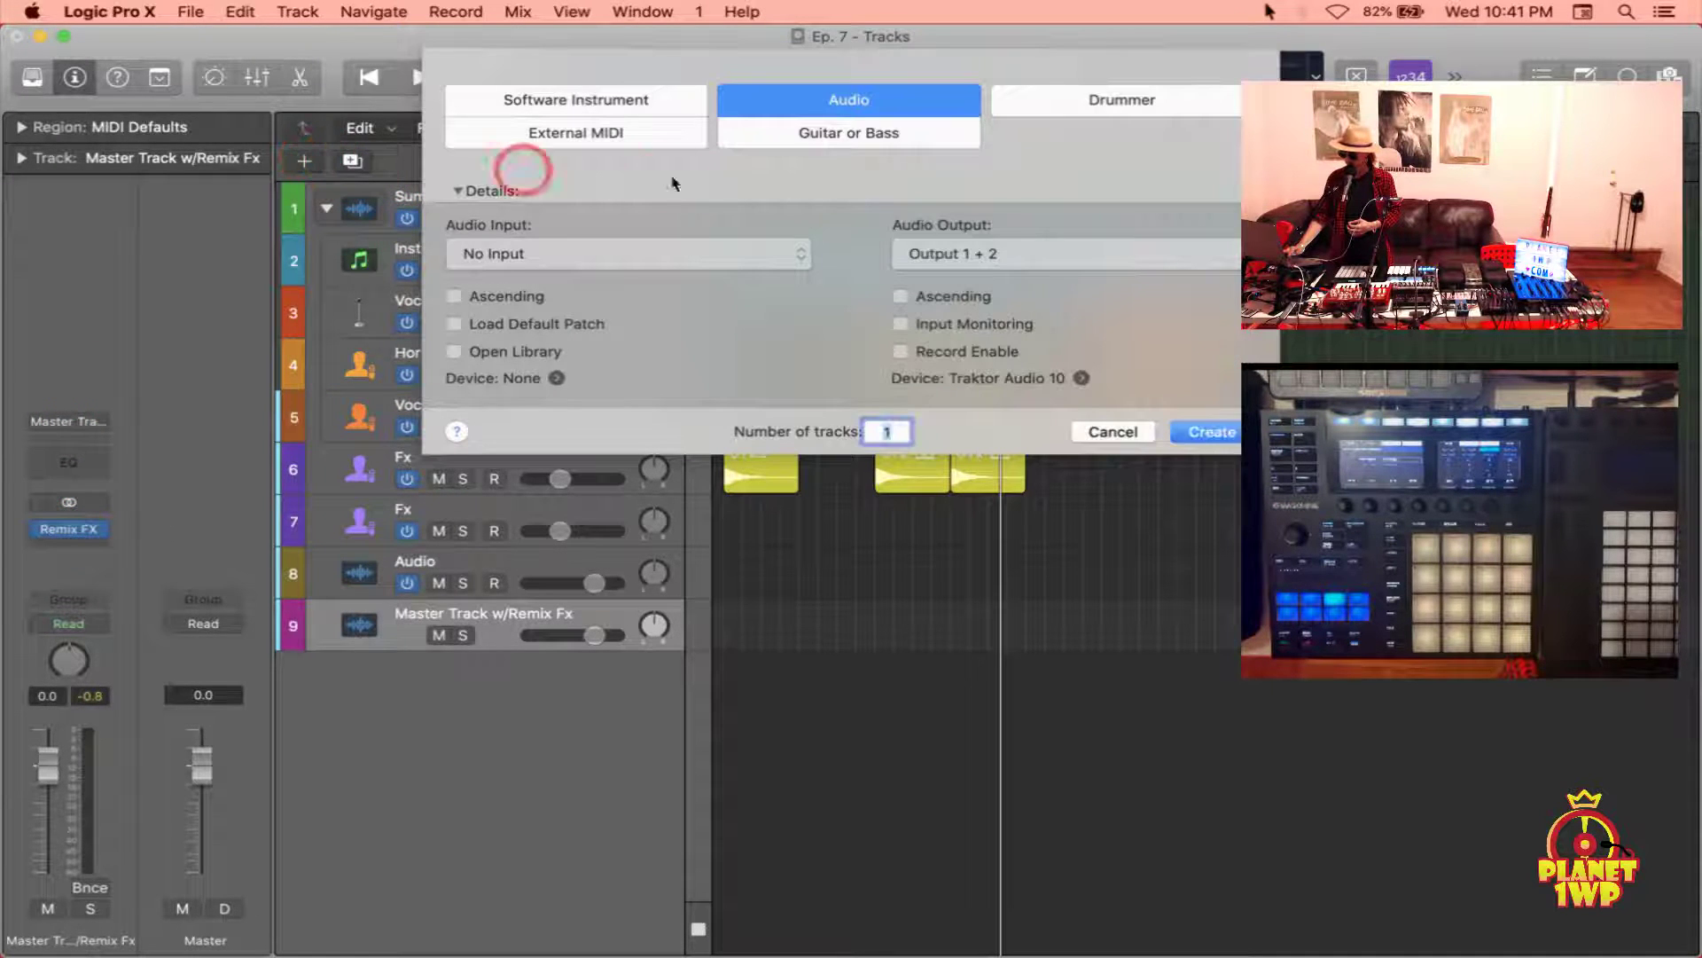
pyautogui.click(1213, 431)
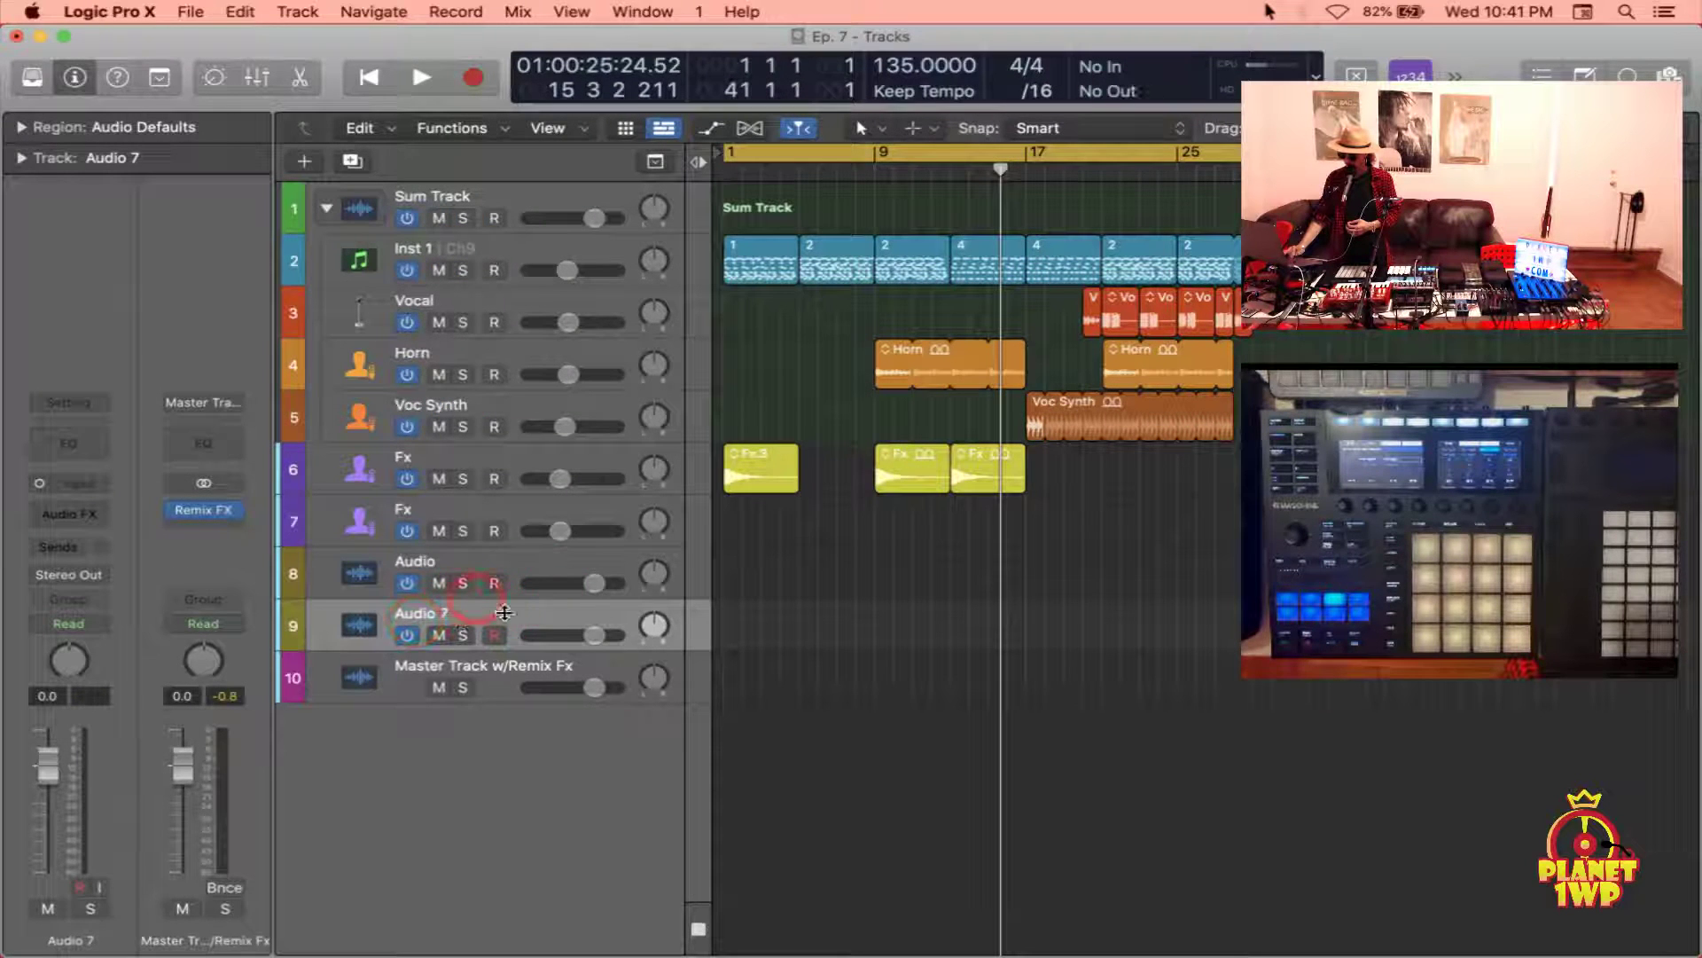
# Copy the channel strip setting of Master Track w/Remix Fx and paste it onto the new audio track
pyautogui.click(511, 665)
pyautogui.click(100, 421)
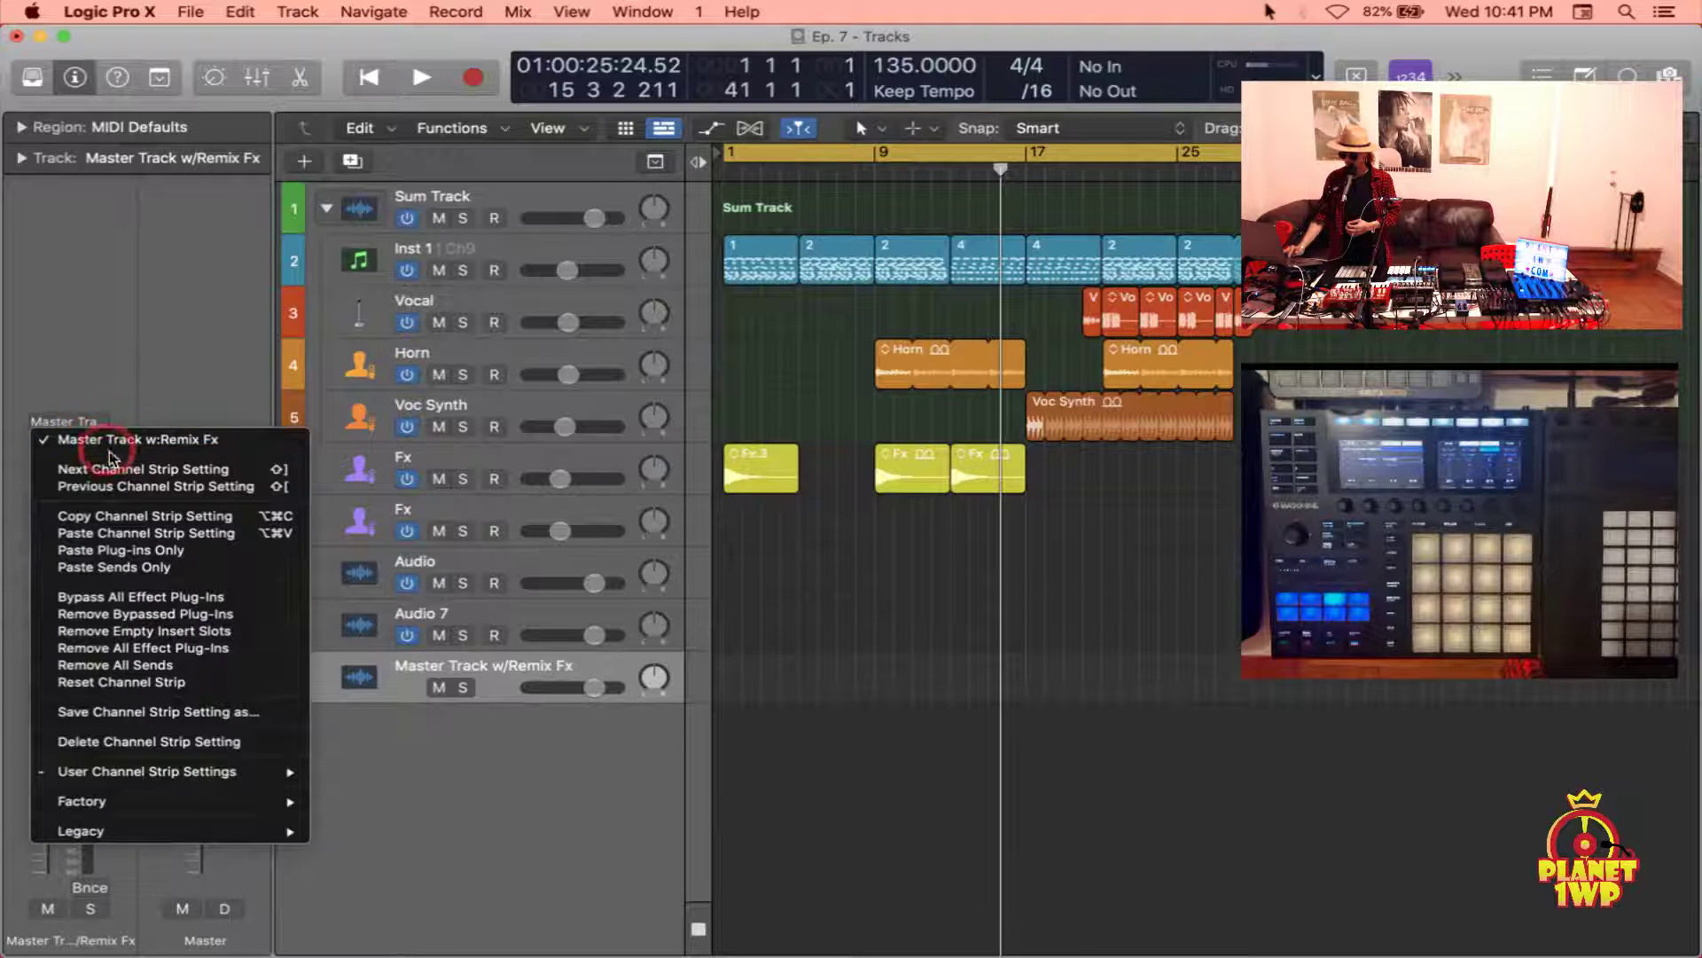
pyautogui.click(137, 515)
pyautogui.click(468, 612)
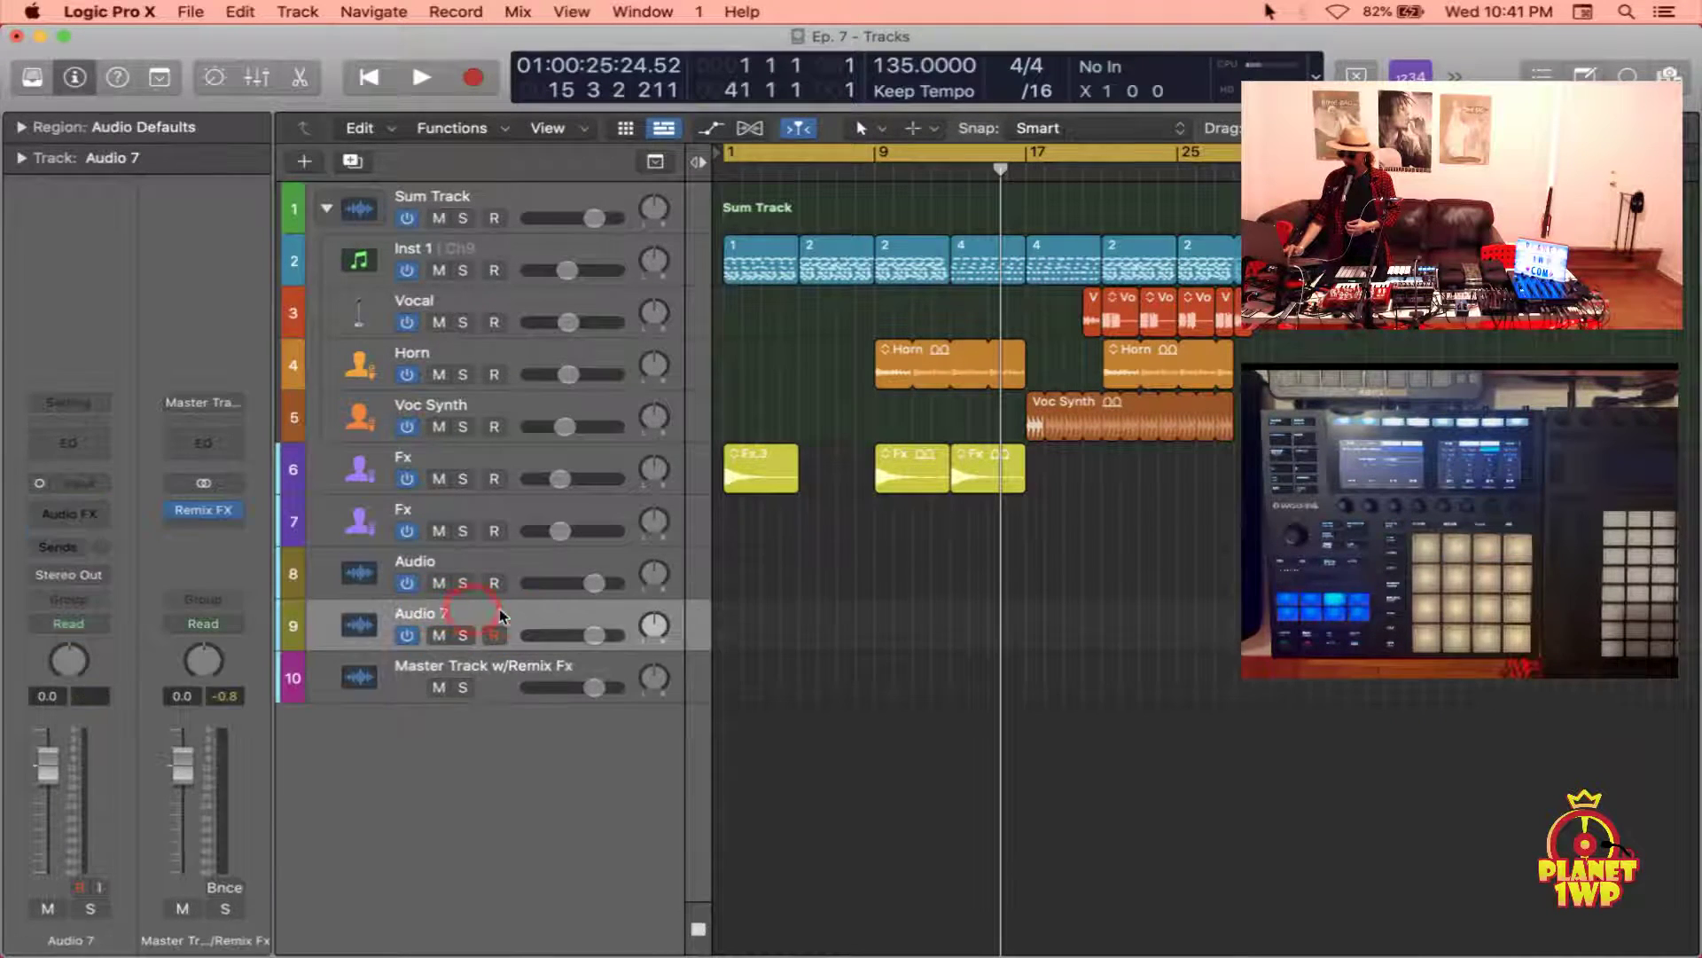
pyautogui.click(107, 404)
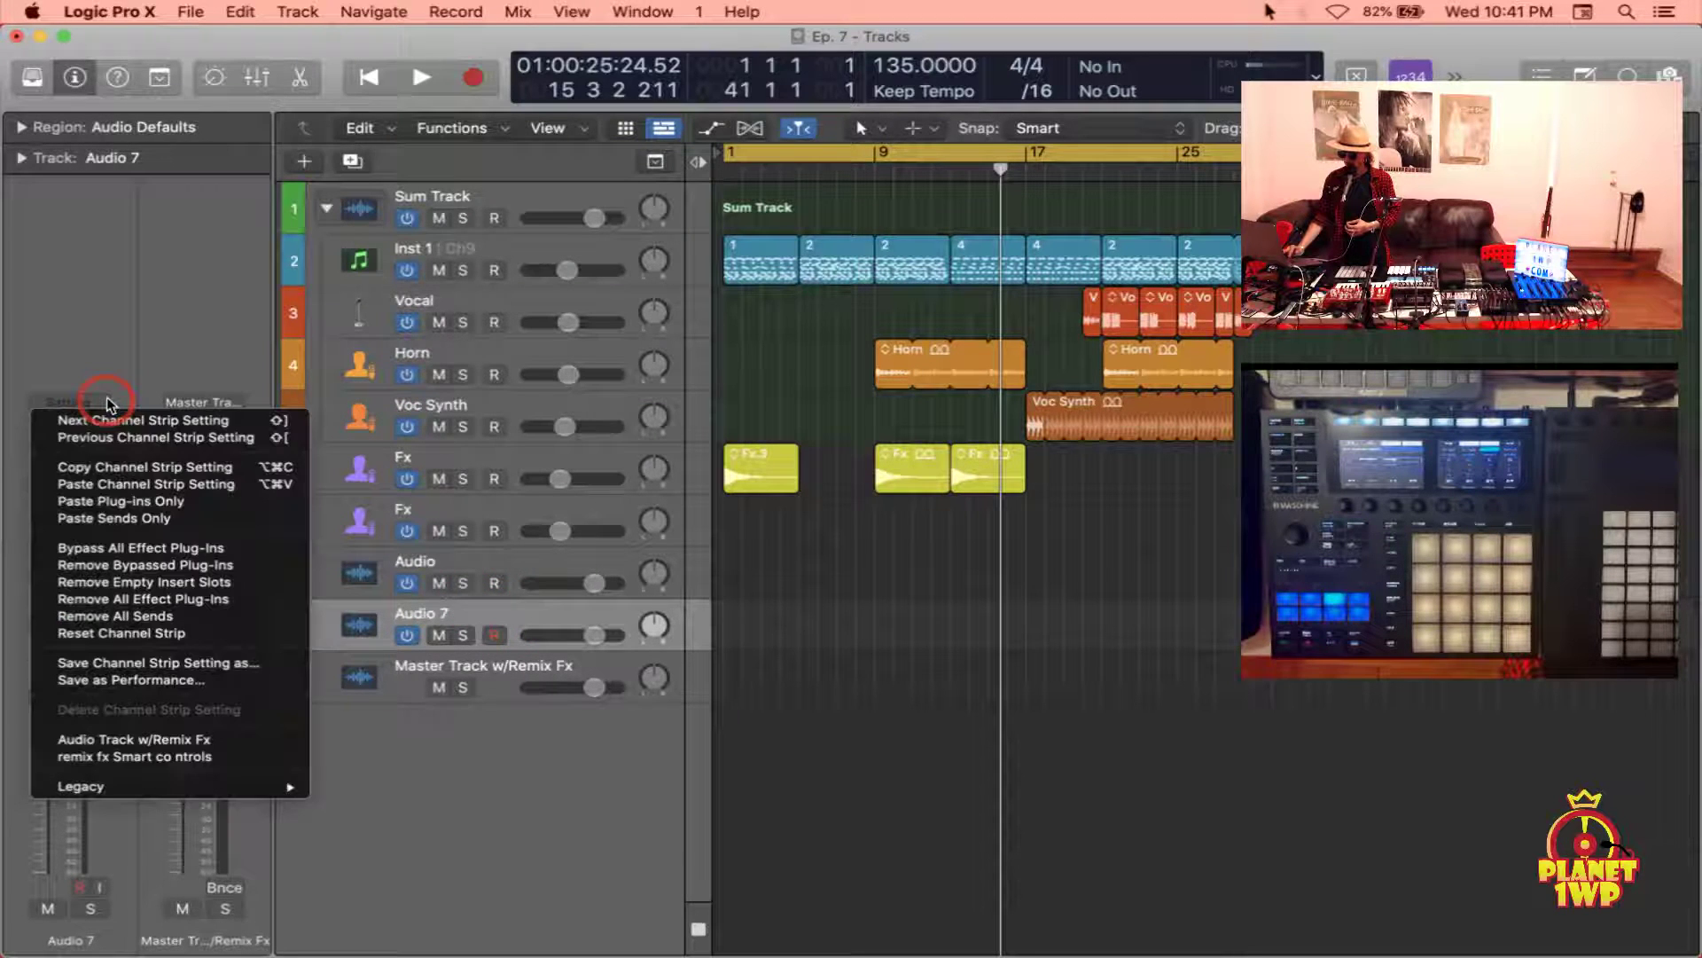
pyautogui.click(219, 483)
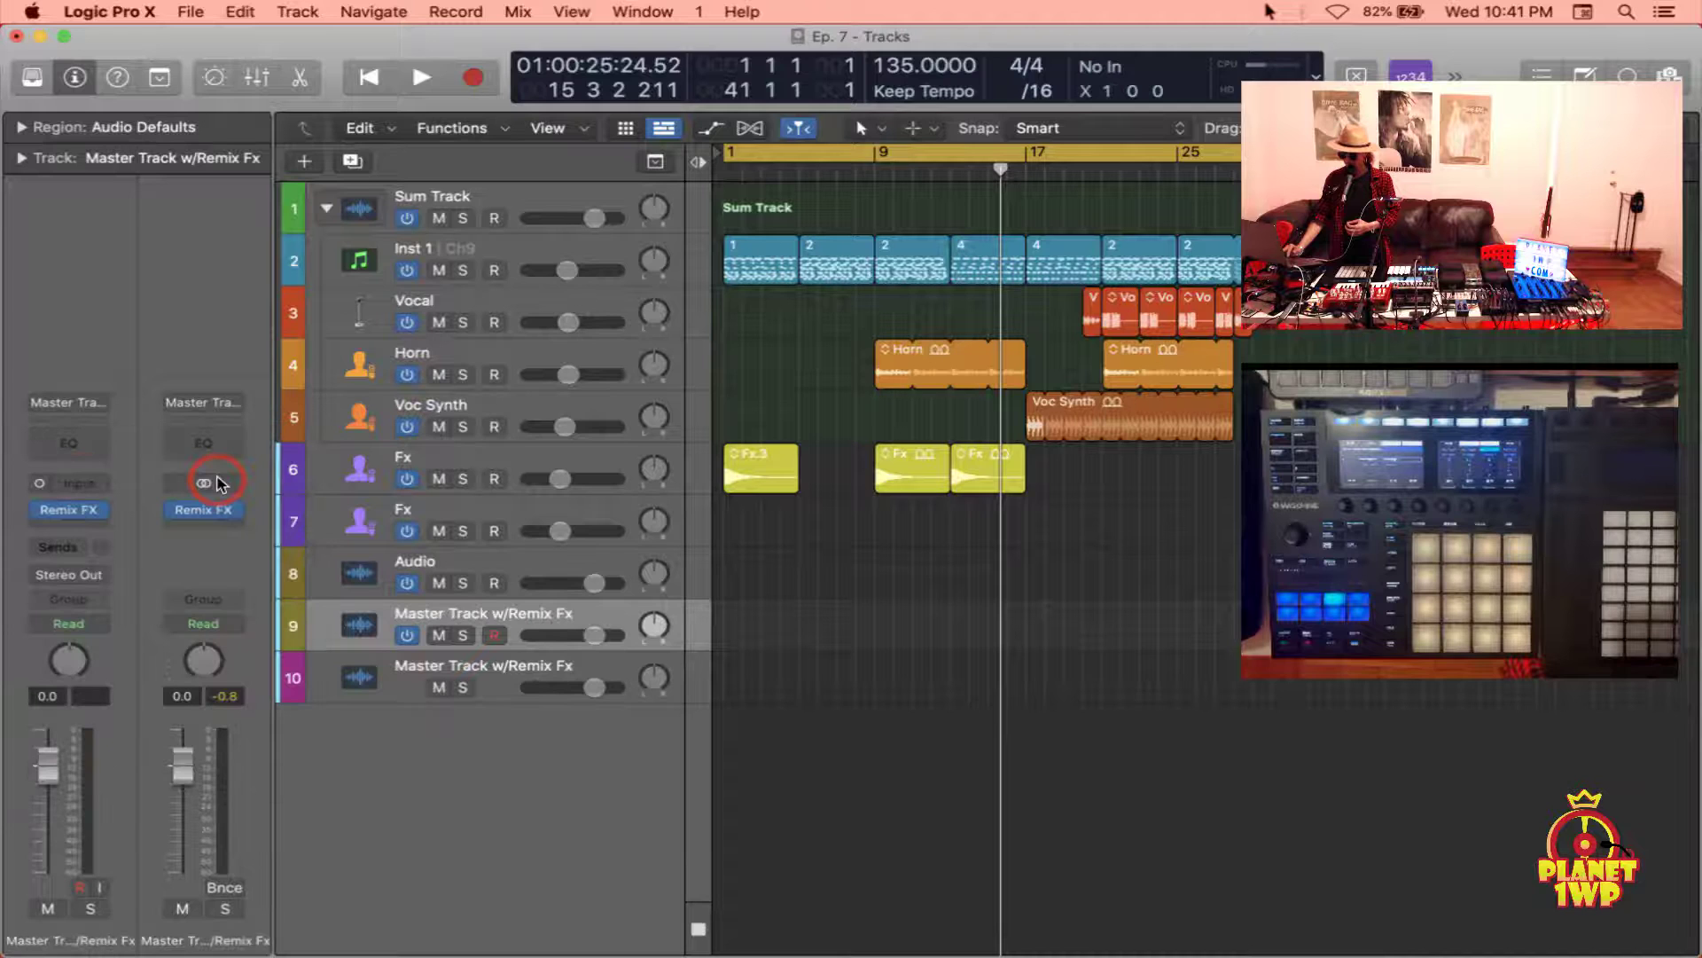
# Rename the audio track holding the pasted channel strip as "Audio"
pyautogui.click(457, 627)
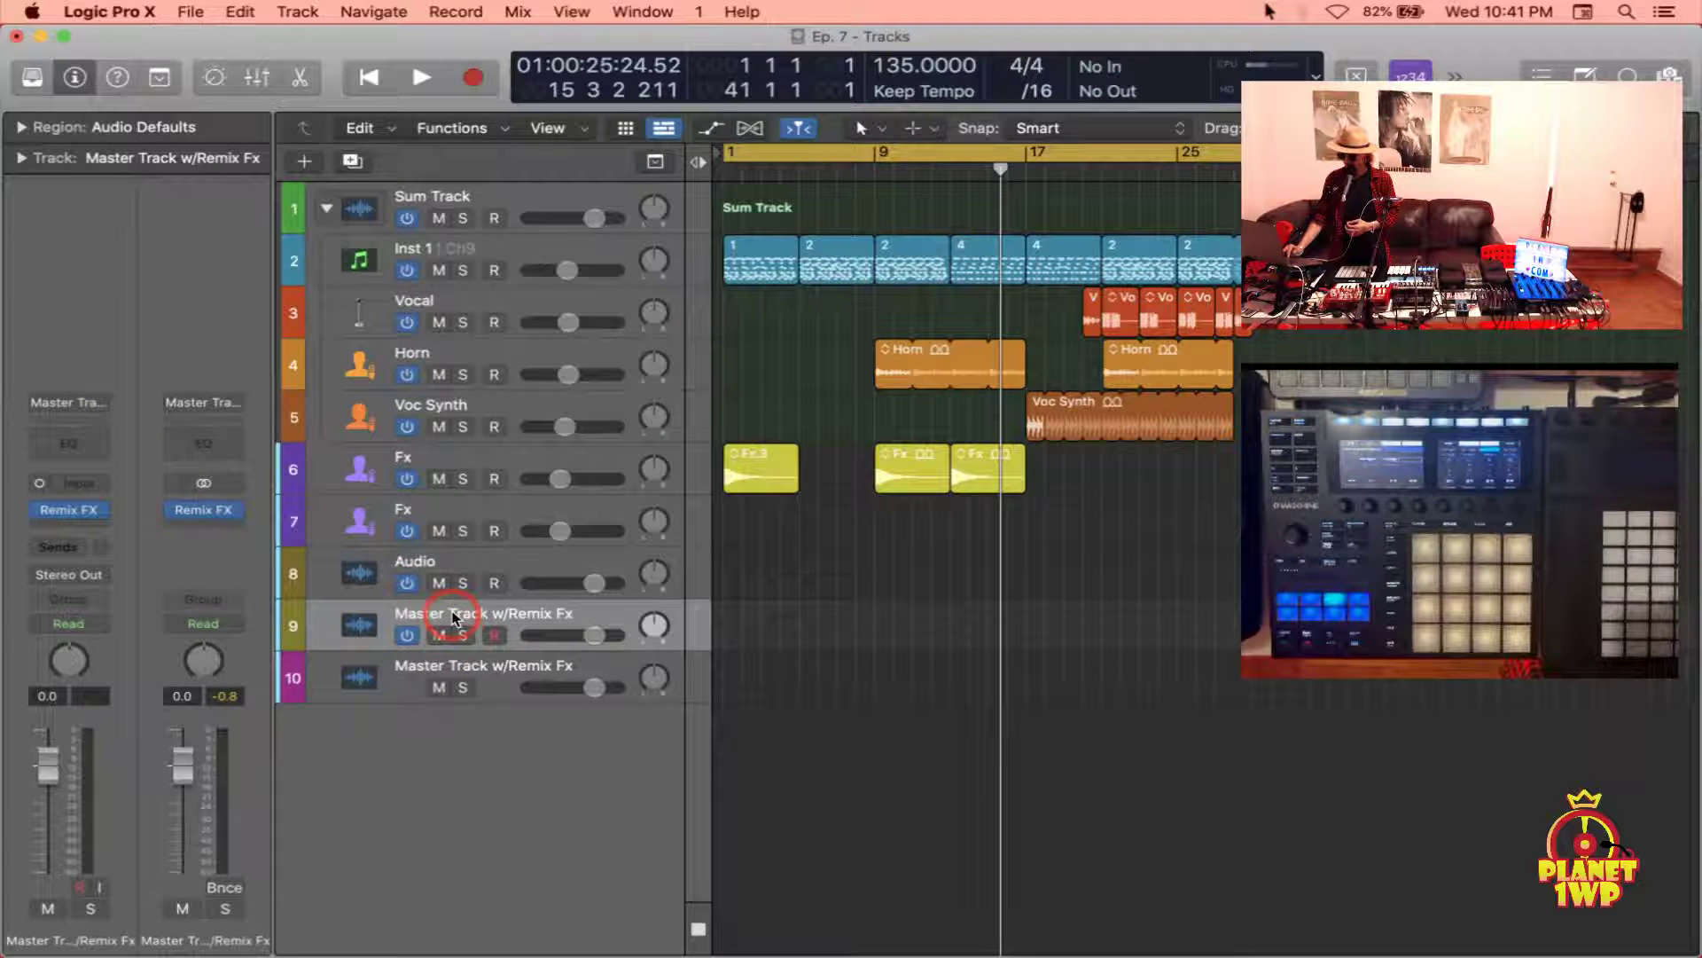
pyautogui.doubleClick(454, 615)
pyautogui.write('Aud')
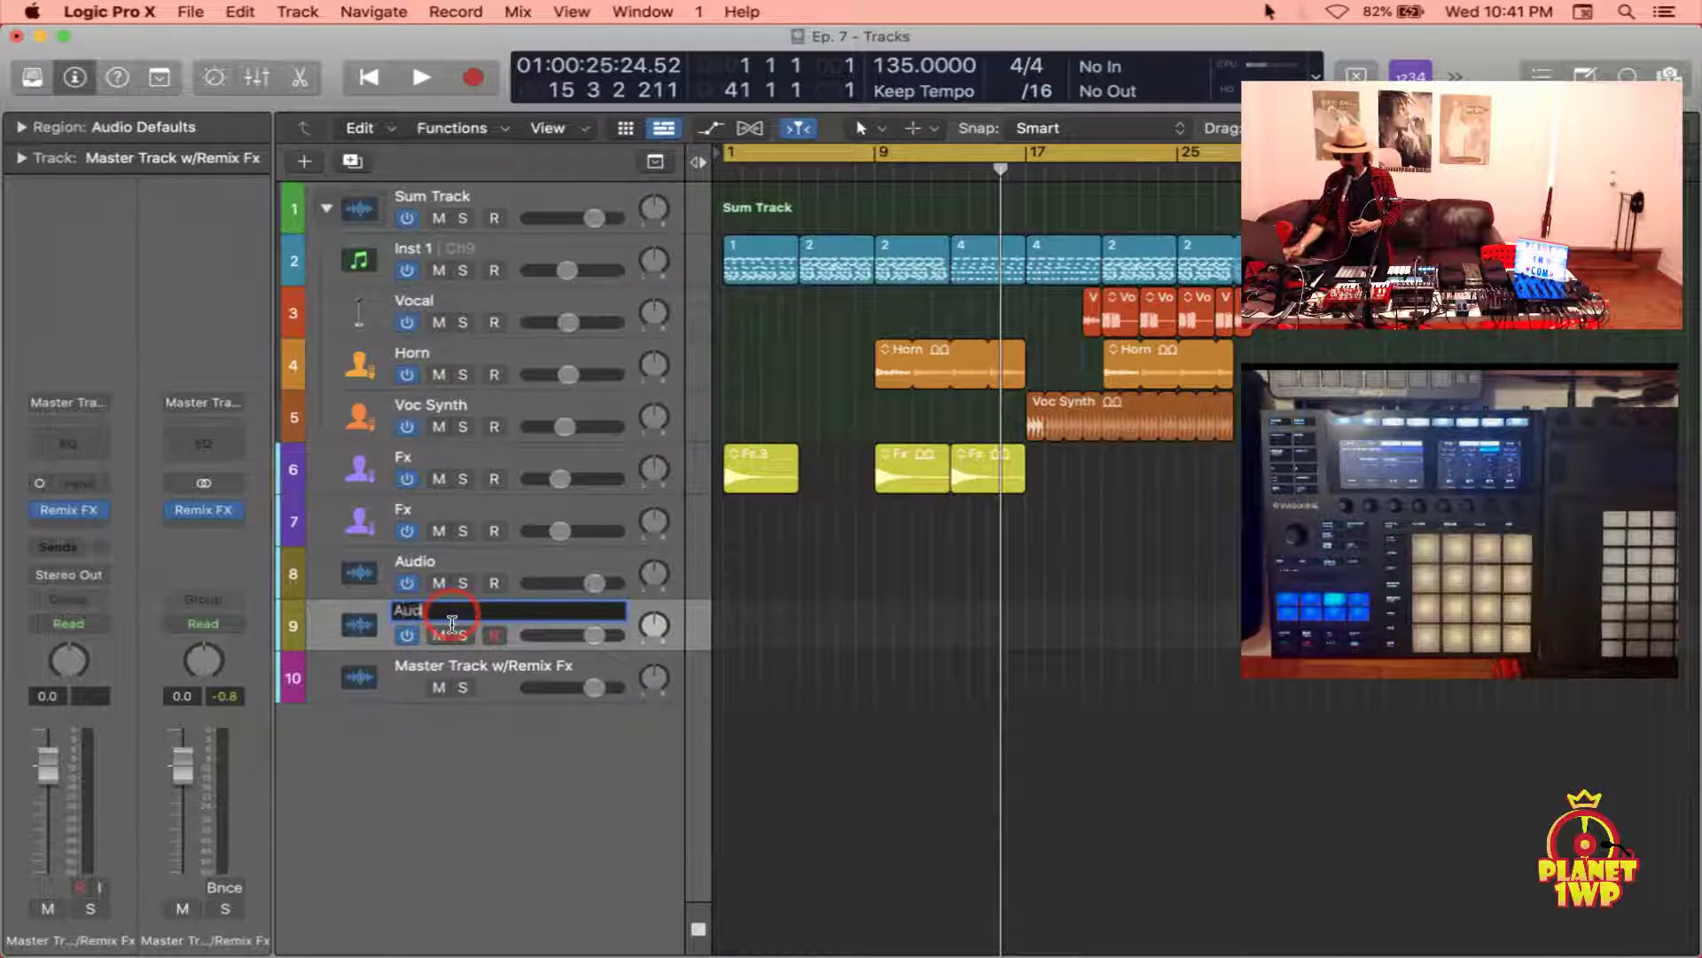
pyautogui.write('io')
pyautogui.press('Return')
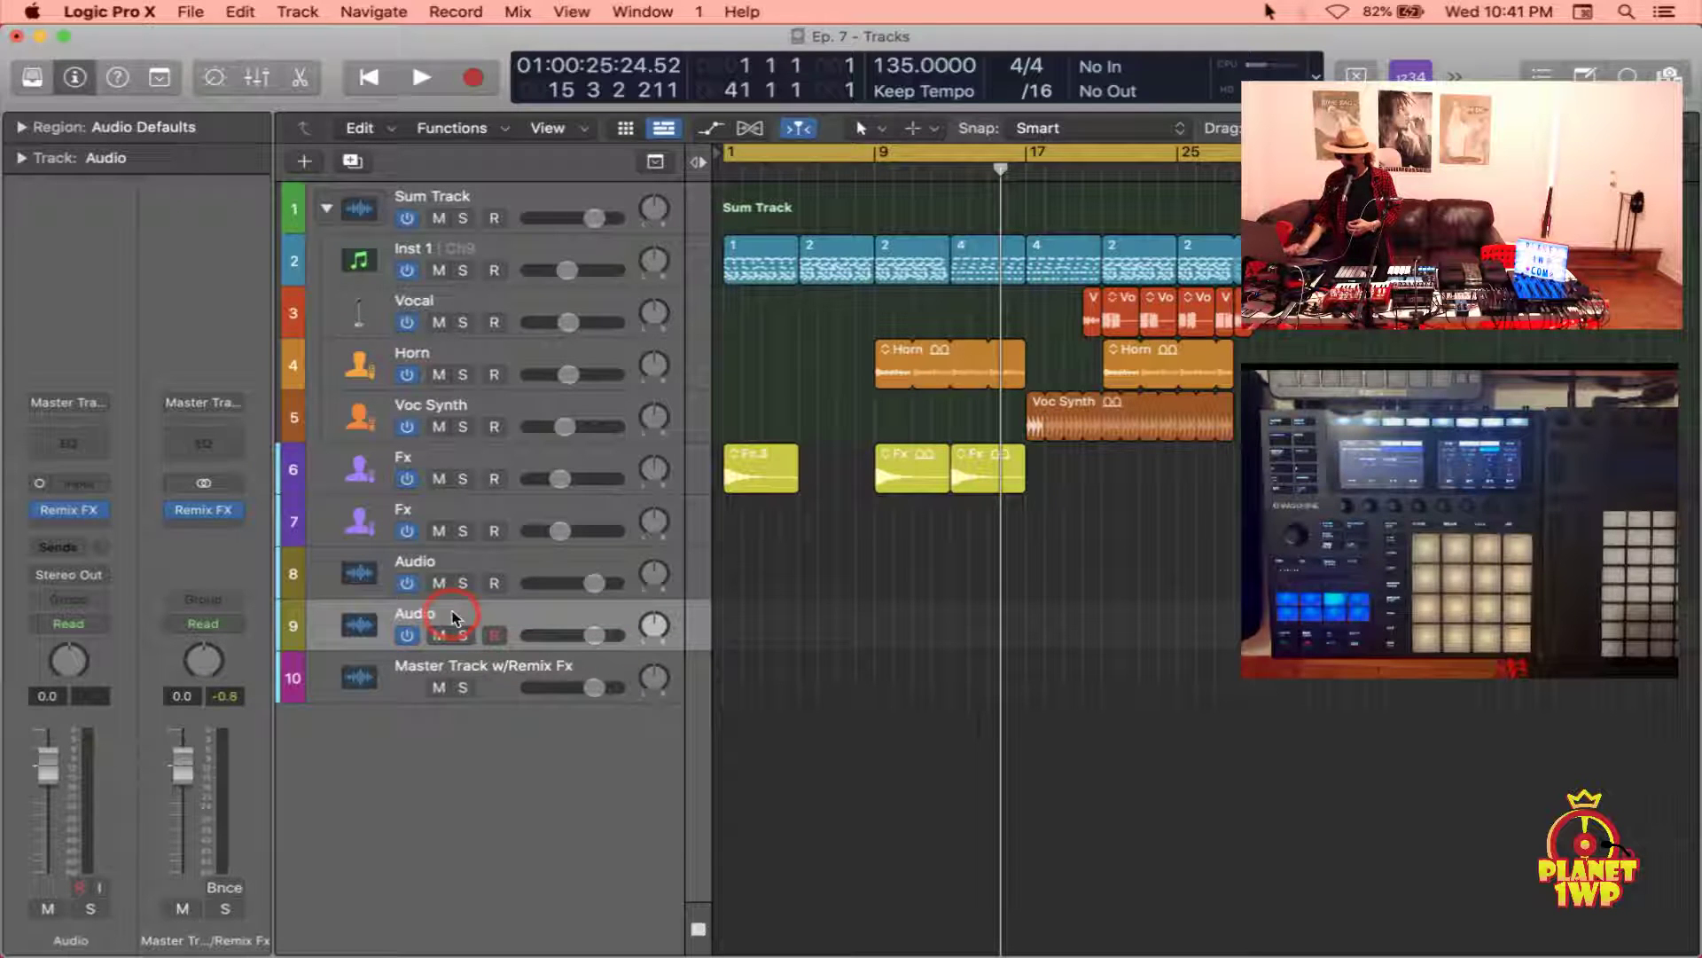
# Open the Remix FX window on the renamed Audio track to check the pasted effect, and close it
pyautogui.click(140, 502)
pyautogui.click(67, 512)
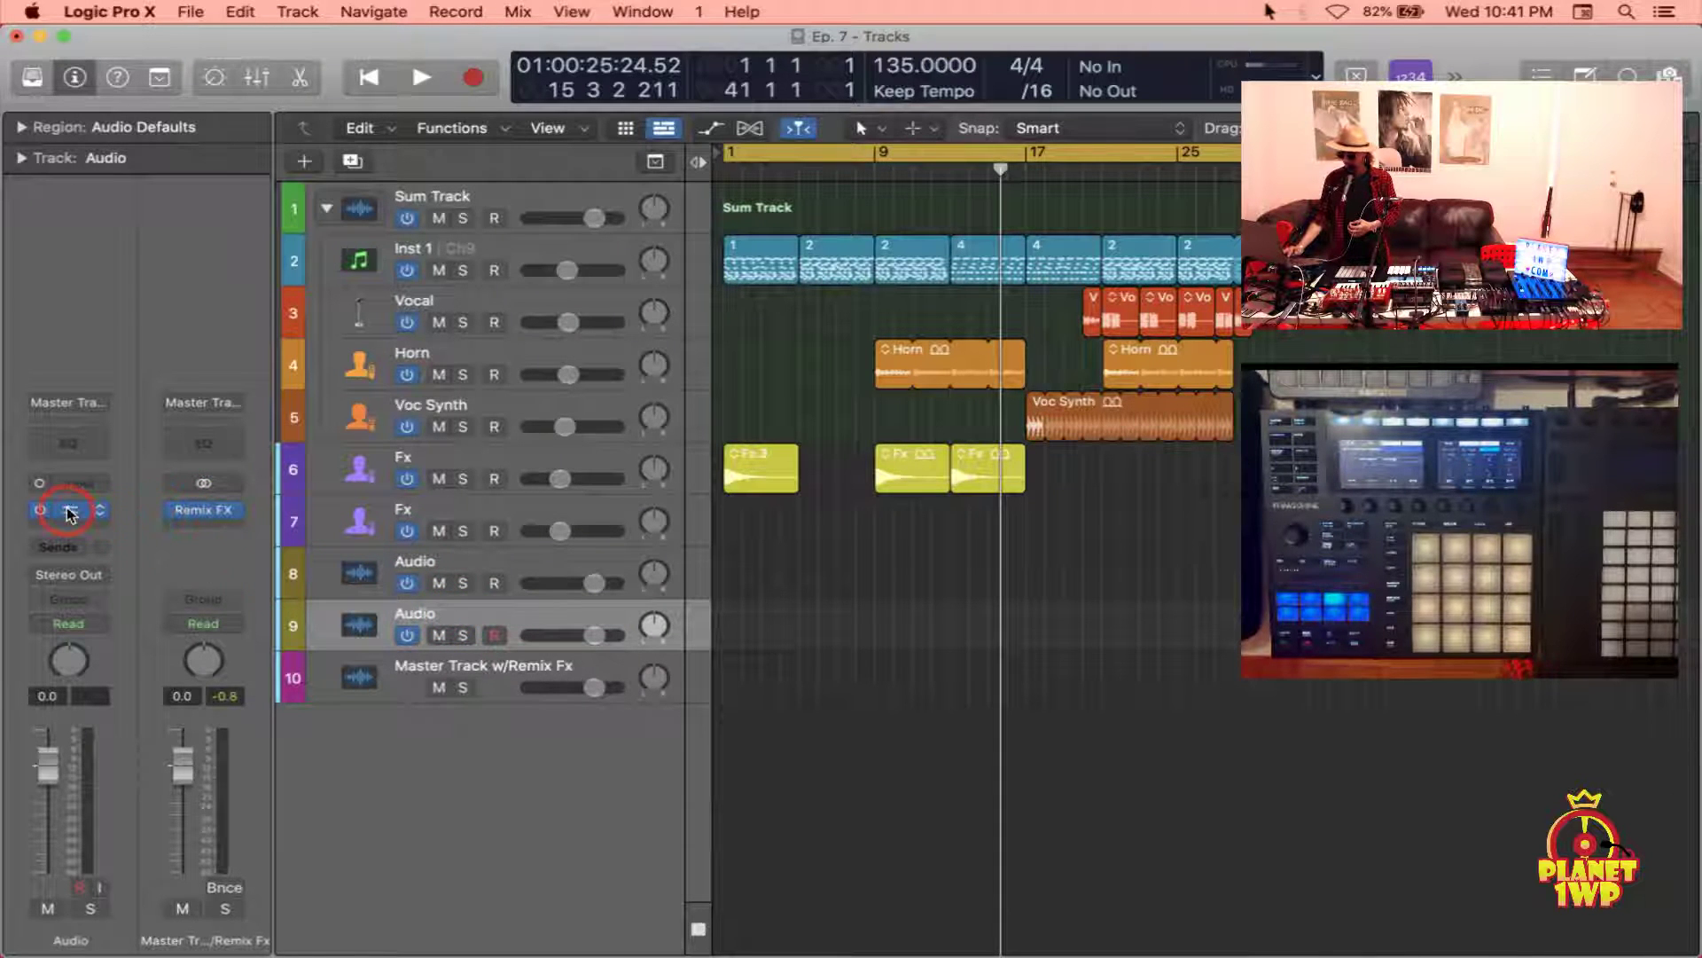
pyautogui.click(68, 511)
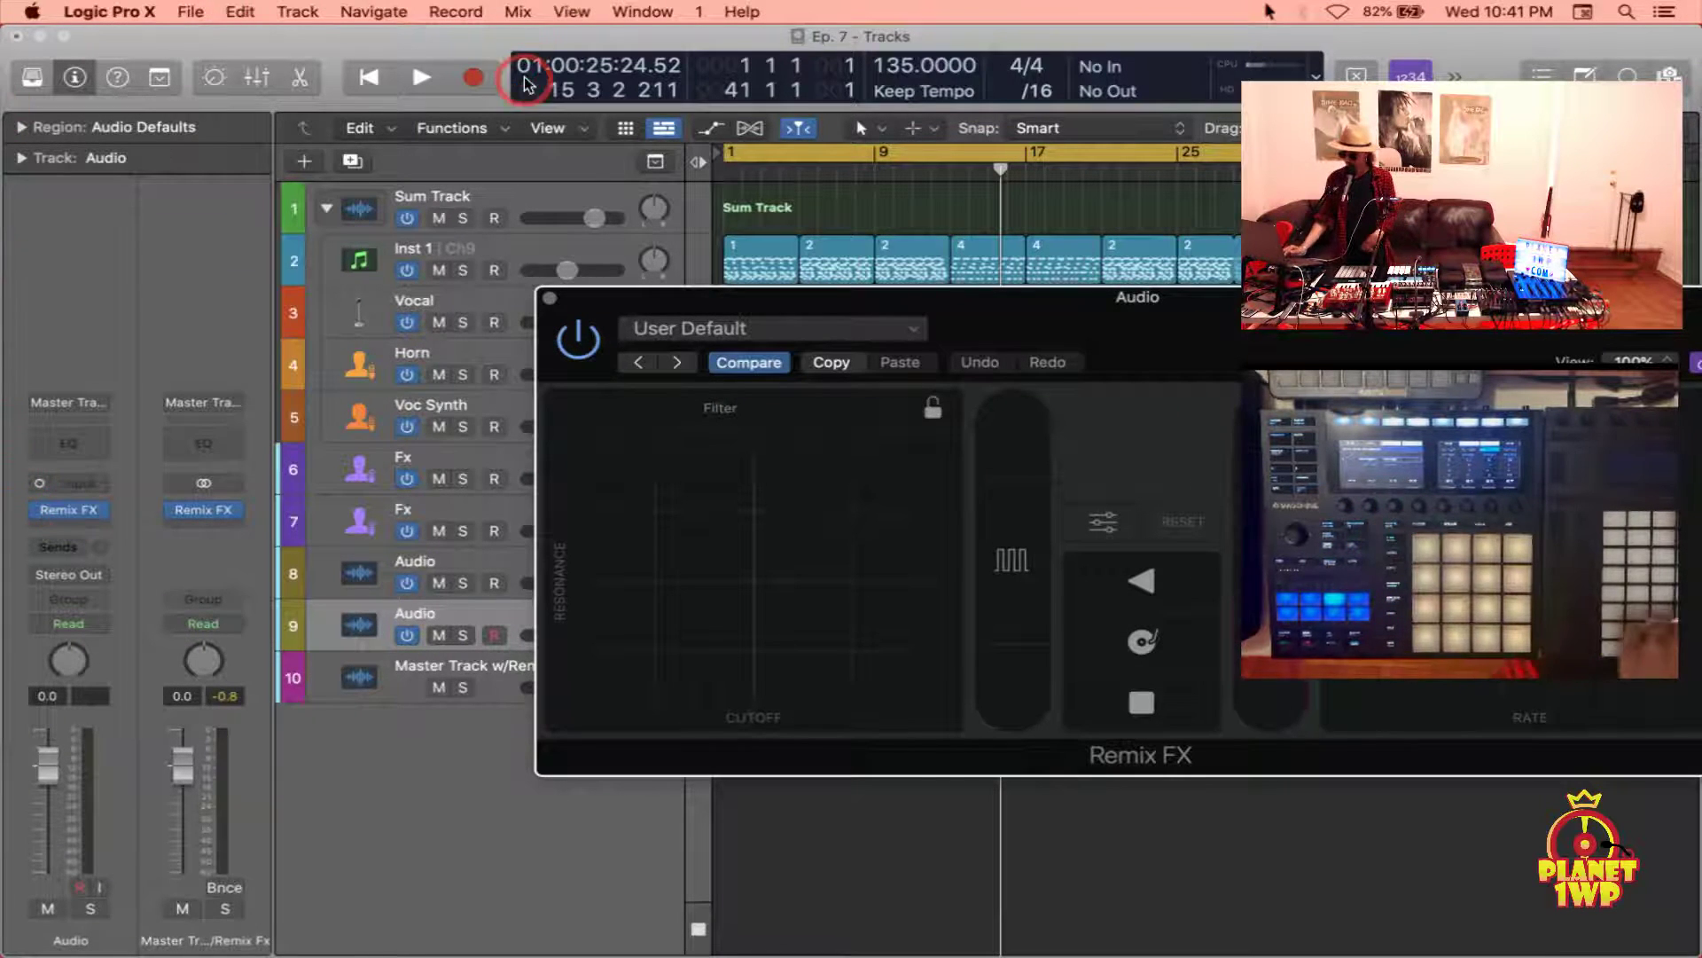
pyautogui.click(550, 298)
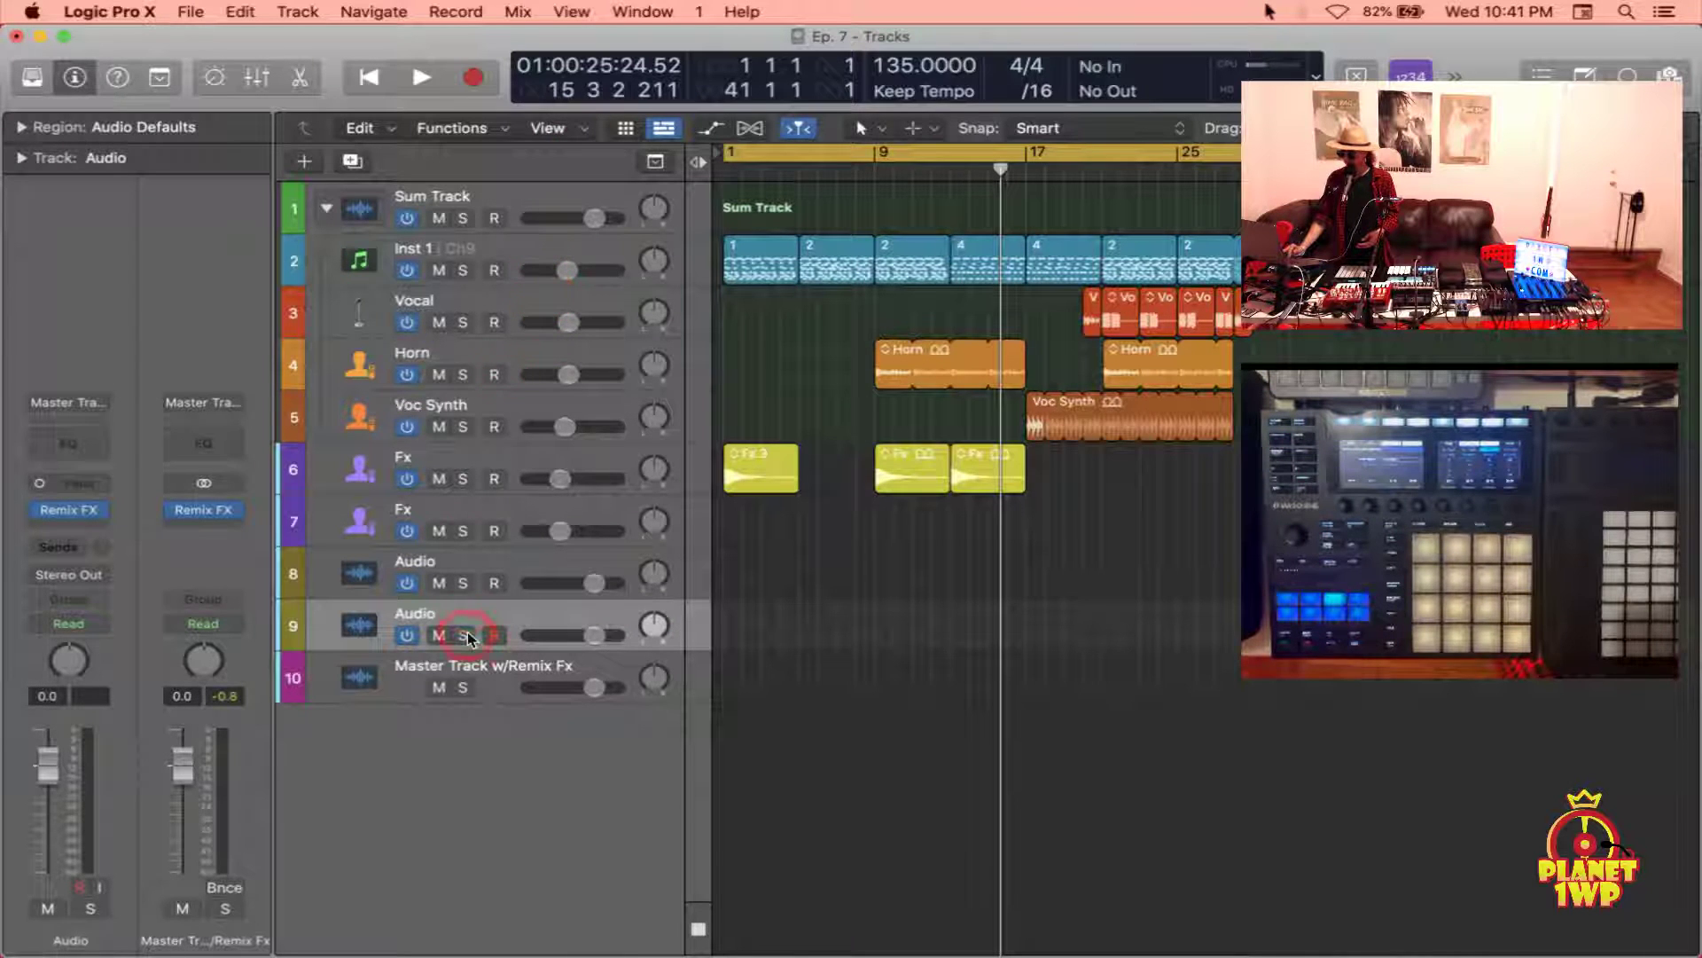
pyautogui.click(211, 503)
pyautogui.click(345, 576)
pyautogui.click(411, 621)
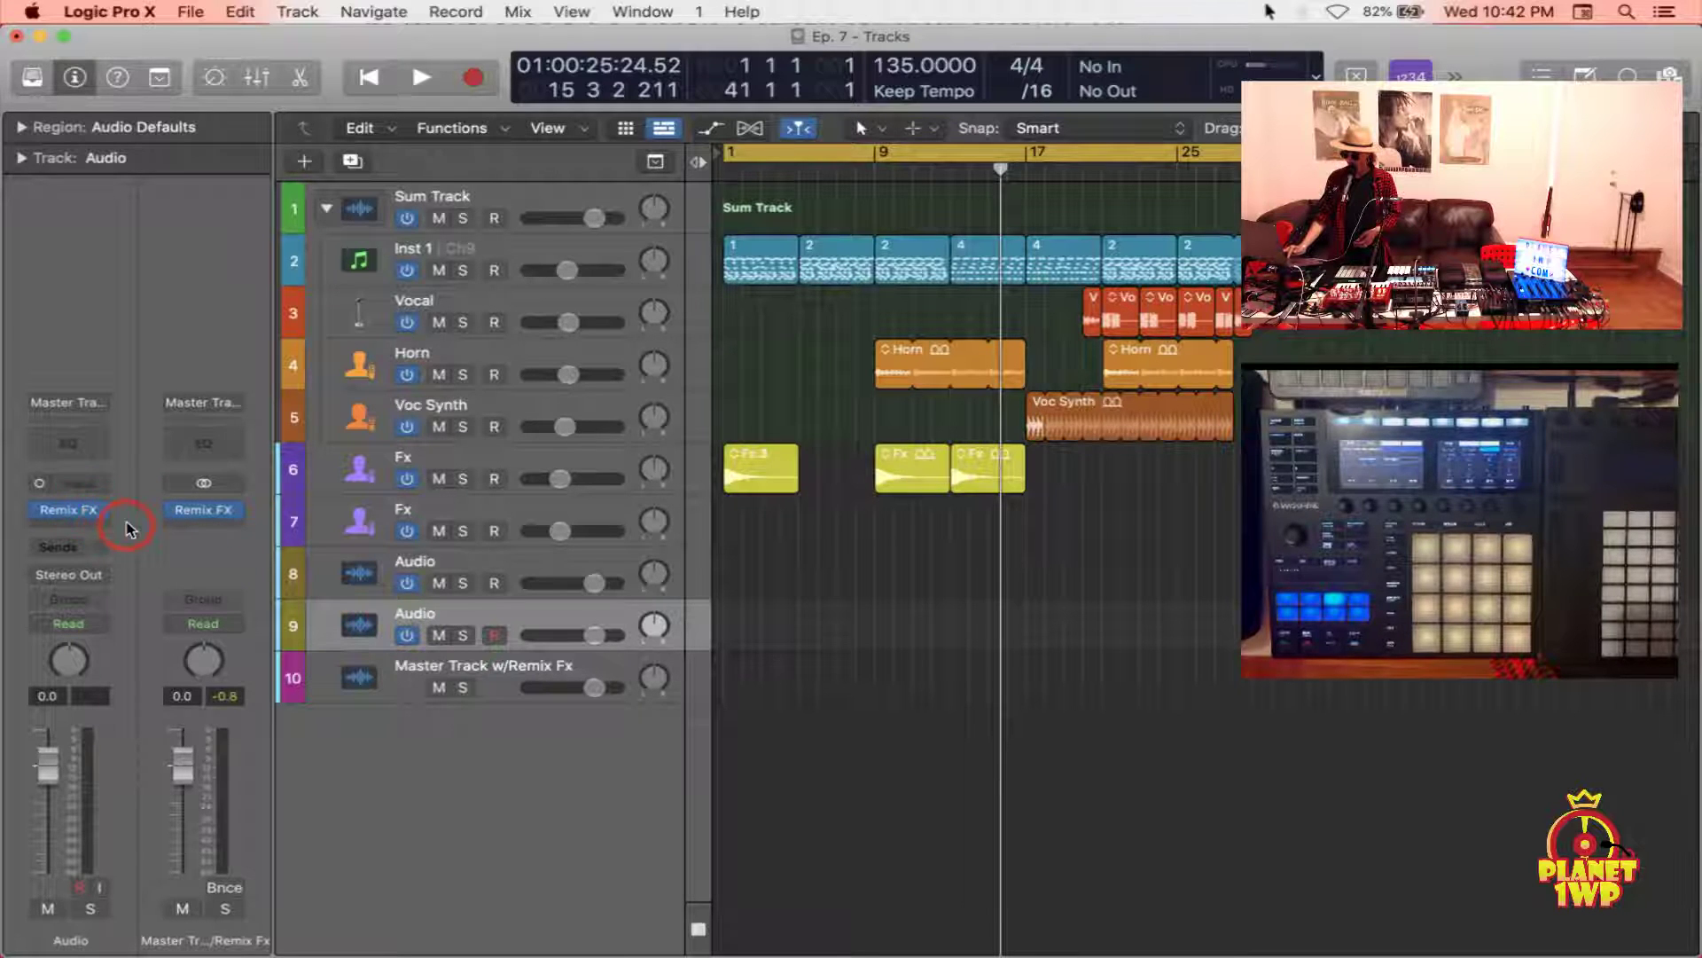
# Start saving the Audio track's channel strip setting as "Audio Track w/Remix Fx" and cancel the dialog
pyautogui.click(100, 402)
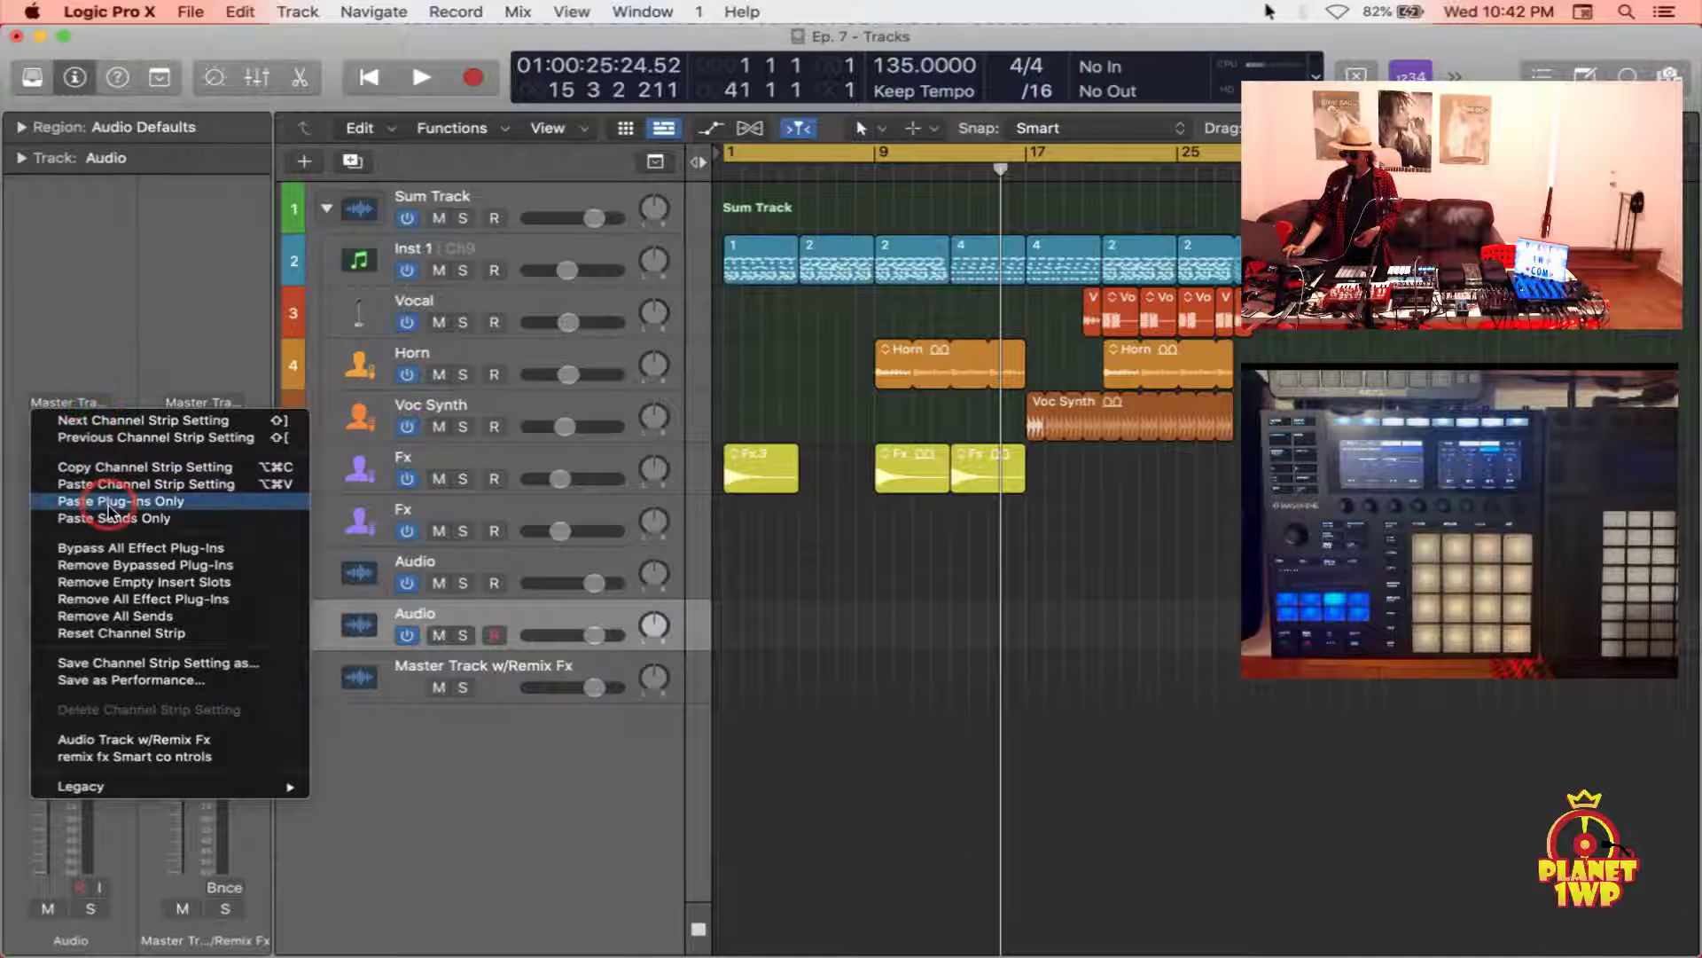
pyautogui.click(111, 663)
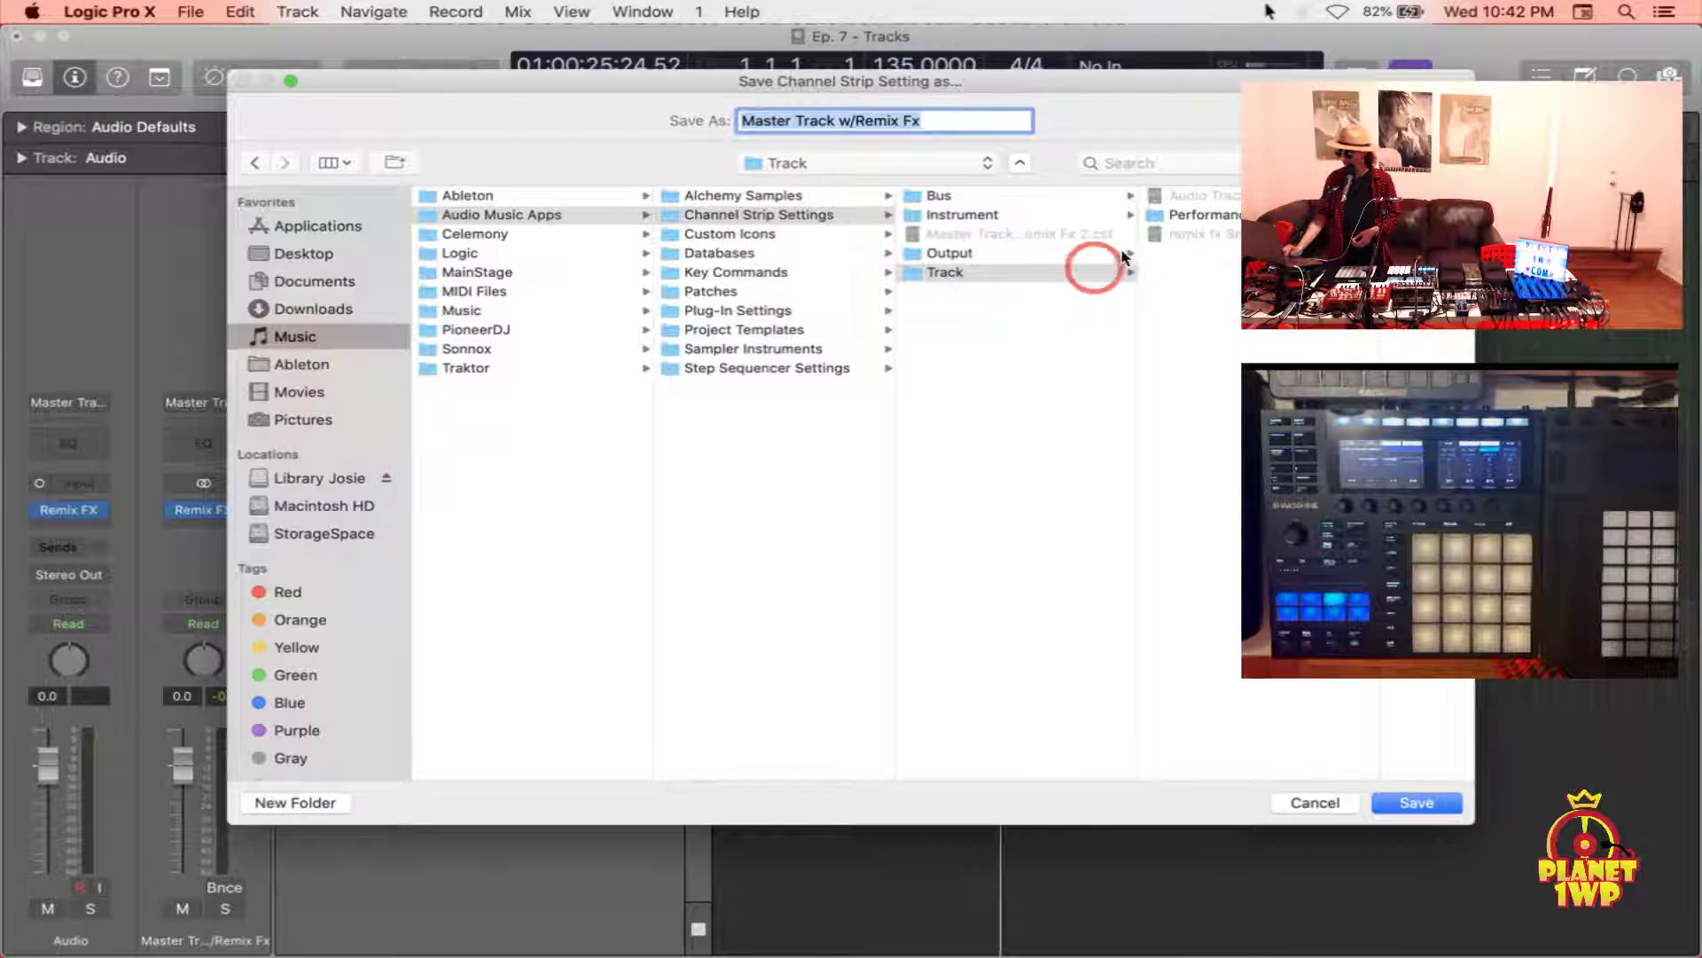
pyautogui.press('super+v')
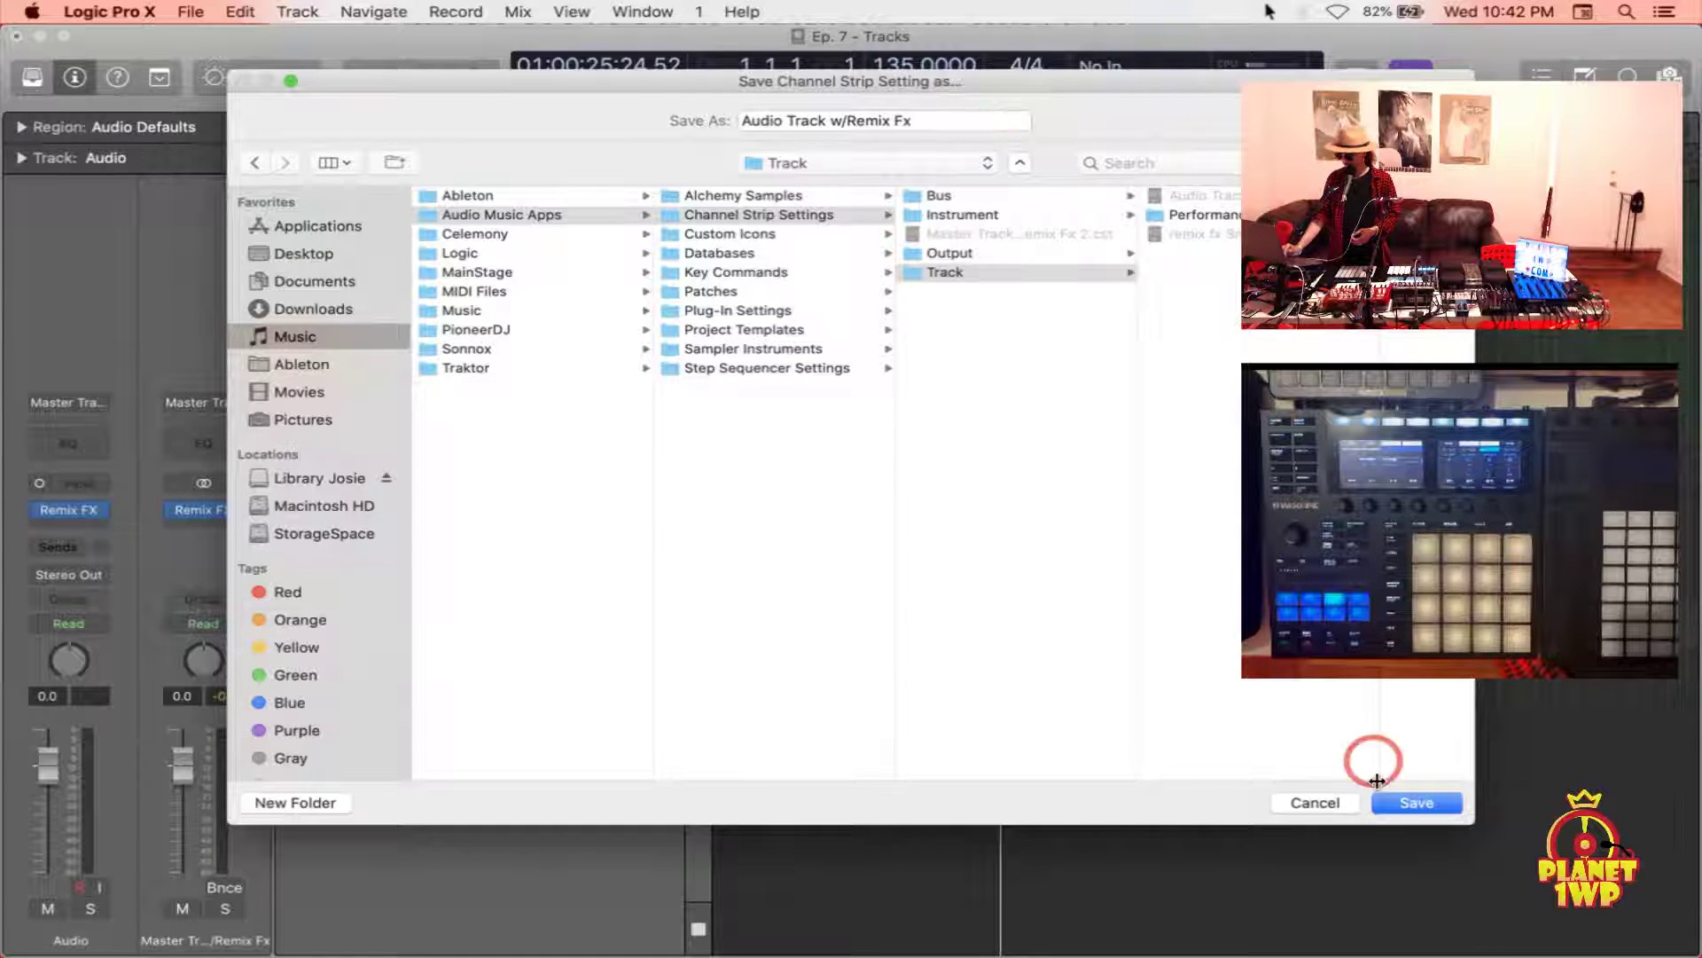
pyautogui.click(1338, 802)
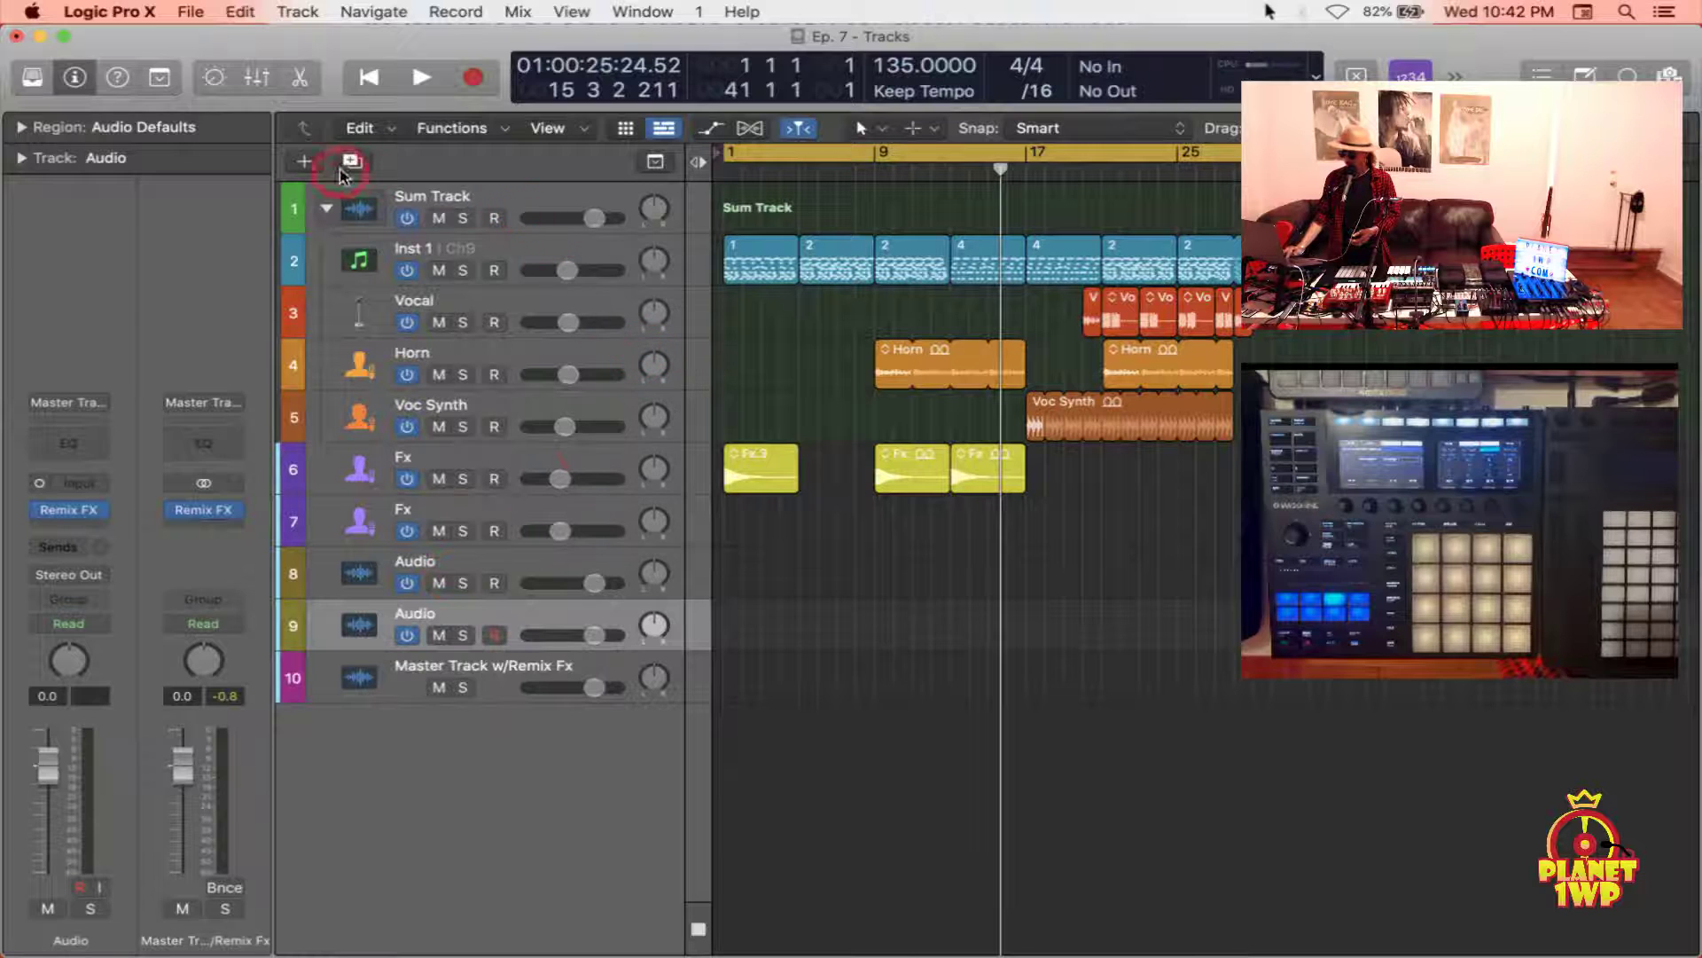
# Add another audio track and load the saved channel strip setting "Audio Track w/Remix Fx" onto it
pyautogui.click(305, 161)
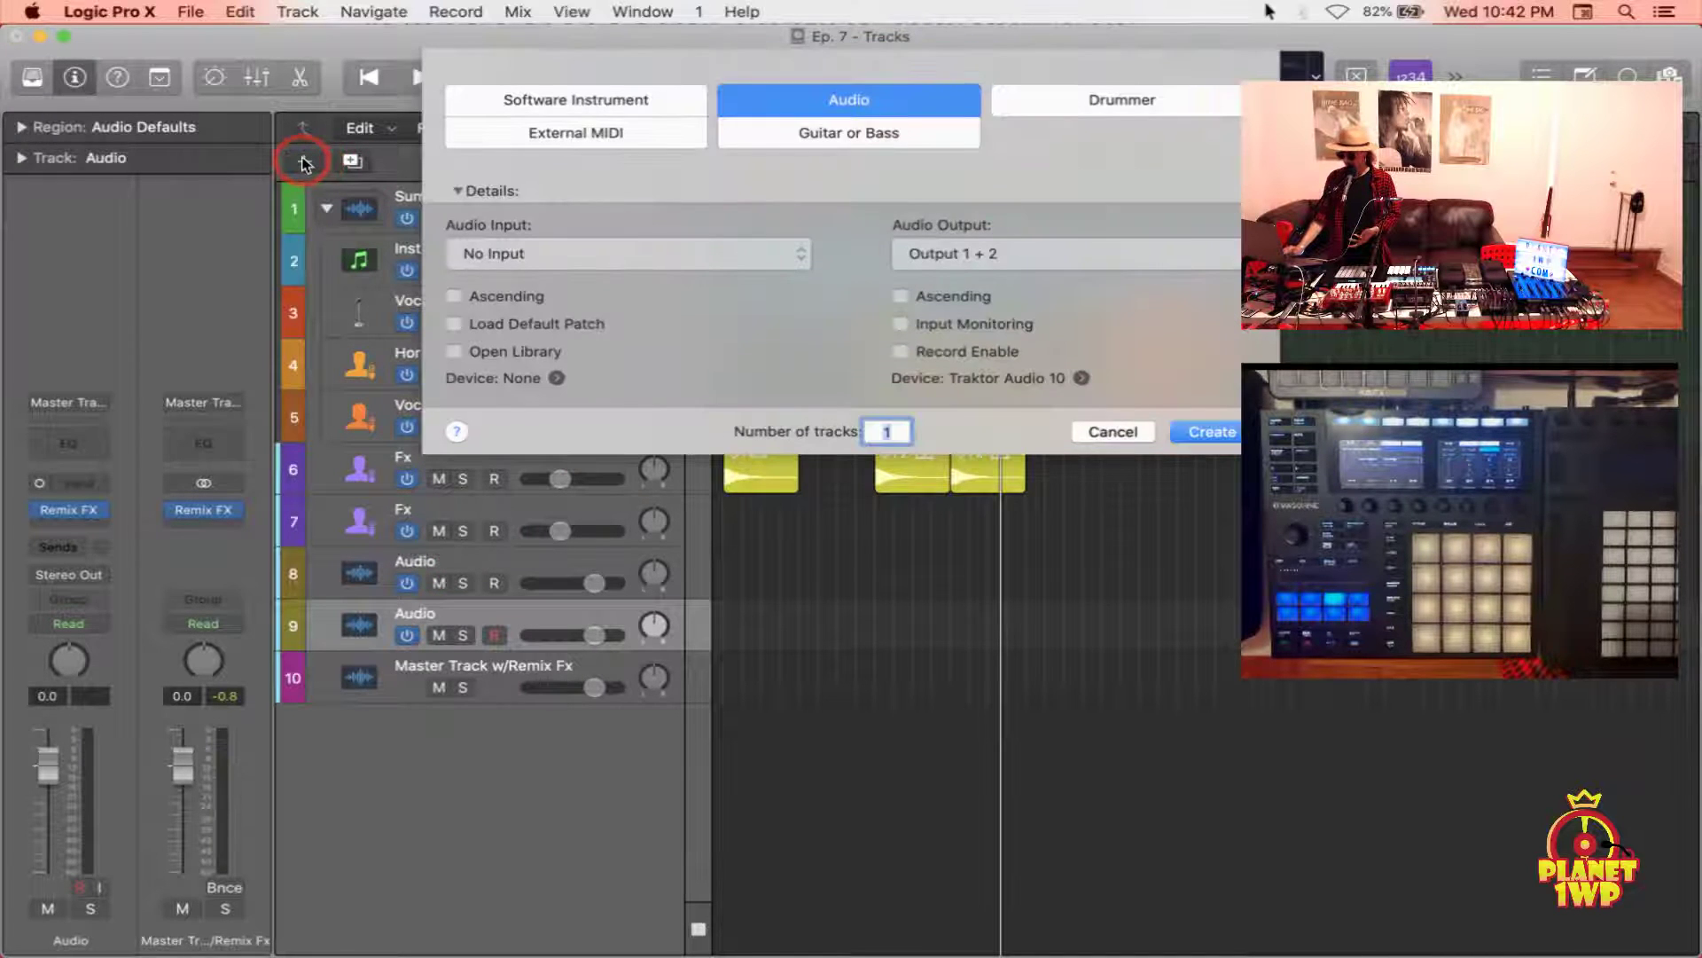
pyautogui.click(1204, 431)
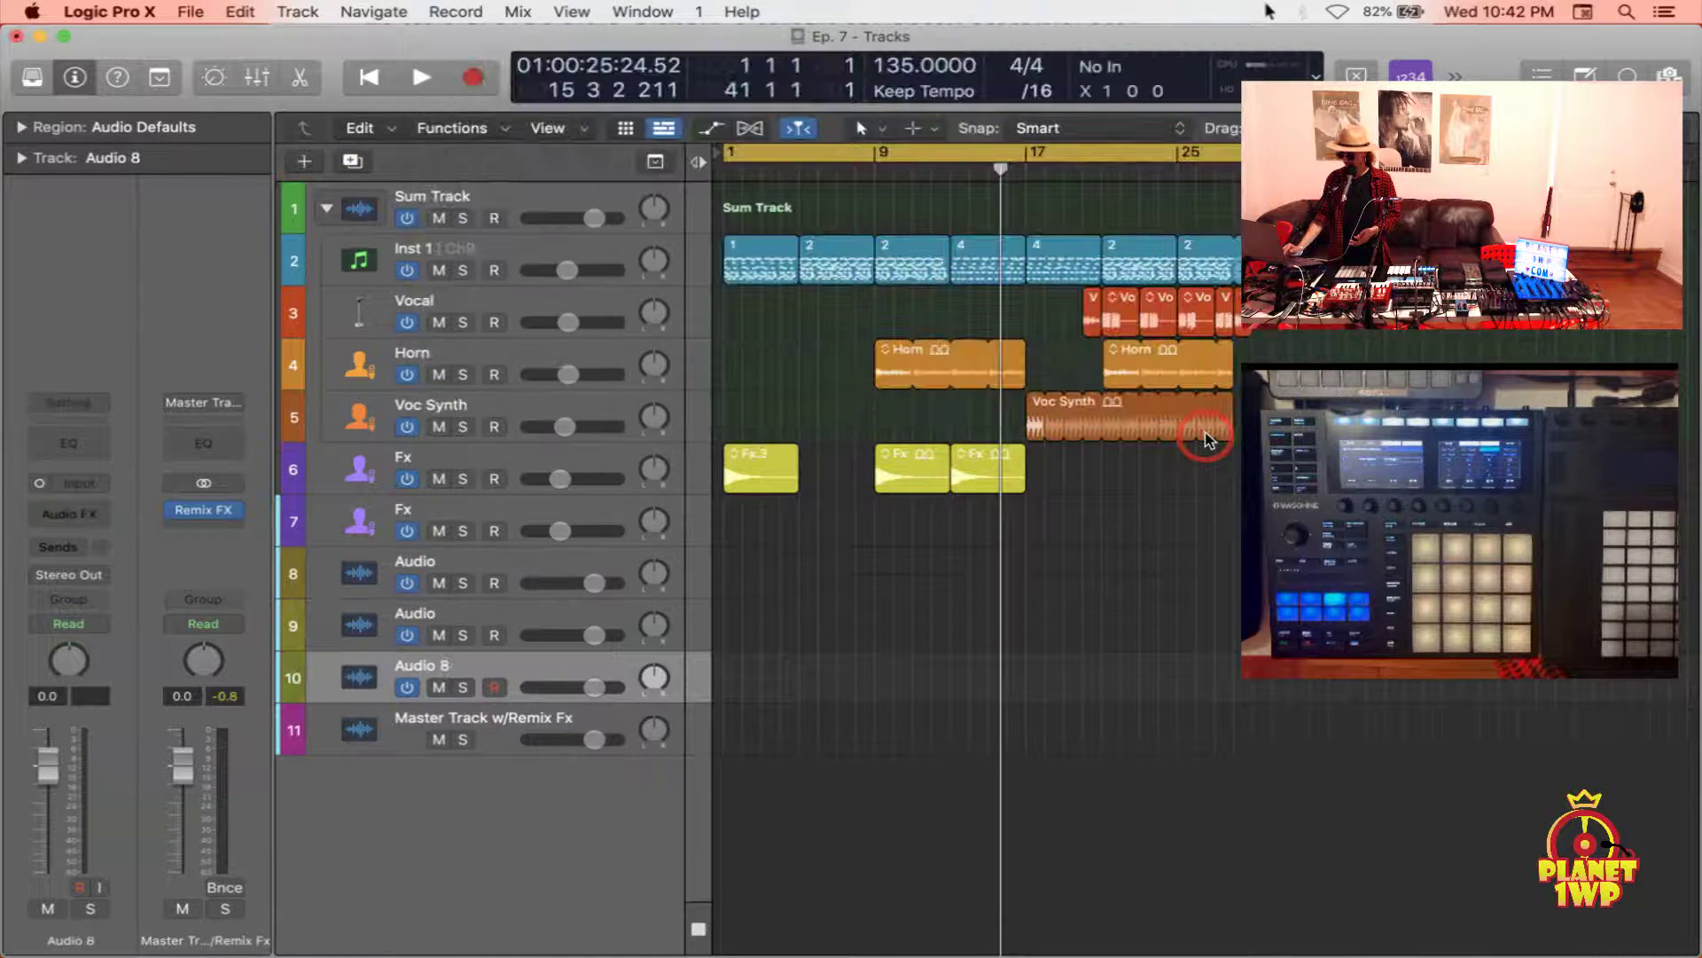
pyautogui.click(96, 403)
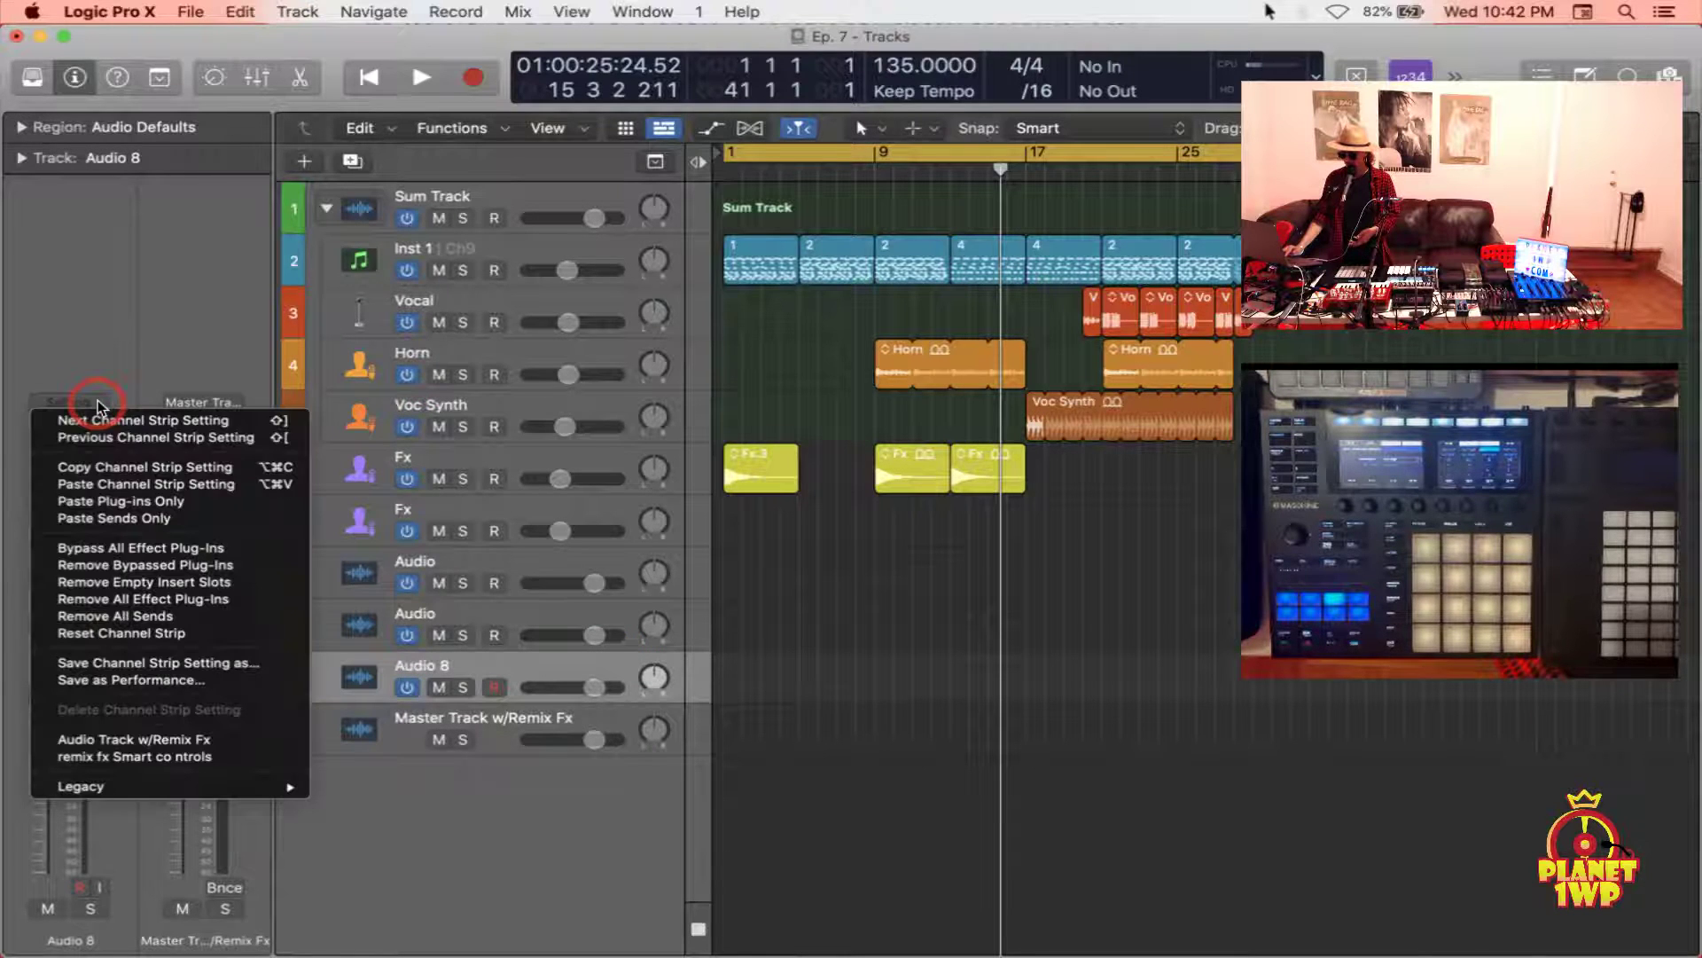
pyautogui.click(142, 754)
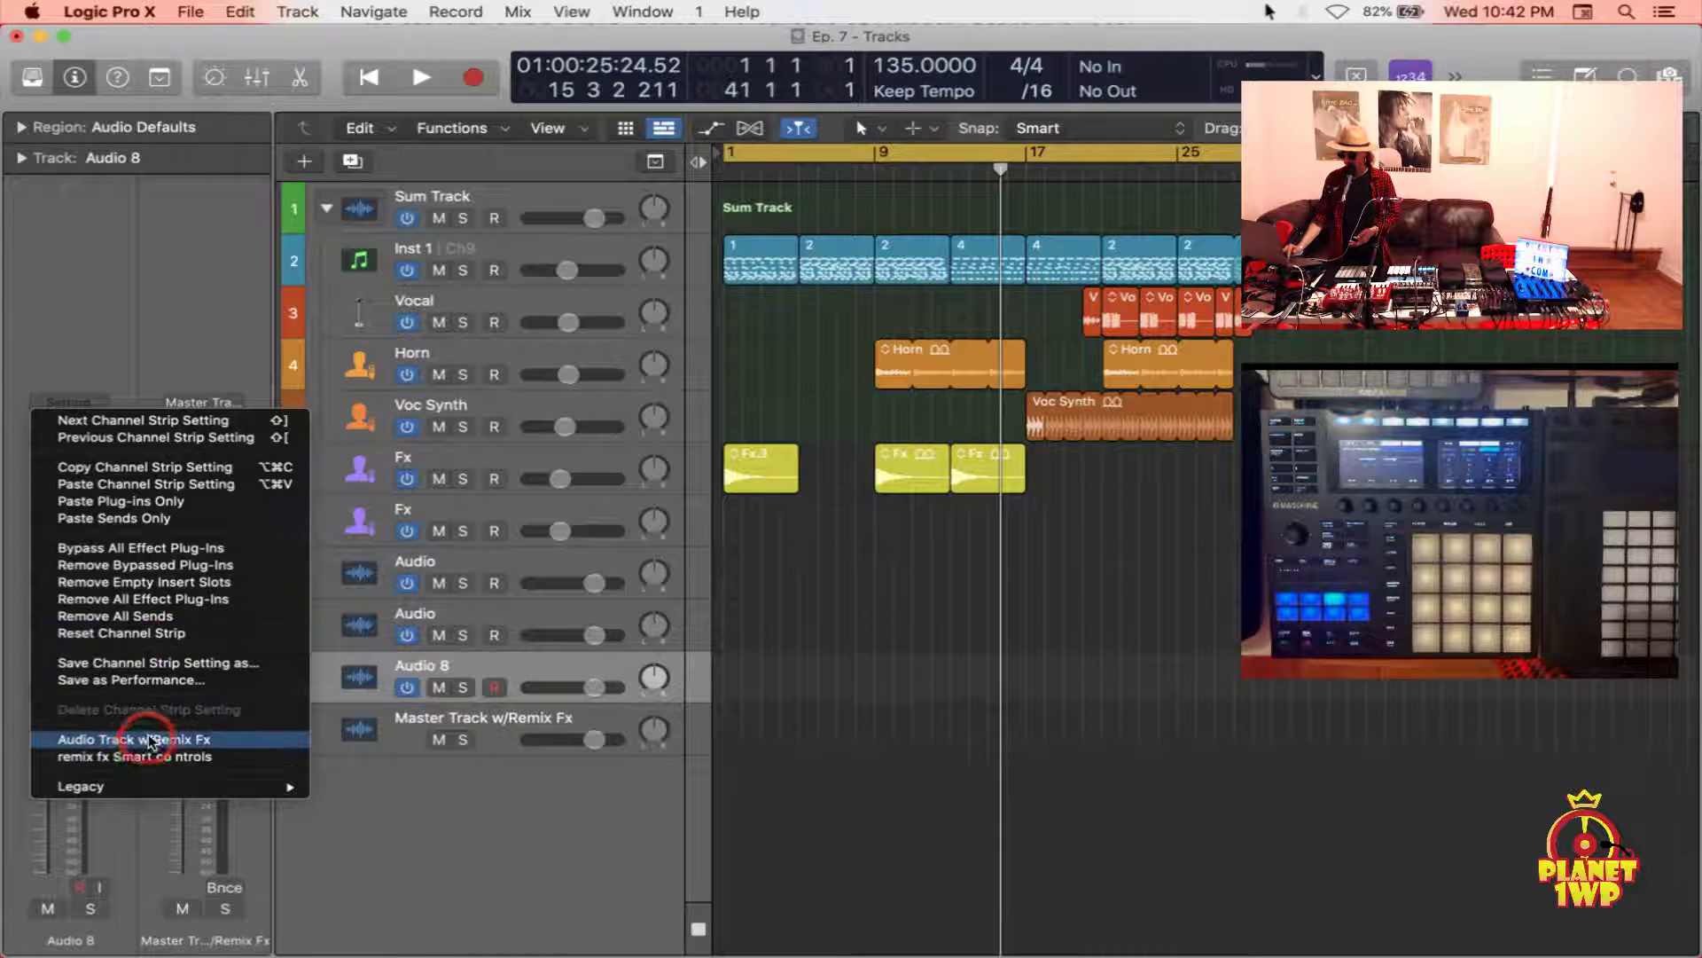
pyautogui.click(196, 741)
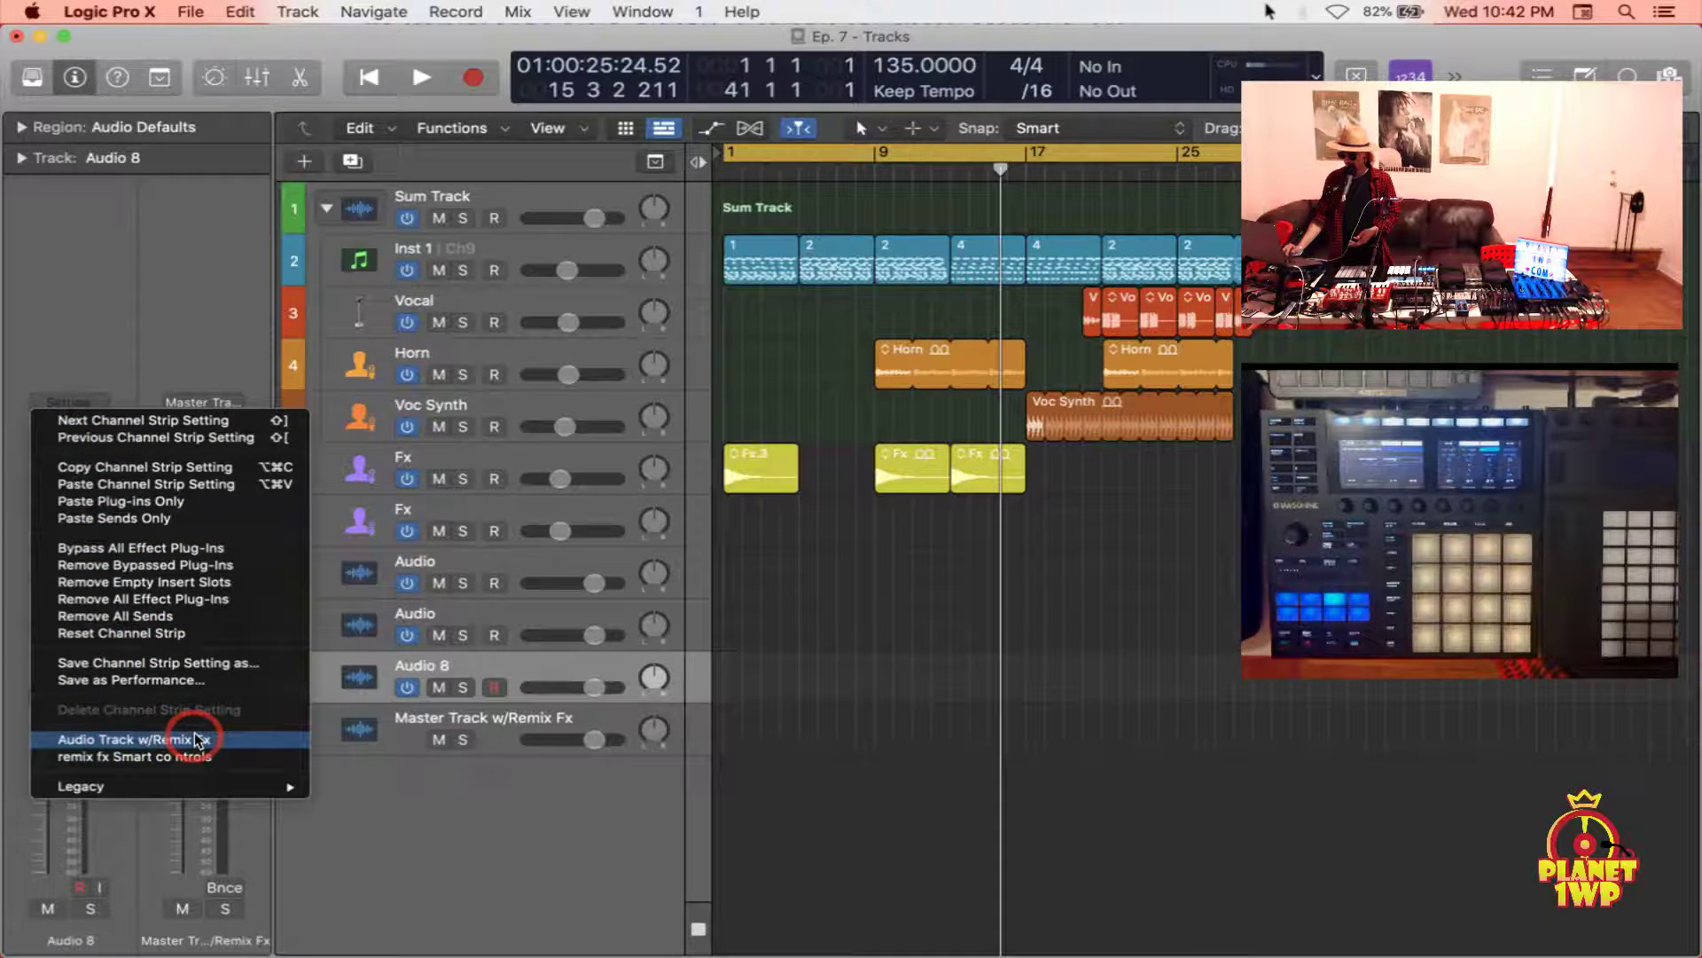
# Open the new track's Remix FX window, move it aside, show the Smart Controls to test the knobs, and close the plug-in window
pyautogui.click(77, 508)
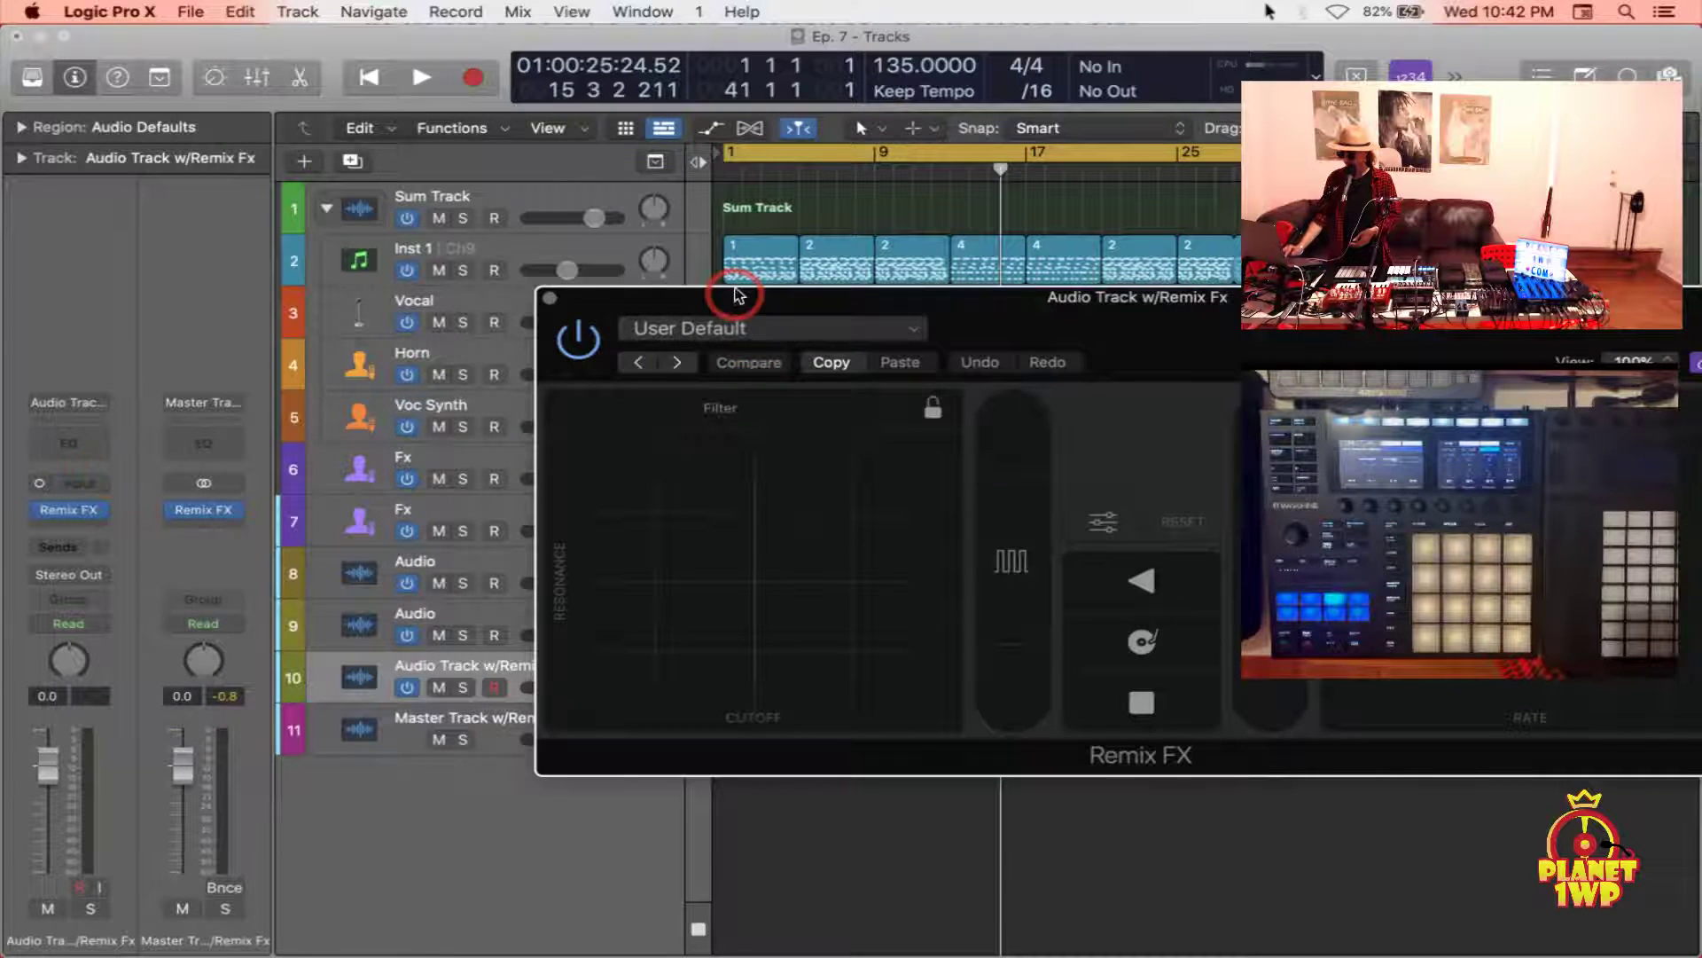
pyautogui.moveTo(740, 299); pyautogui.dragTo(261, 129)
pyautogui.click(213, 71)
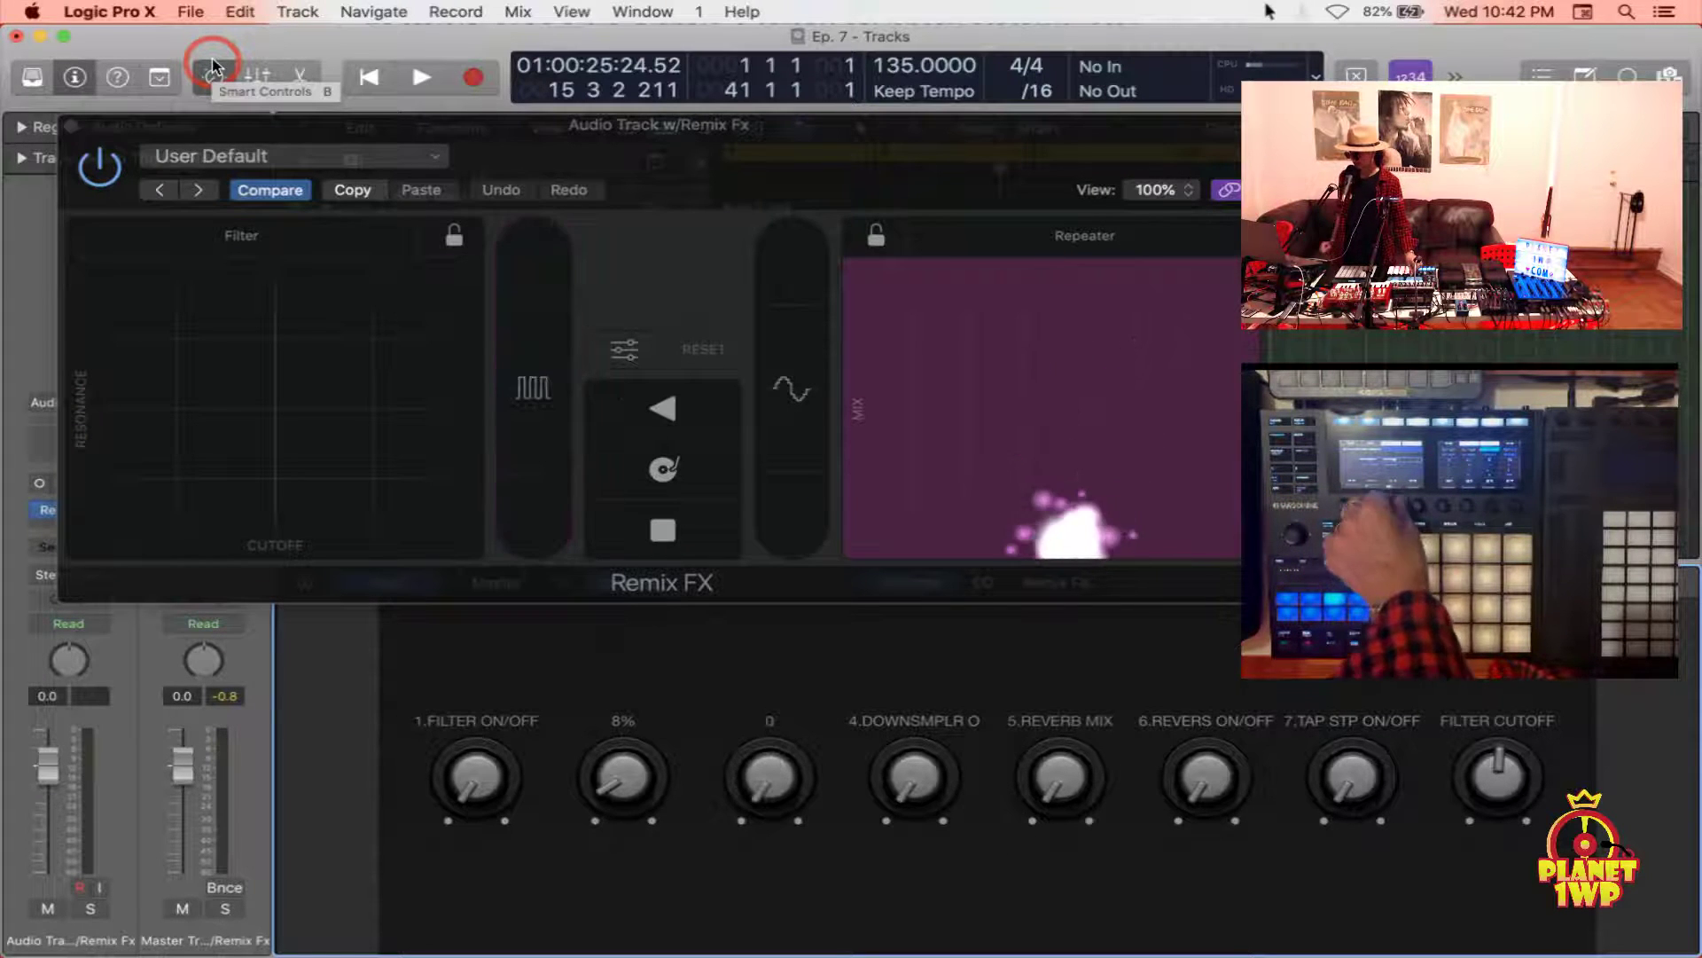
pyautogui.click(71, 125)
# Select Master Track w/Remix Fx, view its saved user channel strip settings and dismiss the list without loading one
pyautogui.scroll(-5, 513, 532)
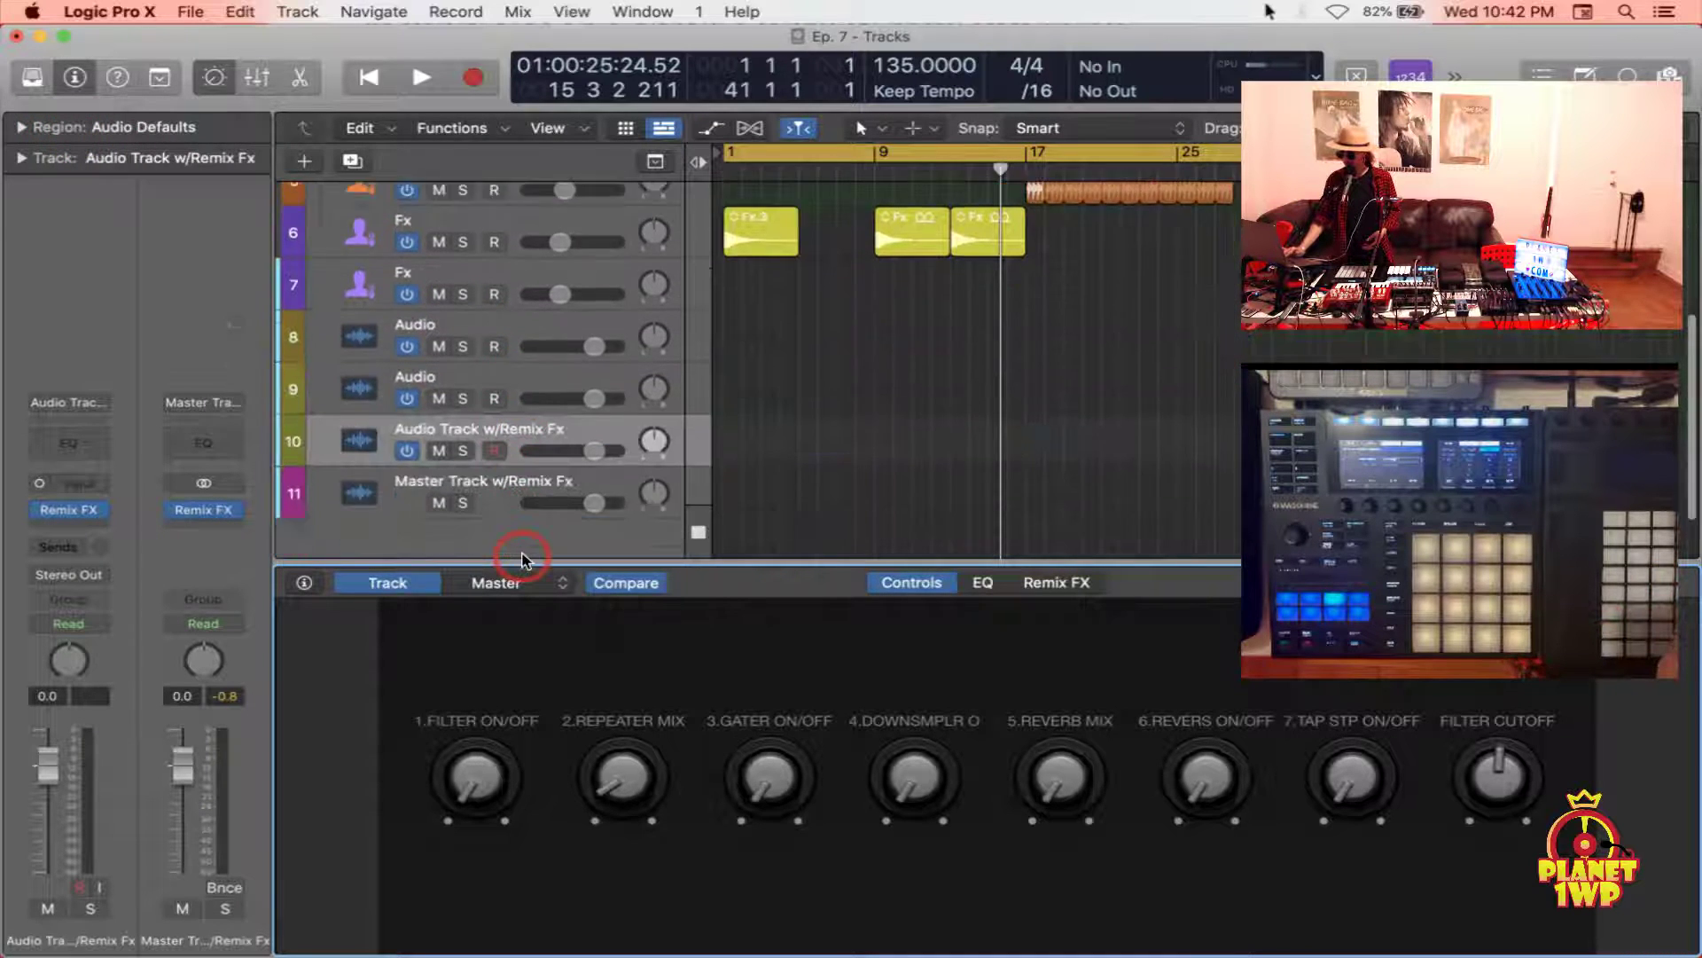
pyautogui.click(511, 497)
pyautogui.click(493, 412)
pyautogui.click(49, 348)
pyautogui.click(98, 421)
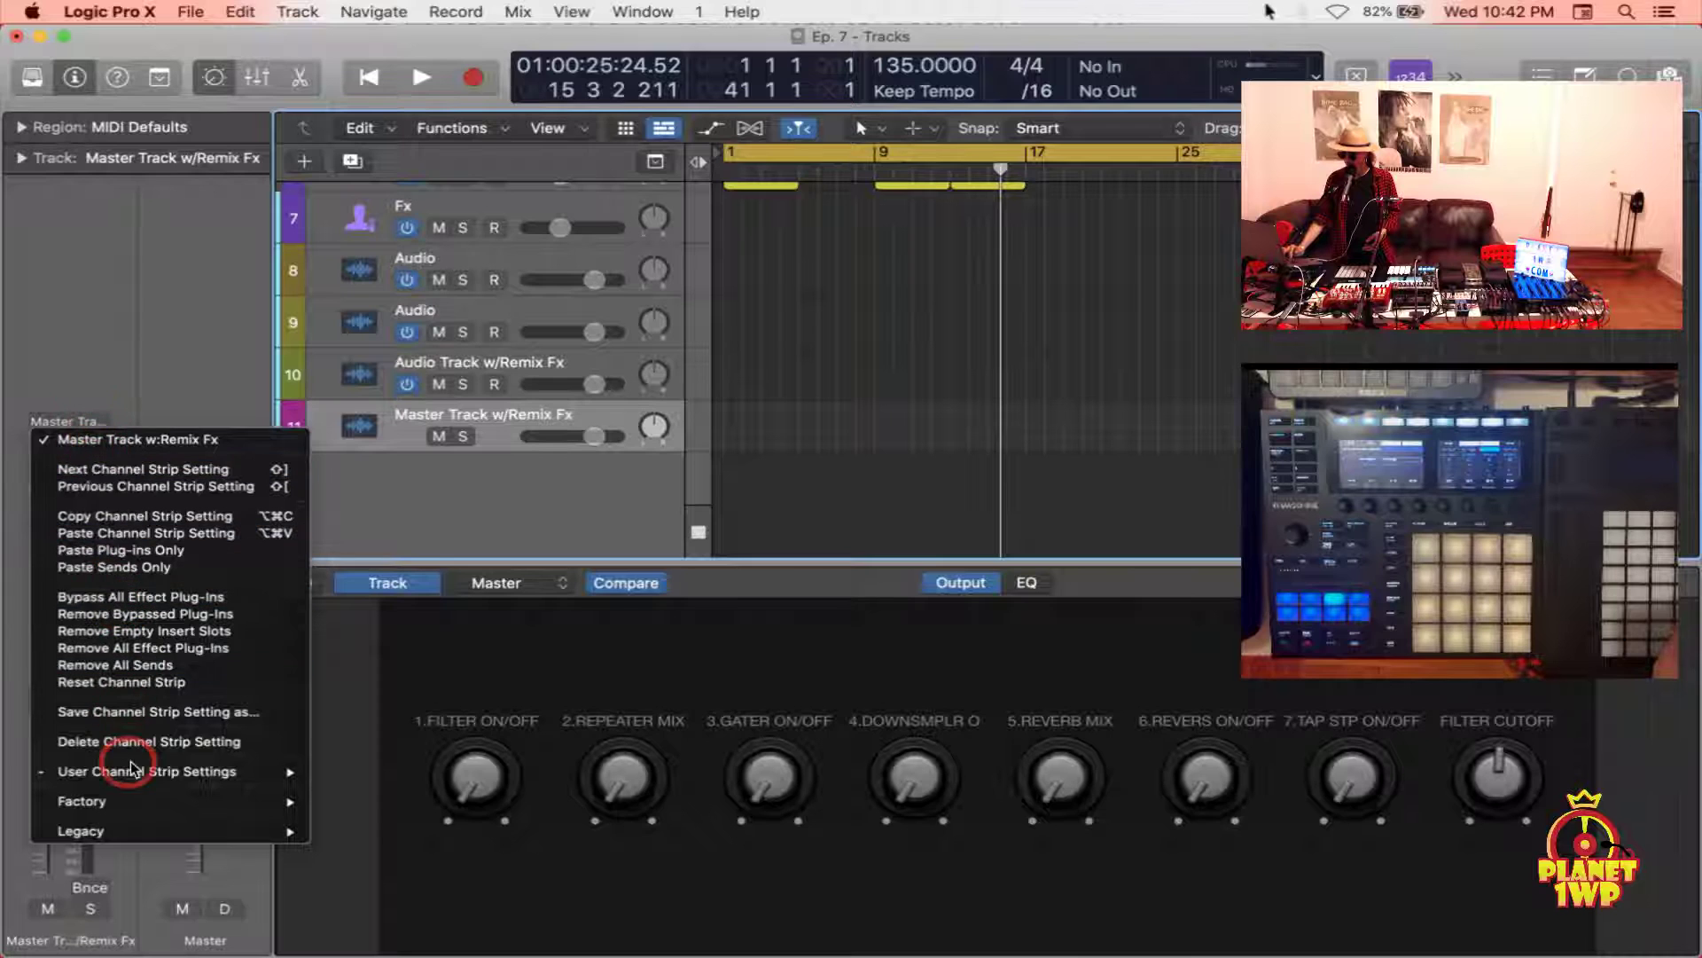
pyautogui.click(135, 771)
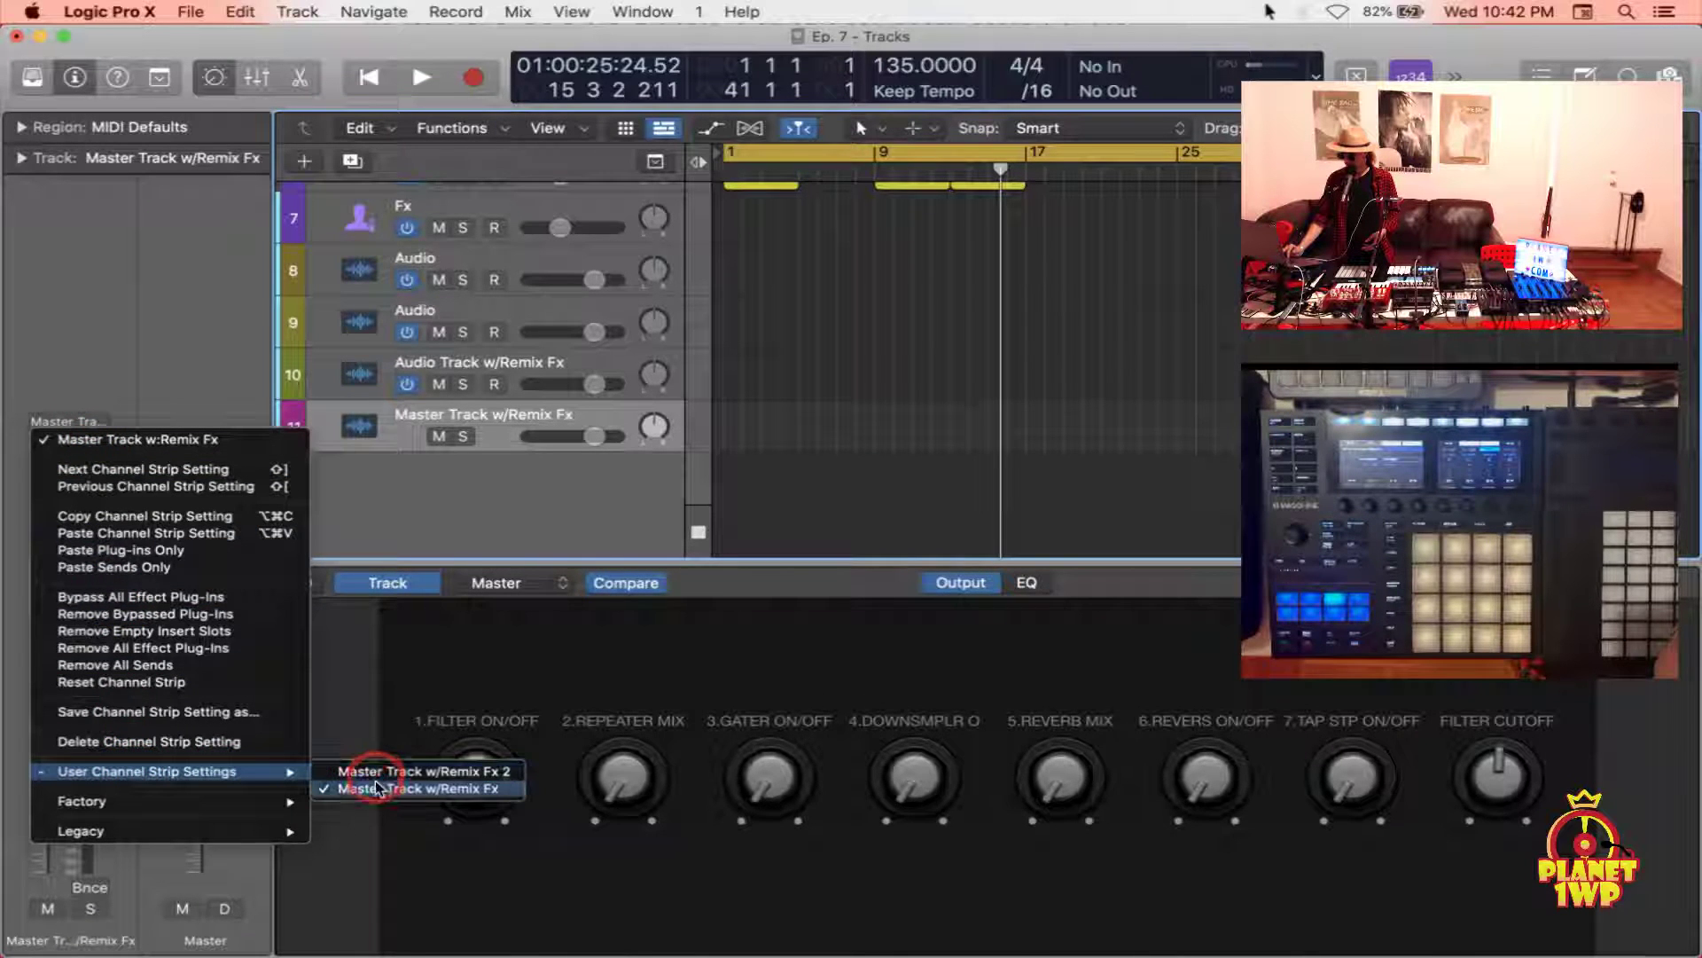
pyautogui.click(478, 506)
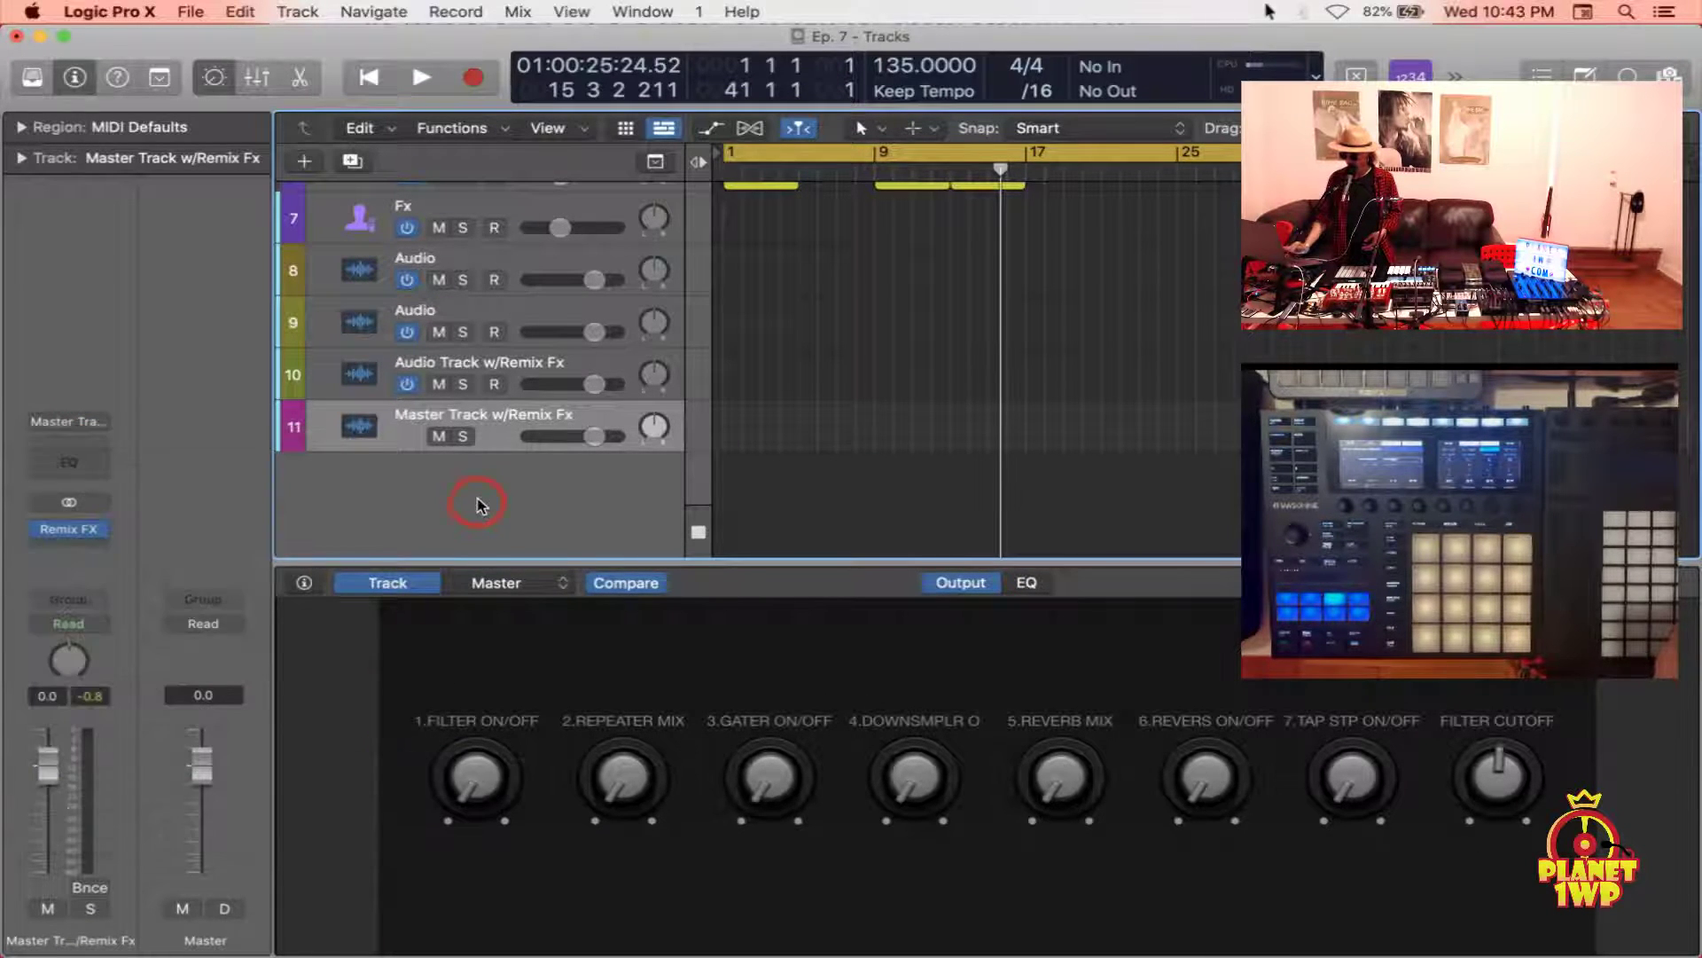